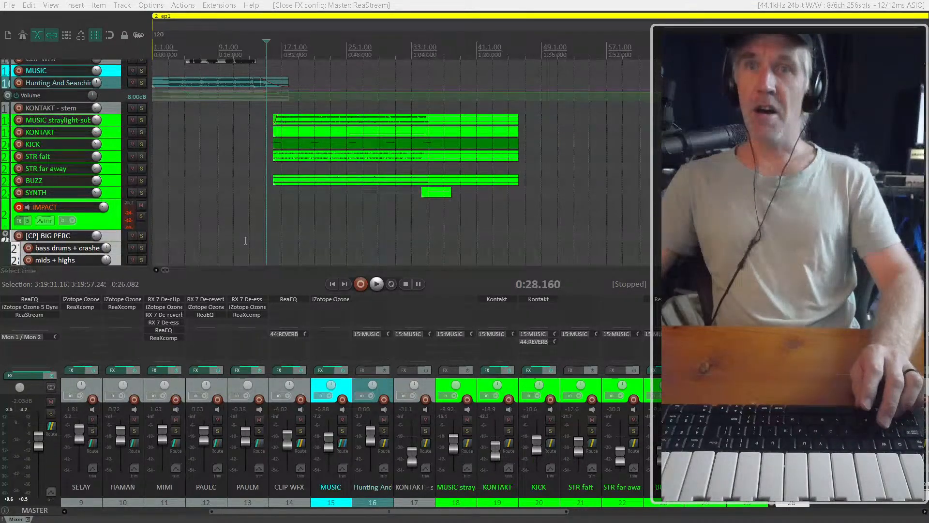
key(ctrl+alt+m)
key(ctrl+alt+m)
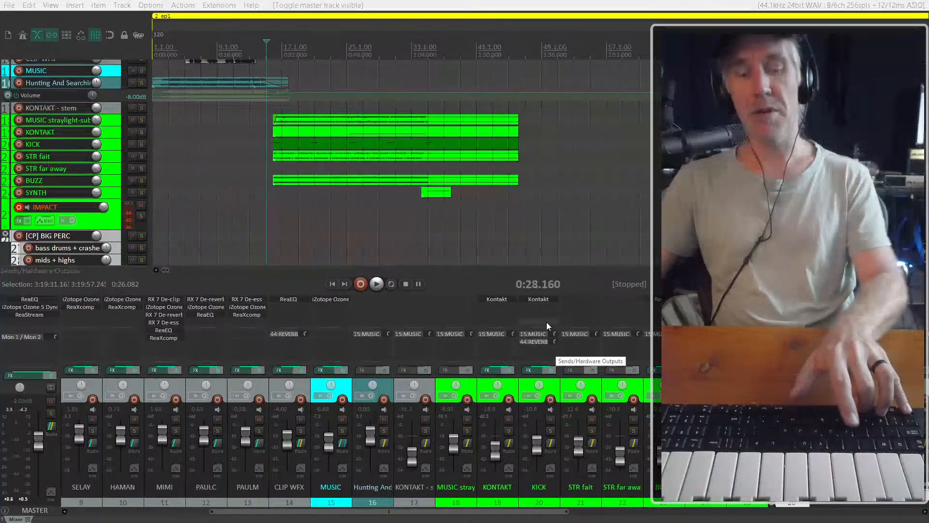
Make a time selection around the first green music cue in ep1 and survey the cues across the ep1 to ep5 regions
drag(248, 120, 613, 178)
scroll(383, 179, down, 5)
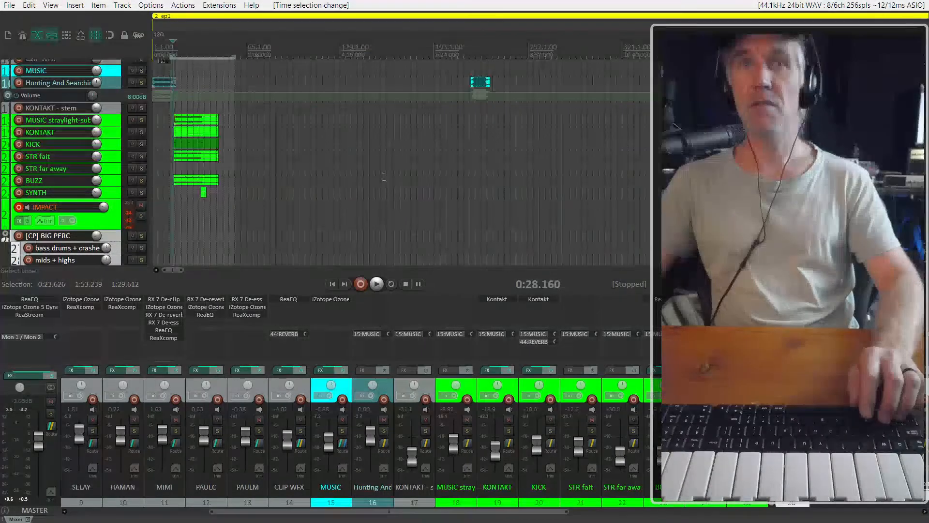
scroll(384, 178, up, 4)
scroll(452, 184, left, 5)
scroll(452, 184, down, 15)
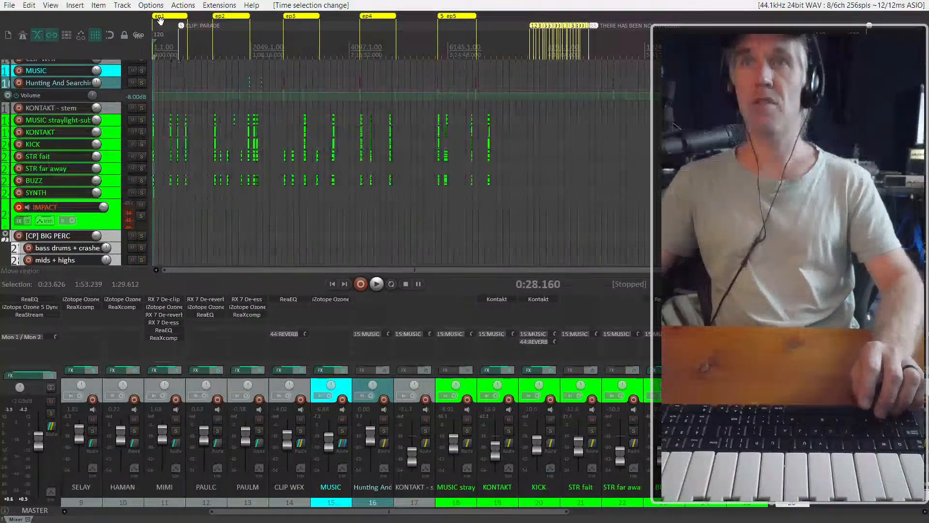
scroll(145, 120, up, 2)
scroll(133, 189, down, 1)
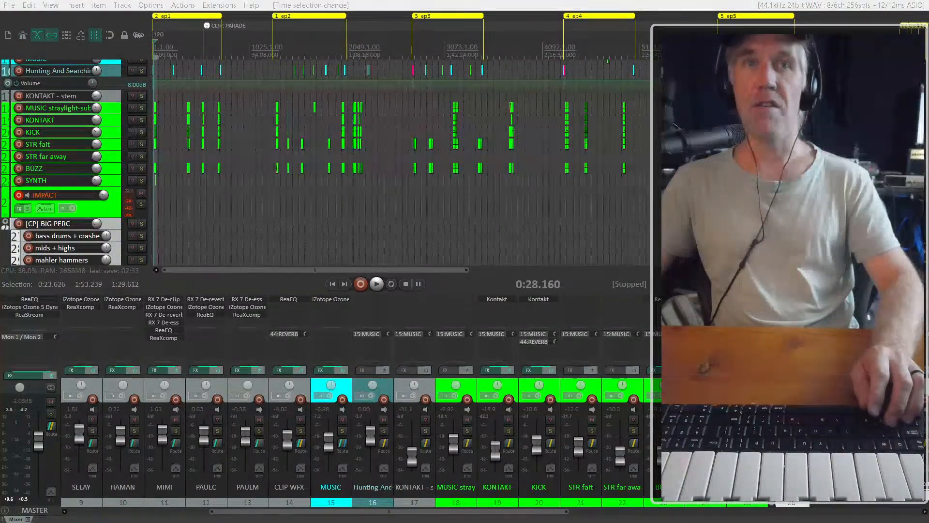
Place the edit cursor at 0:29.550 on the IMPACT track, just before the first green music cue in ep1
click(189, 171)
scroll(189, 170, up, 4)
scroll(188, 171, left, 3)
scroll(161, 196, up, 6)
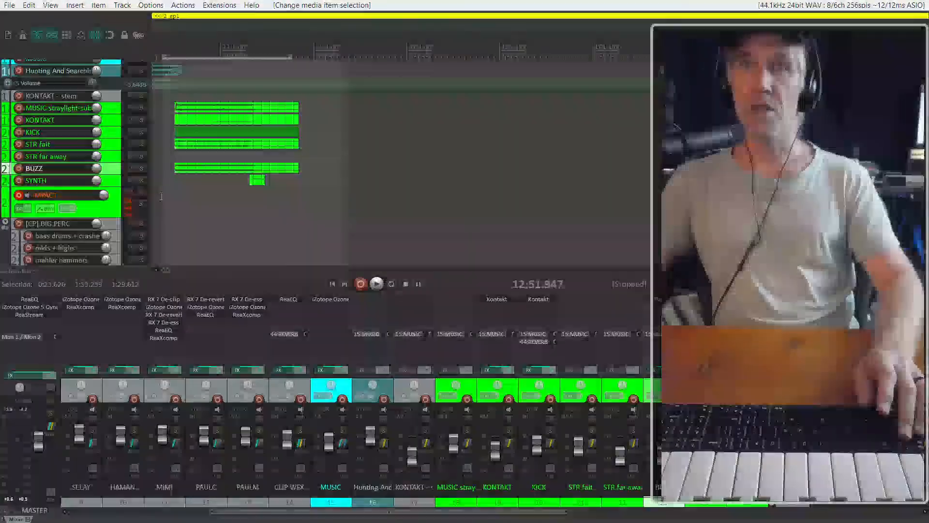
scroll(161, 196, right, 2)
scroll(195, 190, left, 3)
click(213, 187)
scroll(213, 187, up, 5)
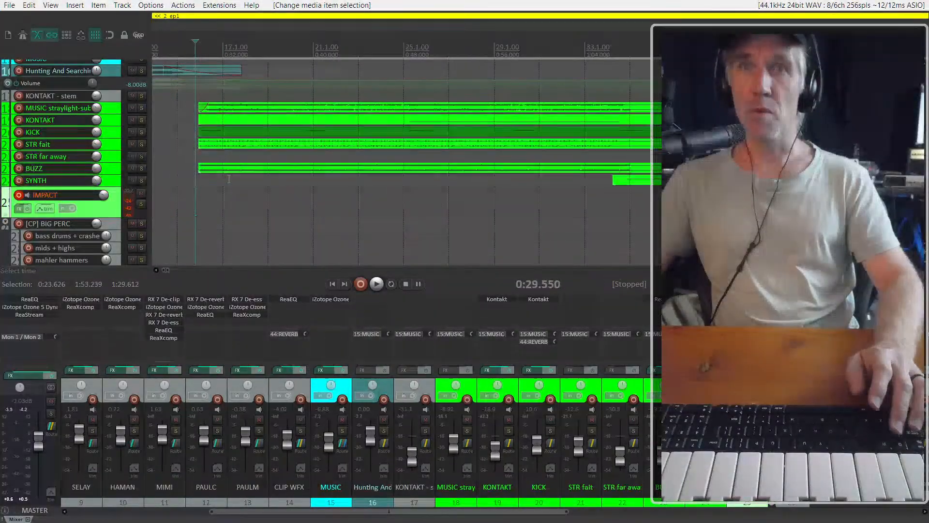
Solo the MUSIC track and play back the cue from the edit cursor
click(111, 71)
scroll(111, 72, up, 1)
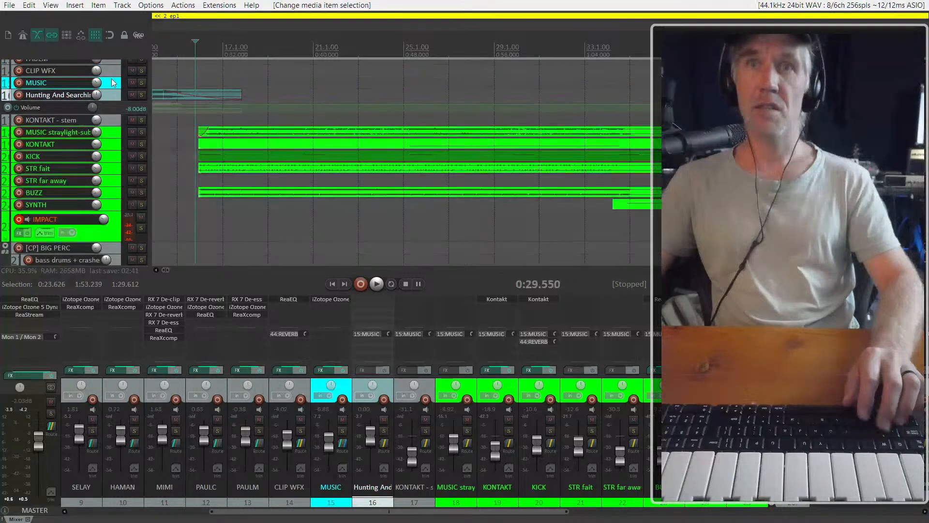
click(112, 82)
click(141, 83)
key(space)
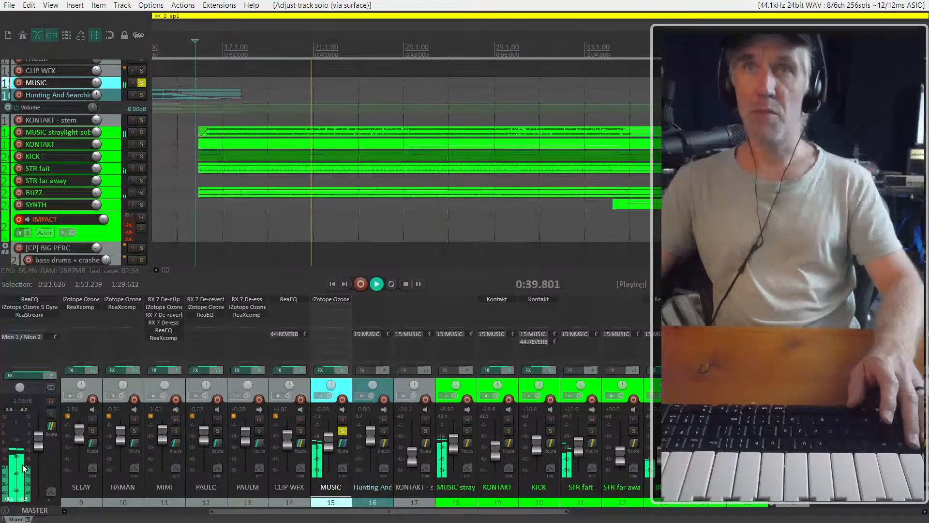
key(space)
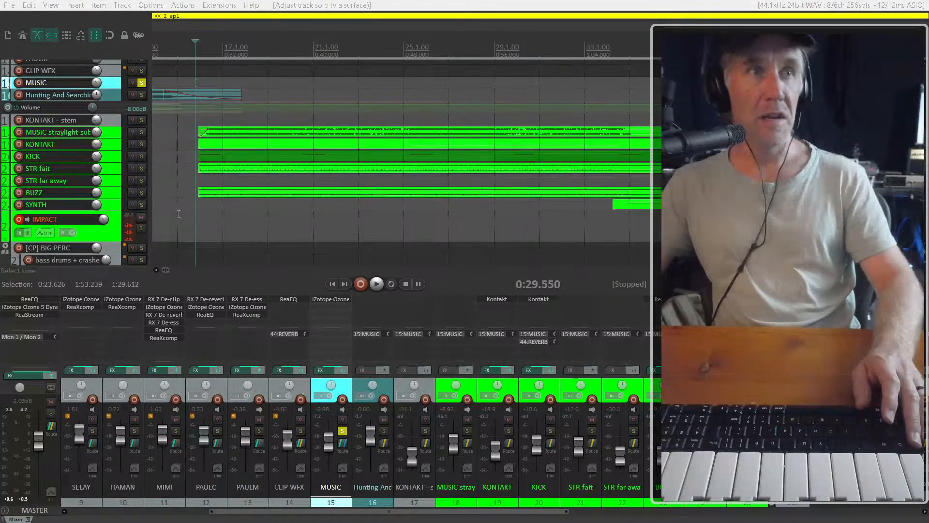
Examine the percussion patches loaded in Kontakt on the [CP] BIG PERC track in an enlarged plug-in window
click(98, 234)
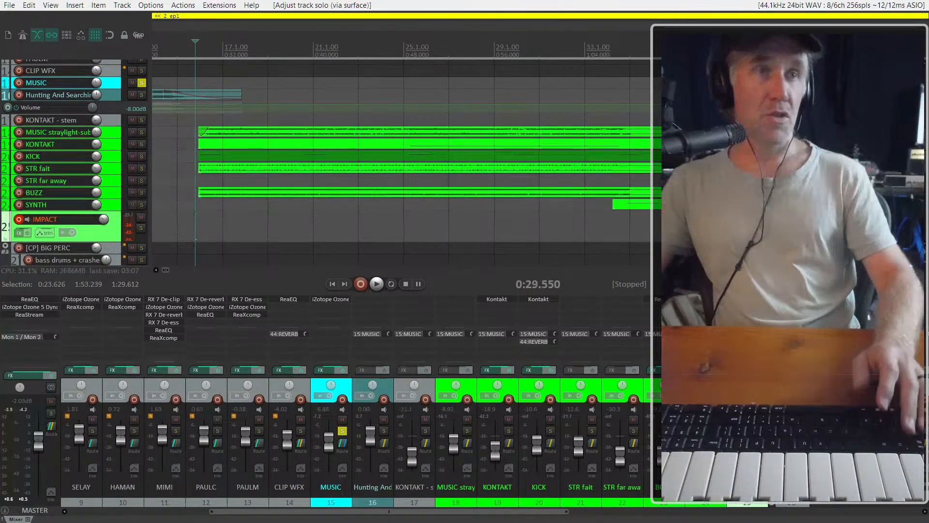
click(130, 243)
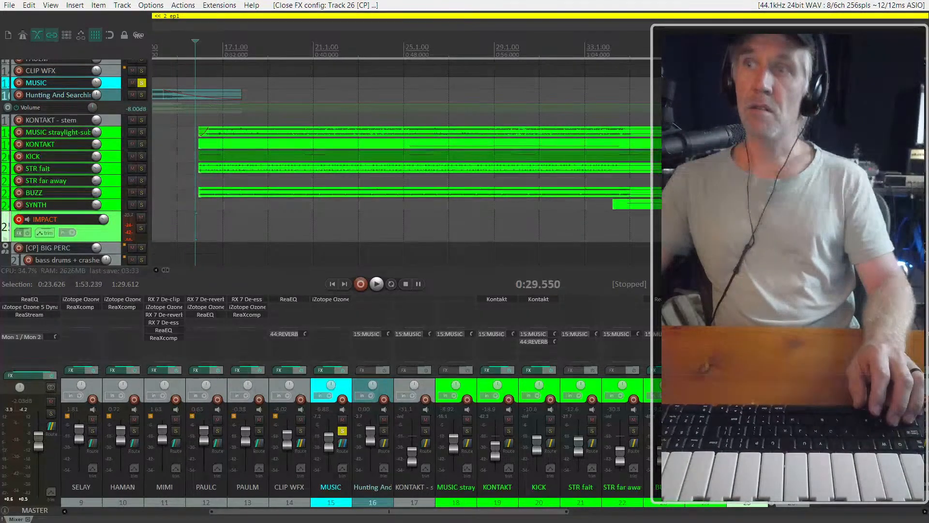
drag(928, 94, 928, 55)
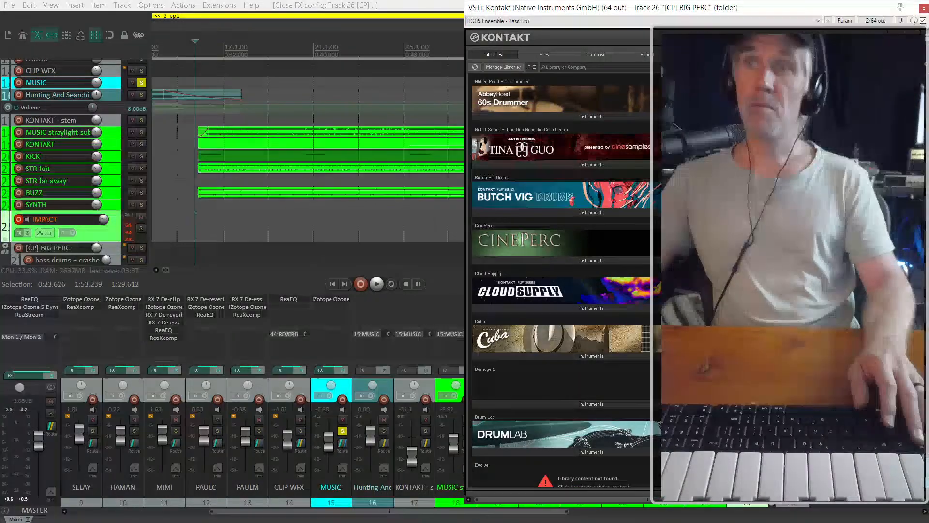
drag(551, 11, 92, 11)
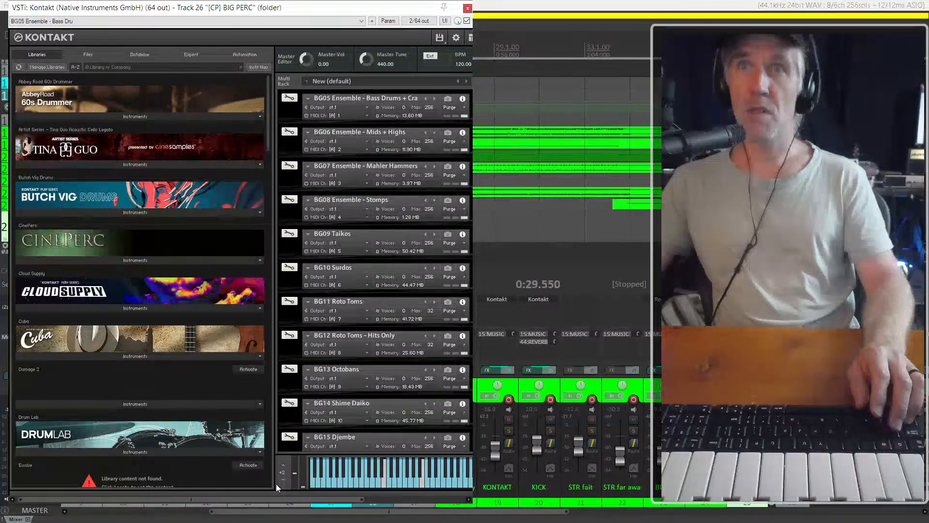
double_click(429, 11)
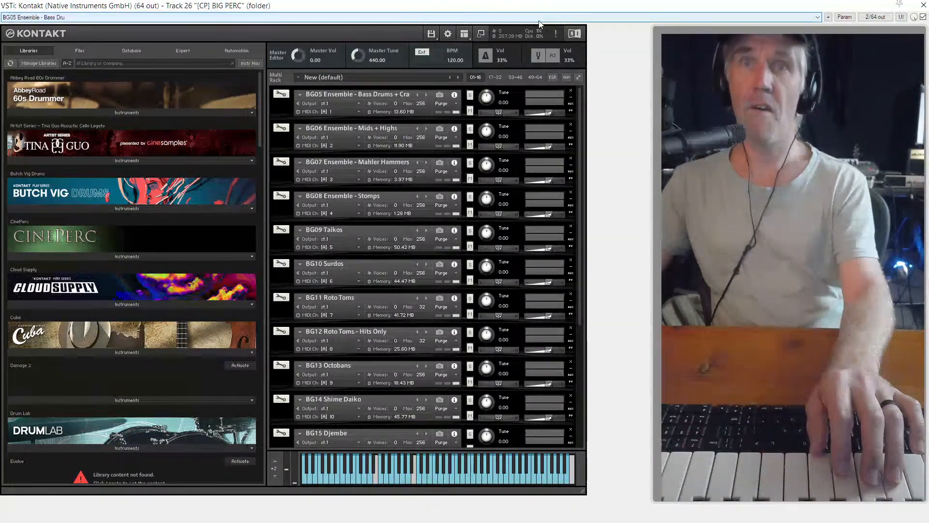
key(Escape)
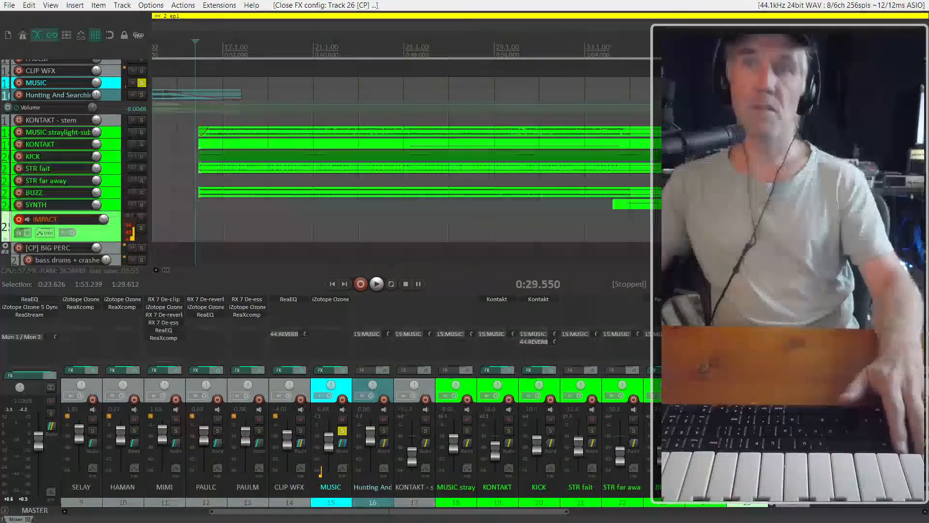
Arm the [CP] BIG PERC track for recording and reroute its output from the master to the MUSIC track with a send
click(800, 399)
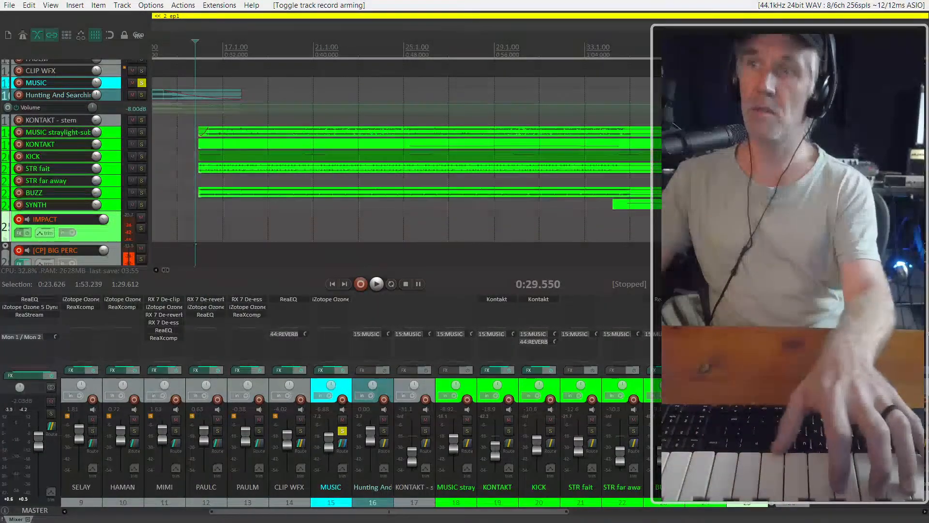
alt+click(800, 443)
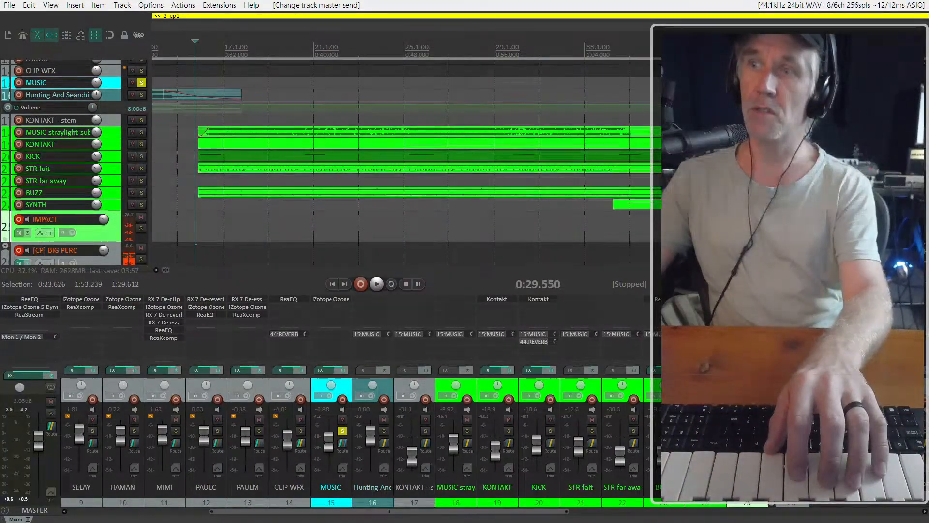
right_click(797, 443)
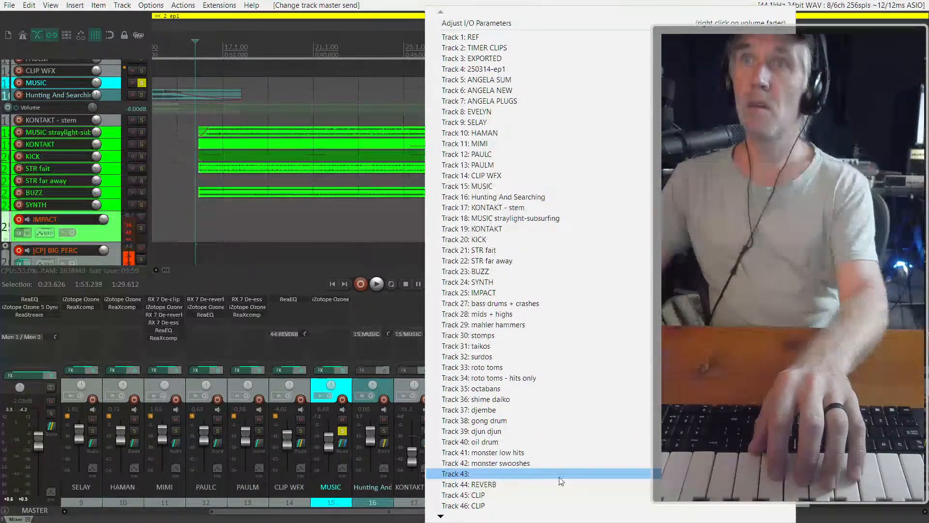
key(Escape)
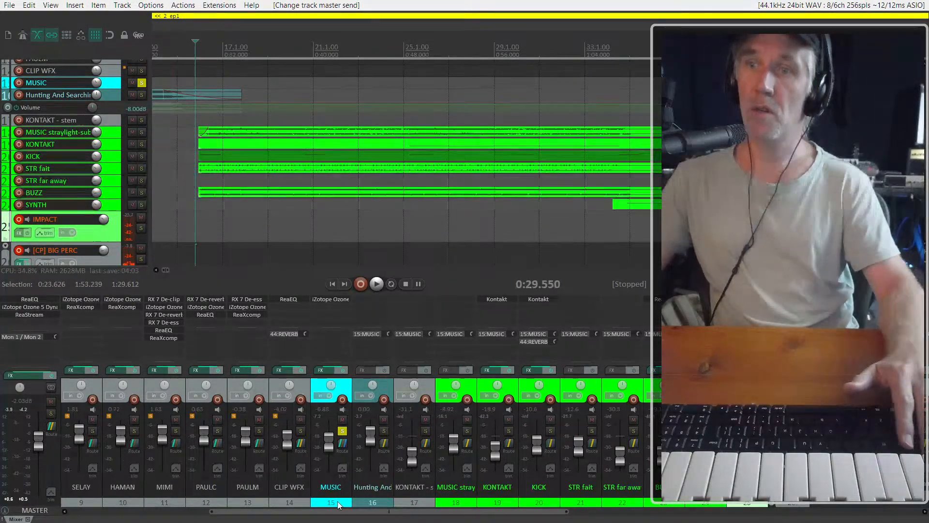
drag(338, 501, 339, 501)
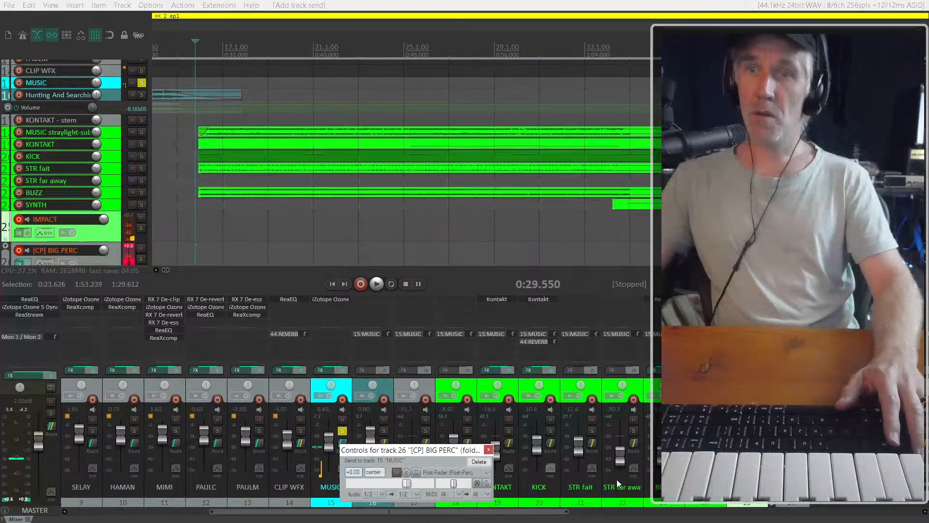
key(Escape)
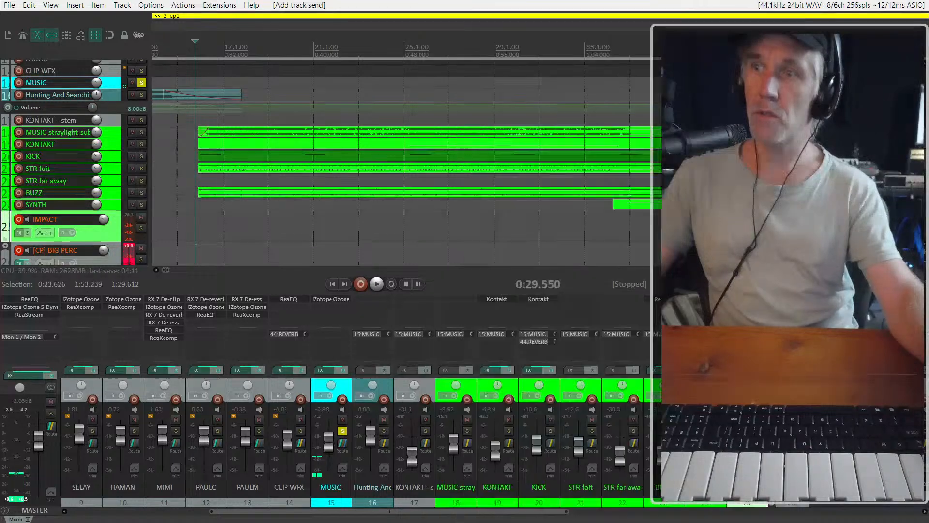
Select the [CP] BIG PERC track in the mixer and turn off its input monitoring
mouse_move(818, 462)
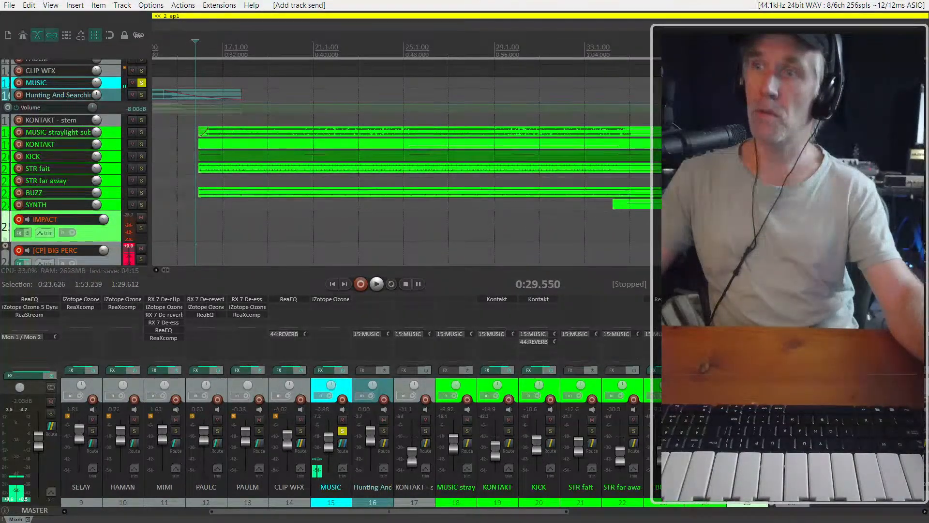
scroll(299, 491, right, 5)
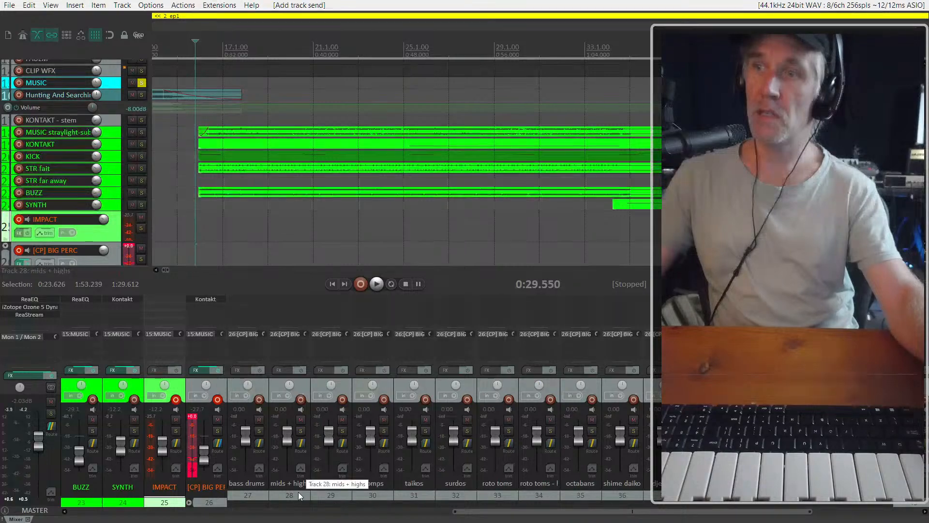
scroll(298, 492, left, 1)
click(341, 381)
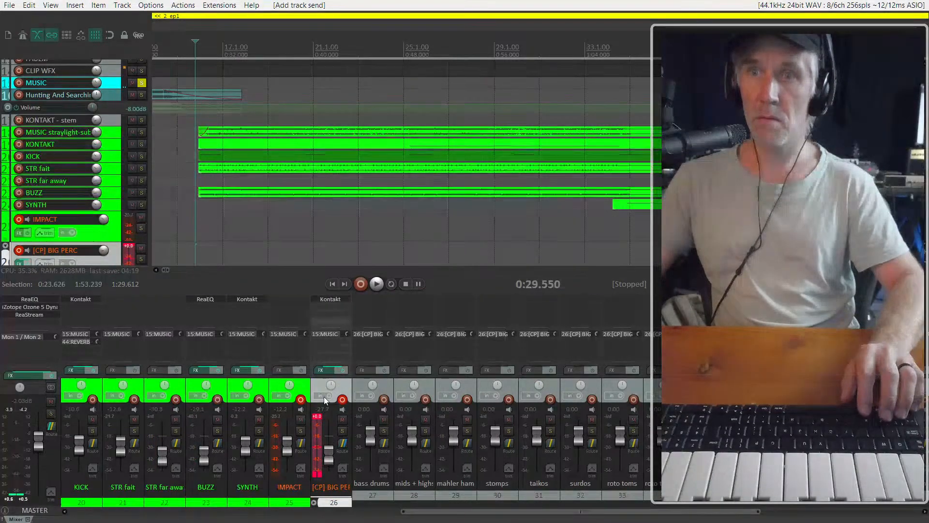
click(327, 299)
key(Escape)
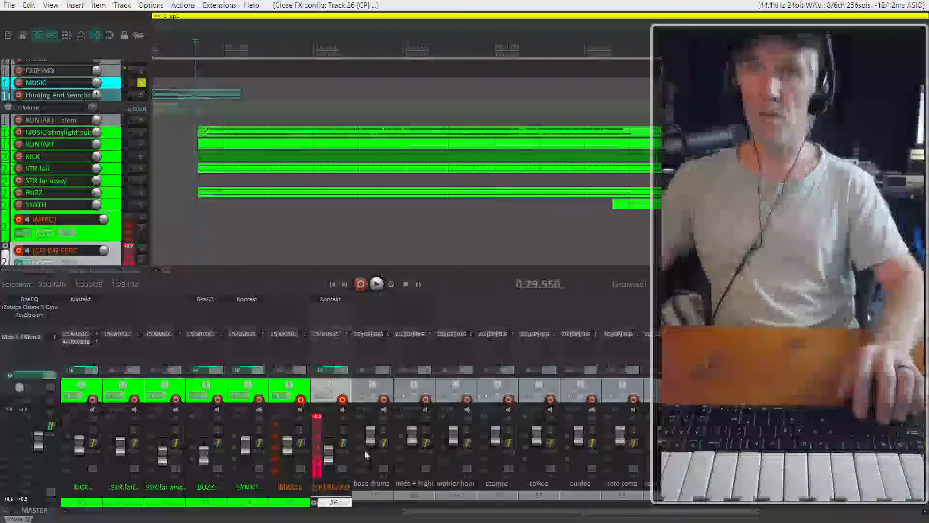
right_click(342, 399)
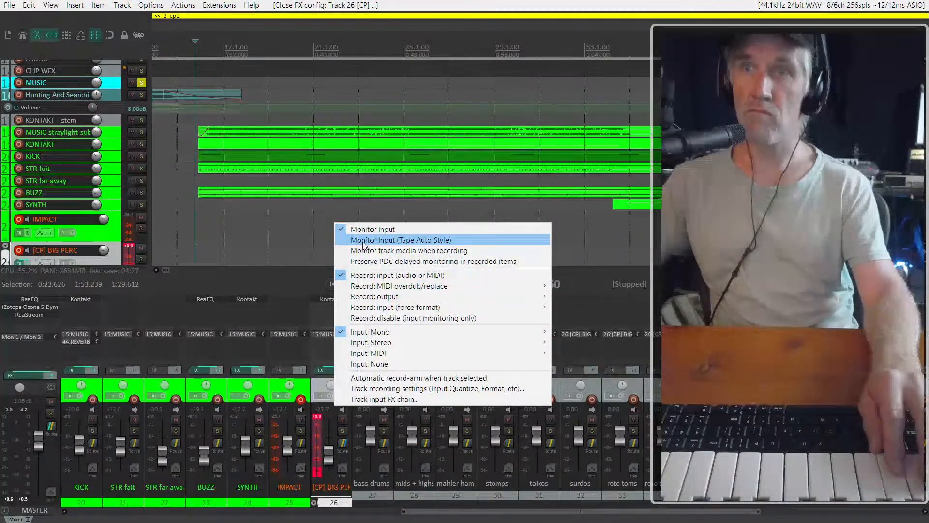
click(370, 229)
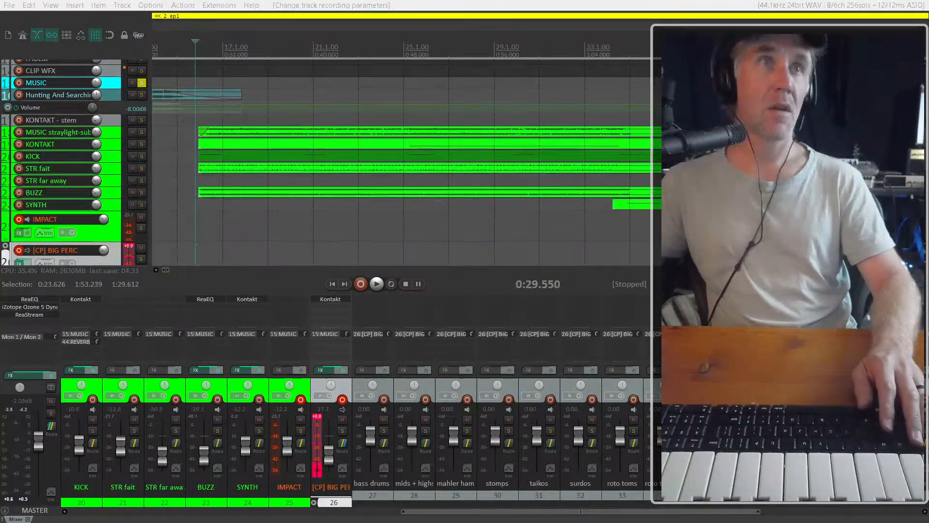
key(Escape)
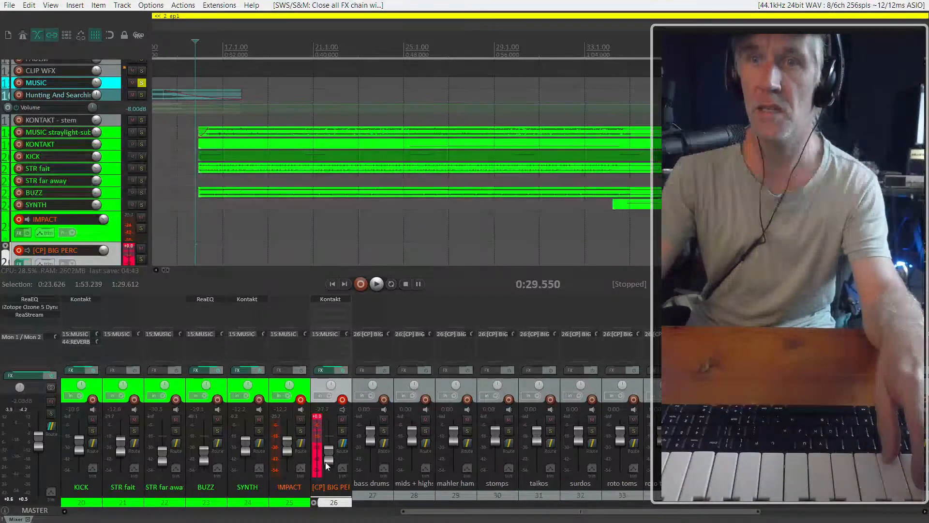
Check the [CP] BIG PERC track's routing and set its record input to None
click(342, 443)
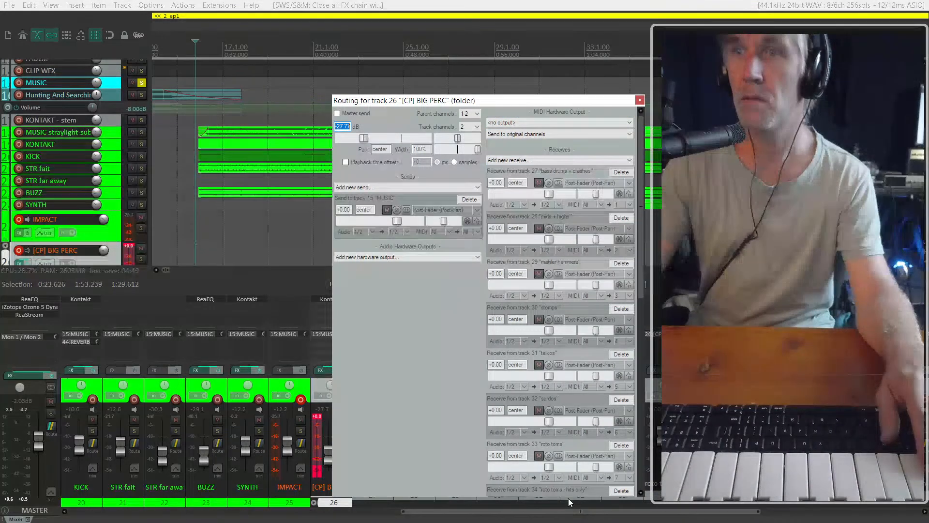
key(Escape)
scroll(72, 123, down, 2)
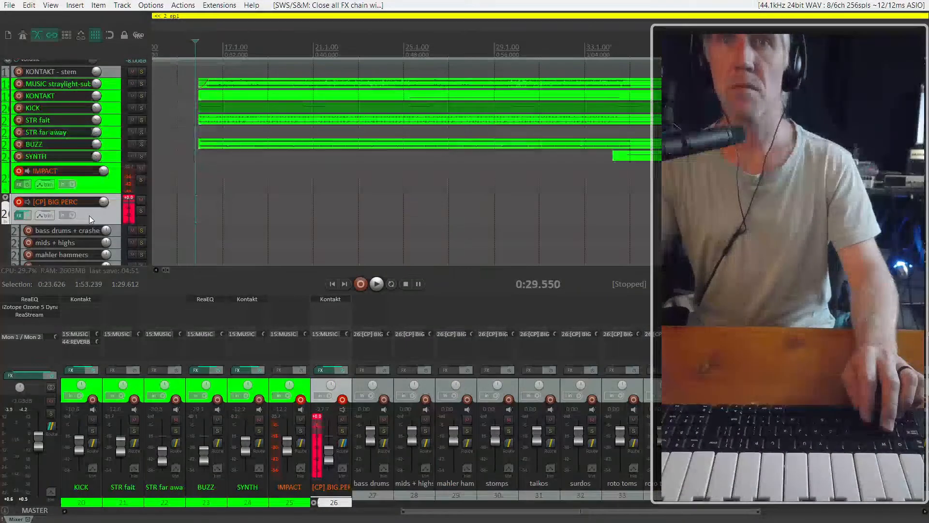
scroll(82, 217, down, 3)
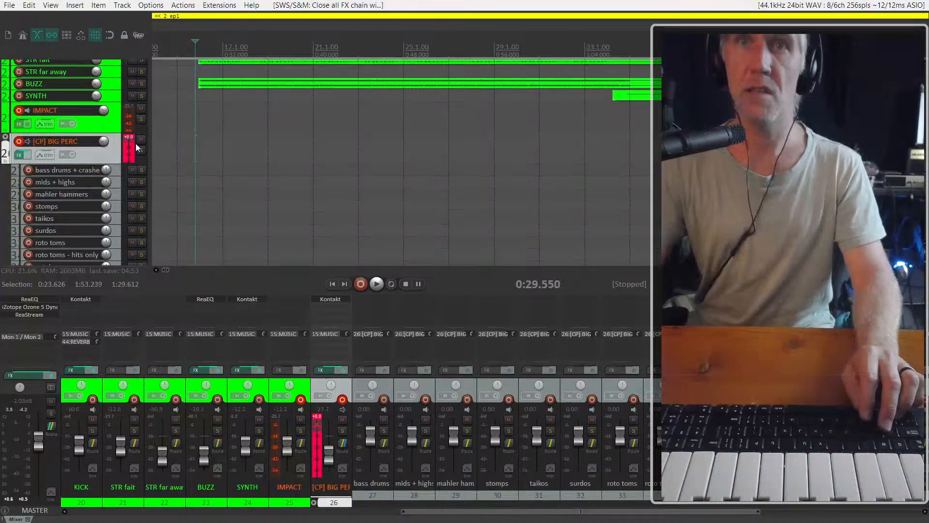
drag(88, 163, 88, 189)
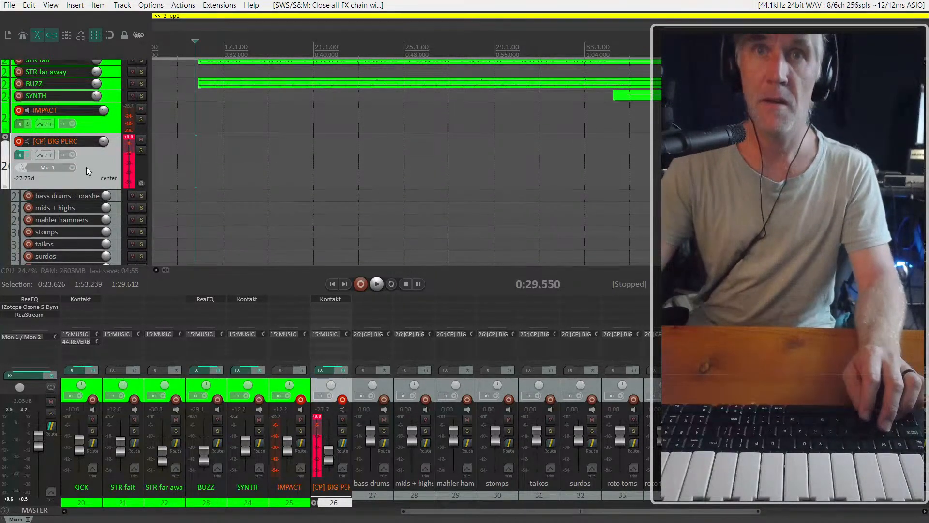
click(72, 167)
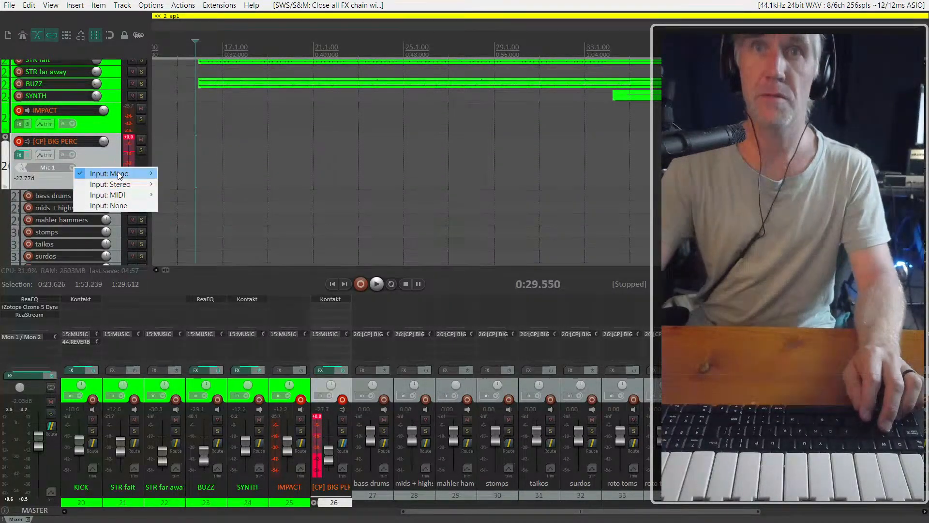
click(118, 206)
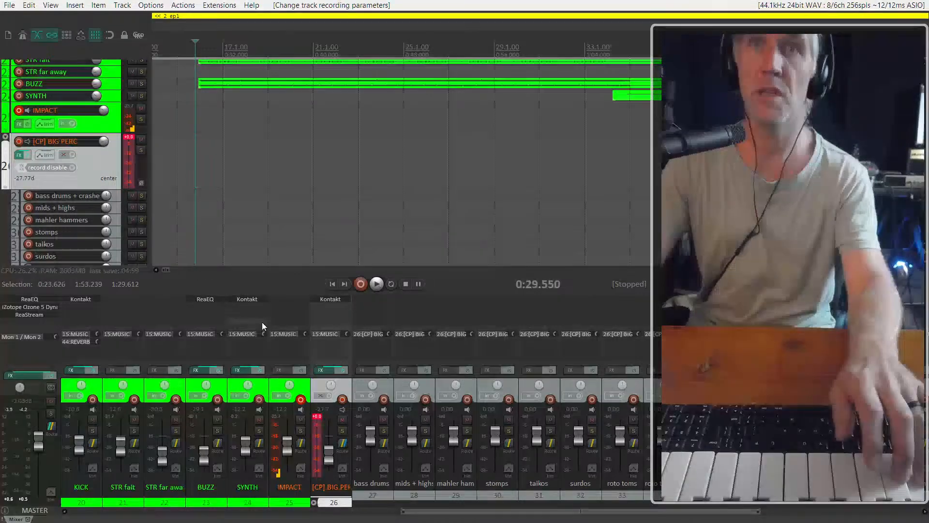
Set the [CP] BIG PERC track's record input to all MIDI inputs on all channels, with the track armed
click(344, 399)
click(74, 170)
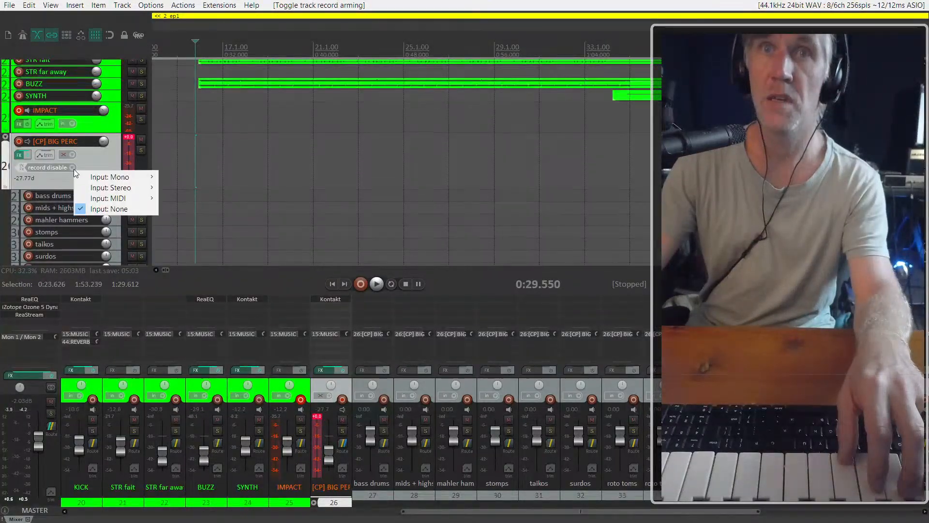
mouse_move(121, 198)
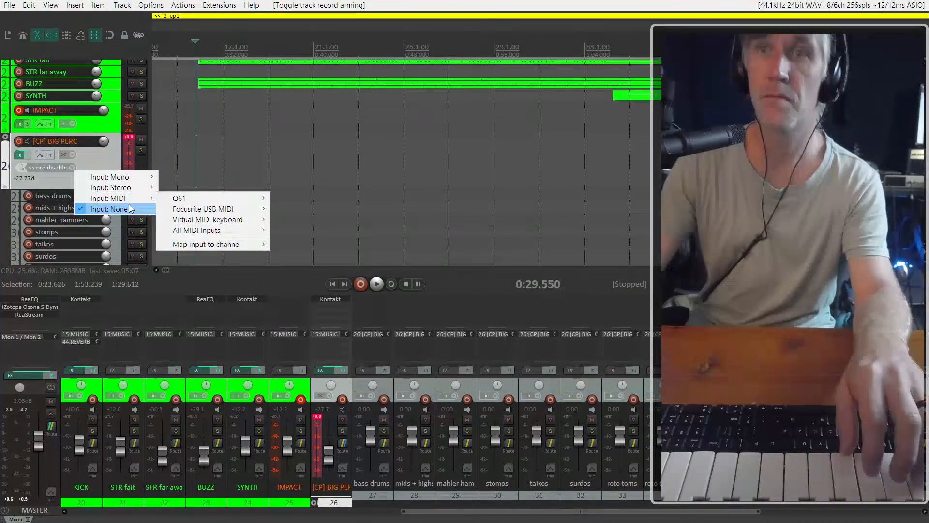
mouse_move(215, 229)
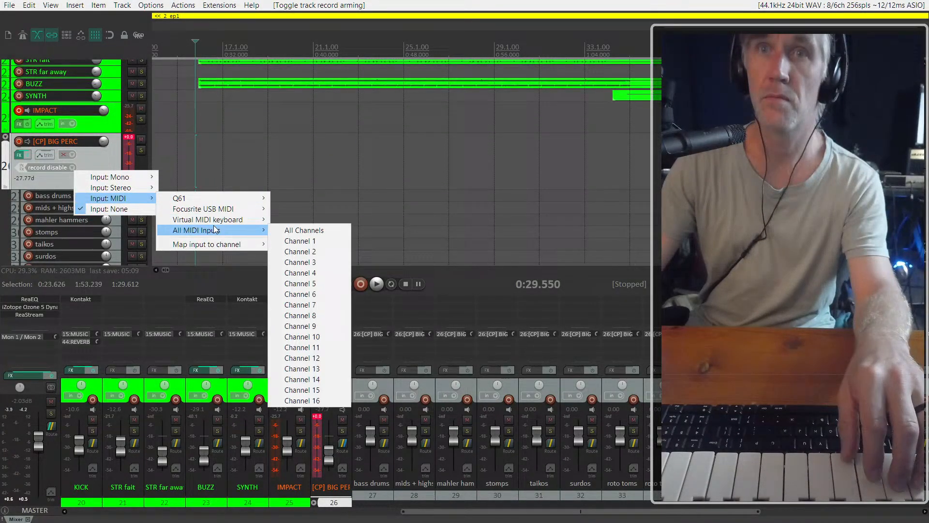
click(306, 231)
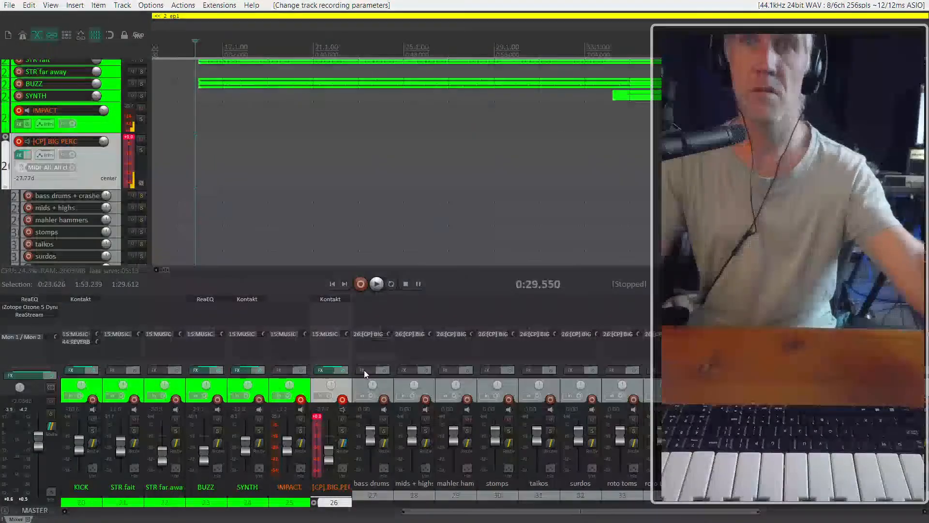
Raise the [CP] BIG PERC track's volume to about -12.06 dB and reset its clipped peak meter
drag(324, 469, 318, 426)
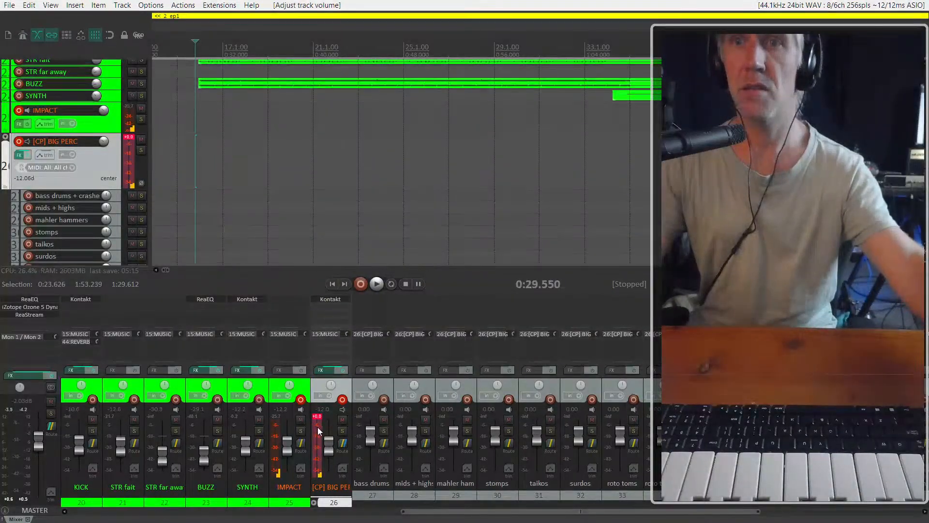
click(315, 419)
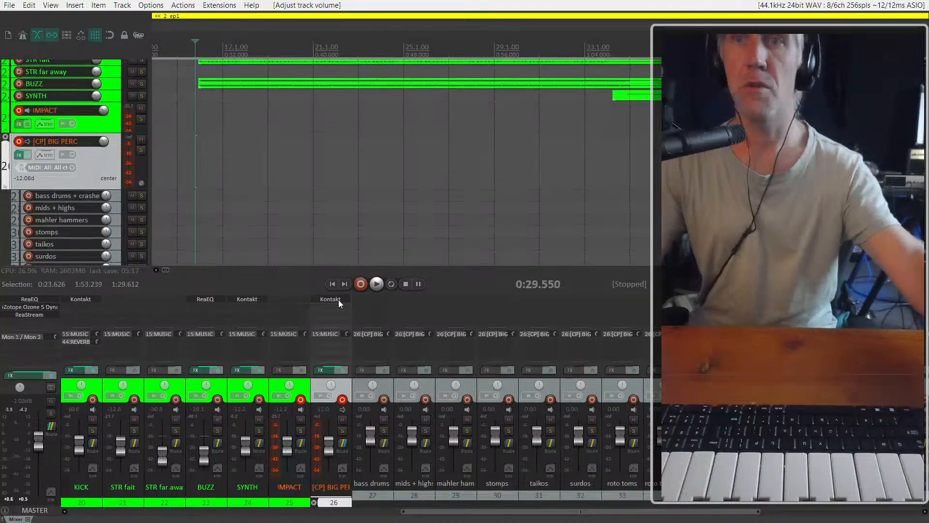
Check the percussion patches in the [CP] BIG PERC track's Kontakt and look over its child tracks in the mixer
click(333, 301)
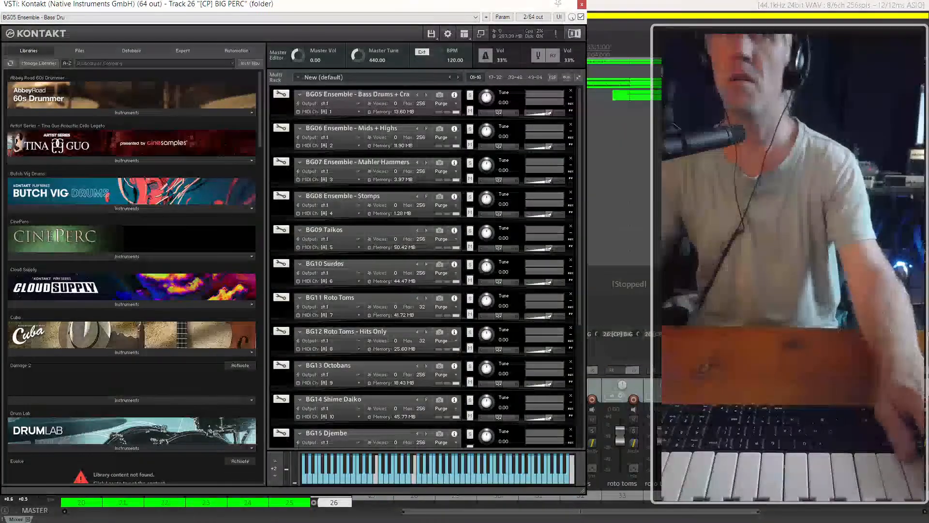
key(Escape)
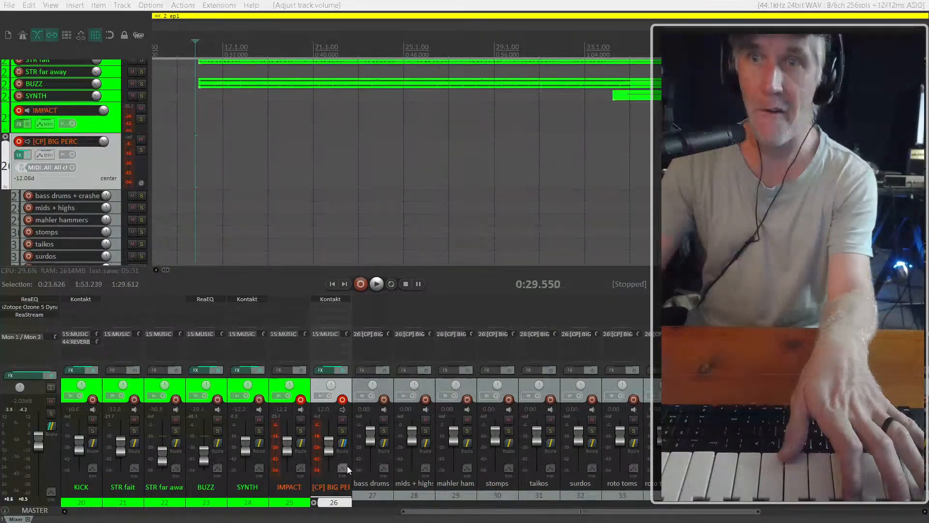
click(313, 502)
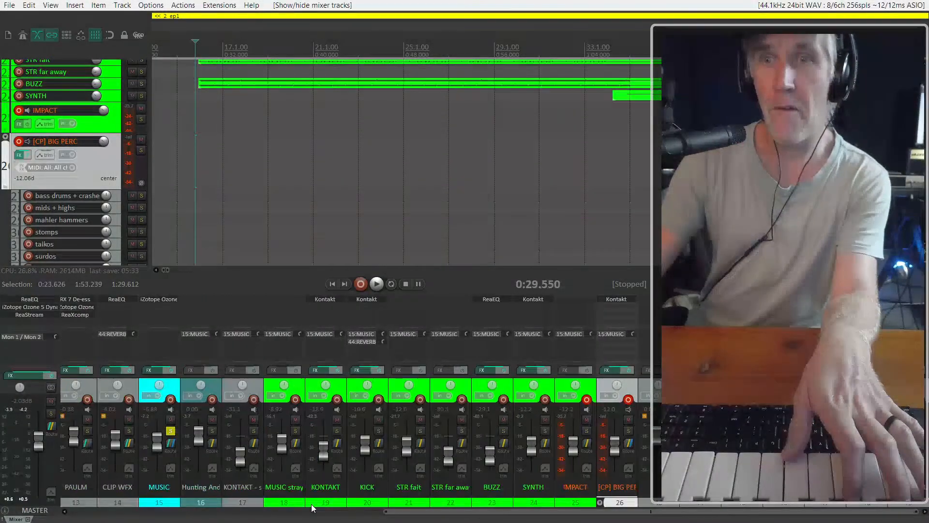
click(600, 503)
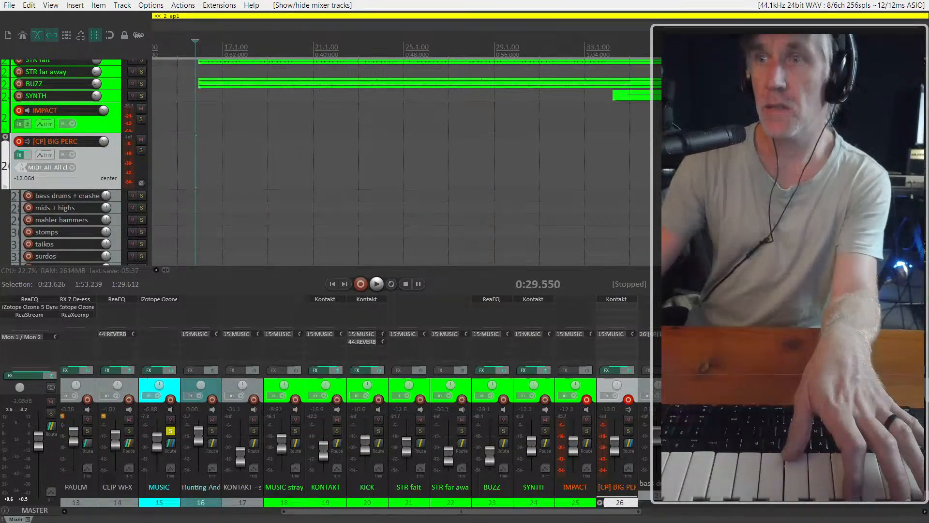
drag(632, 512, 684, 512)
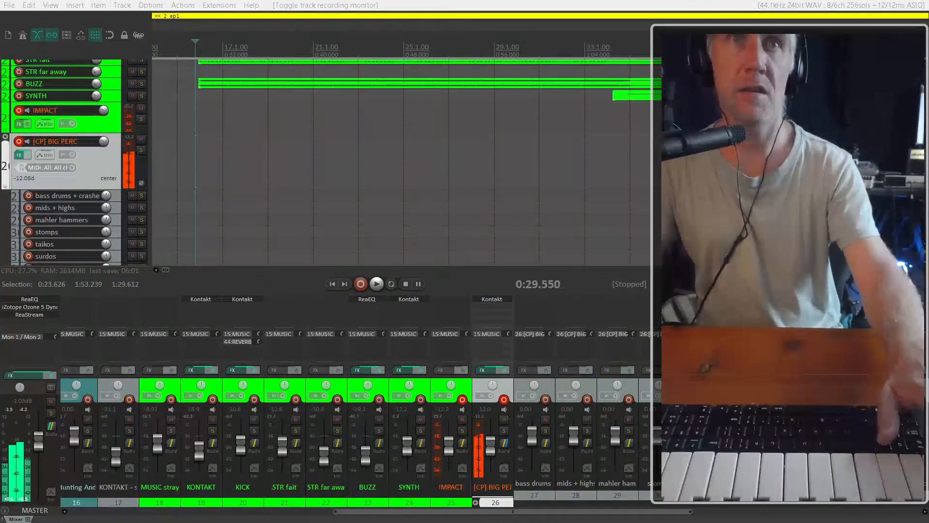
Play the music cue repeatedly from the edit cursor to audition the [CP] BIG PERC percussion against it
scroll(201, 106, up, 3)
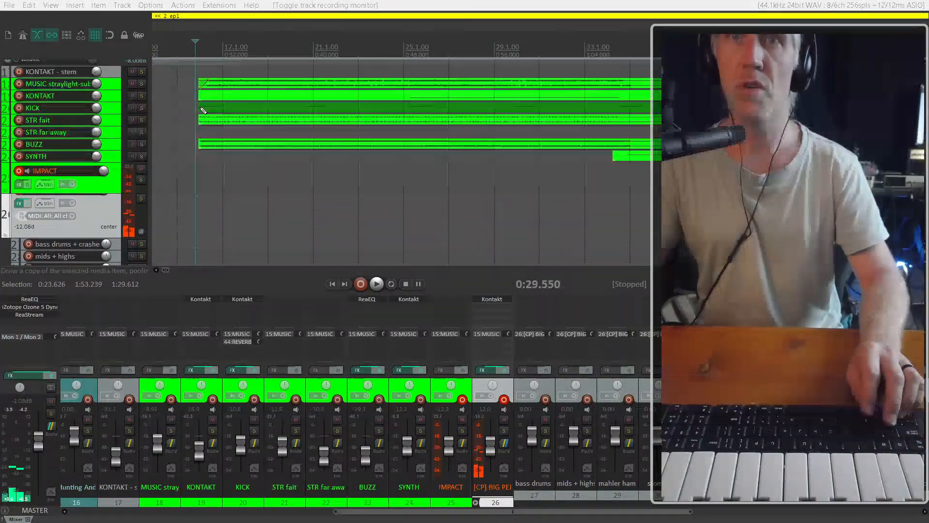
click(129, 205)
scroll(283, 481, left, 6)
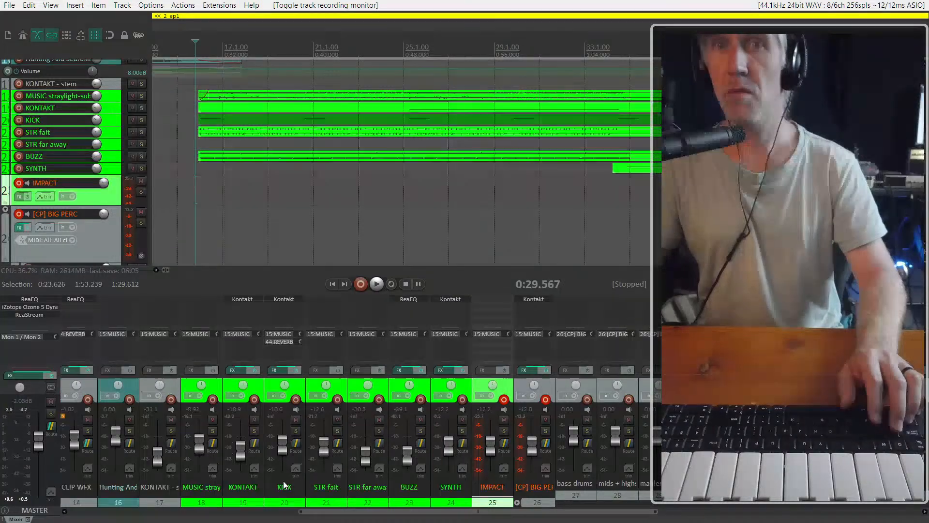
key(space)
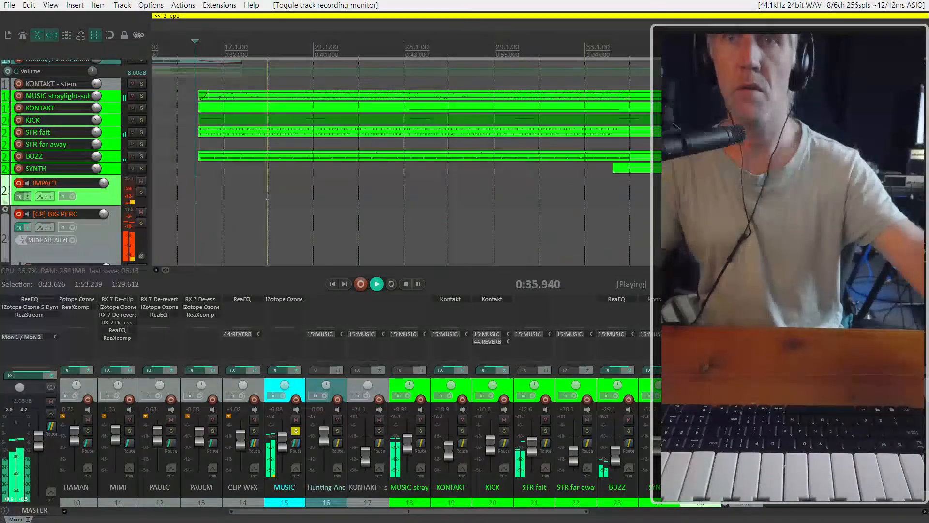
key(space)
key(space)
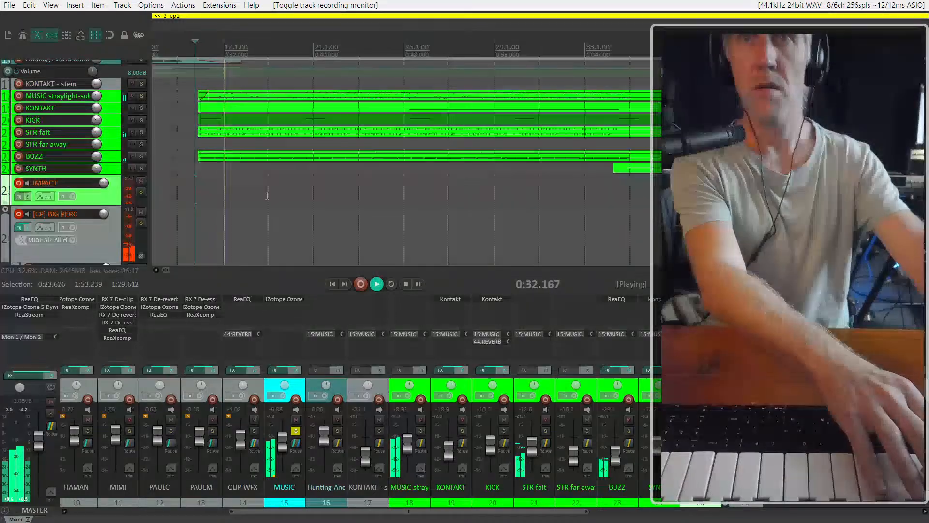
key(space)
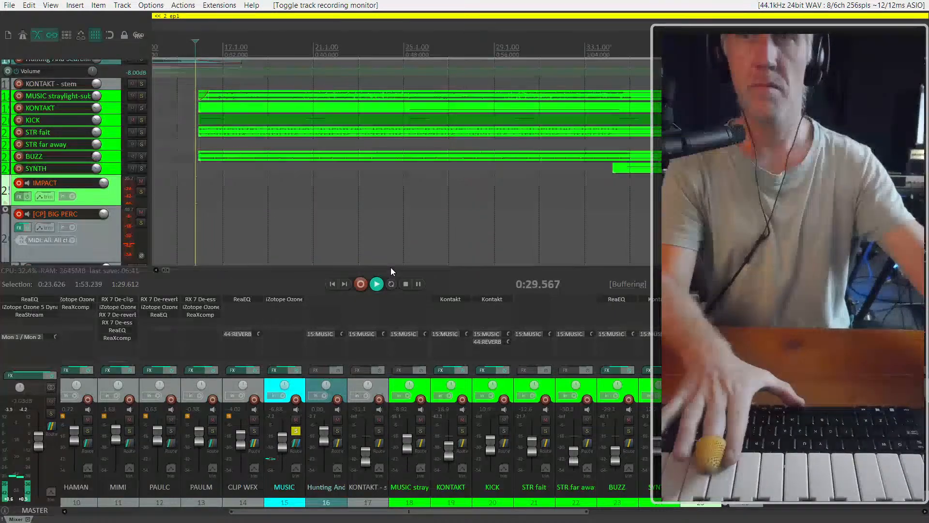
key(space)
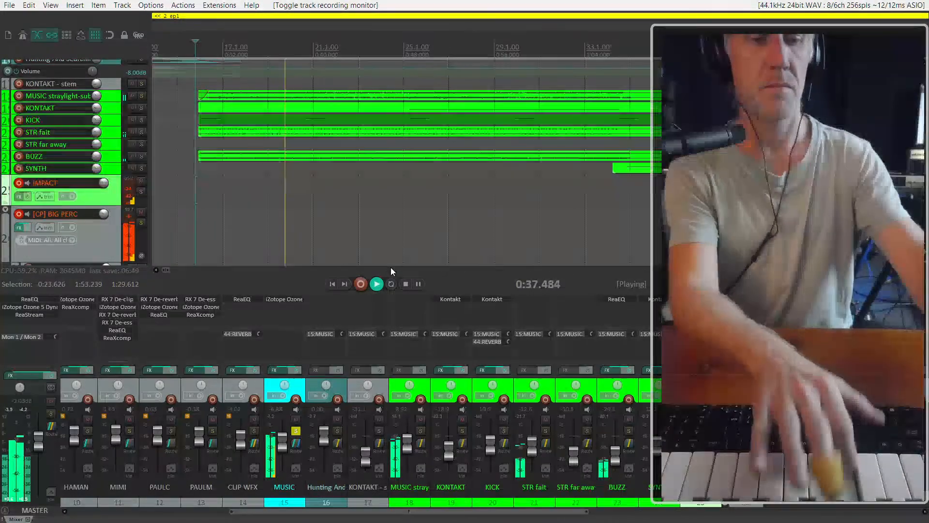
key(space)
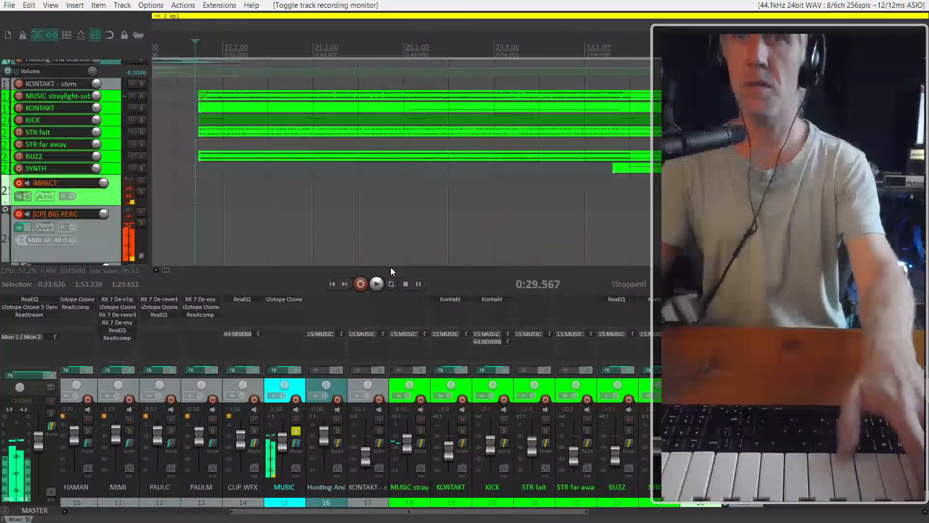
Arm the bass drums + crashes child track for recording and disarm the [CP] BIG PERC folder track
scroll(80, 210, down, 2)
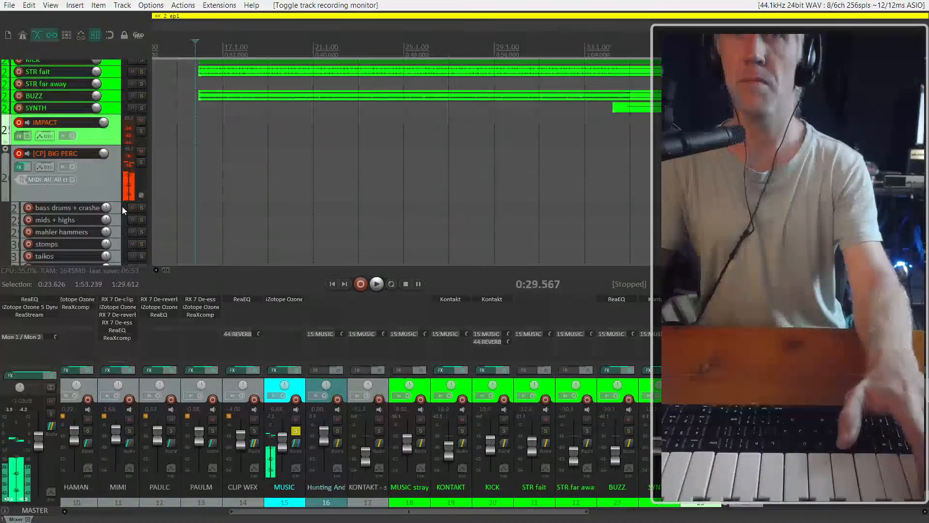
scroll(53, 169, down, 1)
click(29, 171)
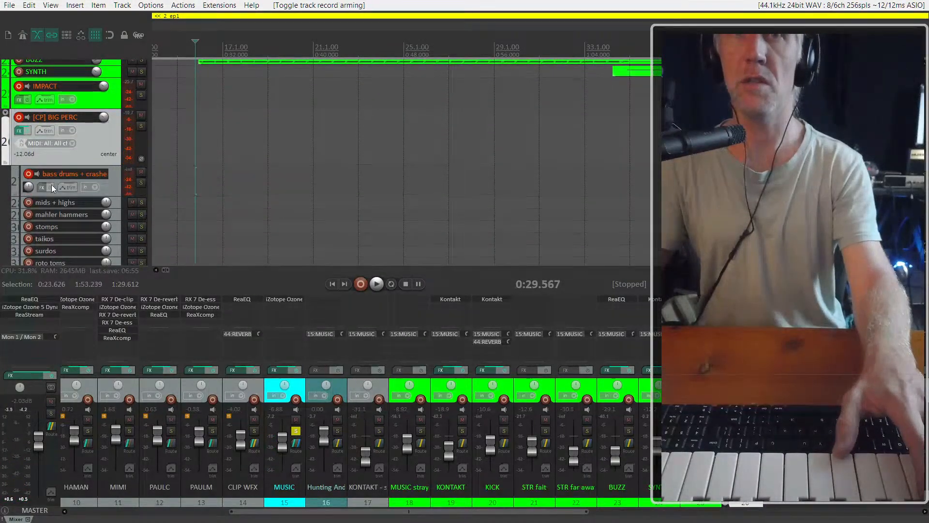
click(20, 117)
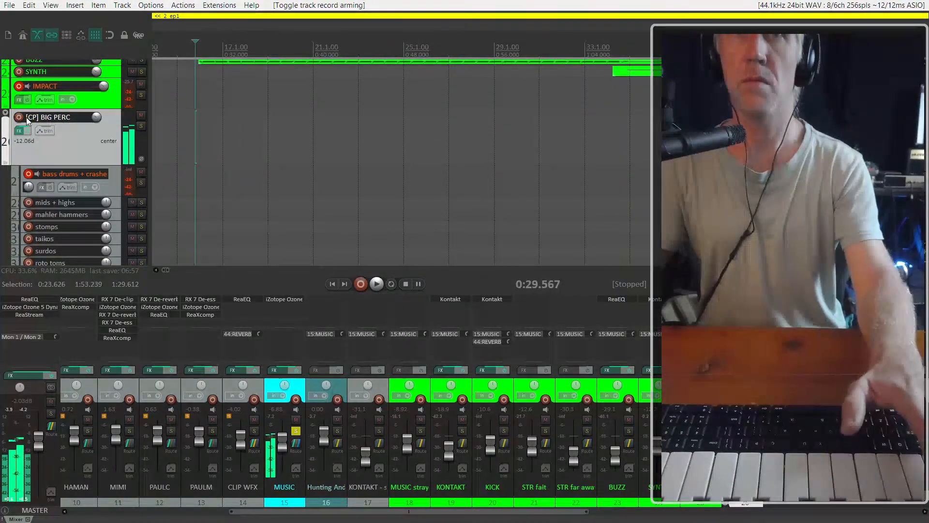
Arm the mids + highs, mahler hammers and stomps child tracks for recording
click(29, 203)
scroll(48, 186, down, 1)
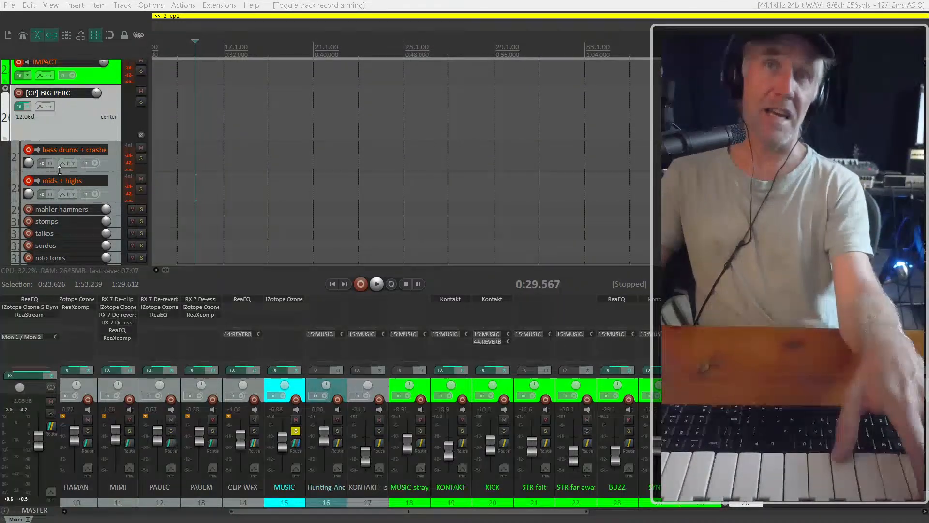
scroll(60, 170, down, 1)
click(29, 184)
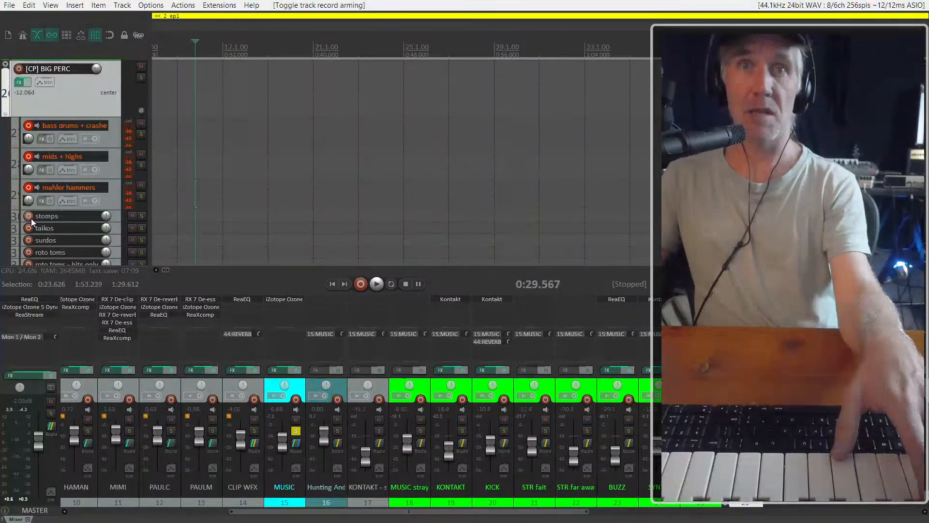
click(30, 218)
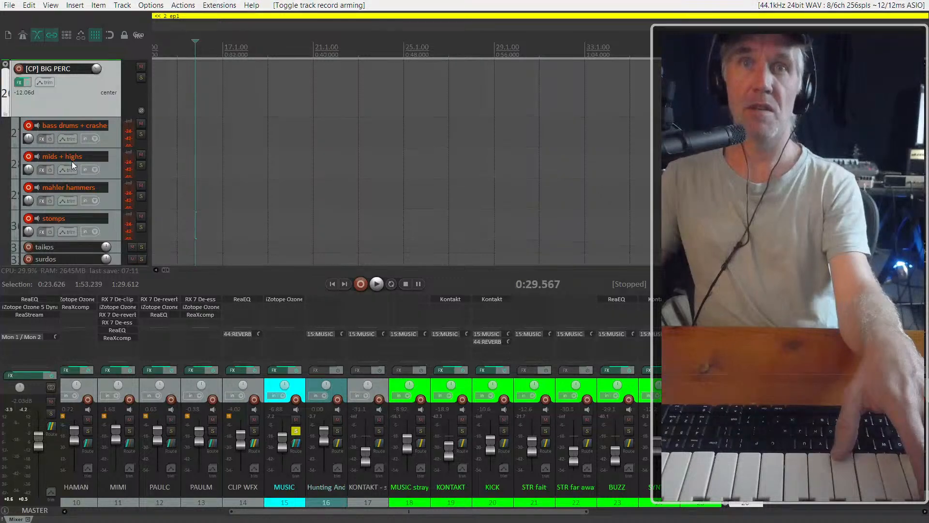
Play the cue from the edit cursor to audition the four armed percussion tracks, then stop playback
scroll(83, 158, down, 2)
scroll(72, 179, down, 1)
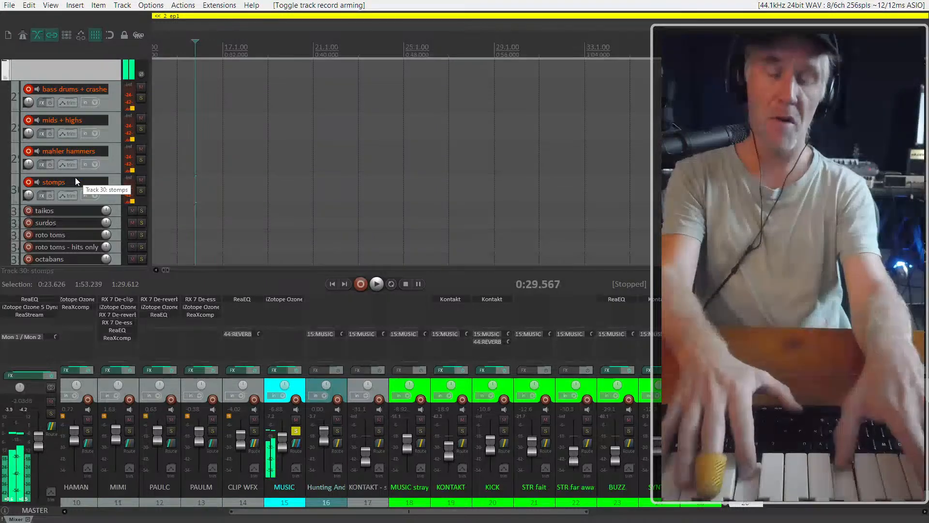
key(space)
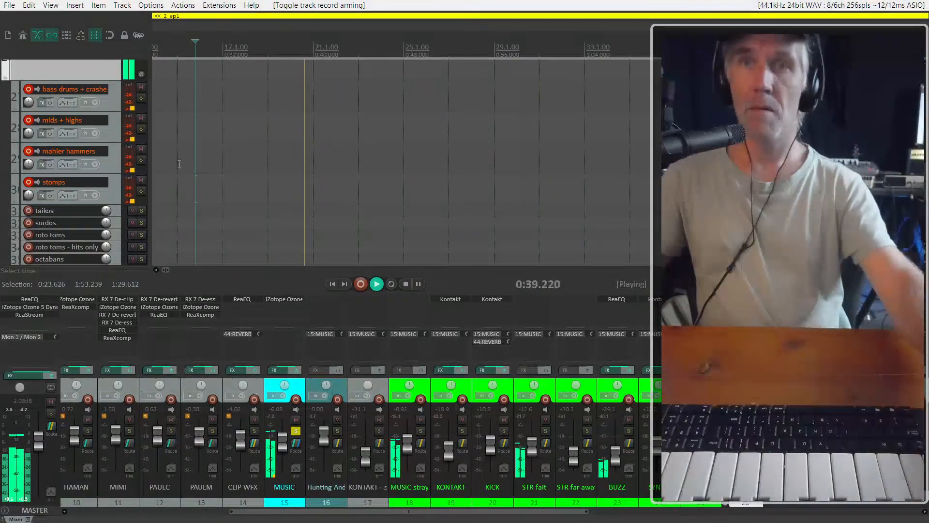
scroll(49, 132, up, 1)
scroll(49, 132, up, 2)
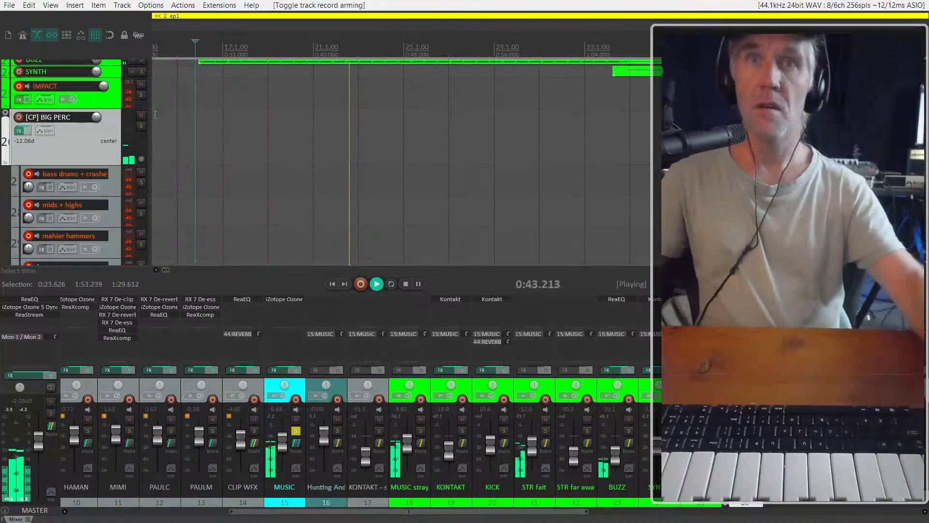
key(space)
Unsolo the MUSIC track and play the cue again from the edit cursor
click(296, 431)
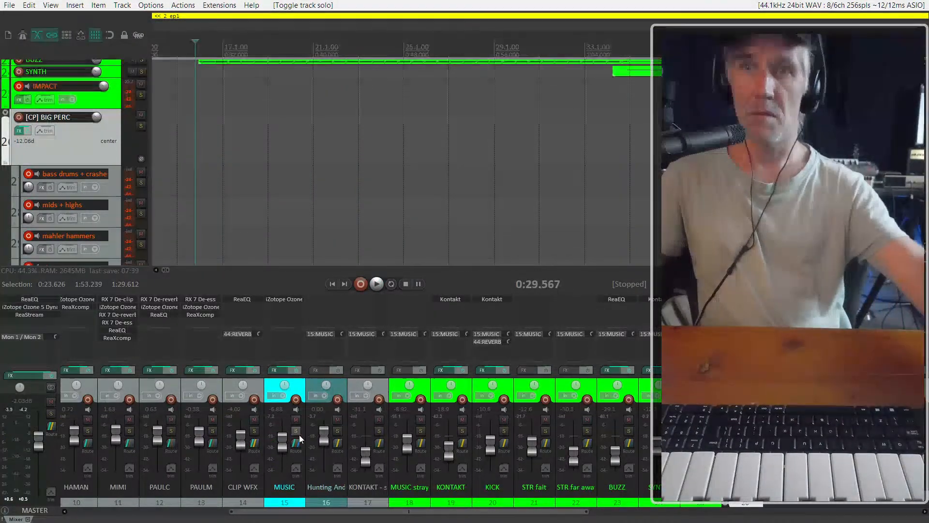
key(space)
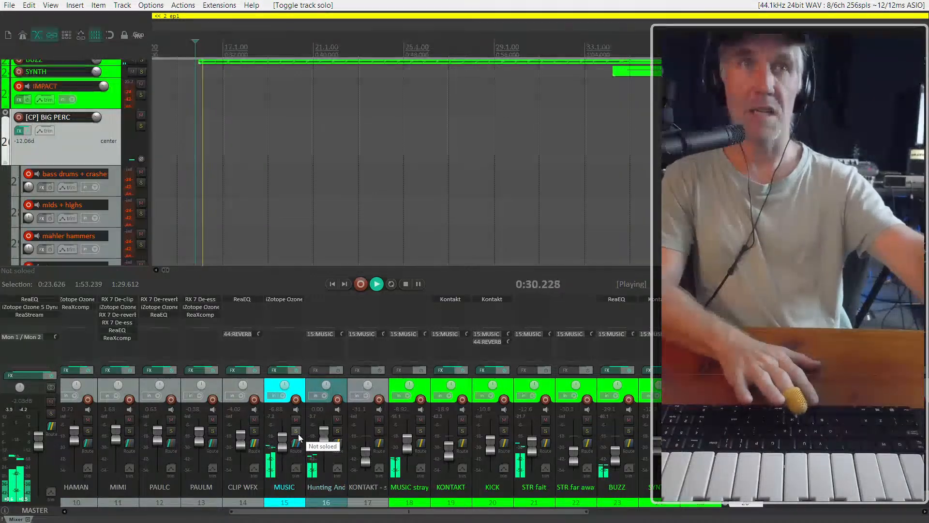
key(space)
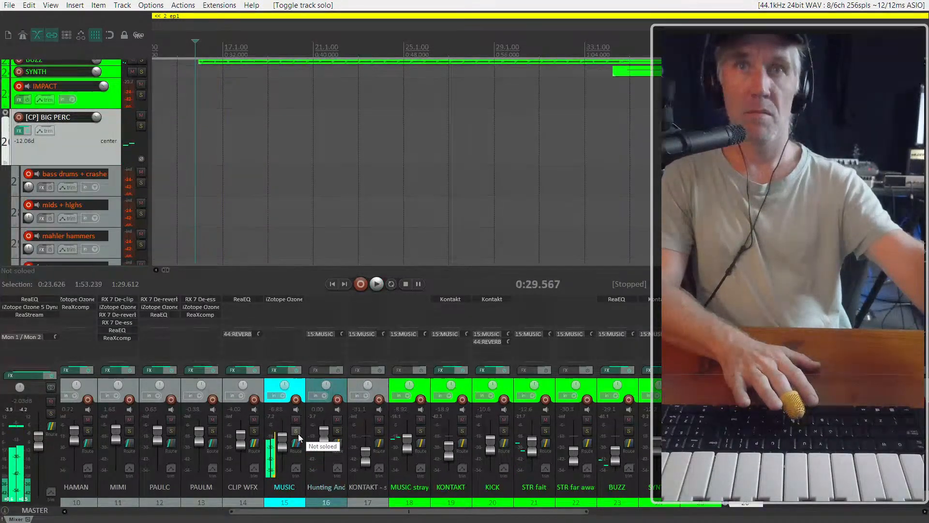
key(space)
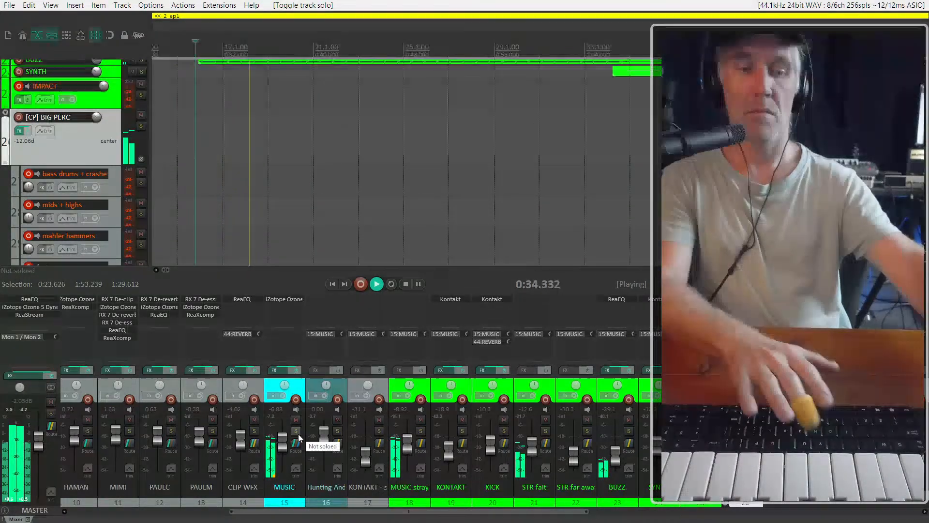
Disarm the mids + highs and mahler hammers tracks, arm the surdos track, and stop playback
click(29, 204)
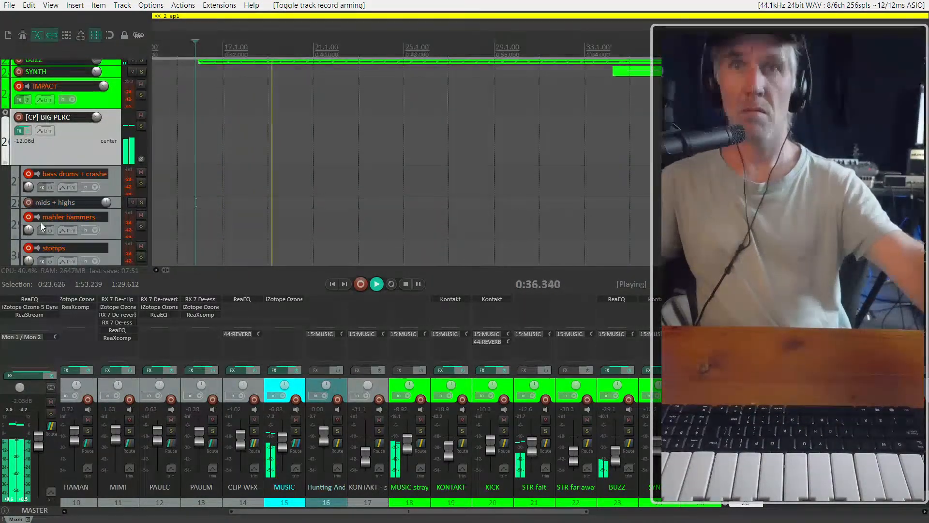
click(28, 218)
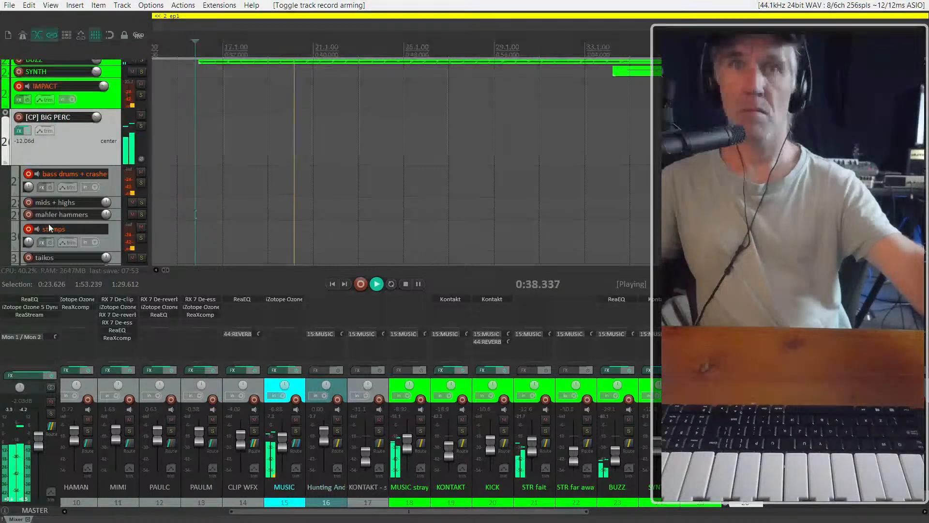
scroll(63, 227, down, 3)
click(30, 208)
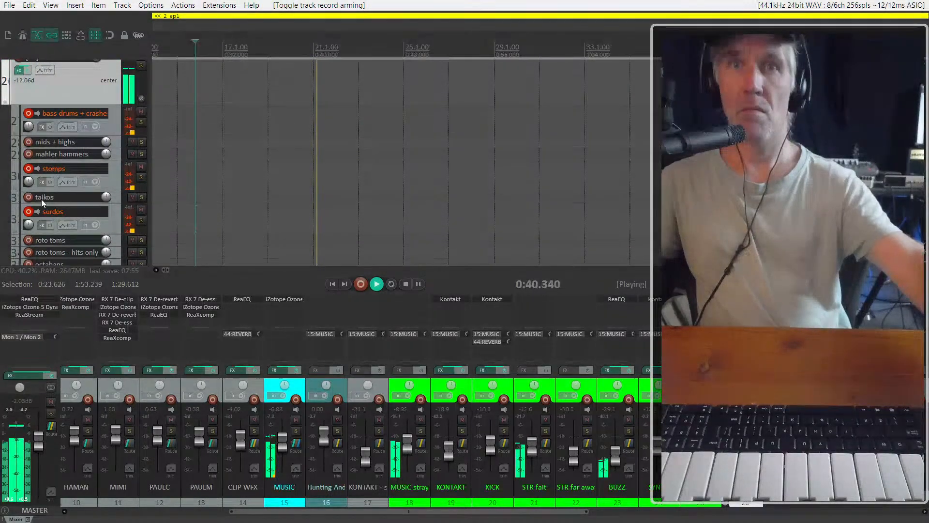
key(space)
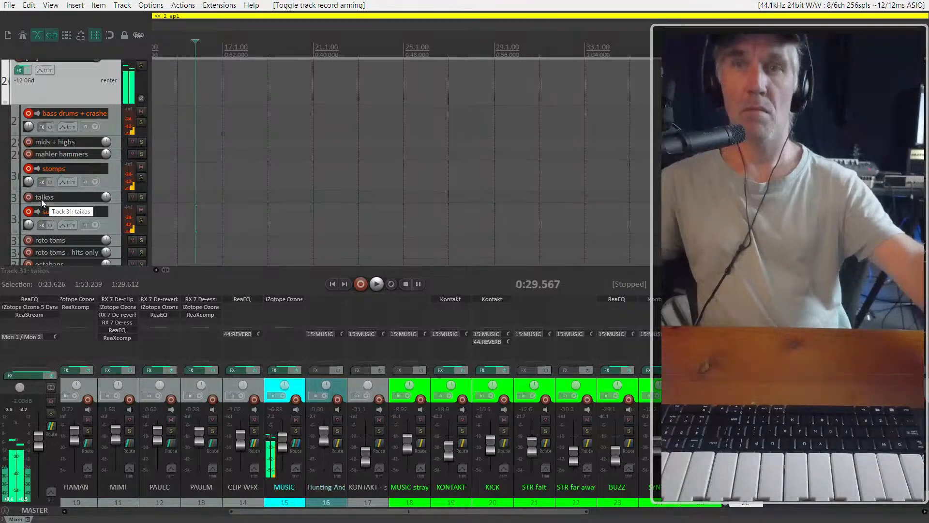
Play the cue from the edit cursor to audition the armed bass drums, stomps and surdos tracks
scroll(97, 229, down, 2)
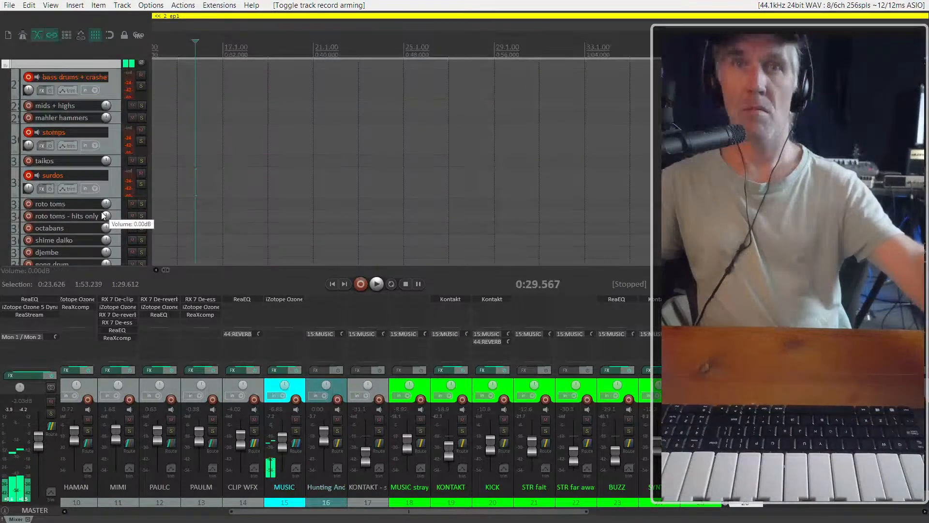
scroll(214, 265, down, 3)
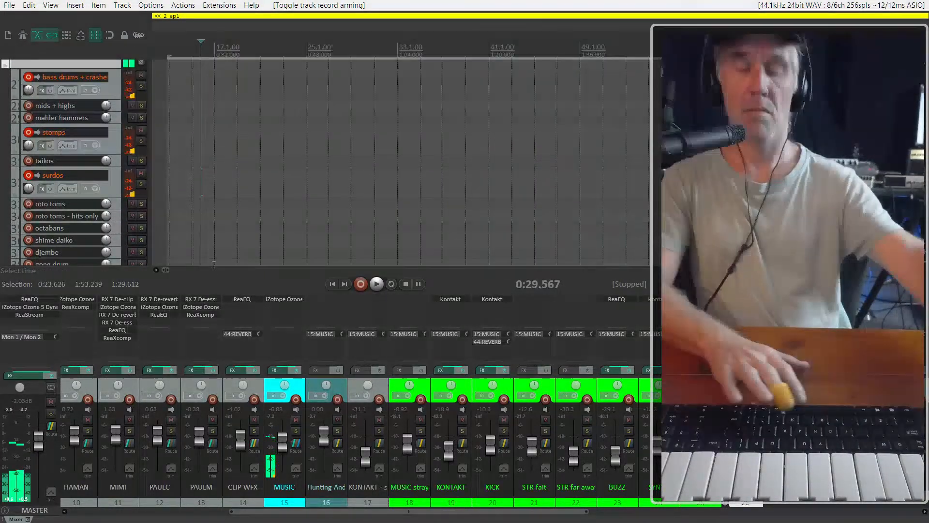
key(space)
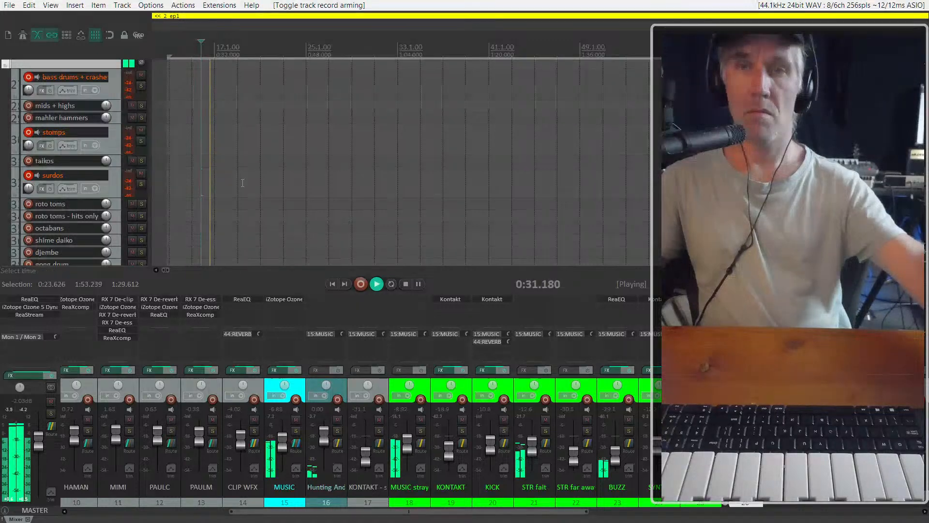
scroll(243, 183, down, 2)
scroll(115, 213, down, 8)
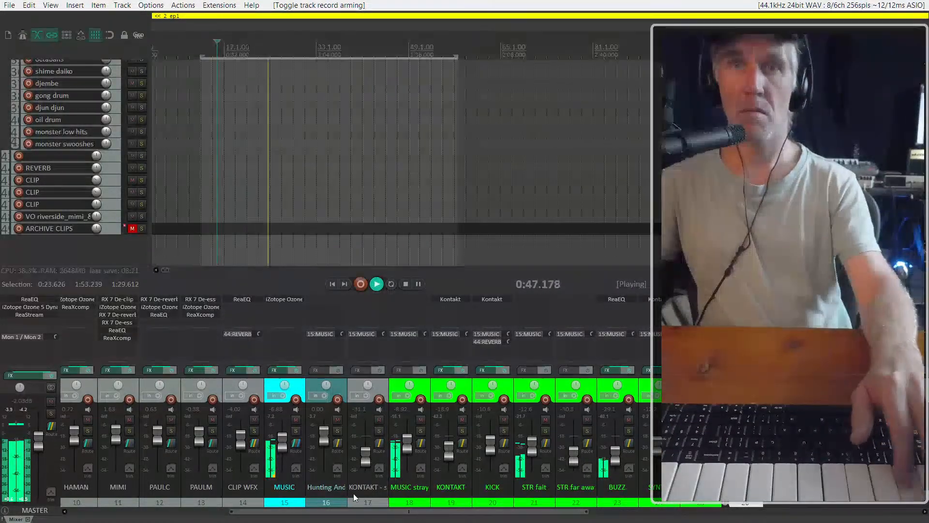
scroll(163, 240, down, 1)
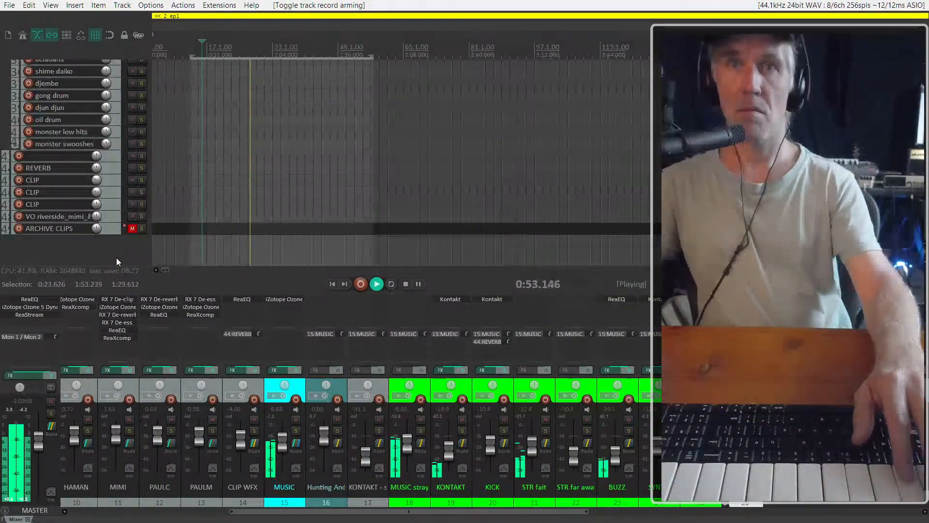
Select the MUSIC track and solo it during playback
click(302, 386)
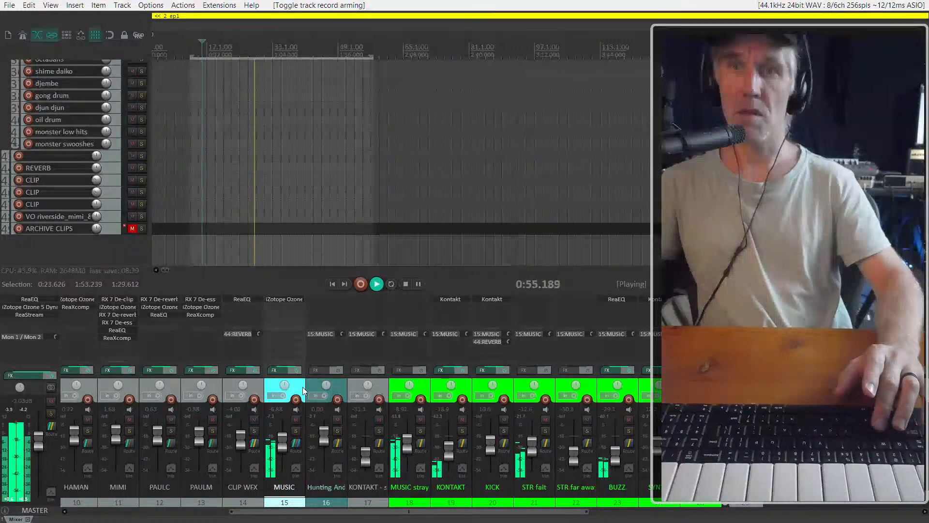
key(F5)
key(F5)
key(F6)
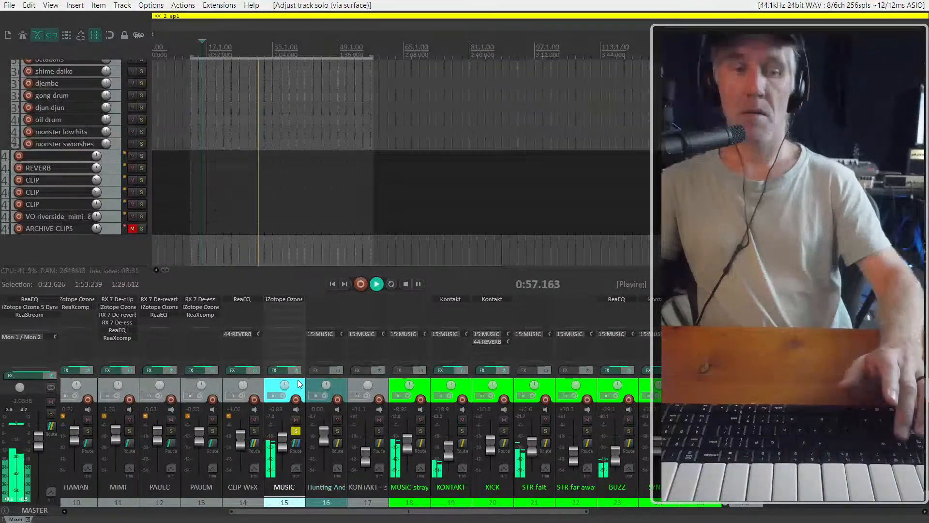
Place the edit cursor just before the start of the green music clips, at about 0:29.3, audition the cue from there and stop playback
scroll(114, 157, down, 4)
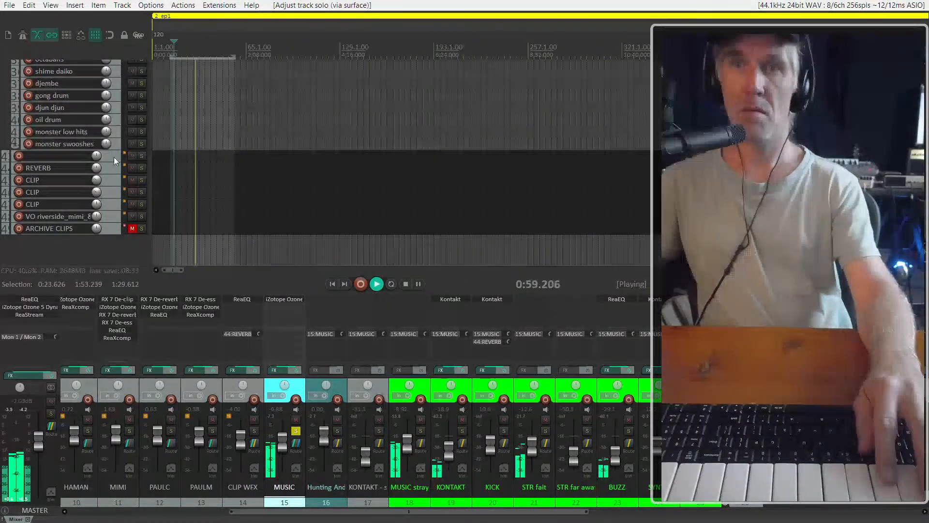
scroll(97, 200, up, 10)
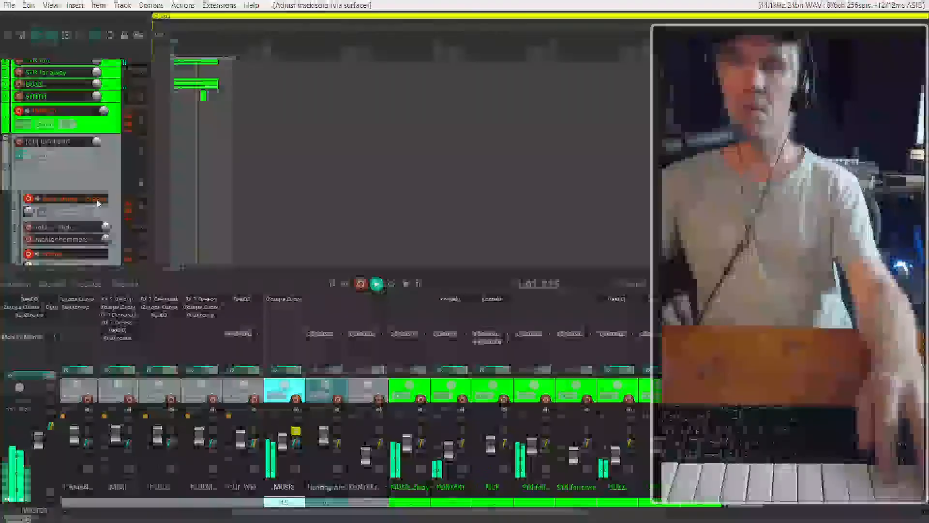
scroll(175, 115, up, 1)
scroll(175, 116, up, 6)
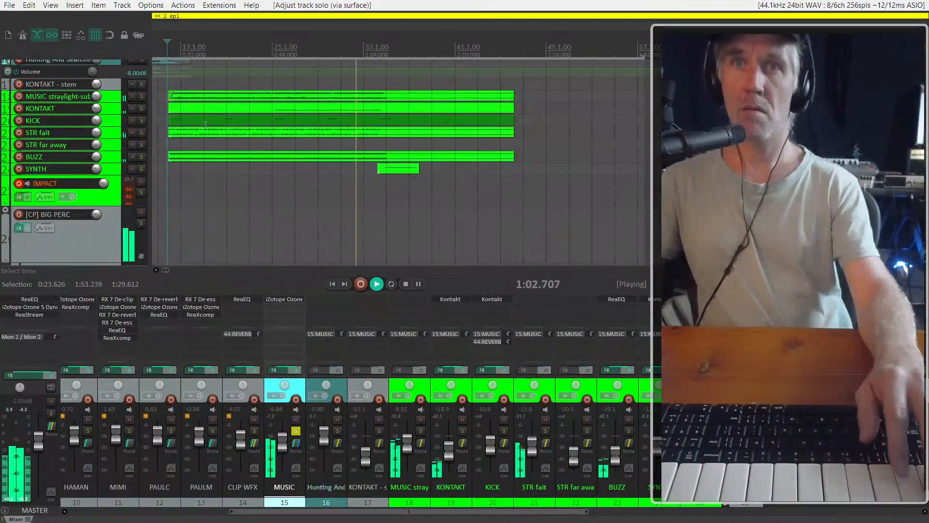
click(166, 179)
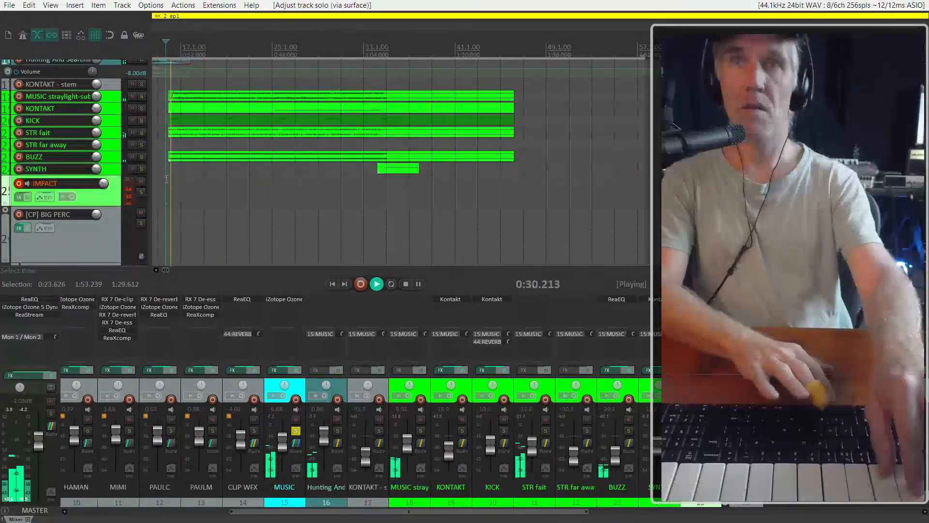
scroll(170, 160, up, 4)
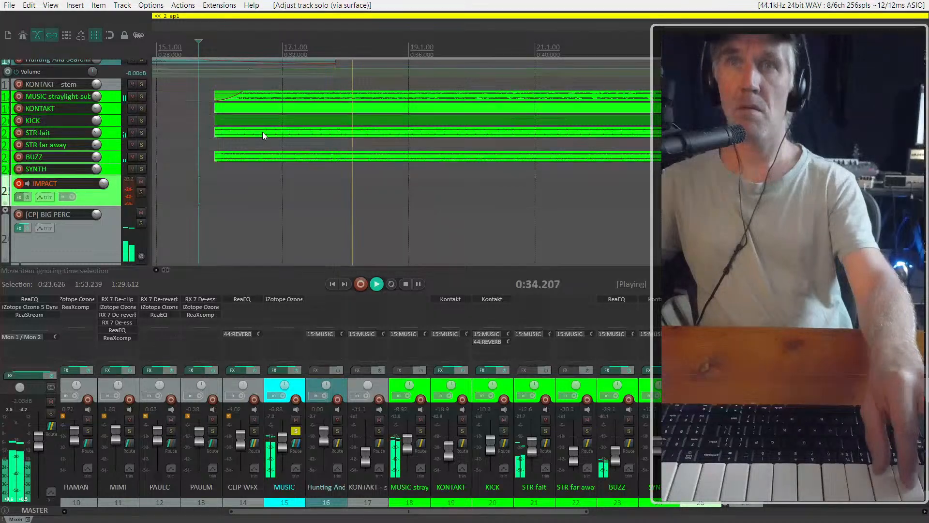
scroll(262, 133, down, 2)
scroll(262, 133, down, 5)
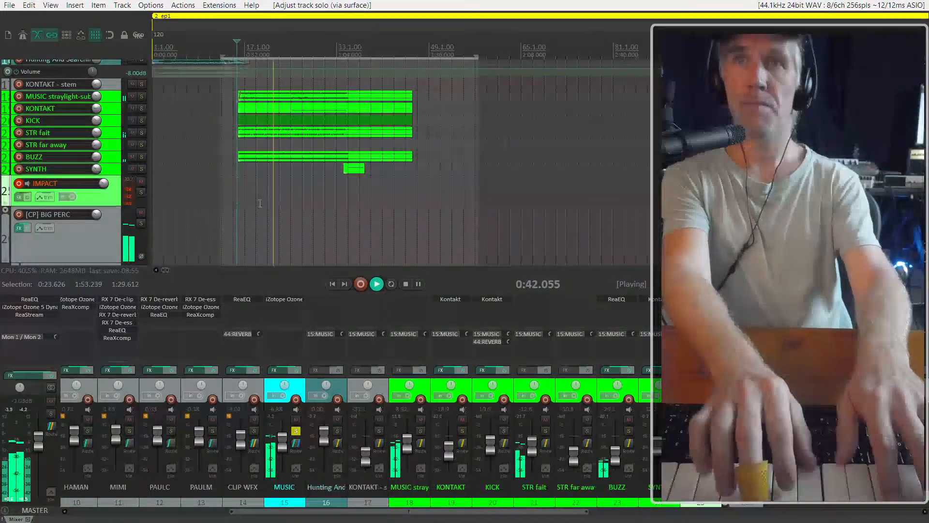
key(space)
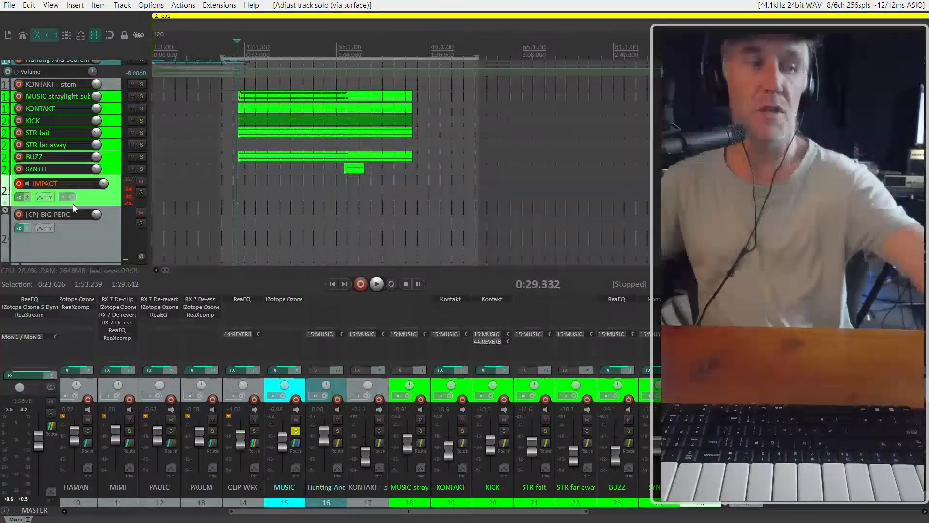
Arm the SYNTH track for recording and disarm the IMPACT track
click(18, 185)
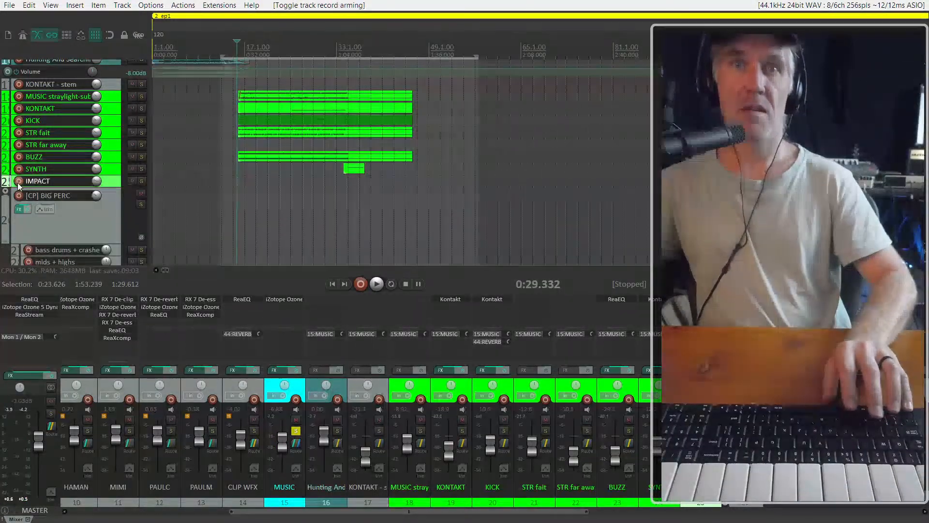
click(18, 185)
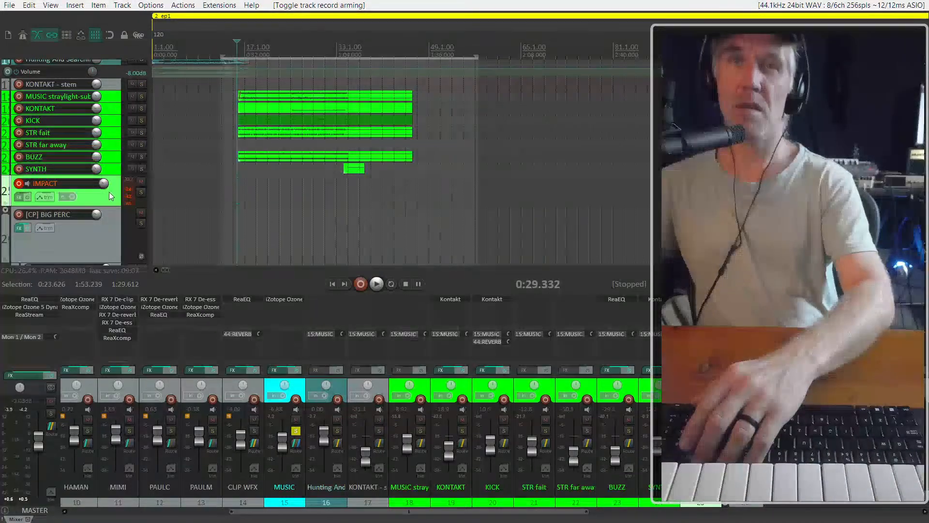
click(37, 169)
click(18, 169)
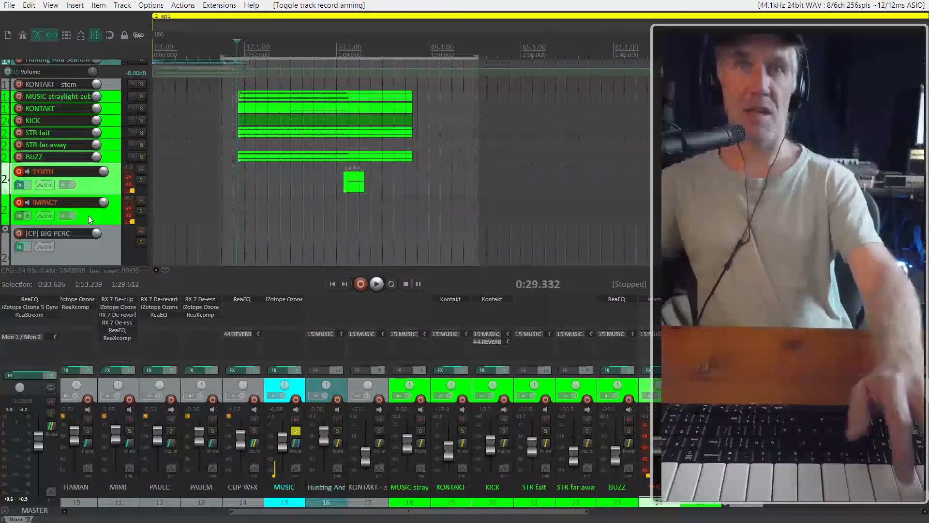
click(19, 203)
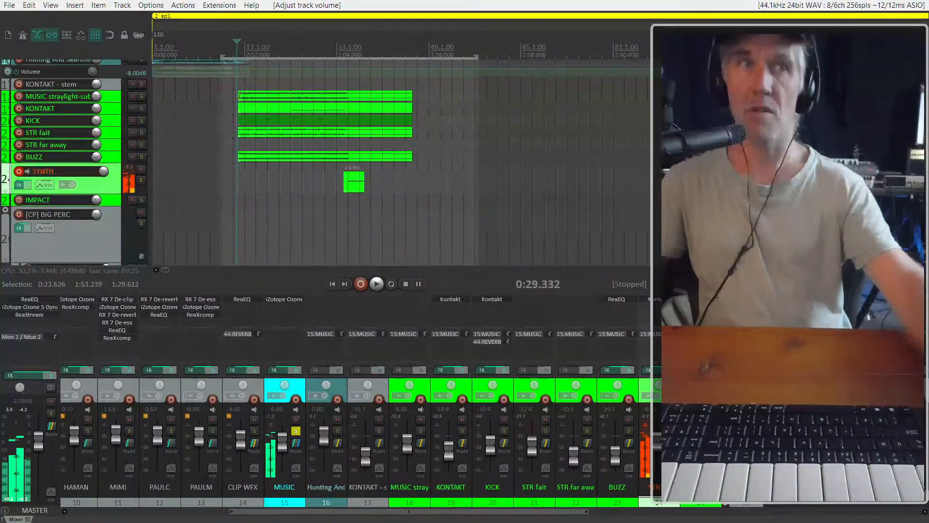
Open Kontakt on the SYNTH track, switch the Cloud Supply instrument to the Cloud Supply - INIT preset, and close the plugin window
click(289, 337)
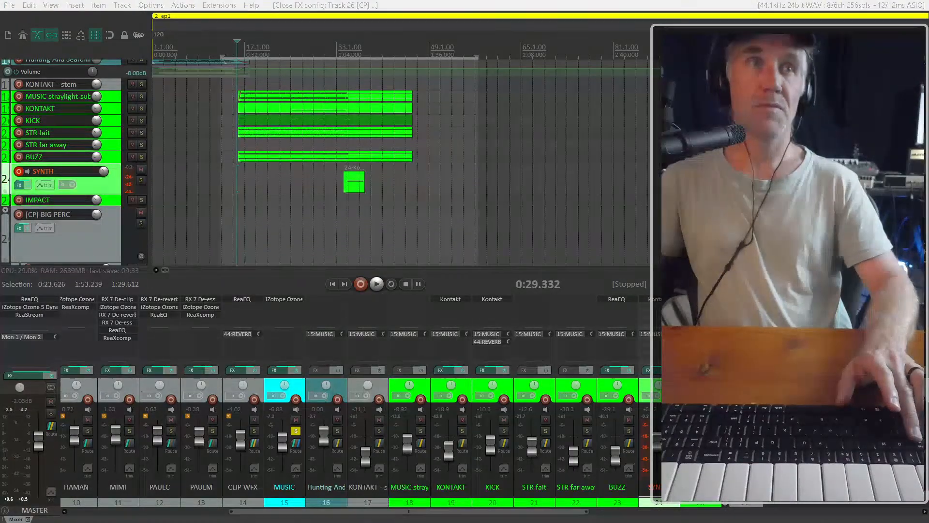
click(656, 300)
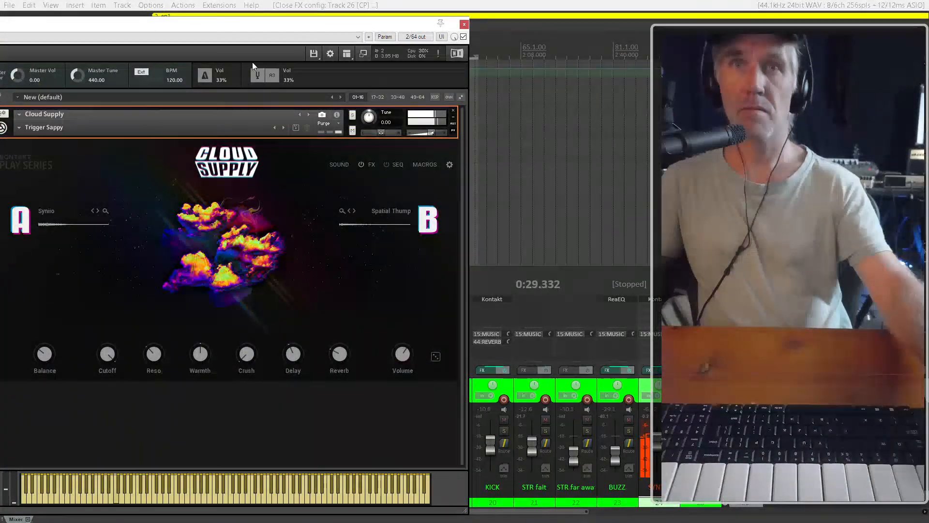
drag(234, 24, 306, 15)
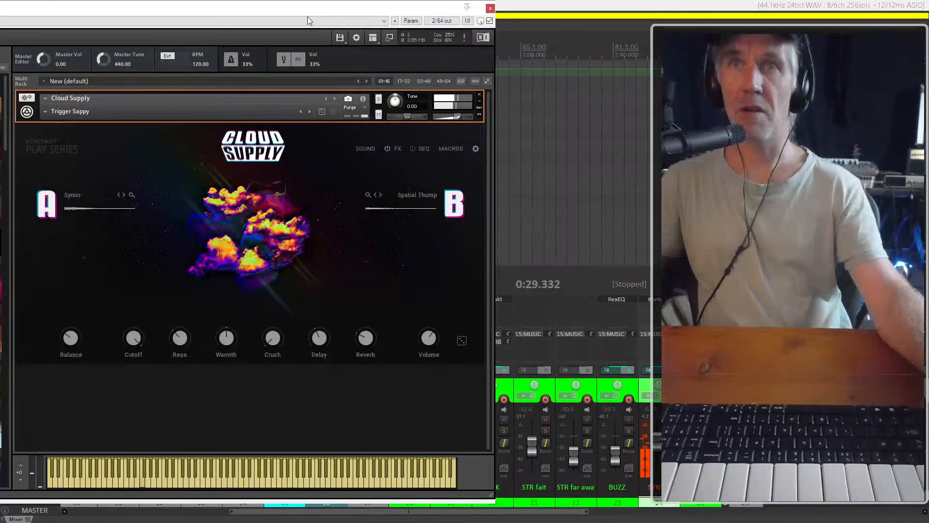
click(310, 19)
click(392, 9)
drag(393, 8, 544, 11)
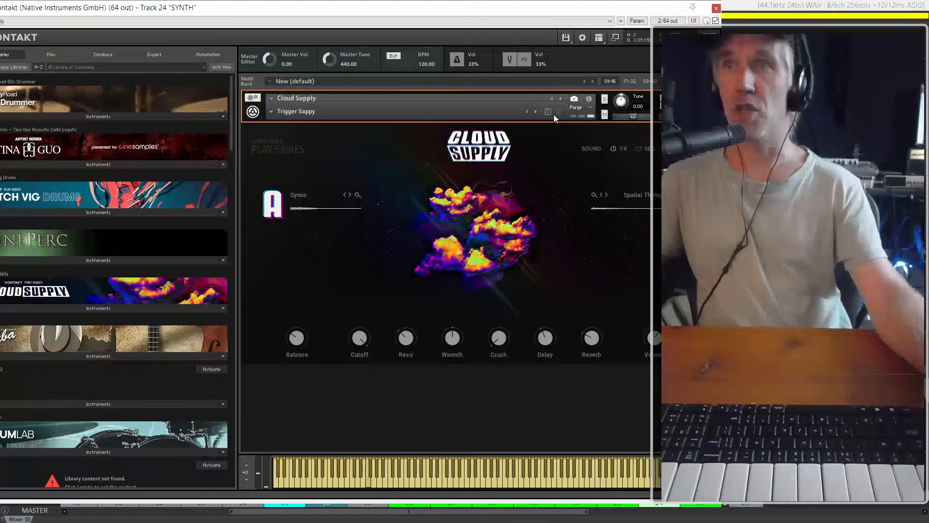
click(536, 111)
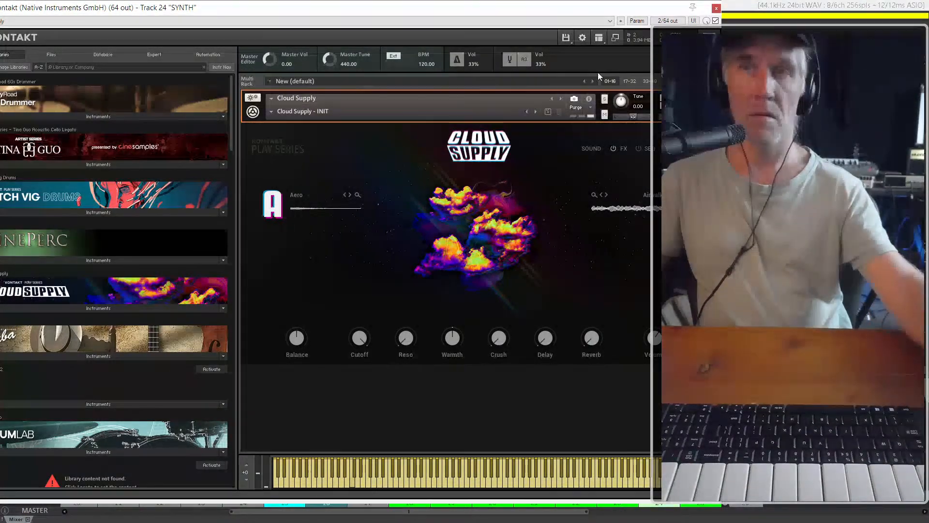
click(716, 9)
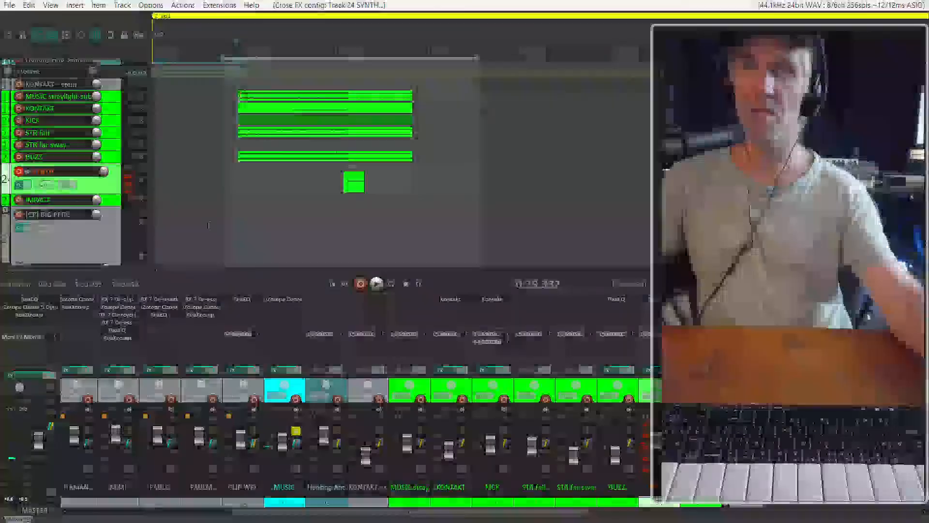
Play the cue briefly, then record a MIDI part about 45 seconds long on the SYNTH track from the edit cursor
key(space)
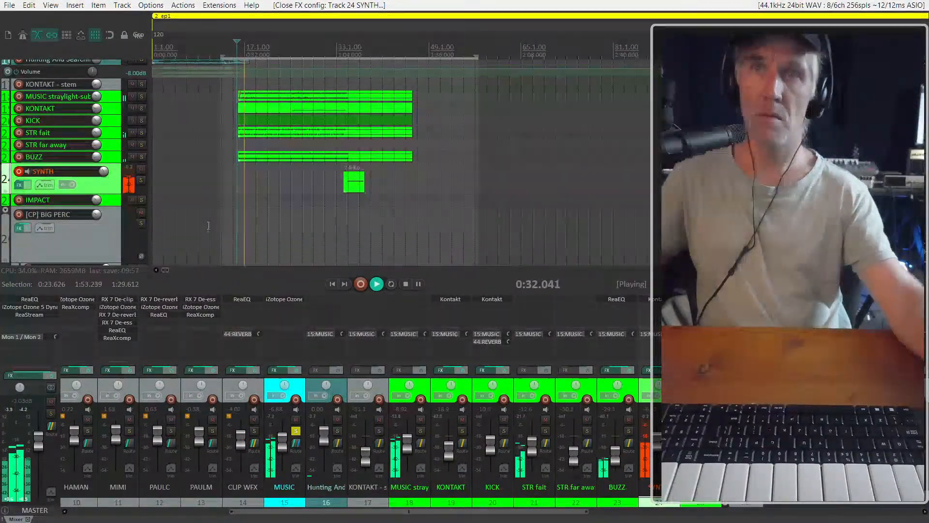
key(space)
scroll(208, 224, up, 4)
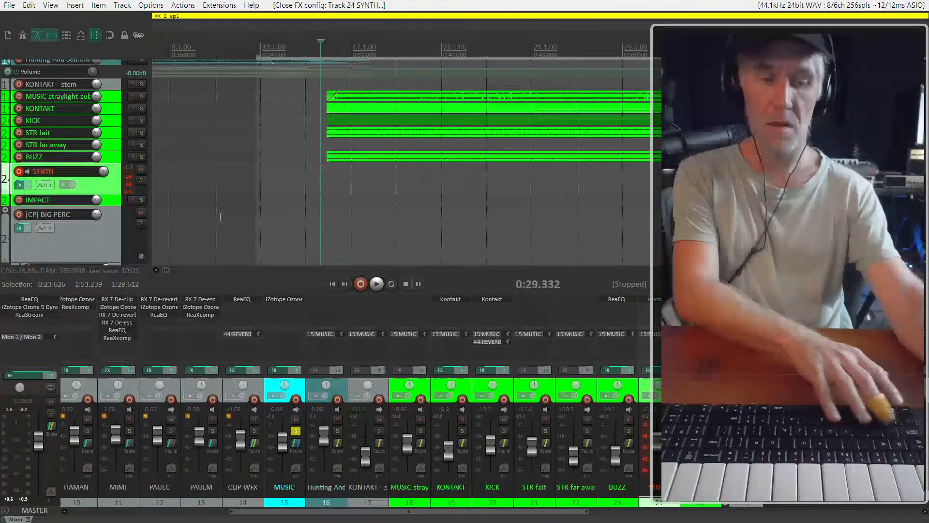
key(ctrl+r)
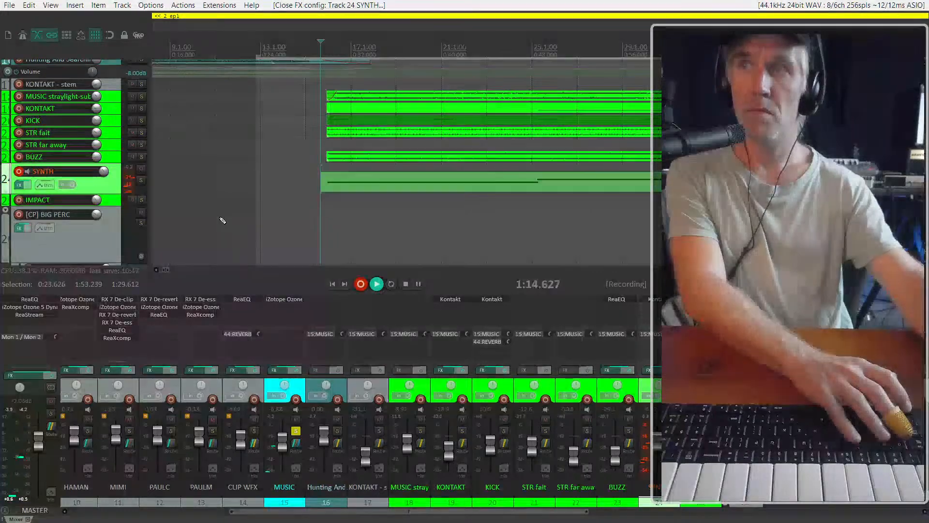
key(space)
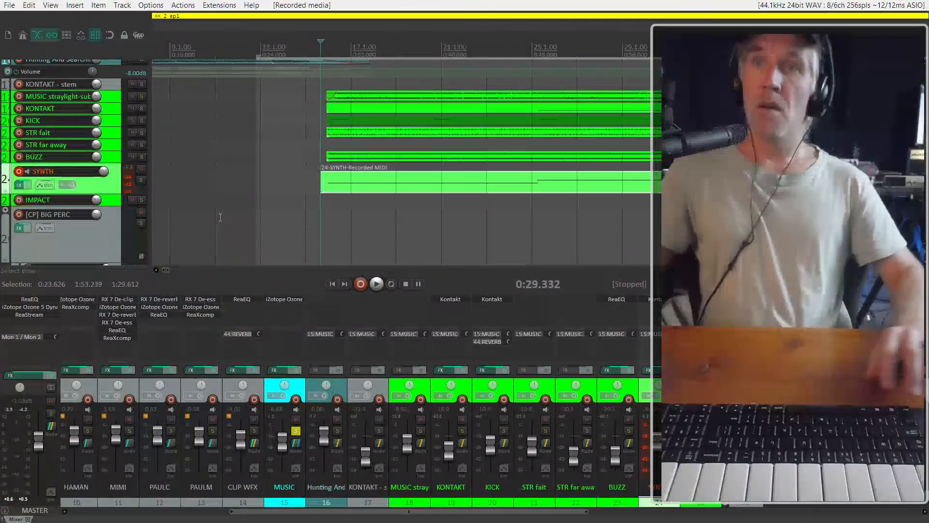
Select the MIDI items on the SYNTH track and glue them into one item
scroll(220, 217, down, 2)
scroll(220, 217, right, 4)
click(292, 183)
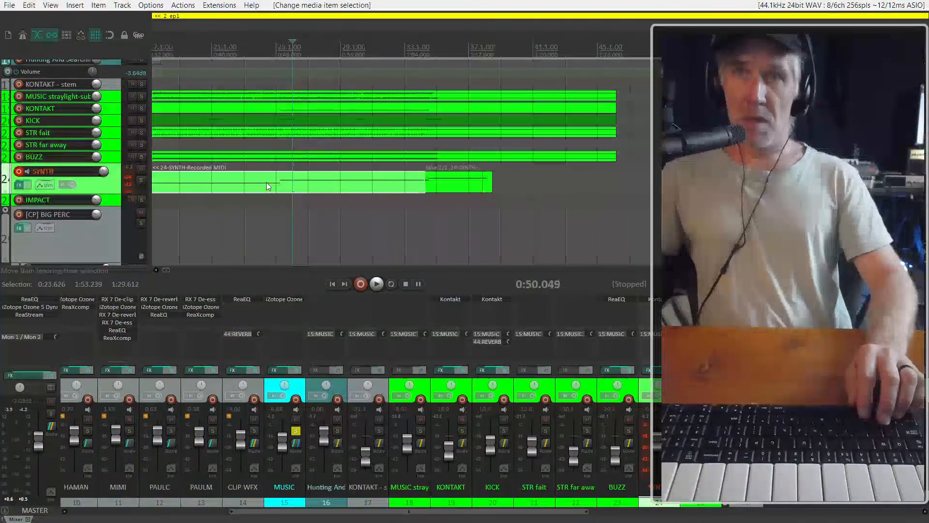
click(450, 189)
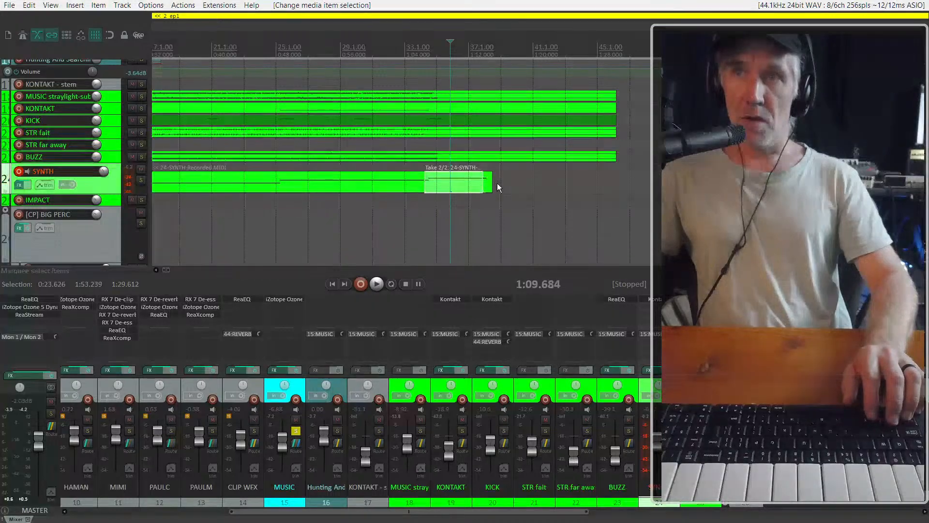
ctrl+click(225, 179)
key(ctrl+g)
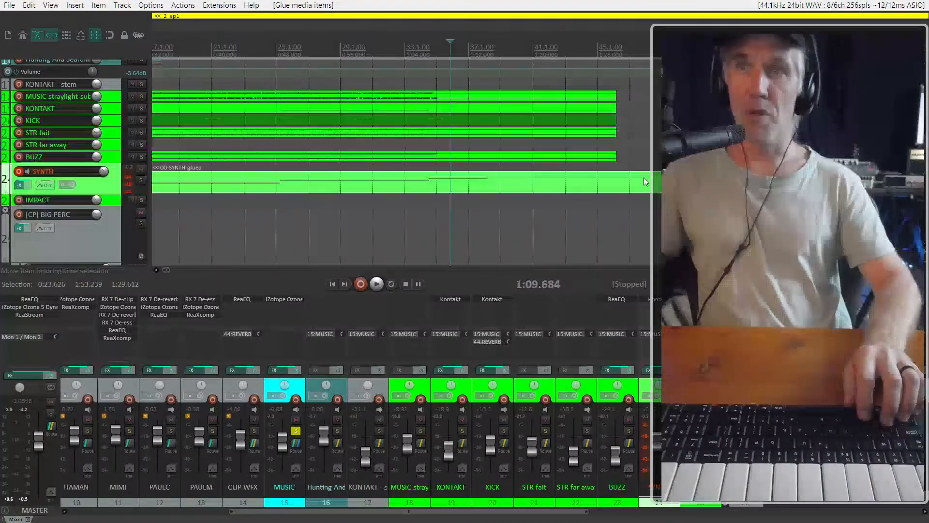
Place the edit cursor just before the music clips, at about 0:28.4, play the cue with the glued synth part and stop playback
scroll(645, 181, down, 4)
click(234, 158)
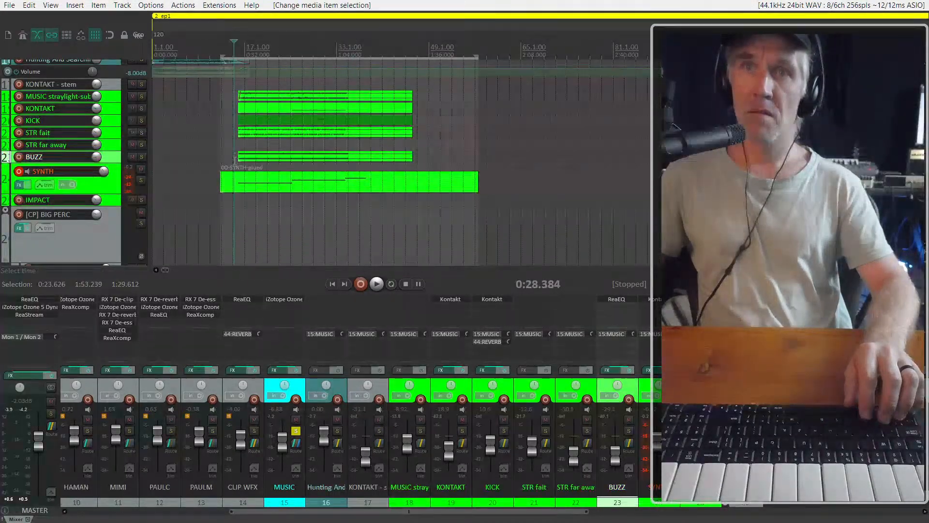
scroll(234, 159, up, 5)
key(space)
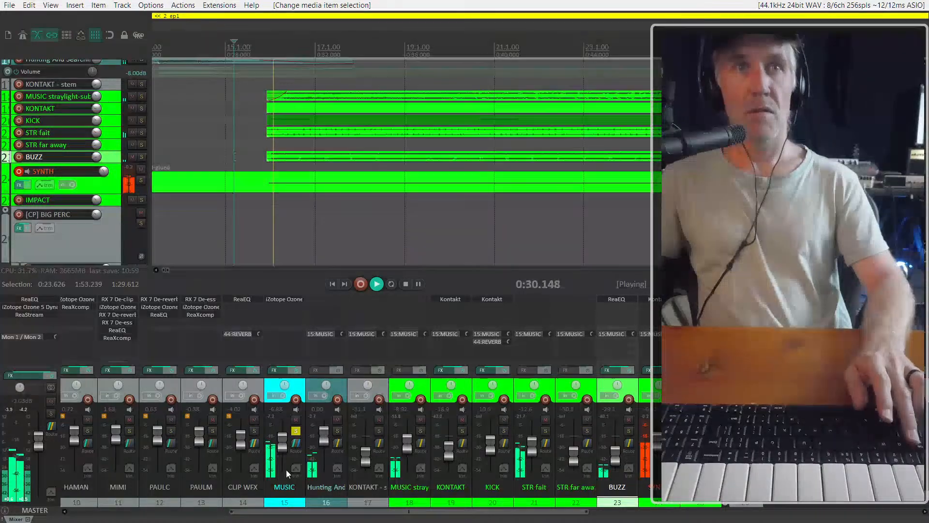
key(space)
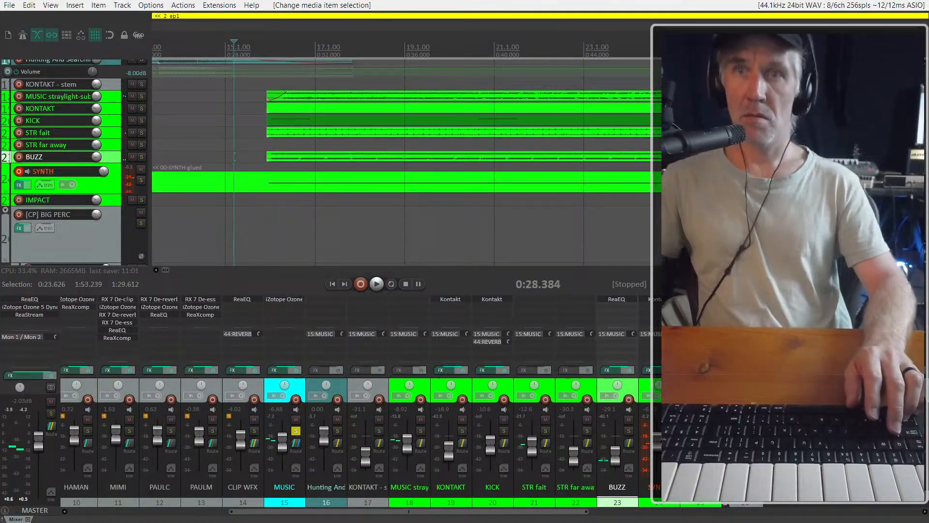
Check the Kontakt instrument on the SYNTH track, close its window, and open the glued synth item for MIDI editing
click(664, 299)
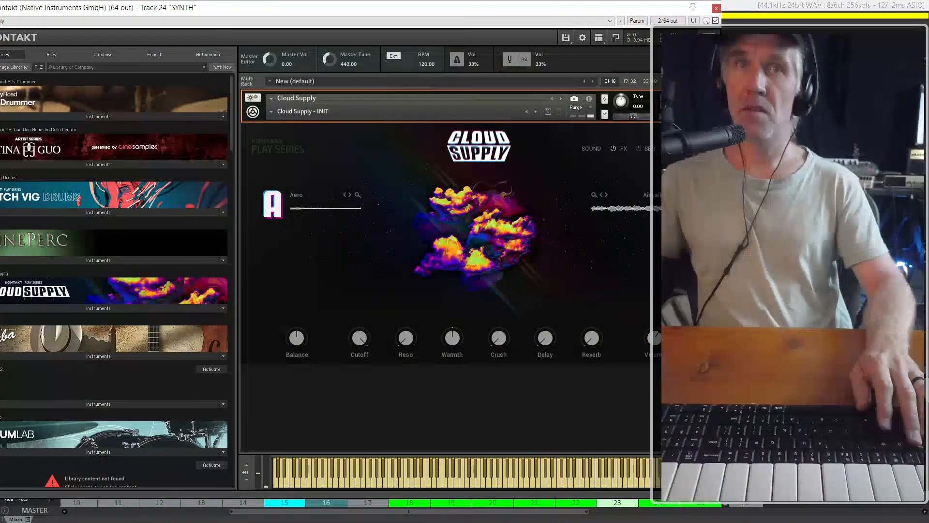
click(716, 8)
click(480, 184)
double_click(480, 185)
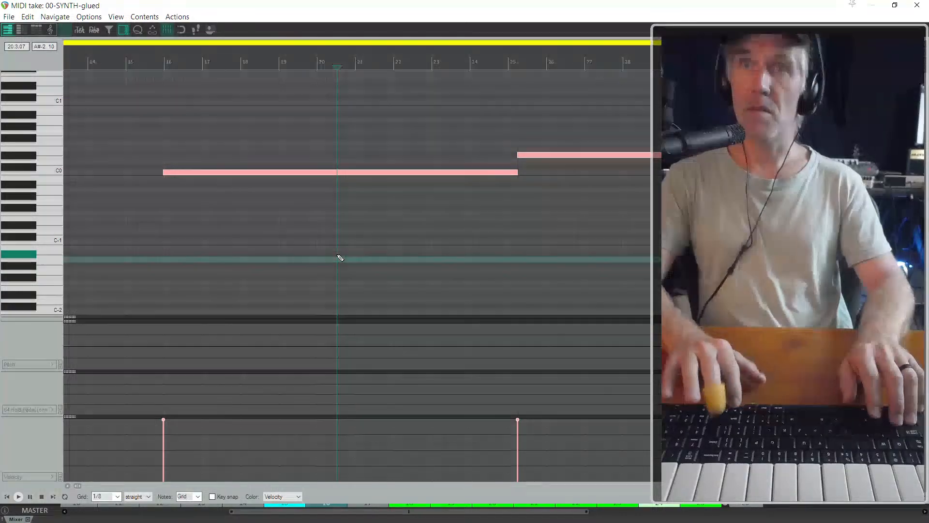
Transpose all notes of the glued synth part down by 12 semitones and close the MIDI editor
key(Down)
key(Down)
key(Down)
key(Down)
key(Down)
key(Down)
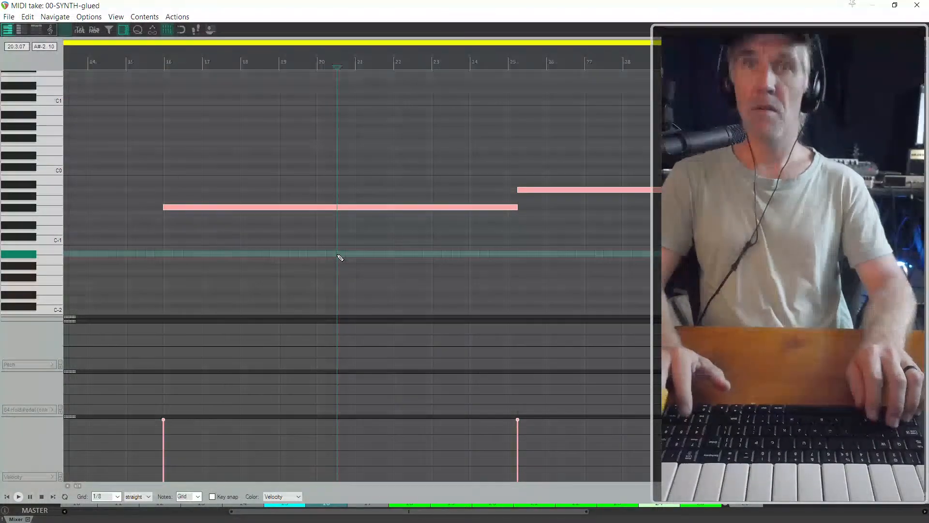
key(Down)
key(Down)
key(Down)
key(Down)
key(Down)
key(Down)
key(Escape)
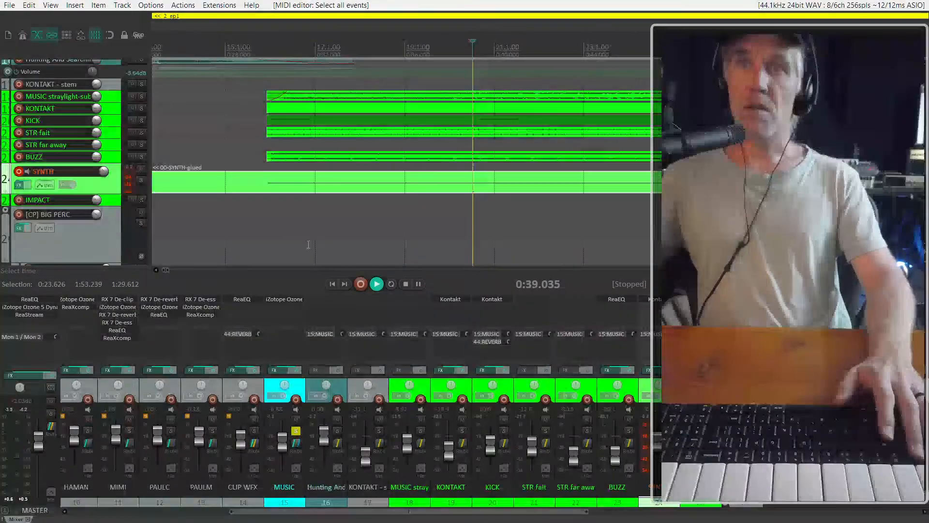
Play the cue from about 0:28.2, just before the music clips, and stop playback
click(231, 85)
key(space)
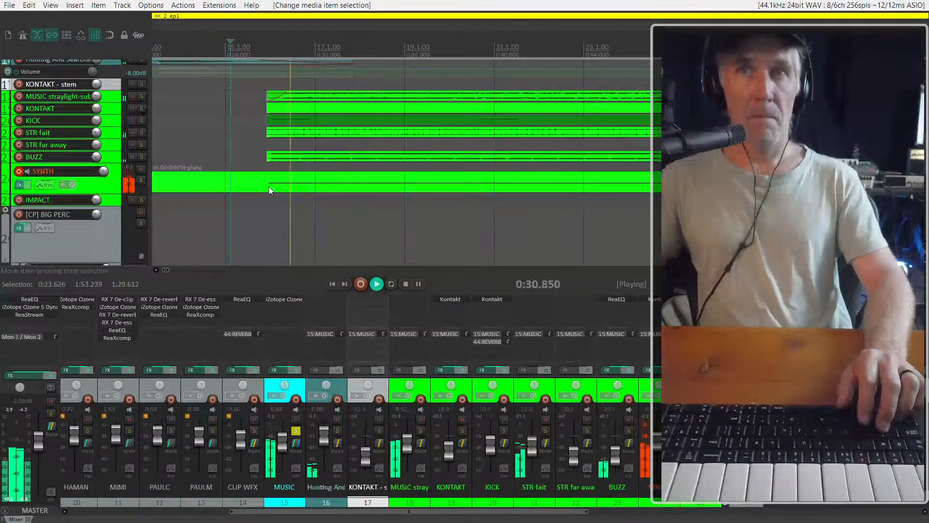
key(space)
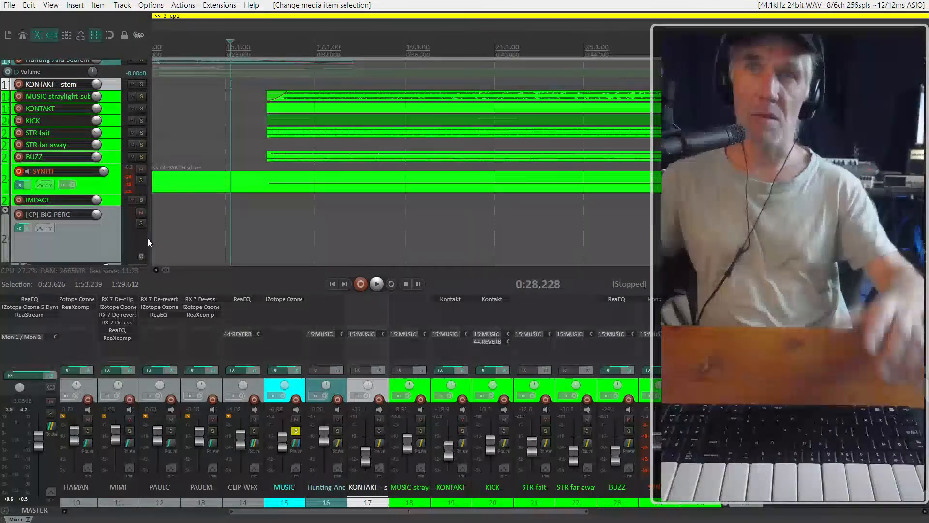
Play the cue from just before the second synth note and again from about 1:05.7, stopping after each pass
scroll(147, 238, down, 1)
scroll(394, 155, down, 2)
scroll(393, 156, down, 1)
scroll(392, 156, right, 3)
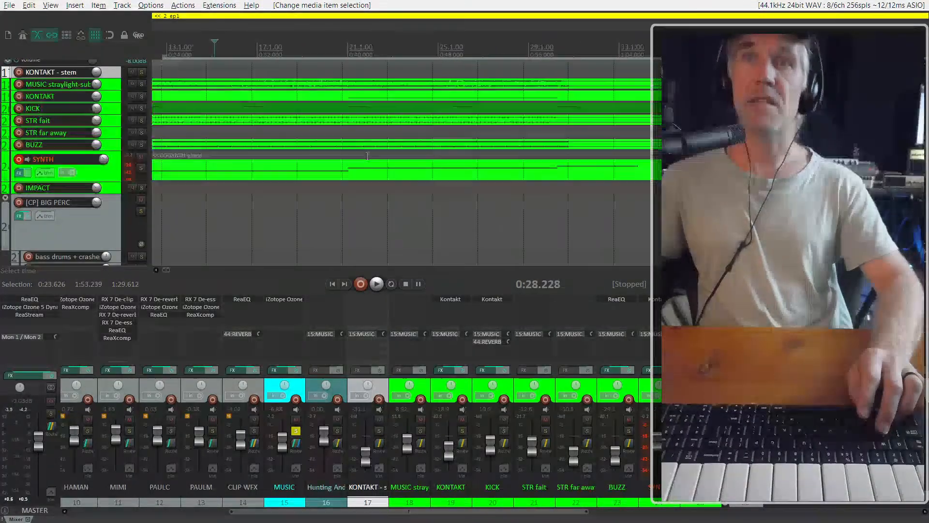
scroll(371, 154, down, 1)
click(345, 214)
scroll(341, 212, up, 2)
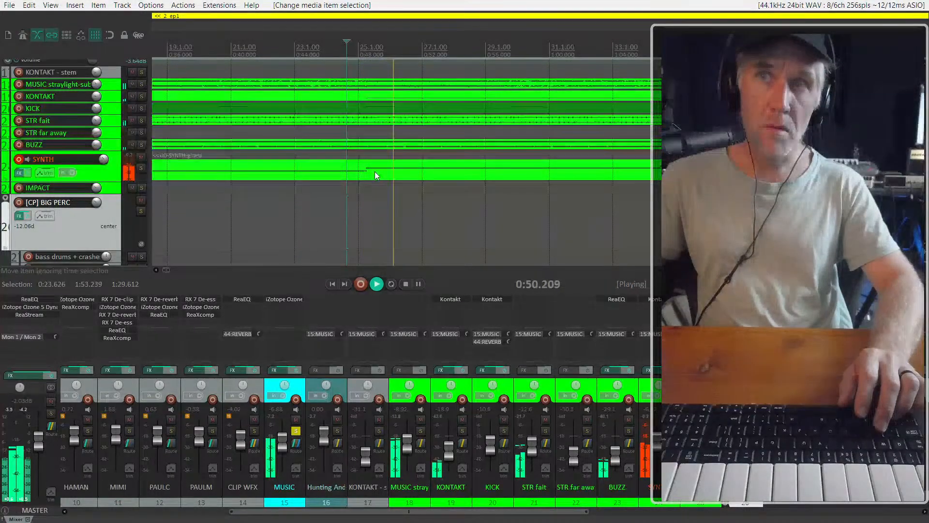
scroll(375, 171, down, 3)
key(space)
click(468, 203)
key(space)
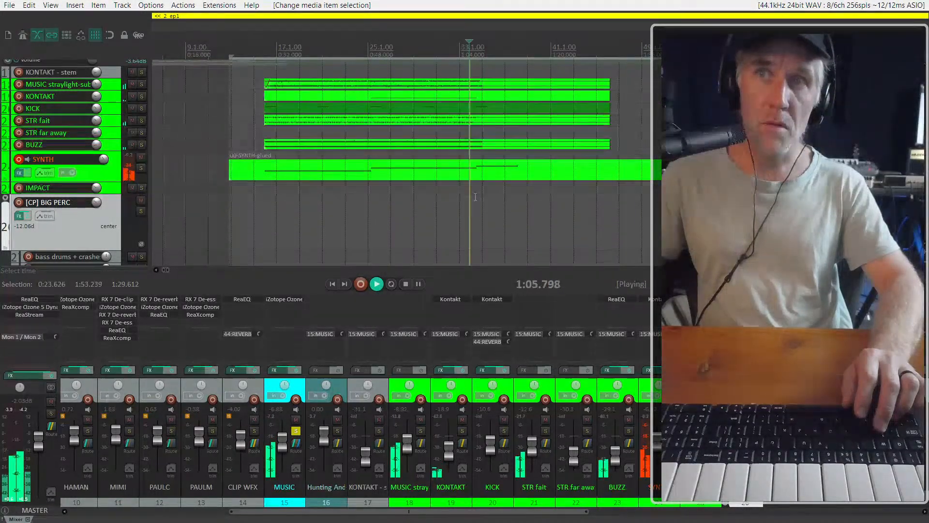
key(space)
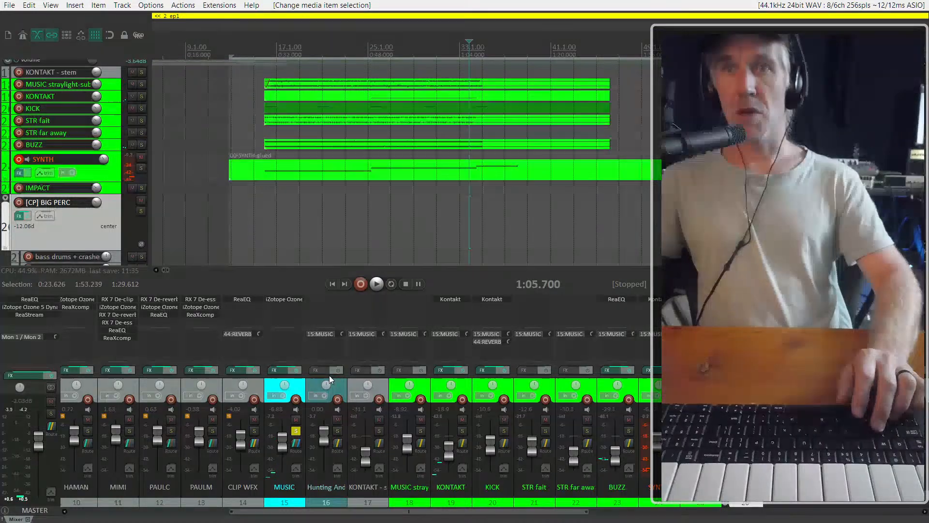
Set the audio device's requested block size to 512 and test playback of the cue from about 0:27.8
key(comma)
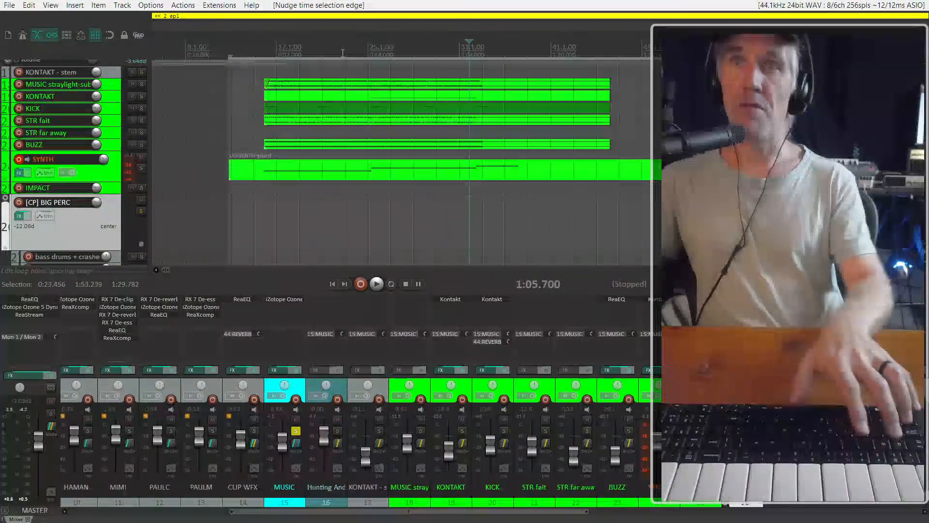
key(comma)
key(ctrl+p)
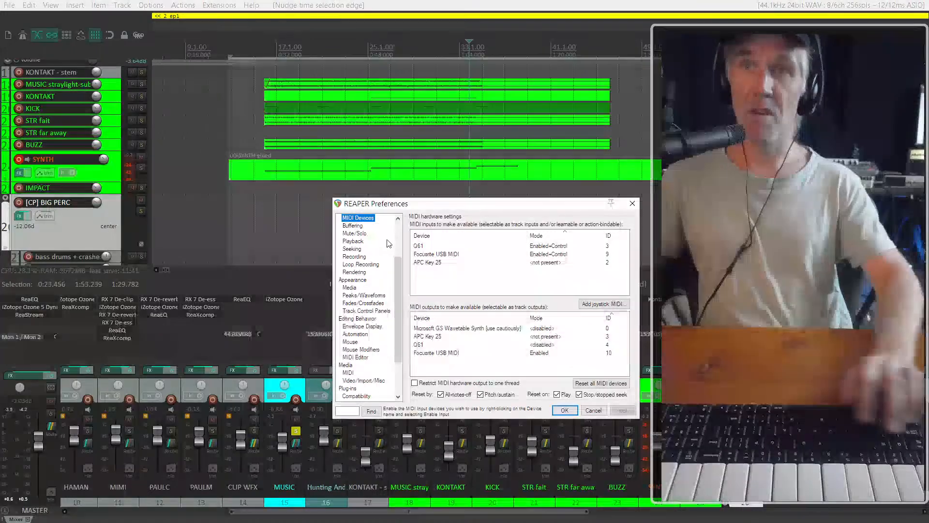
click(357, 226)
key(Up)
scroll(375, 240, up, 3)
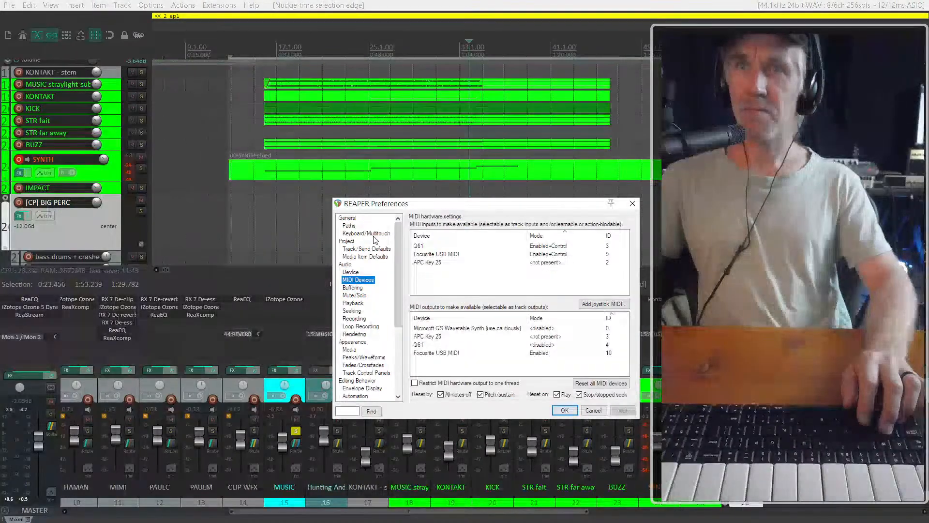
click(350, 272)
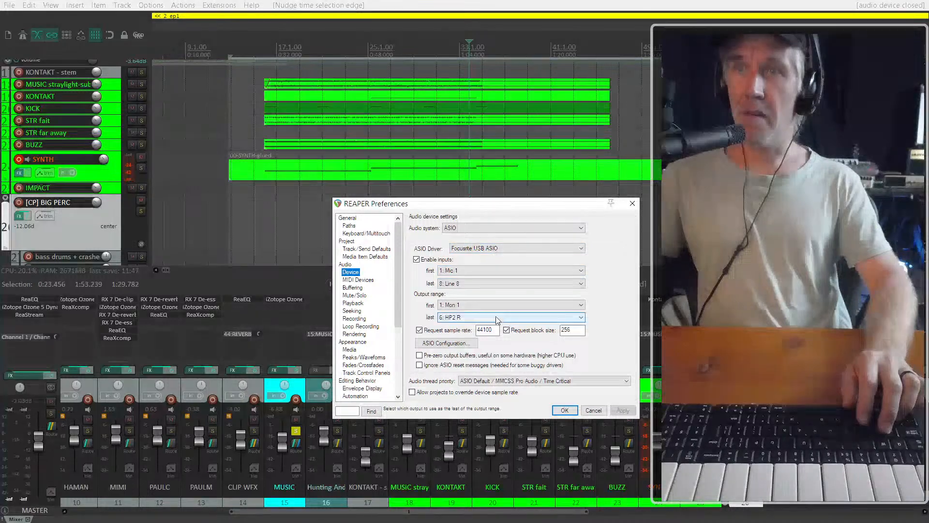
click(572, 330)
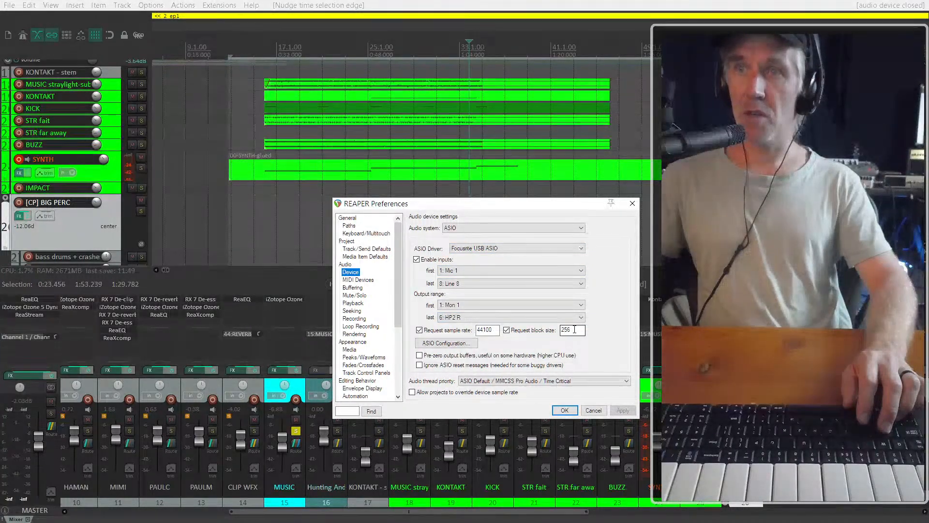
text(512)
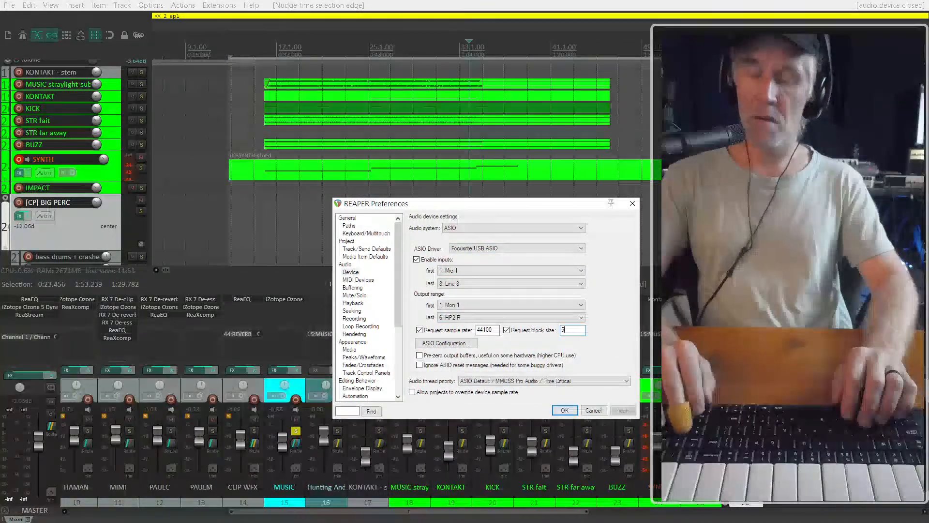
click(565, 411)
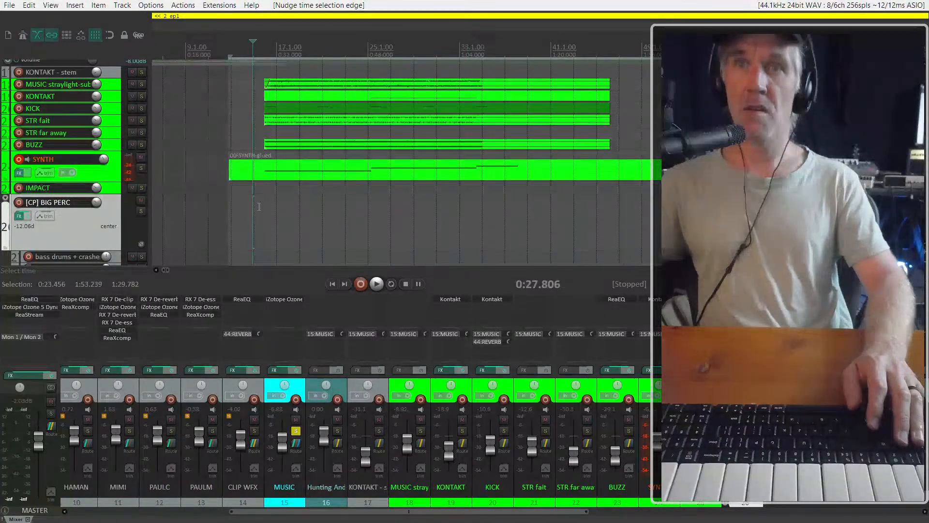
key(space)
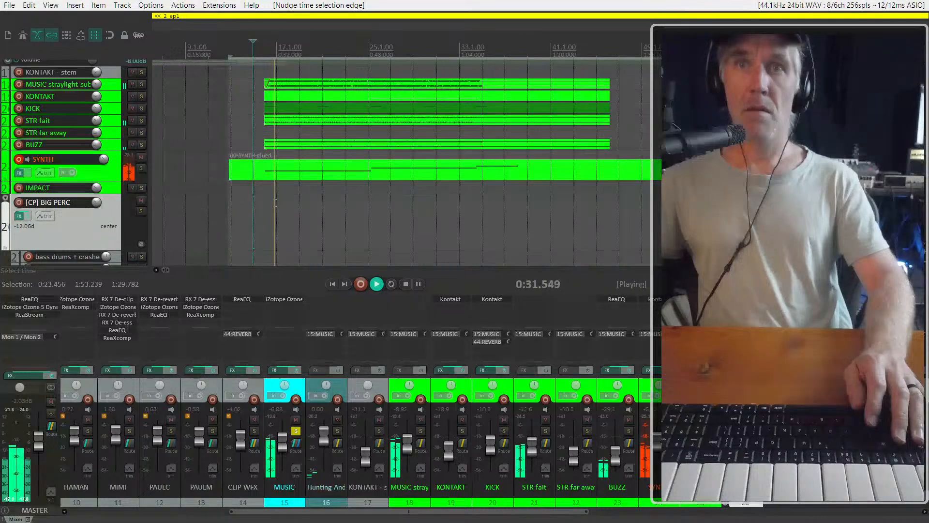
key(space)
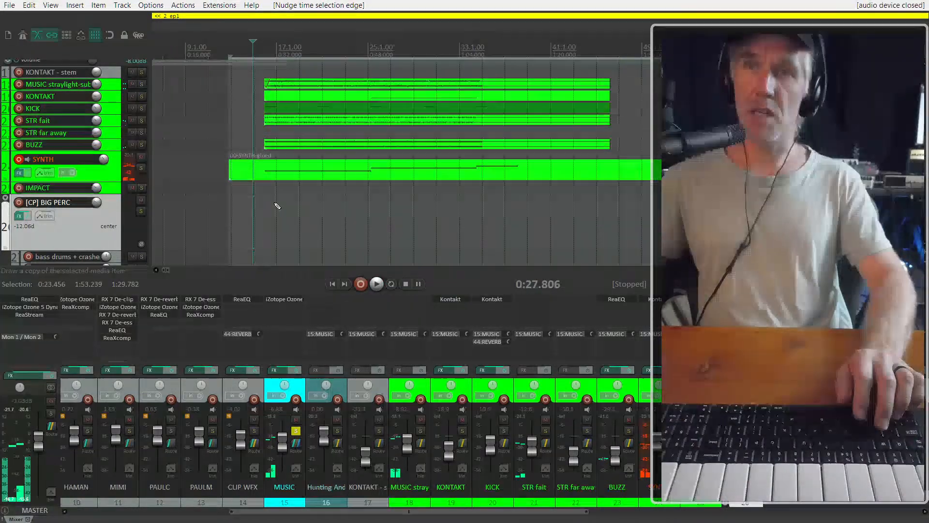
Set the audio device's requested block size to 1024 and play the cue again before stopping it
key(ctrl+p)
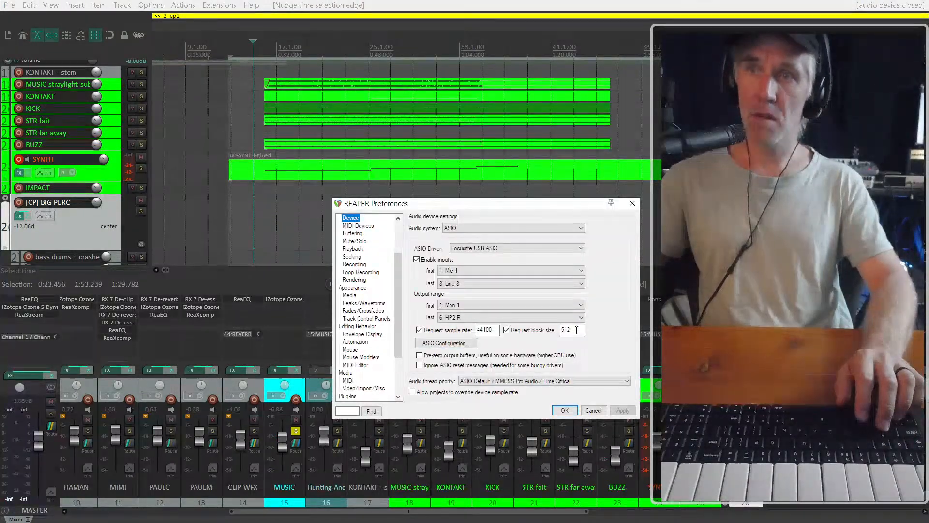
text(1024)
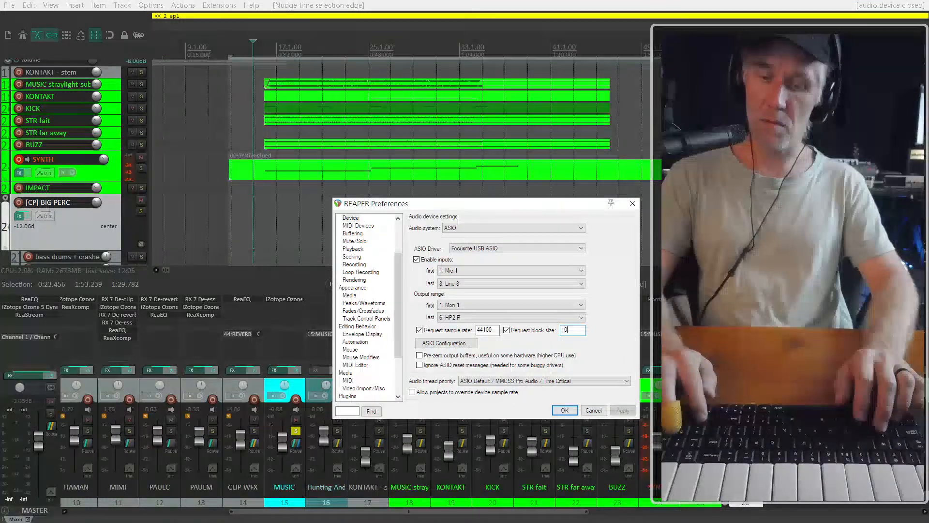
click(565, 410)
key(space)
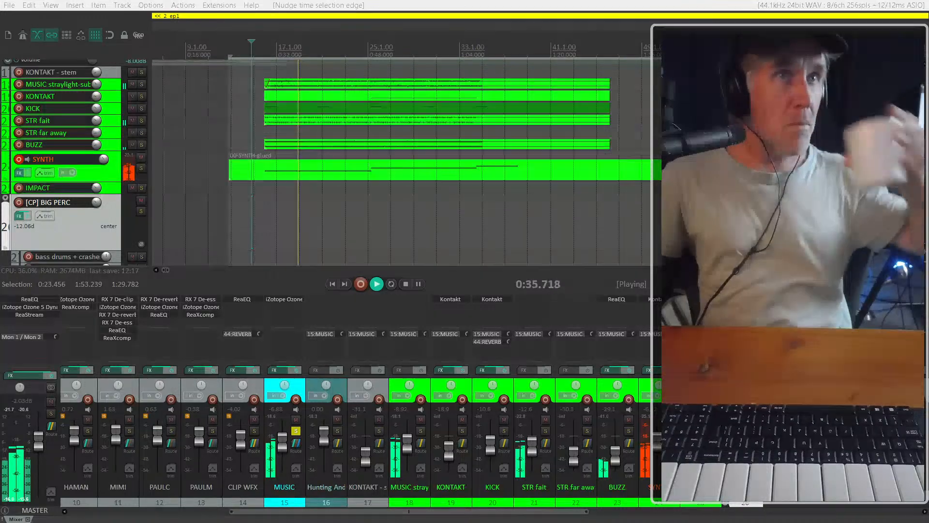
scroll(277, 208, down, 3)
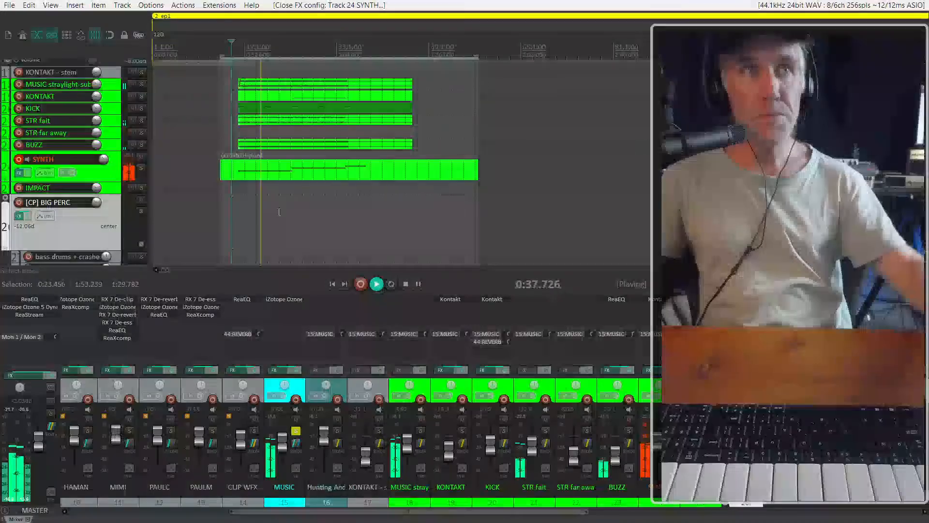
key(space)
With the cue playing from about 0:29.4, turn off solo on the MUSIC track and set its volume to -6.93 dB
click(257, 118)
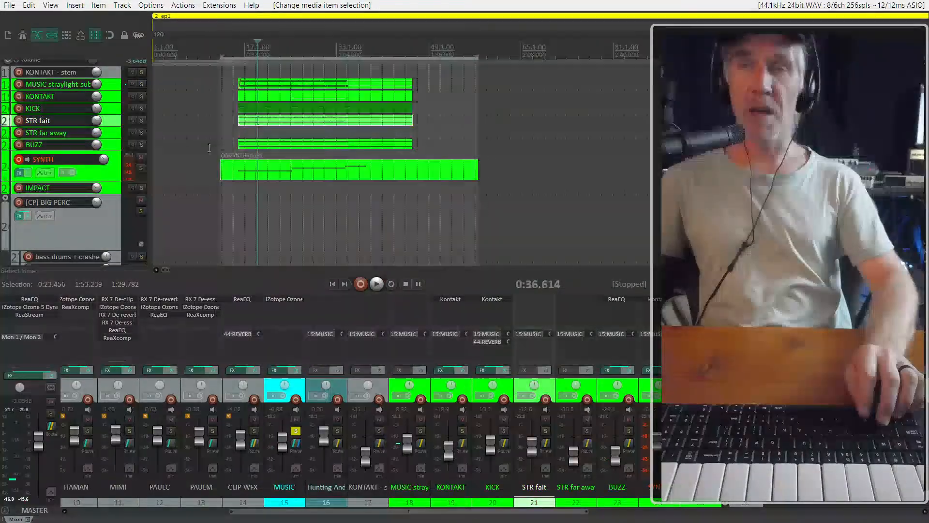
scroll(113, 181, up, 3)
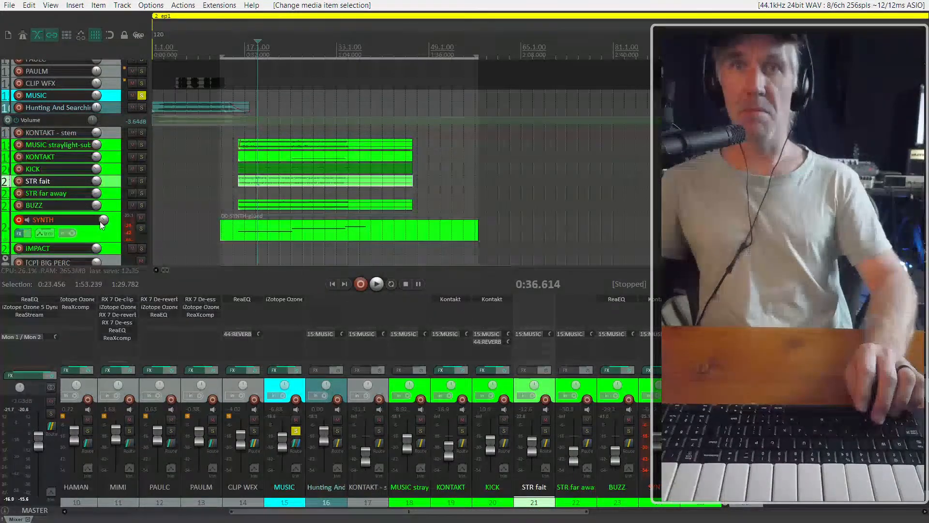
scroll(92, 210, down, 3)
click(238, 226)
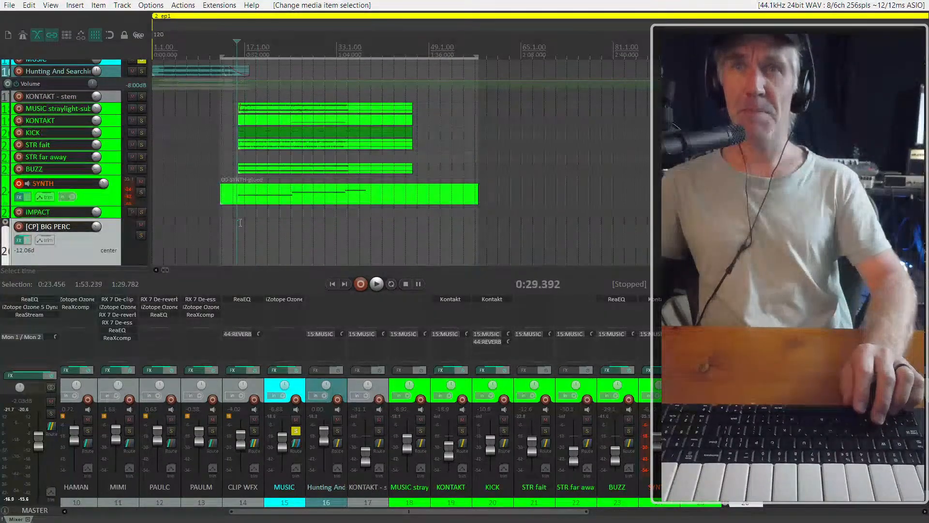
key(space)
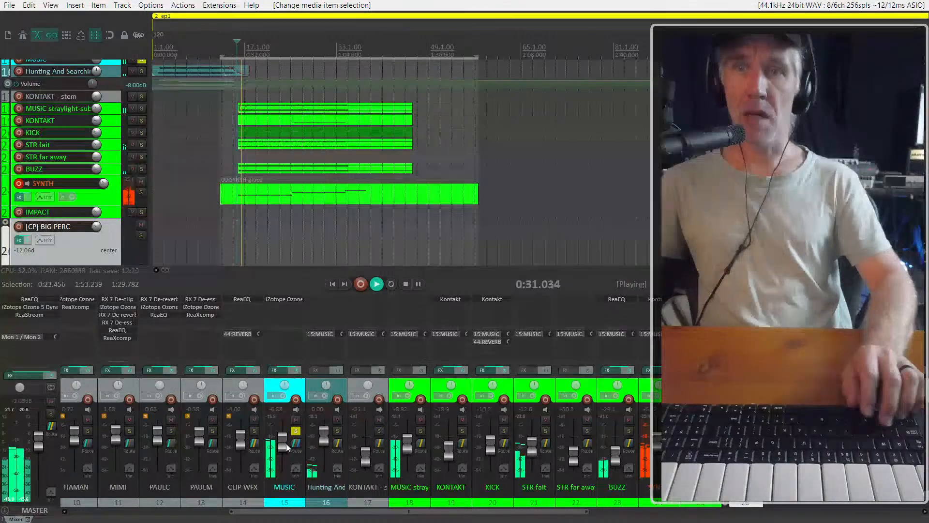
drag(286, 443, 288, 442)
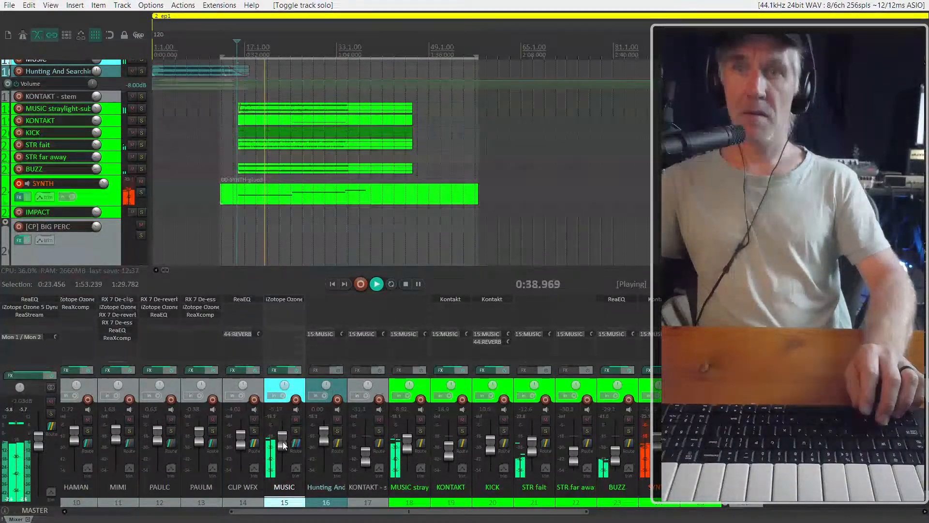
scroll(283, 441, down, 3)
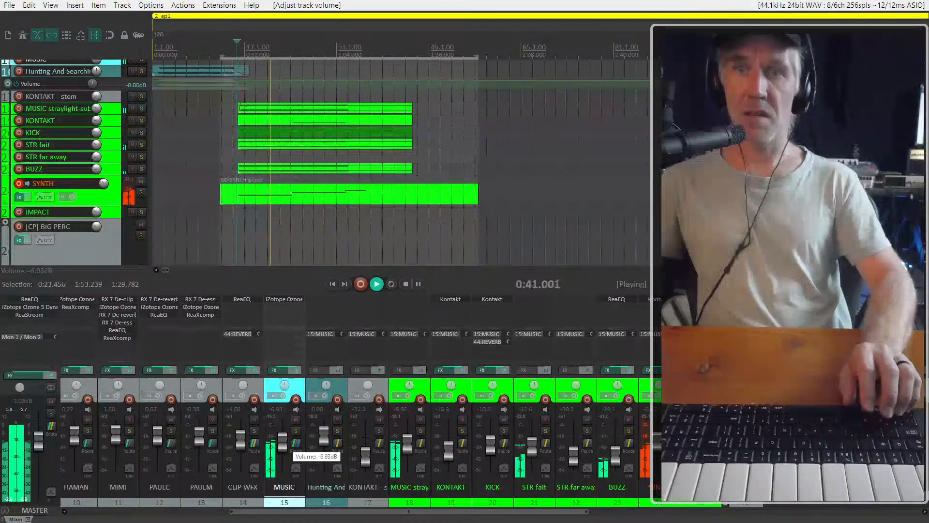
scroll(284, 440, up, 1)
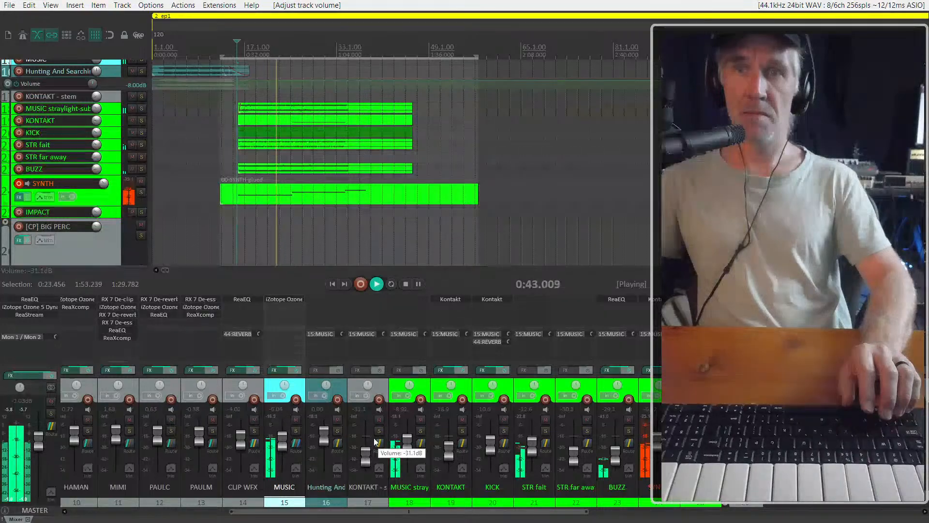
scroll(535, 448, up, 2)
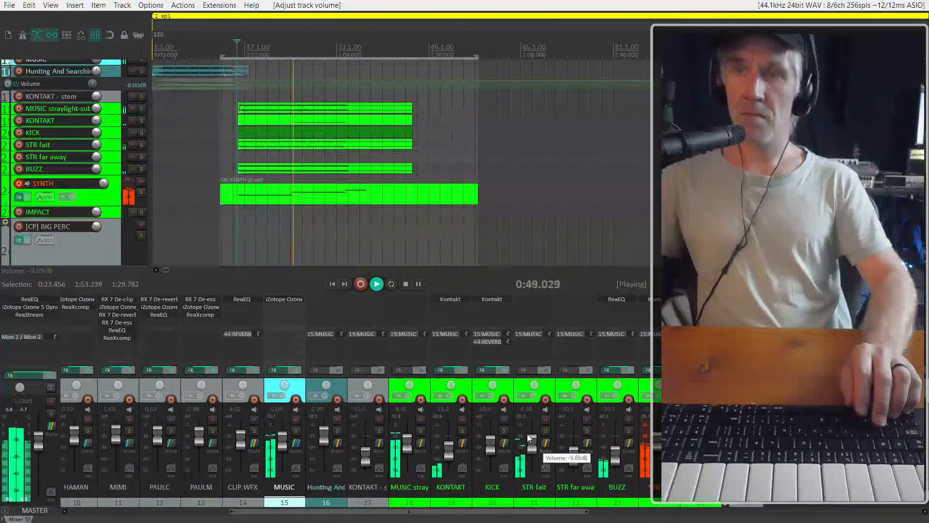
Stop playback and replay the cue from just before the second note of the glued synth item
click(306, 196)
scroll(104, 184, up, 3)
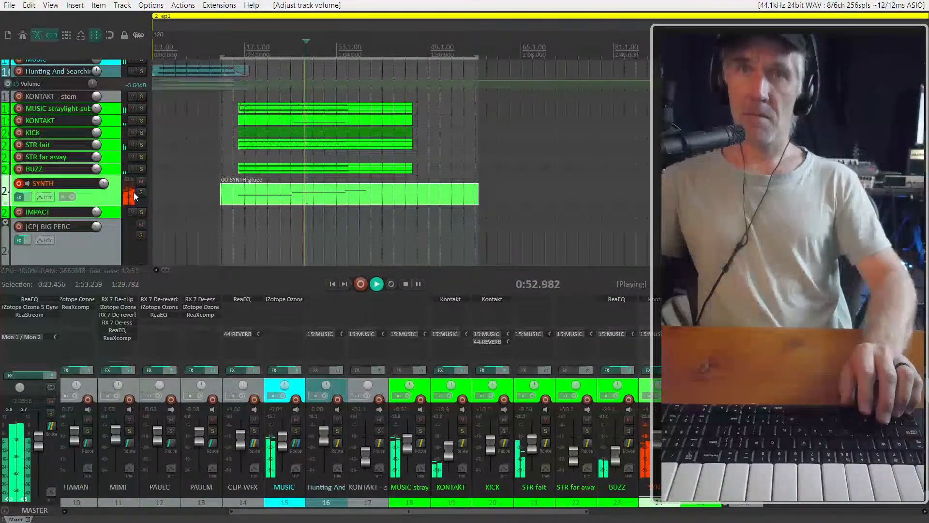
key(space)
click(287, 181)
key(space)
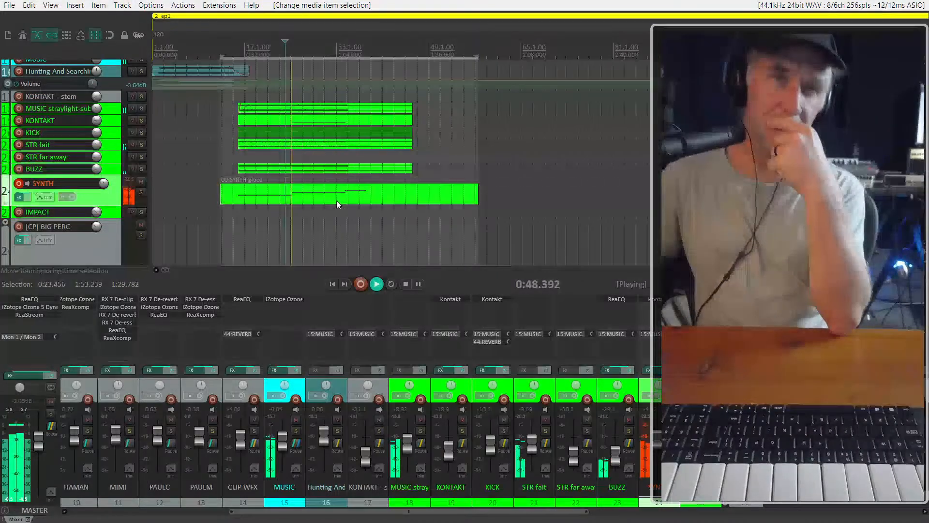
Move the glued item on the SYNTH track very slightly earlier while the cue plays
click(305, 197)
scroll(286, 191, up, 5)
scroll(286, 191, up, 5)
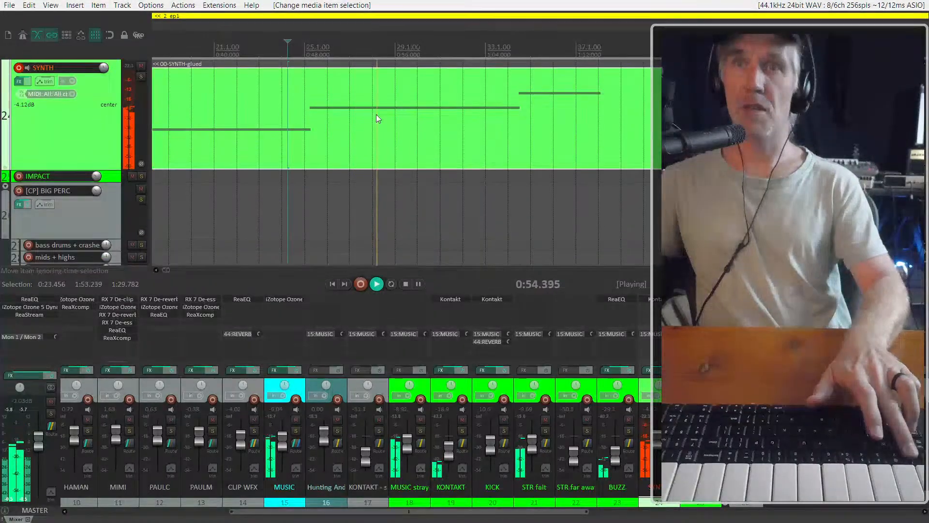
drag(336, 130, 336, 129)
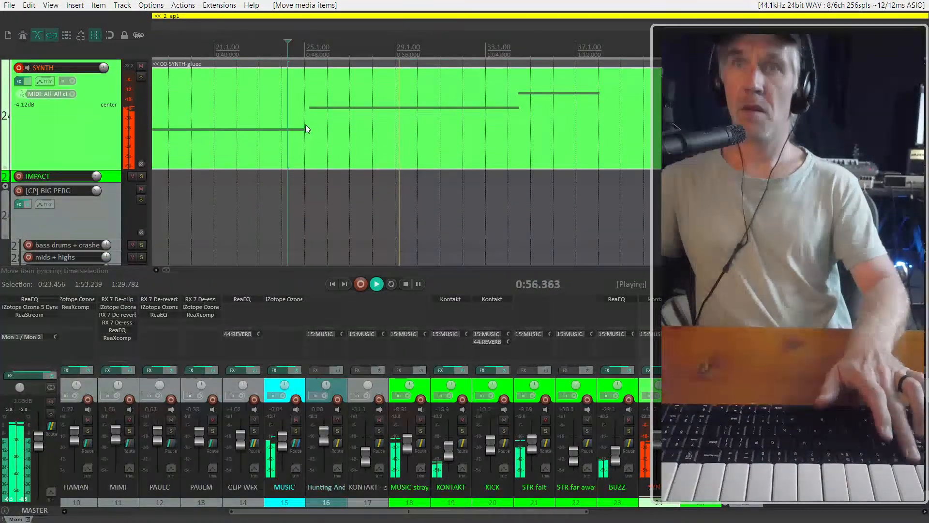
Open the glued SYNTH item for inline MIDI editing, move its second note's start later and replay the transition
click(306, 124)
key(e)
scroll(319, 115, up, 3)
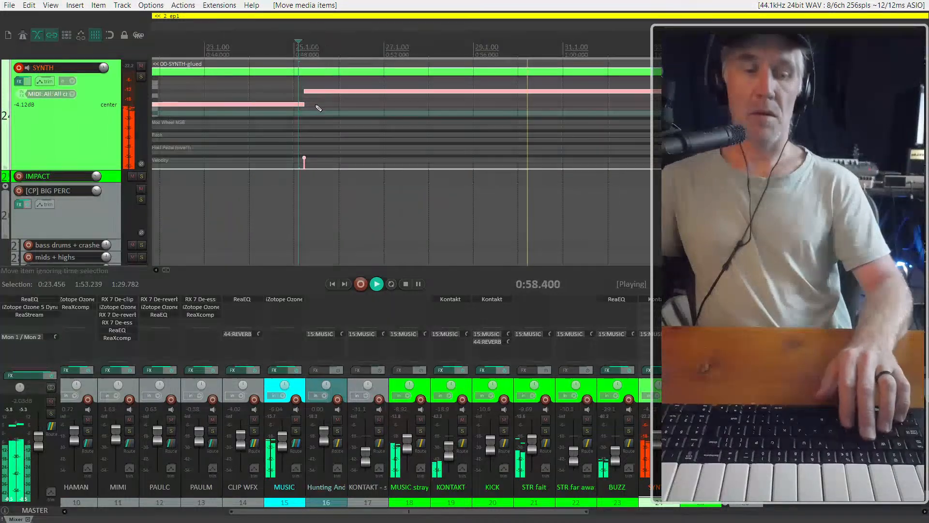
click(304, 91)
key(space)
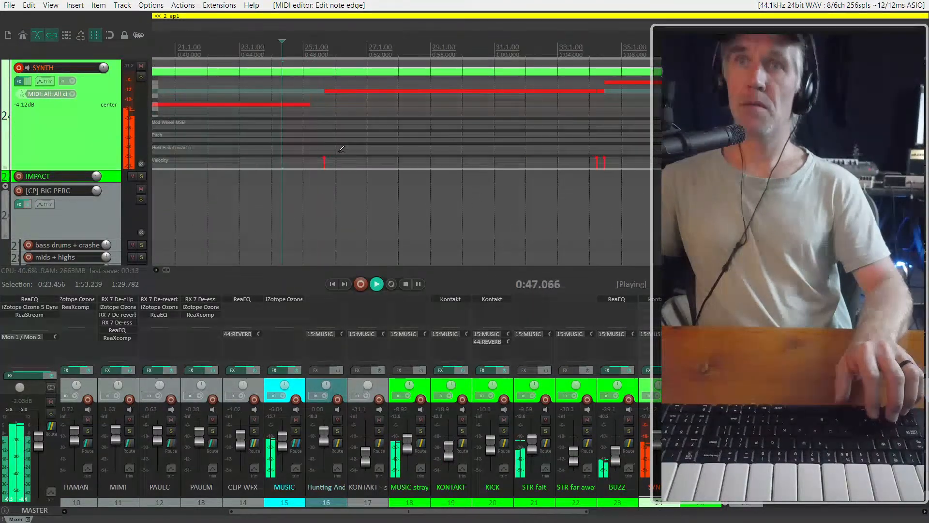
Nudge the second synth note's start slightly earlier while the cue plays, and stop playback
scroll(350, 140, down, 6)
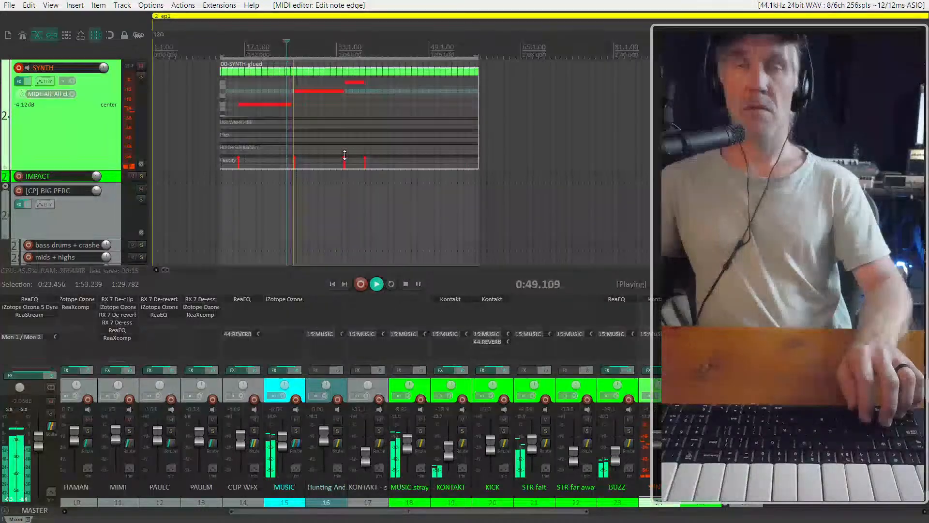
scroll(356, 117, up, 6)
scroll(362, 105, left, 5)
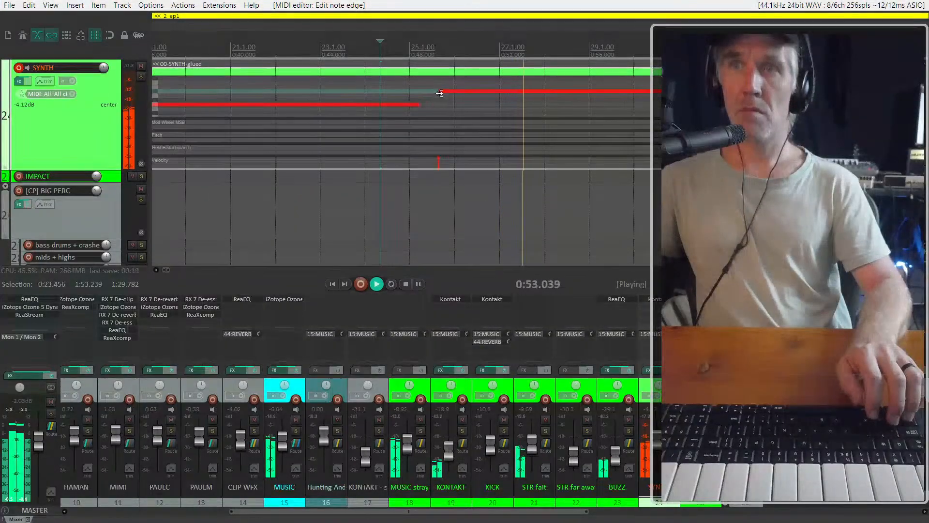
scroll(432, 96, down, 6)
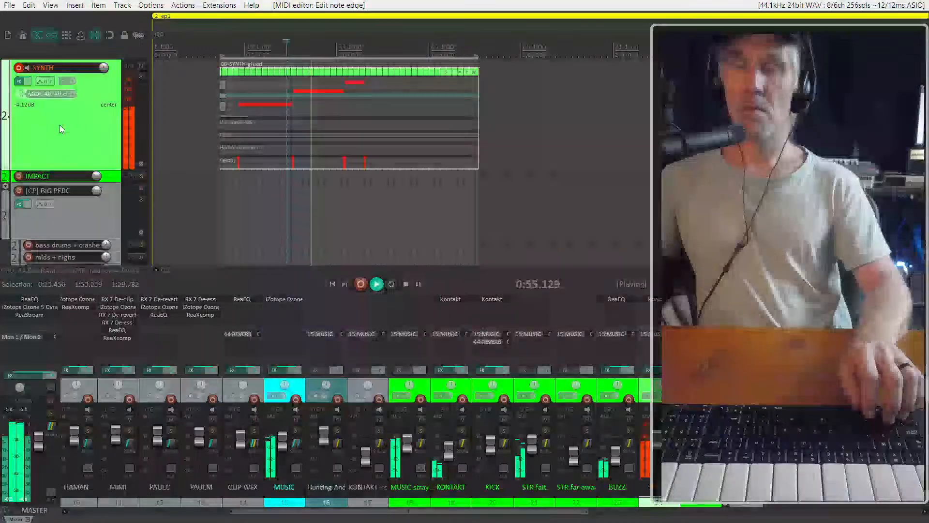
scroll(110, 212, down, 3)
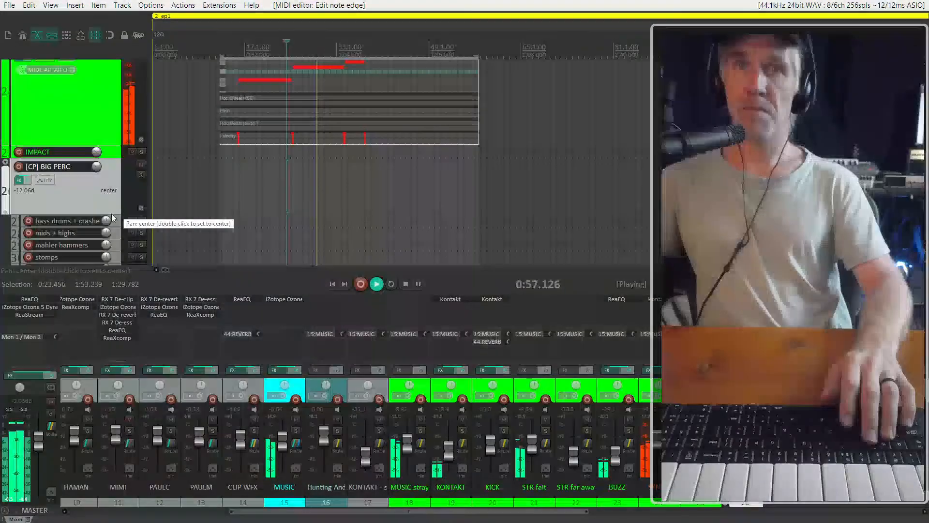
key(space)
Record-arm the bass drums + crashes track and record a drum hit under the first synth note, starting from 0:22.849
click(28, 172)
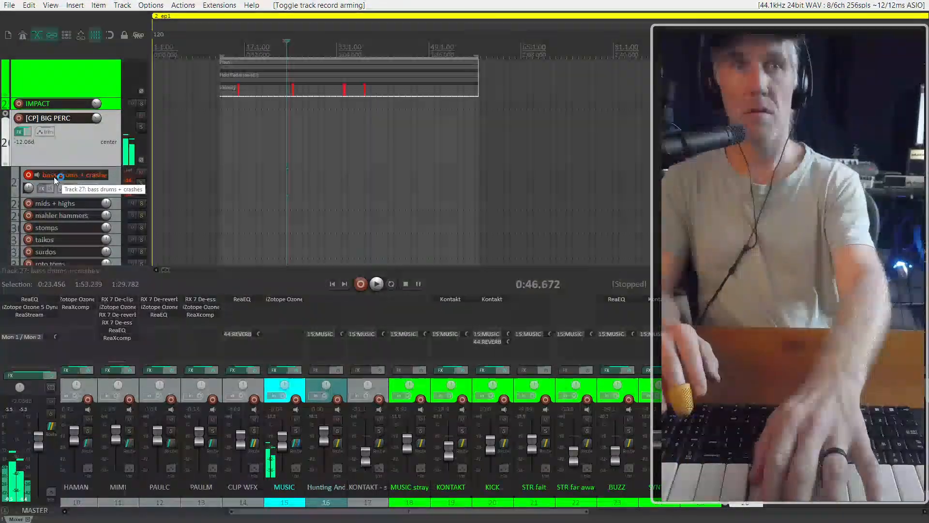
scroll(57, 135, up, 3)
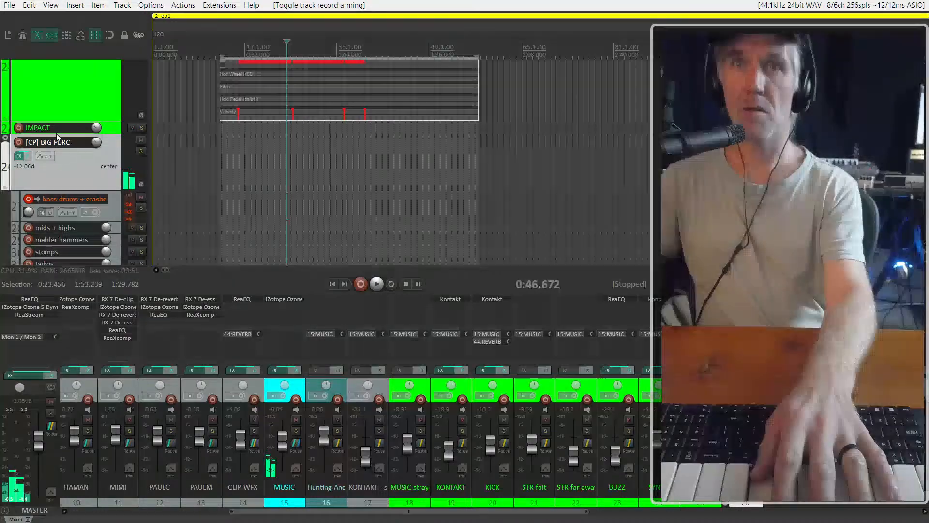
scroll(205, 212, up, 5)
click(247, 212)
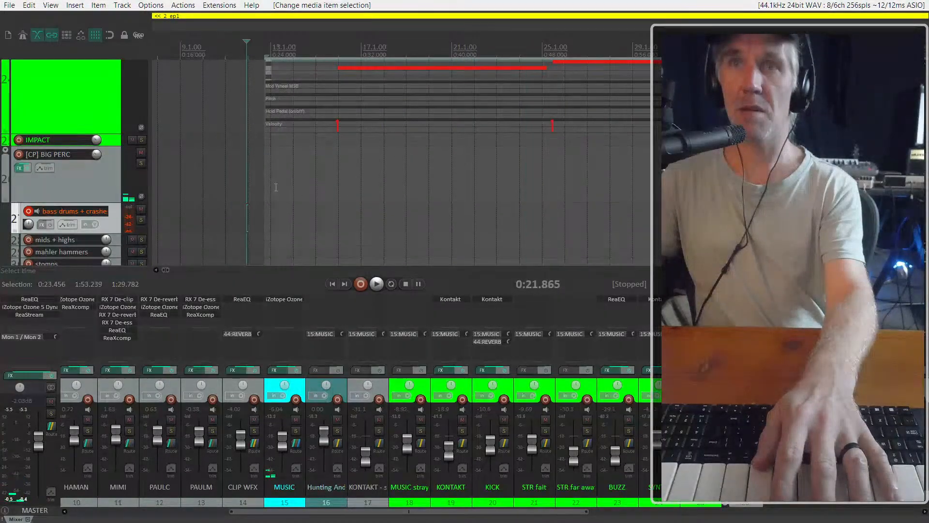
click(274, 203)
click(258, 217)
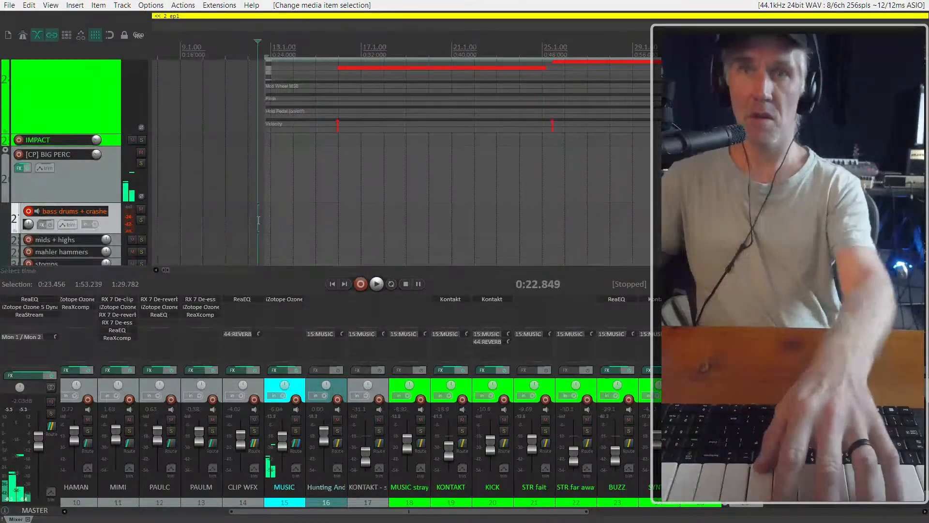
key(ctrl+r)
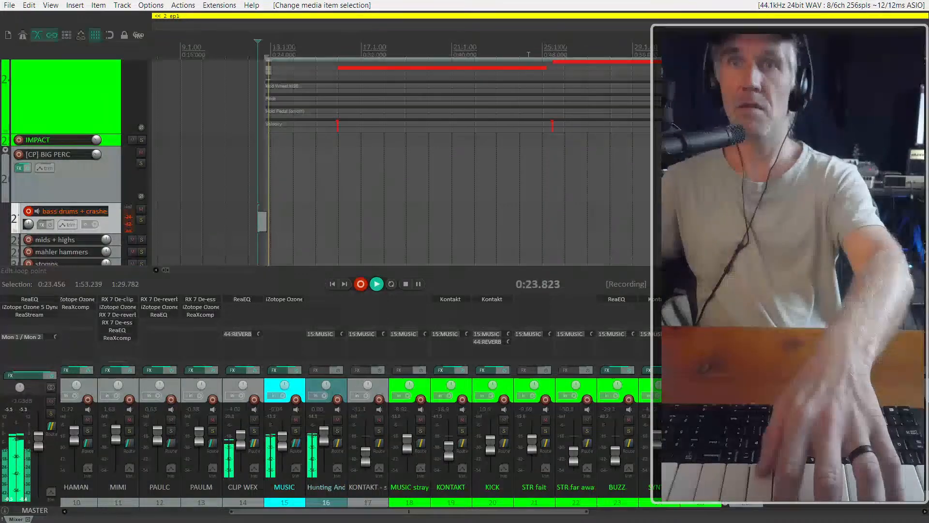
scroll(305, 206, up, 2)
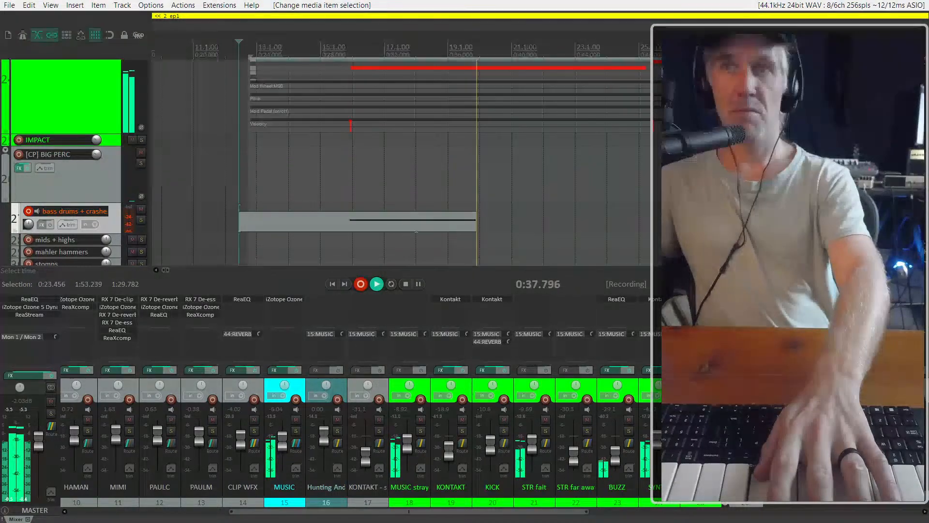
key(space)
scroll(351, 219, down, 3)
Close the SYNTH item's inline editor and trim the start of the recorded drum item to the first synth note
click(337, 225)
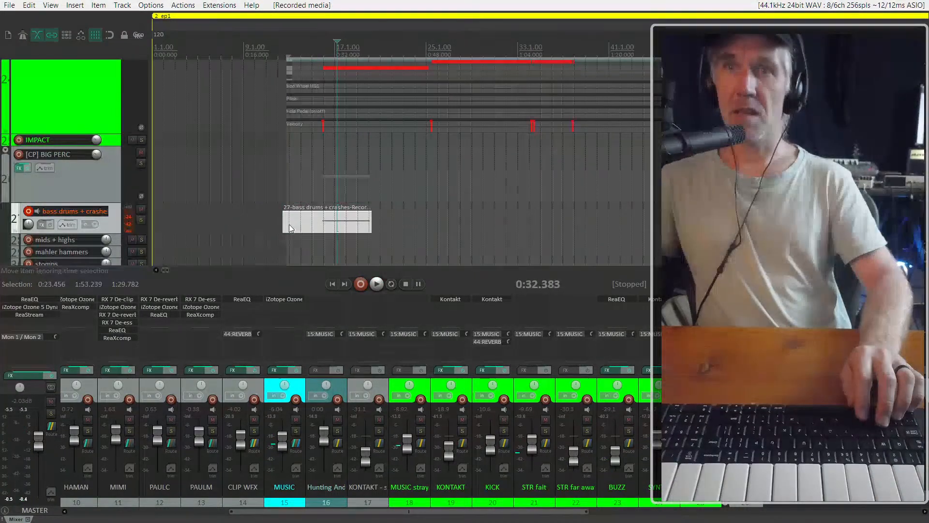
drag(284, 225, 476, 209)
scroll(316, 213, up, 3)
click(259, 68)
scroll(262, 96, up, 2)
scroll(263, 98, down, 3)
key(e)
scroll(276, 213, up, 4)
drag(327, 224, 398, 230)
scroll(389, 224, down, 4)
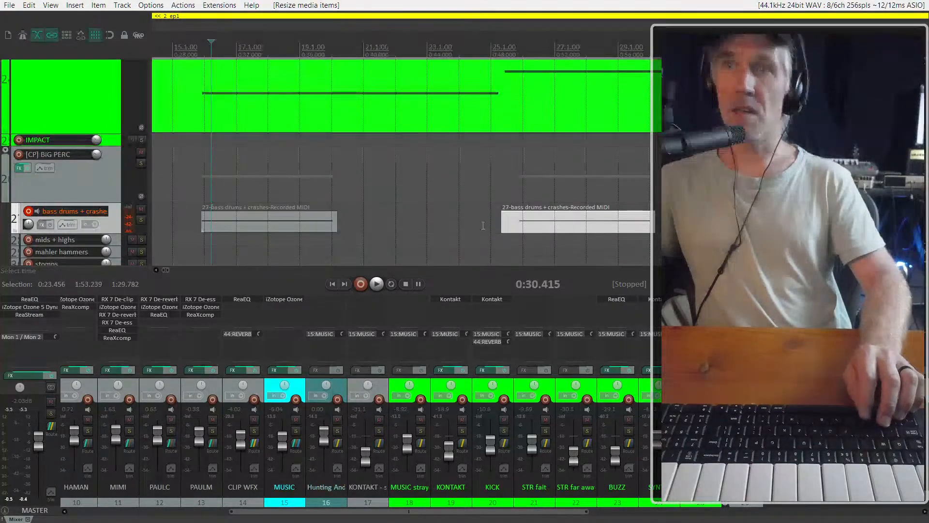
Replace the drum copy under the second synth note with a copy of the trimmed item and play from just before it
click(540, 218)
key(Delete)
drag(269, 224, 567, 234)
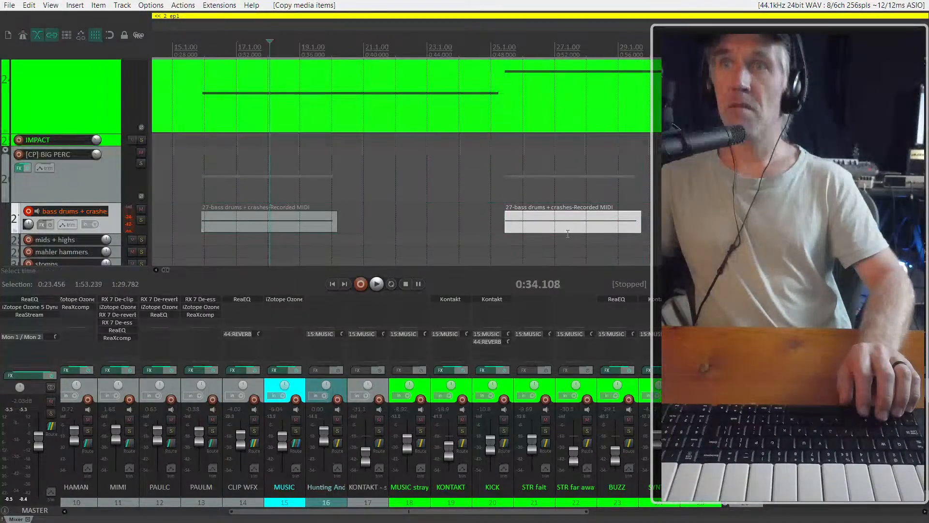
click(500, 212)
key(space)
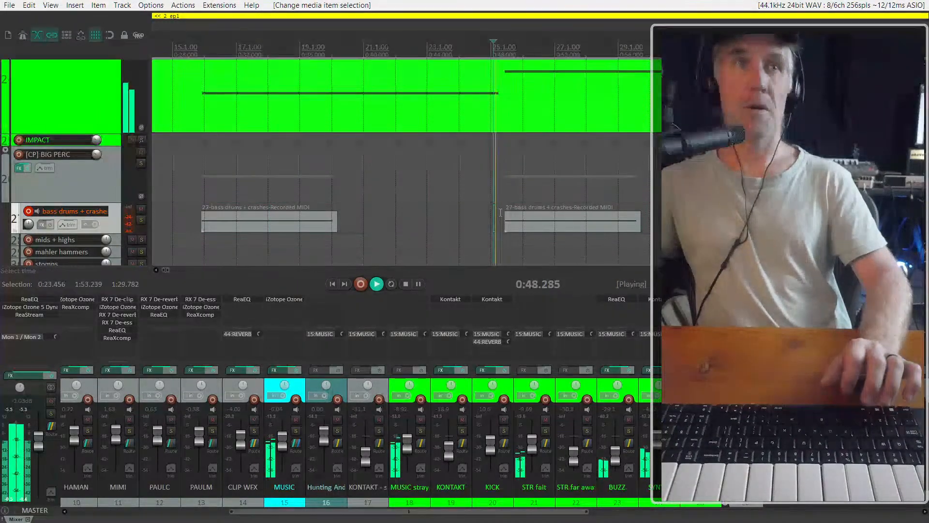
Stop playback, copy the drum item to the third synth note and mute the copy under the second note
scroll(415, 211, down, 3)
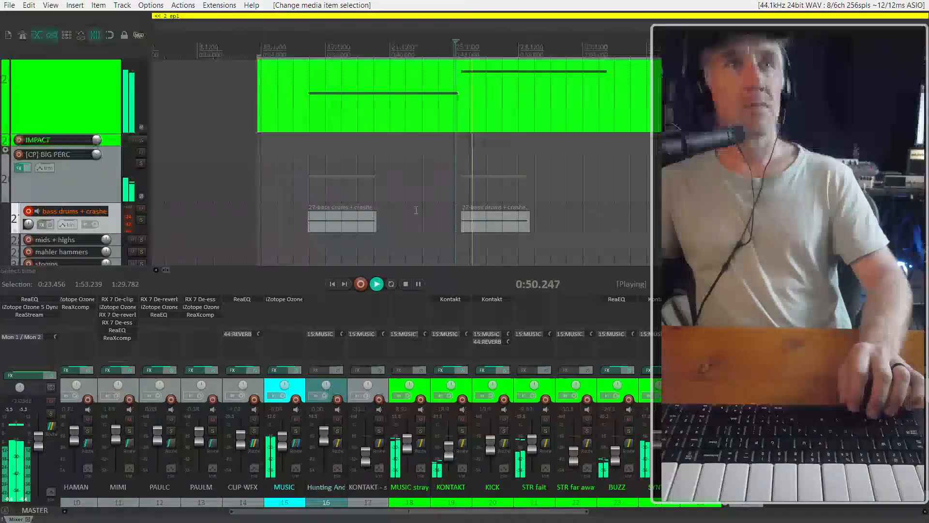
scroll(415, 210, right, 2)
click(381, 221)
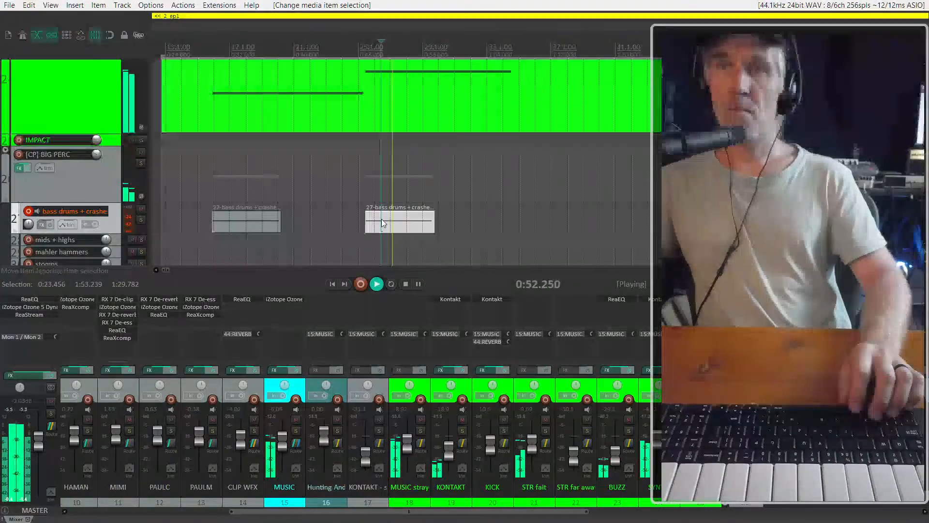
key(space)
scroll(387, 220, down, 2)
scroll(367, 224, up, 1)
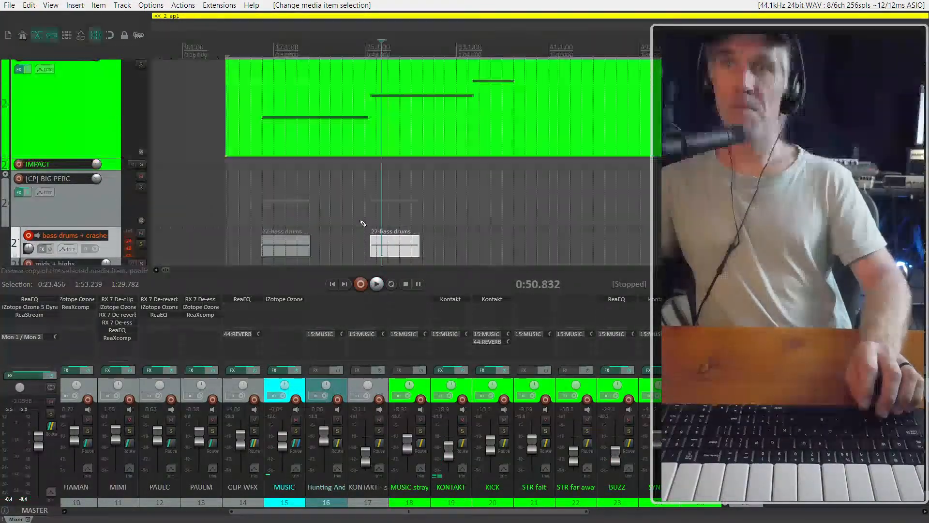
mouse_move(397, 249)
mouse_down()
mouse_move(517, 249)
mouse_move(393, 246)
mouse_up()
key(m)
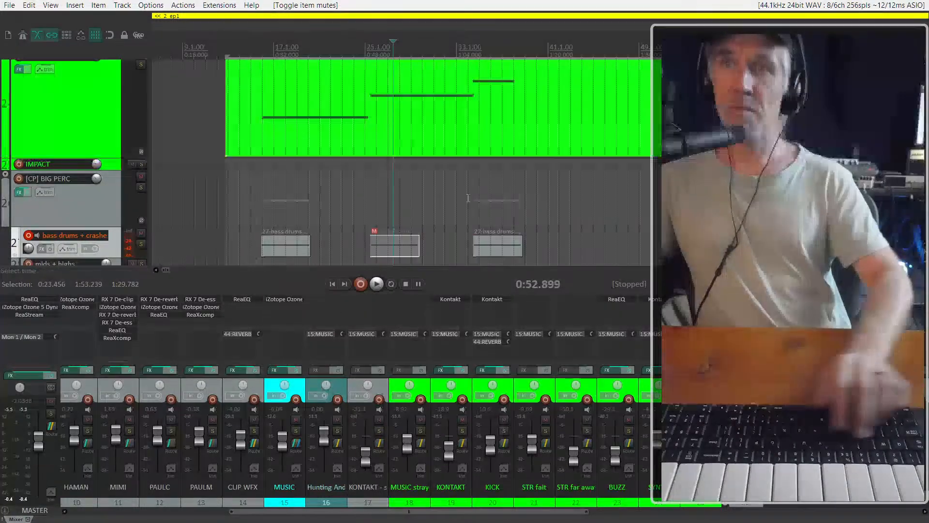
Play from about 1:03 to check the timing of the third synth note and its drum hit
click(452, 193)
scroll(481, 180, up, 2)
key(space)
scroll(471, 195, up, 1)
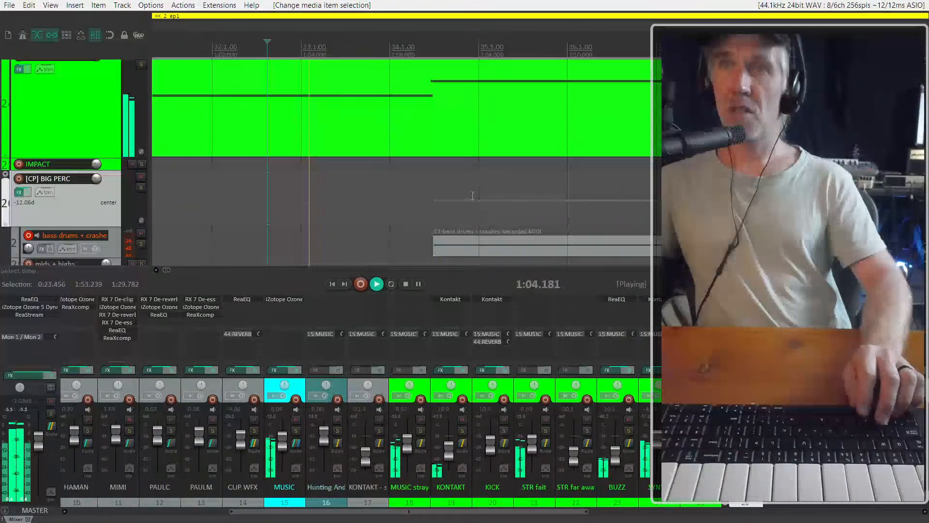
scroll(472, 195, up, 3)
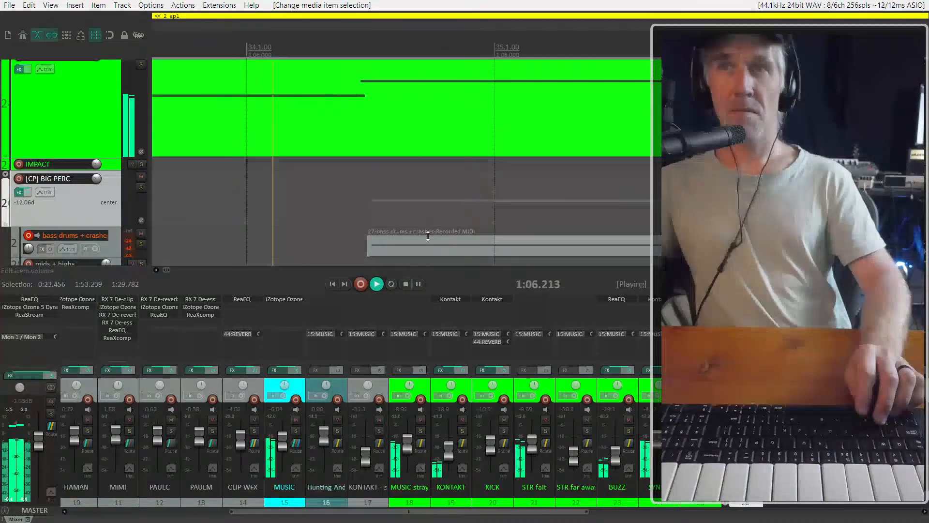
scroll(430, 237, down, 2)
click(347, 104)
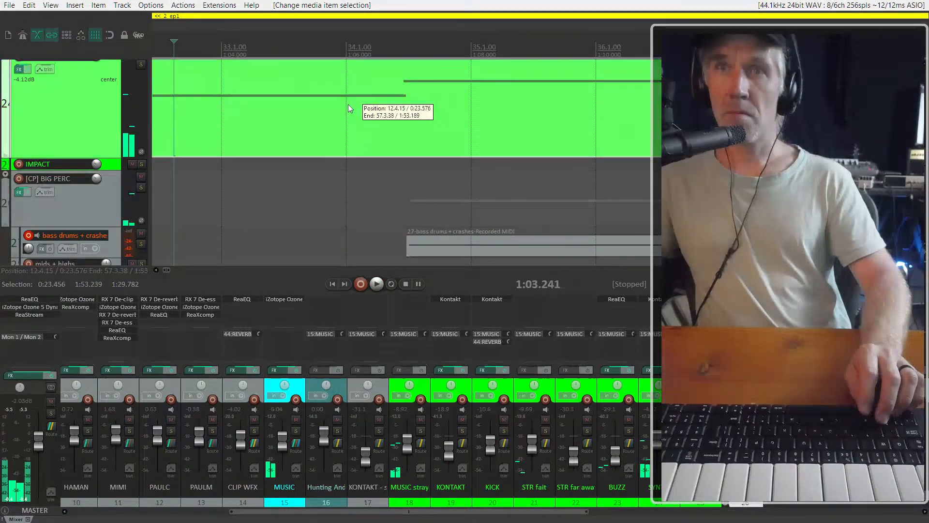
key(space)
In the glued synth item's MIDI editor, delete the short extra note in bar 34 and extend the preceding note to the next note's start
double_click(351, 111)
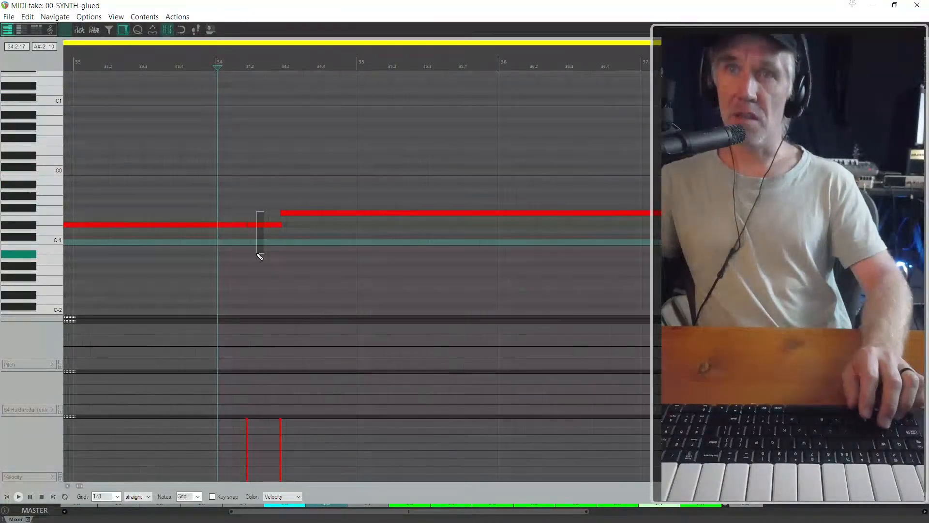
key(s)
key(Delete)
drag(246, 225, 277, 226)
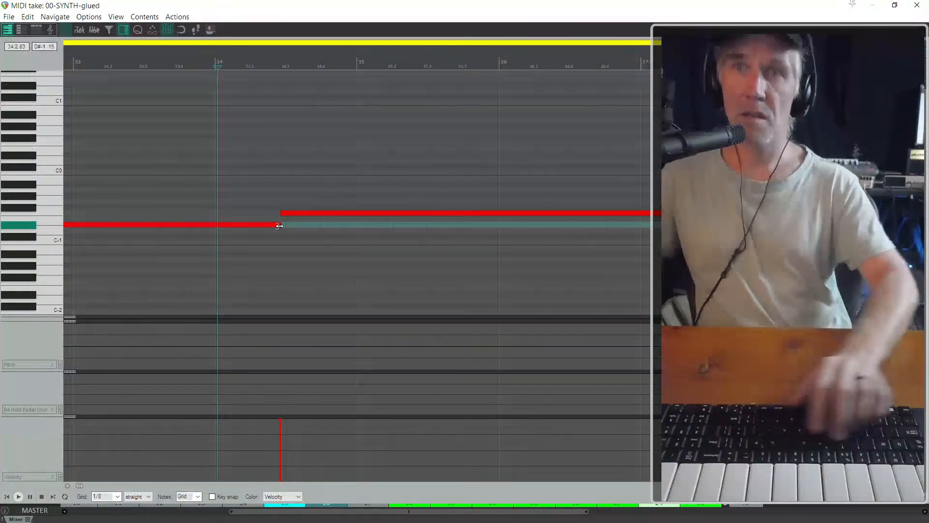
key(Escape)
Play the cue from about 1:06 to check the corrected note change with the drum hit, and stop playback
click(347, 218)
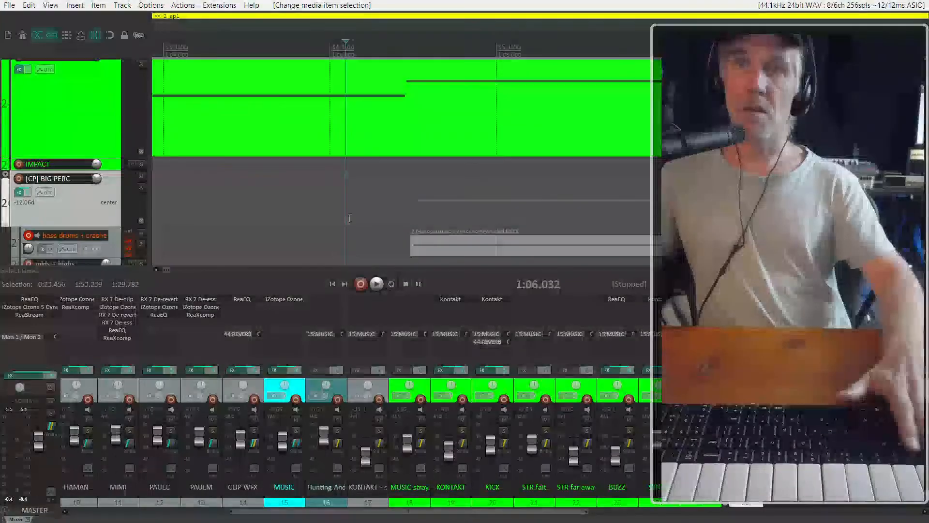
key(space)
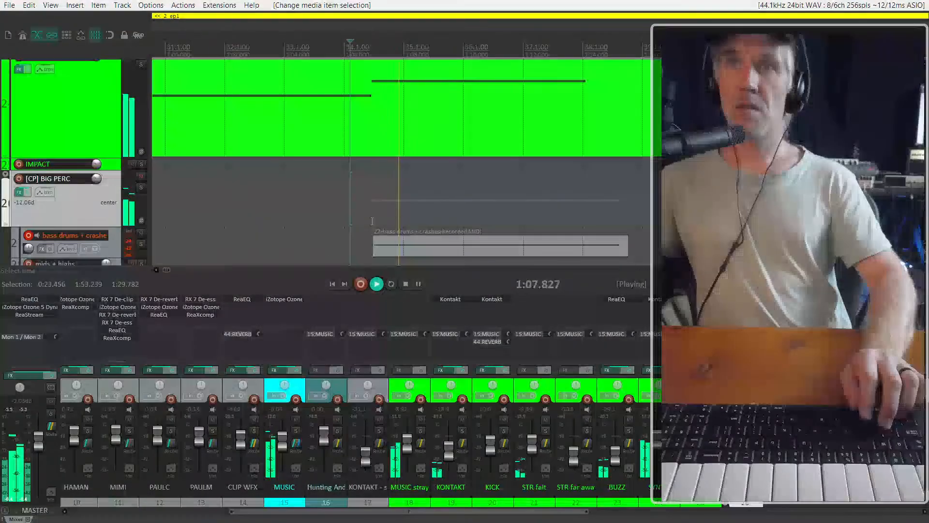
scroll(387, 219, down, 2)
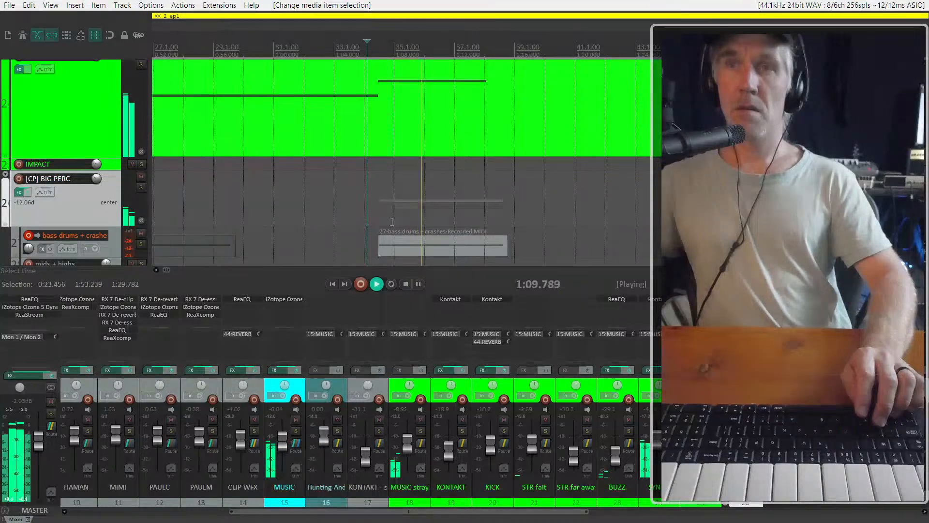
scroll(379, 213, down, 4)
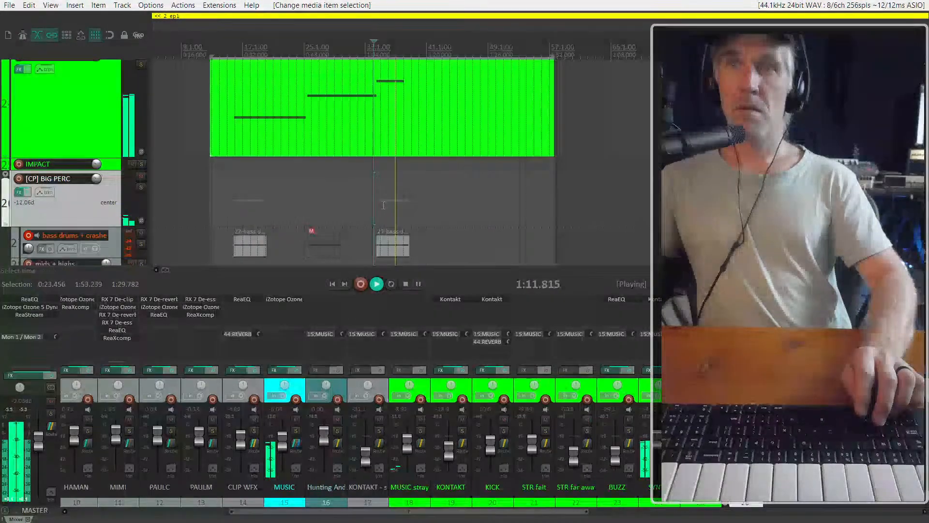
scroll(382, 207, down, 2)
scroll(383, 207, down, 3)
scroll(249, 214, down, 3)
key(space)
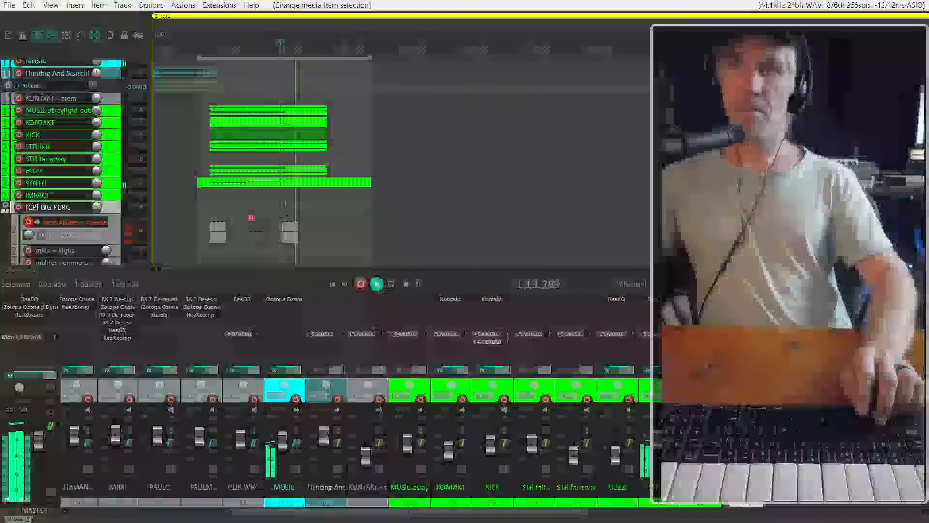
Examine the arrangement across ep1 to see where the other music cues sit on the timeline
scroll(73, 200, down, 2)
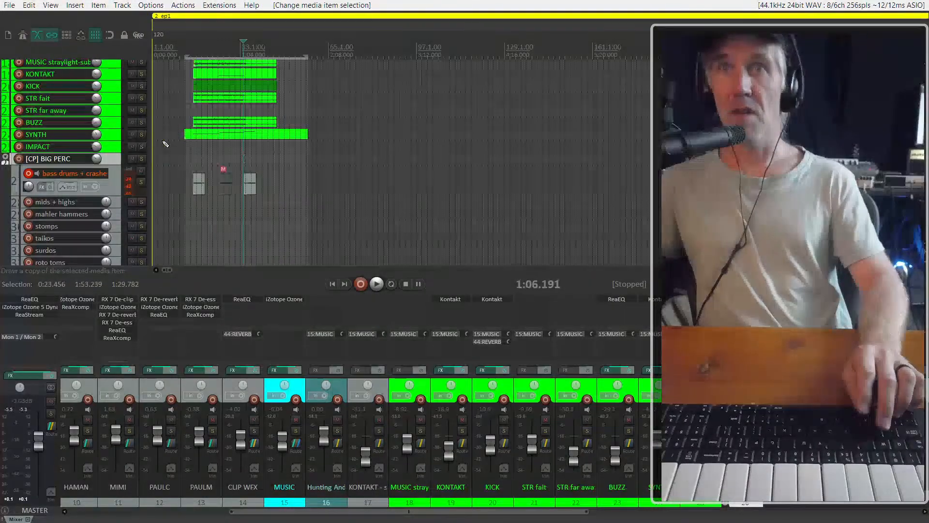
scroll(108, 154, up, 3)
scroll(233, 134, down, 2)
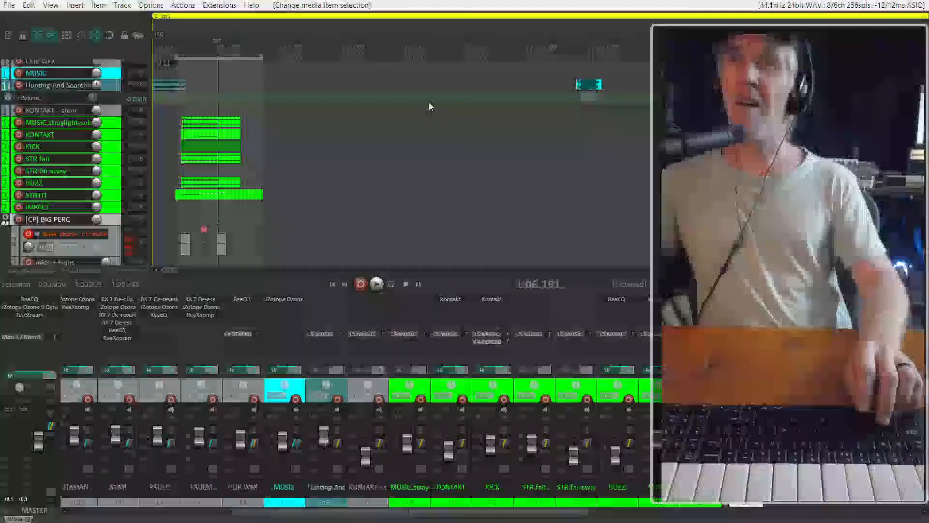
scroll(430, 106, up, 3)
scroll(304, 122, up, 2)
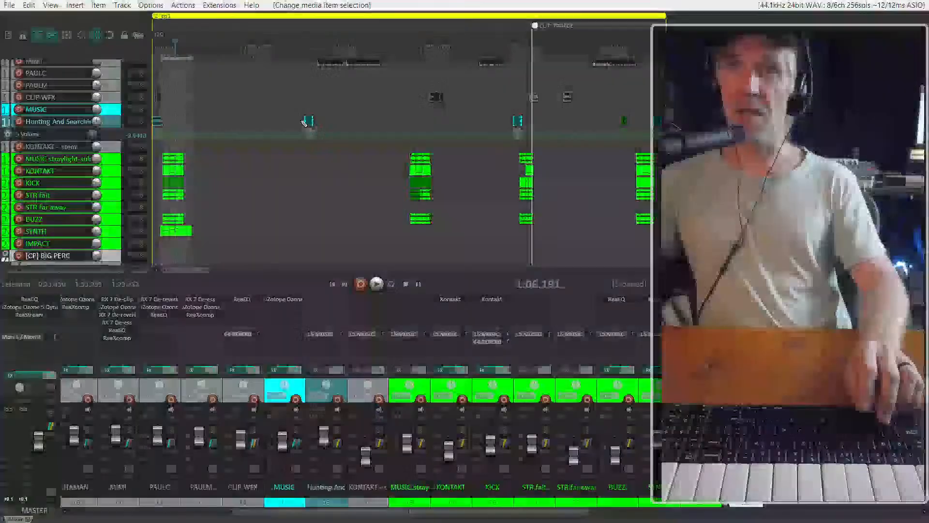
scroll(384, 160, down, 1)
scroll(295, 218, up, 3)
scroll(334, 223, down, 4)
scroll(356, 217, right, 3)
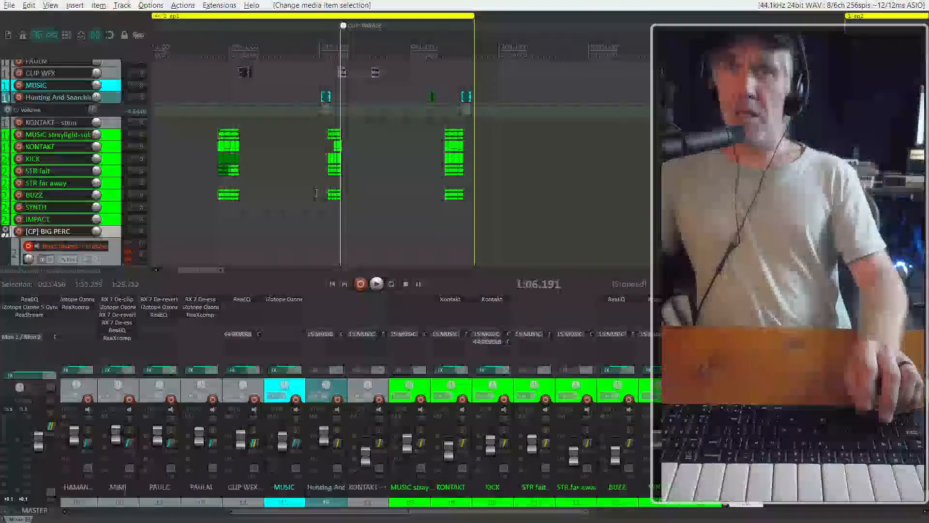
scroll(376, 211, left, 3)
Select the synth item and the separate bass drum hits of the first cue and glue them into one item per track
drag(215, 250, 129, 266)
scroll(180, 247, up, 5)
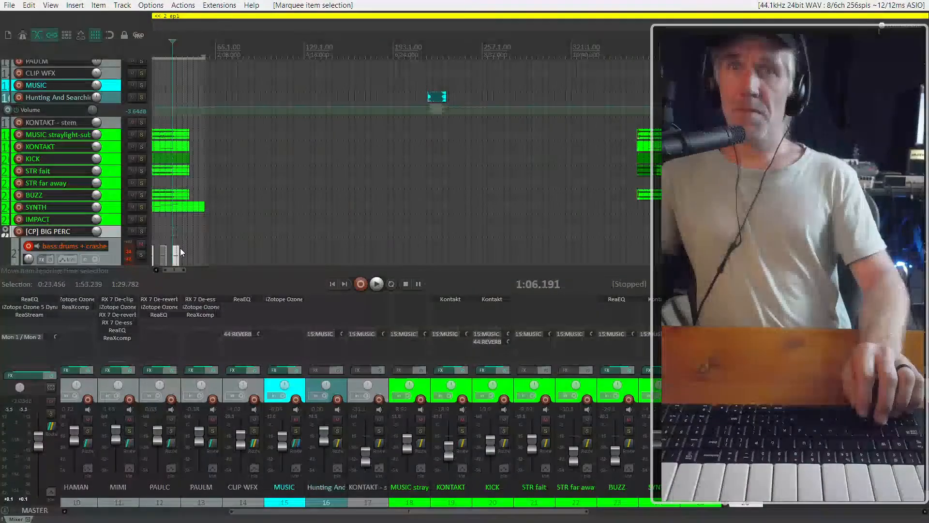
scroll(256, 231, down, 4)
scroll(165, 222, up, 5)
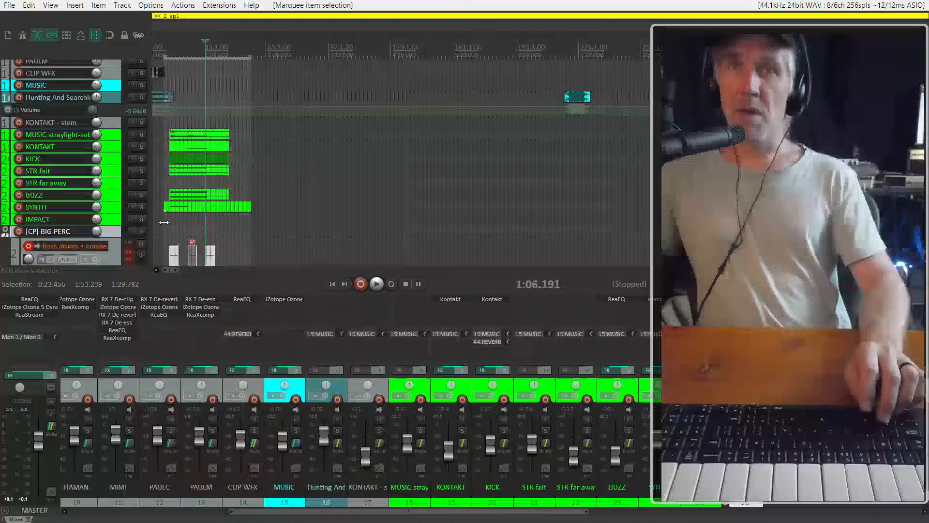
scroll(209, 224, down, 4)
scroll(396, 212, down, 1)
drag(397, 212, 152, 159)
key(ctrl+g)
Copy the glued synth and bass drum items to the cue that starts around bar 368
scroll(189, 215, down, 3)
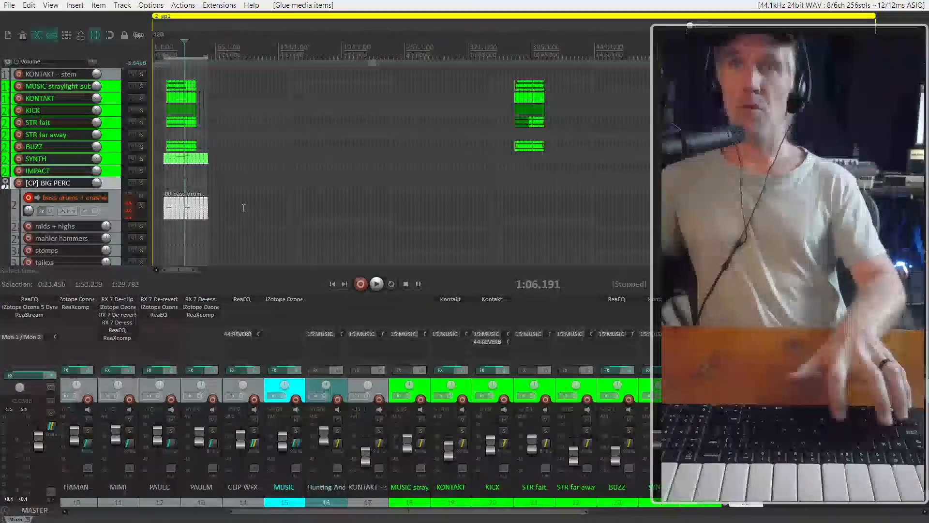
drag(190, 213, 542, 212)
scroll(516, 200, up, 6)
scroll(456, 185, up, 4)
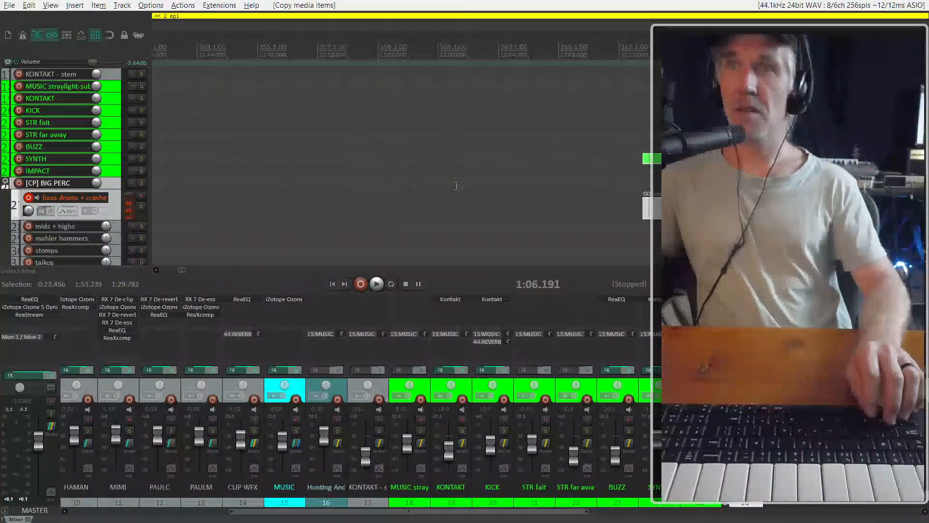
drag(452, 165, 382, 166)
Mute the copied synth and bass drum items and play the cue from about 12:15 to find the note change
click(364, 211)
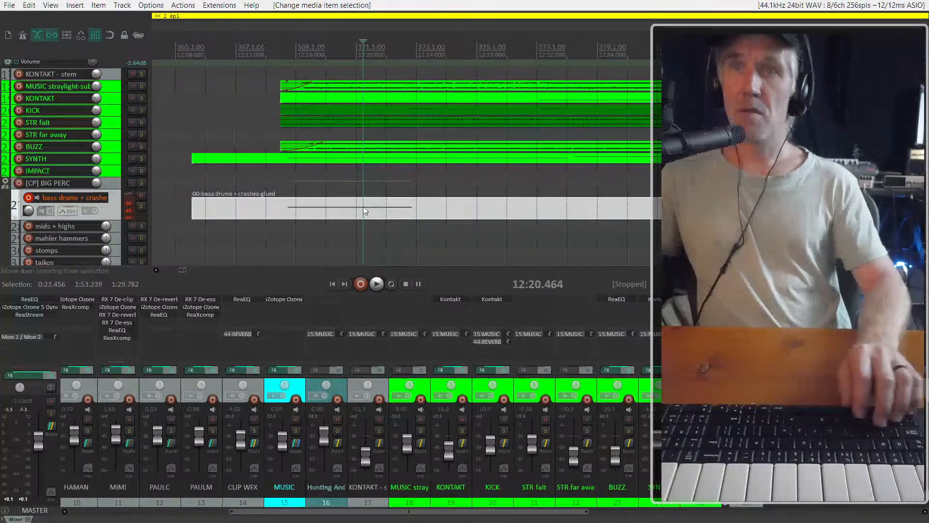
key(ctrl+m)
click(282, 182)
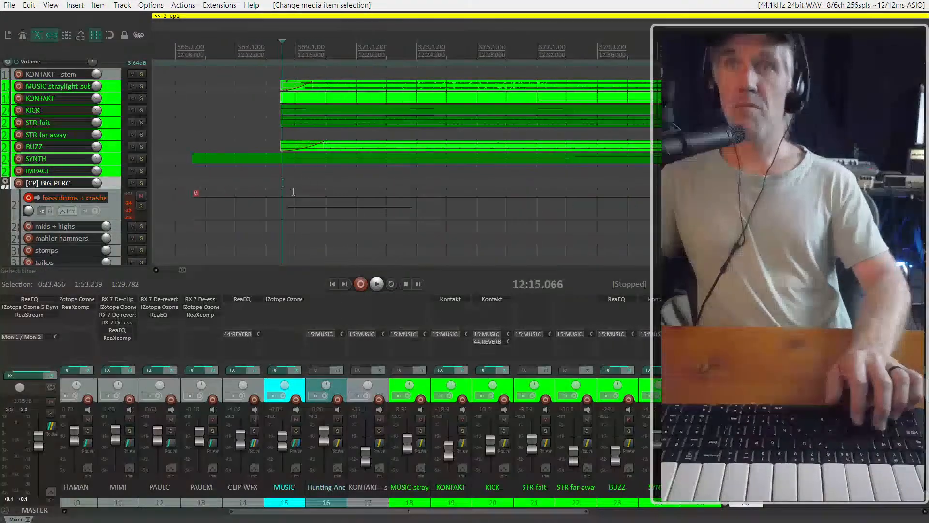
scroll(298, 116, down, 3)
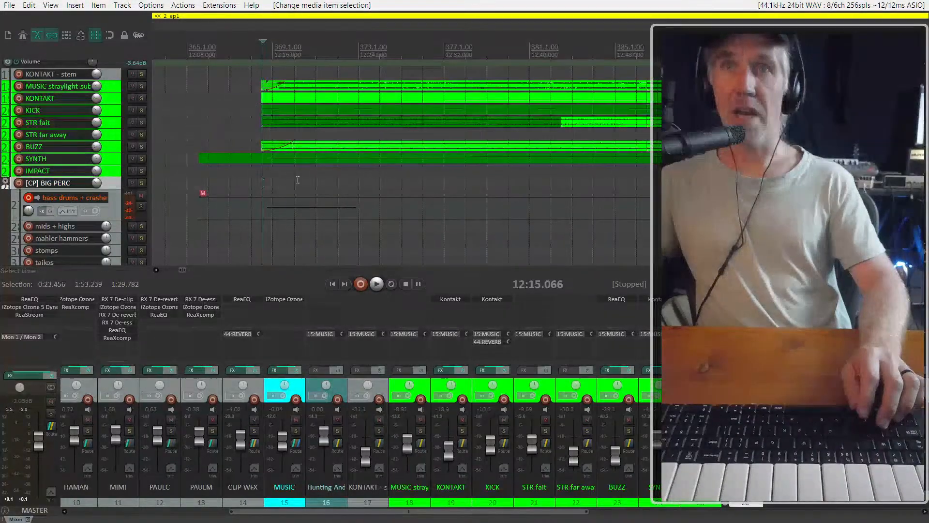
key(space)
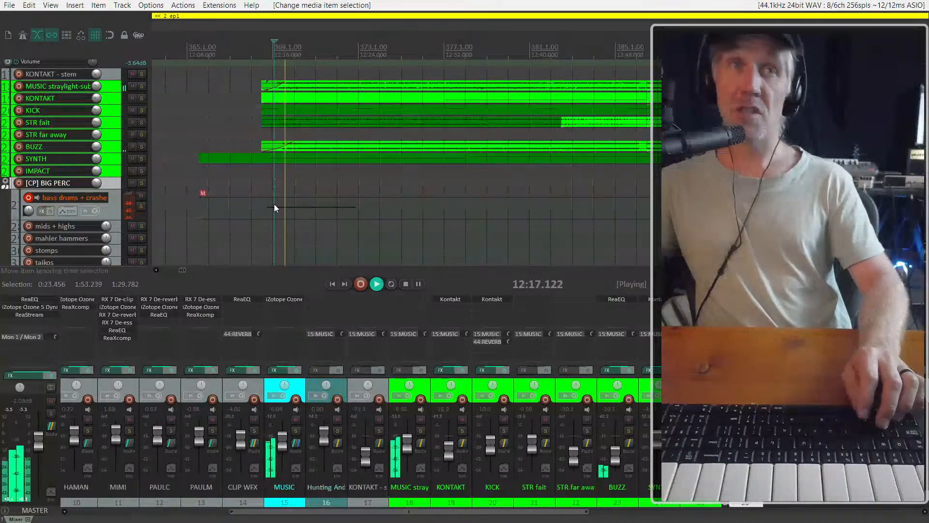
click(300, 158)
key(space)
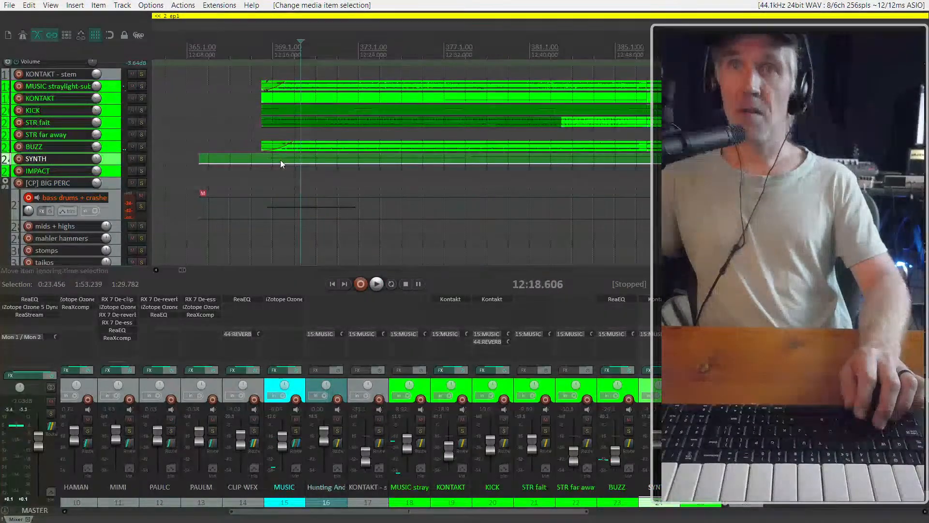
Unmute the copied synth and bass drum items, shift them slightly later to the note change, and play the cue
key(m)
drag(280, 159, 306, 160)
click(288, 159)
click(264, 182)
key(space)
click(297, 211)
key(m)
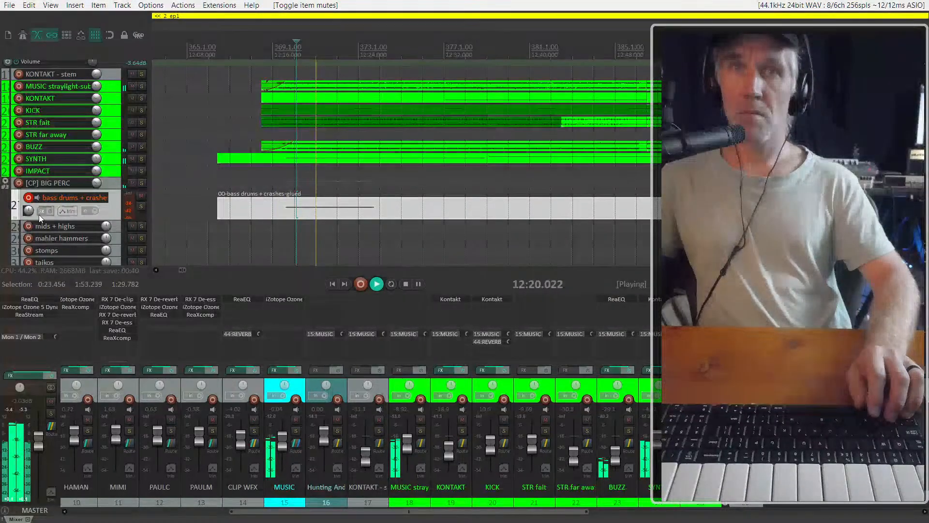
key(space)
Try turning the bass drums + crashes track's volume all the way down while playing the cue, and restore its level
drag(28, 211, 27, 263)
key(space)
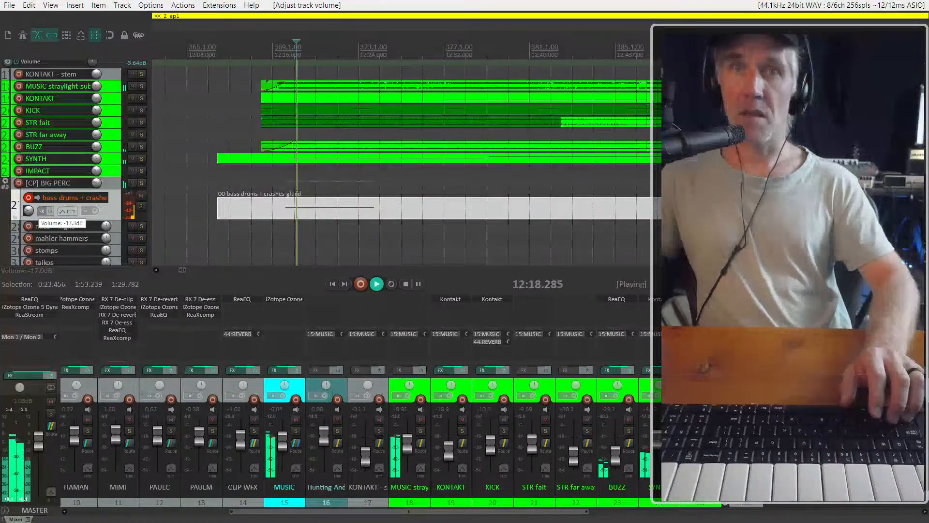
key(space)
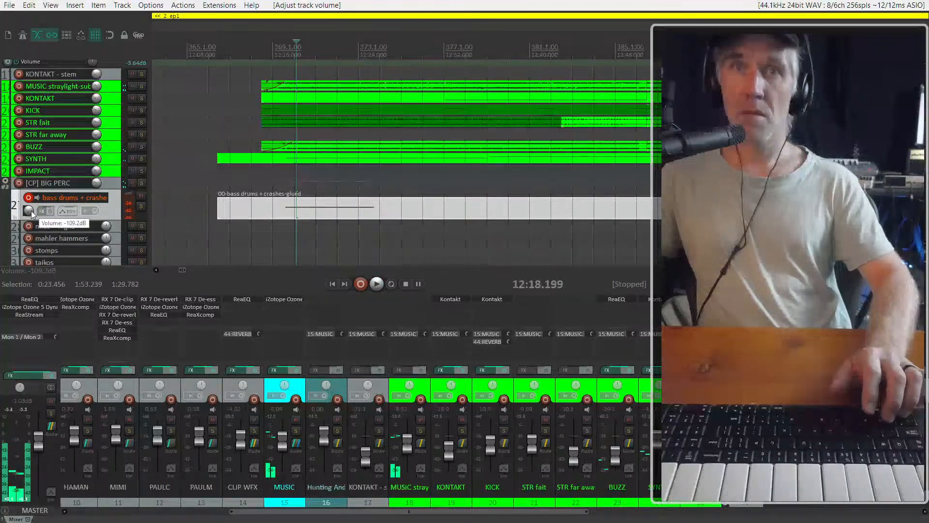
click(272, 208)
key(space)
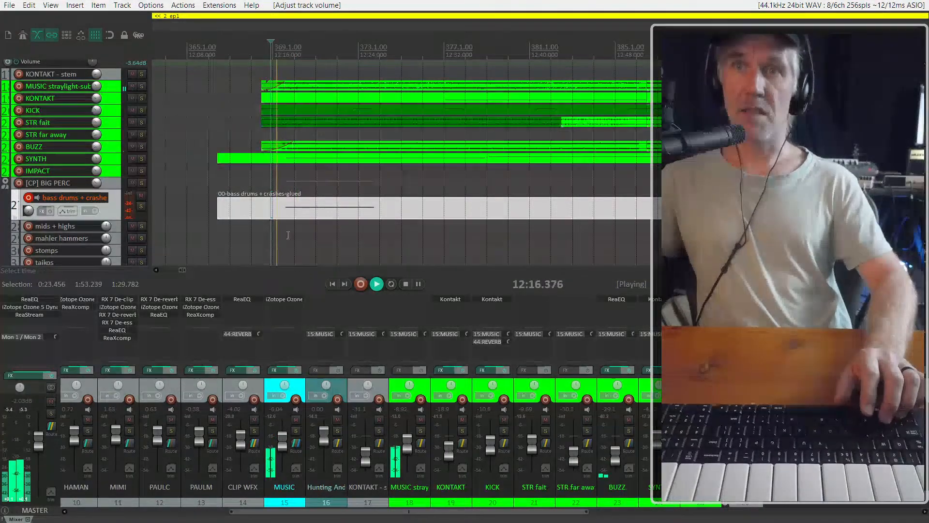
key(space)
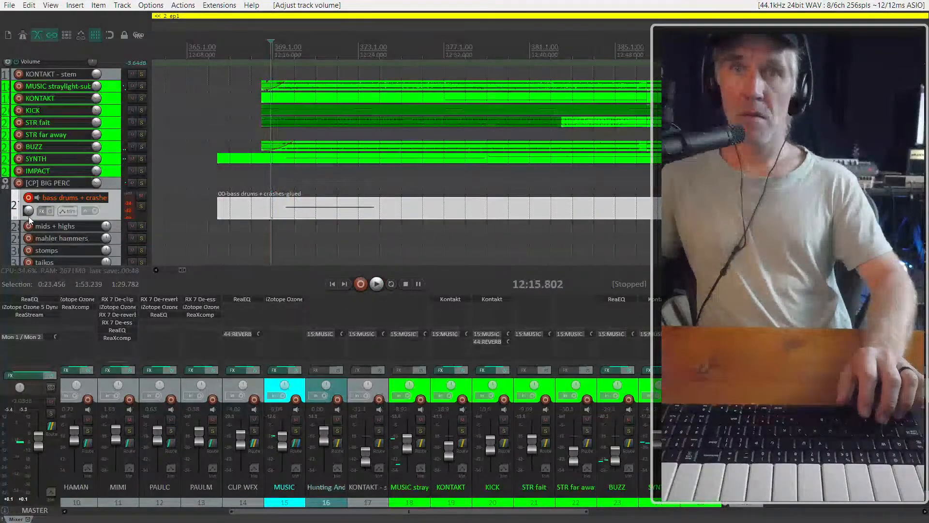
click(29, 216)
drag(28, 213, 28, 210)
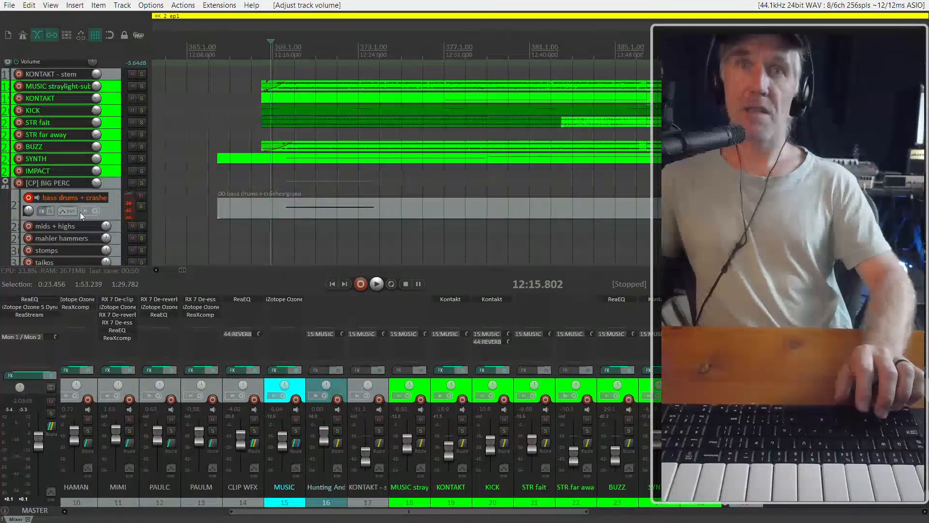
Try lowering the bass drums + crashes track's mixer fader in two stages while playing from about 12:16
scroll(86, 202, down, 2)
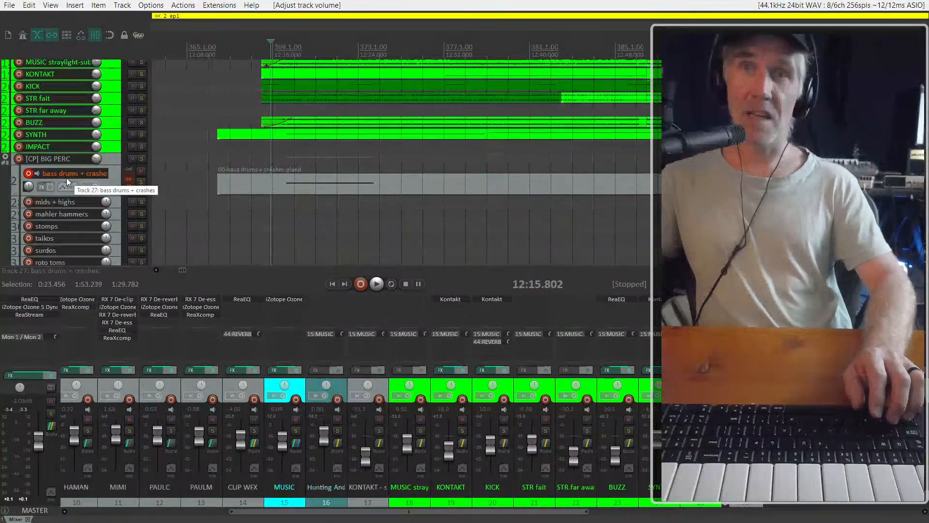
scroll(629, 457, down, 6)
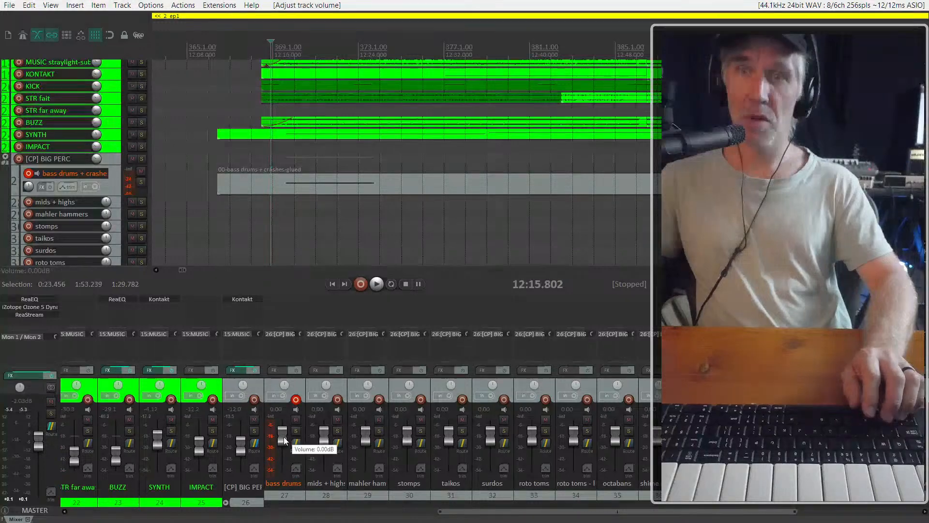
drag(284, 437, 284, 443)
key(space)
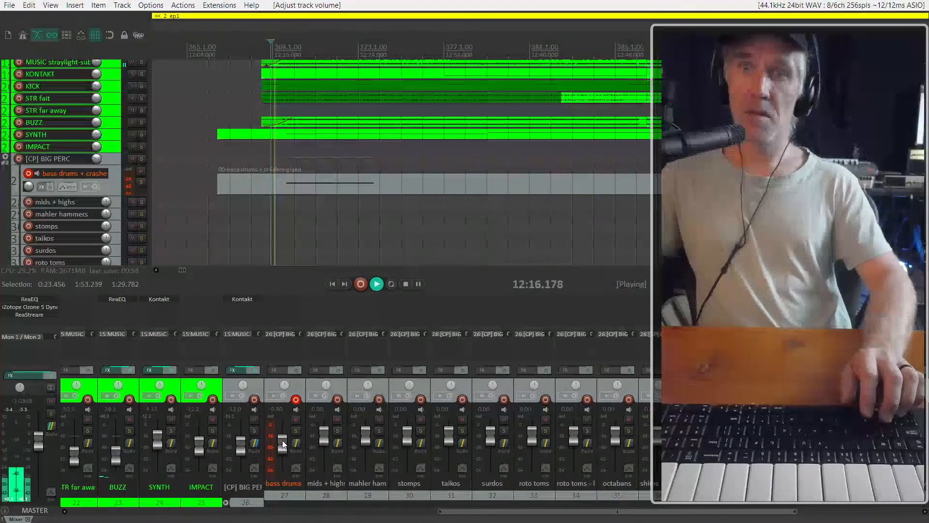
drag(282, 440, 282, 453)
key(space)
Solo the [CP] BIG PERC folder, play with the bass drums fader lowered further, and reset that fader to 0.00 dB
scroll(378, 454, down, 3)
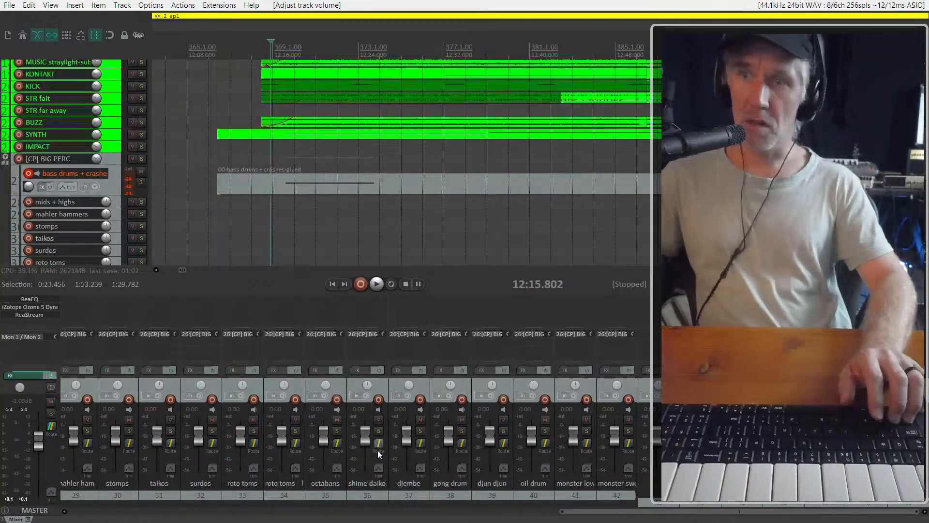
scroll(379, 454, up, 4)
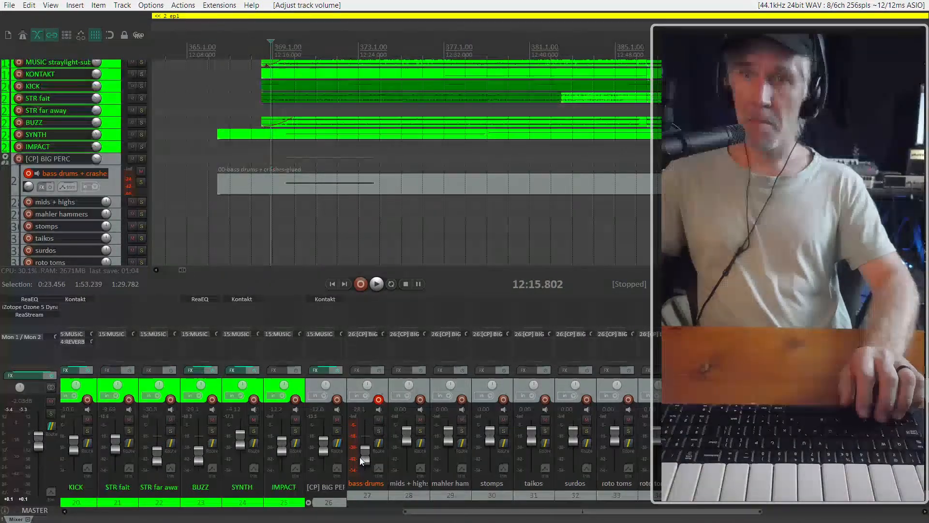
click(337, 430)
key(space)
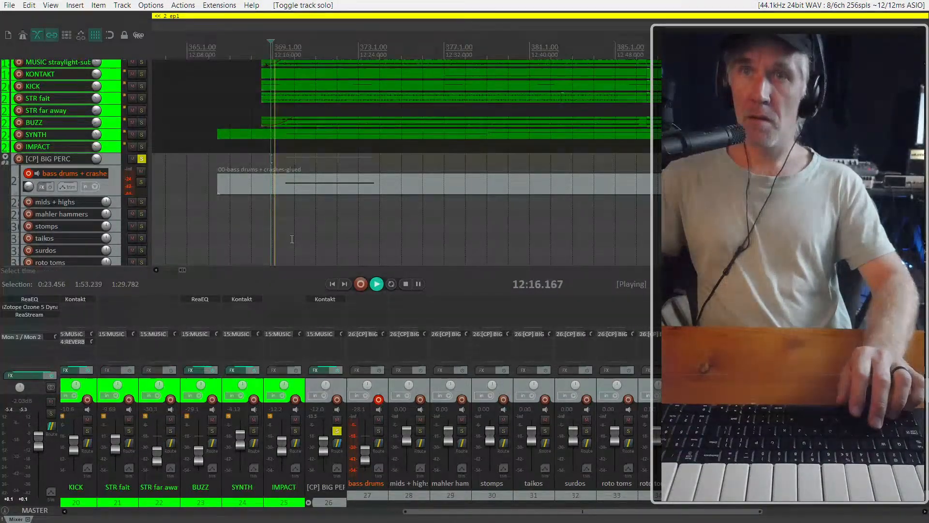
drag(371, 464, 370, 466)
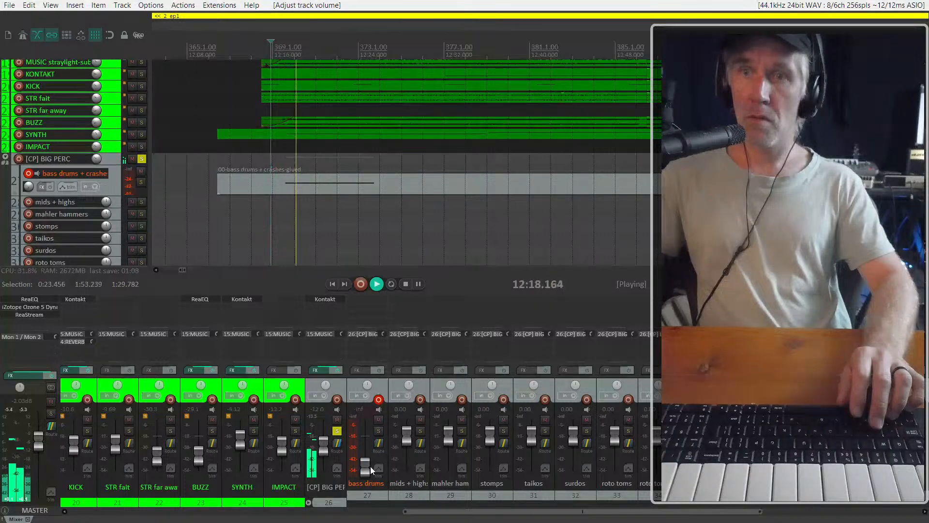
key(space)
double_click(363, 466)
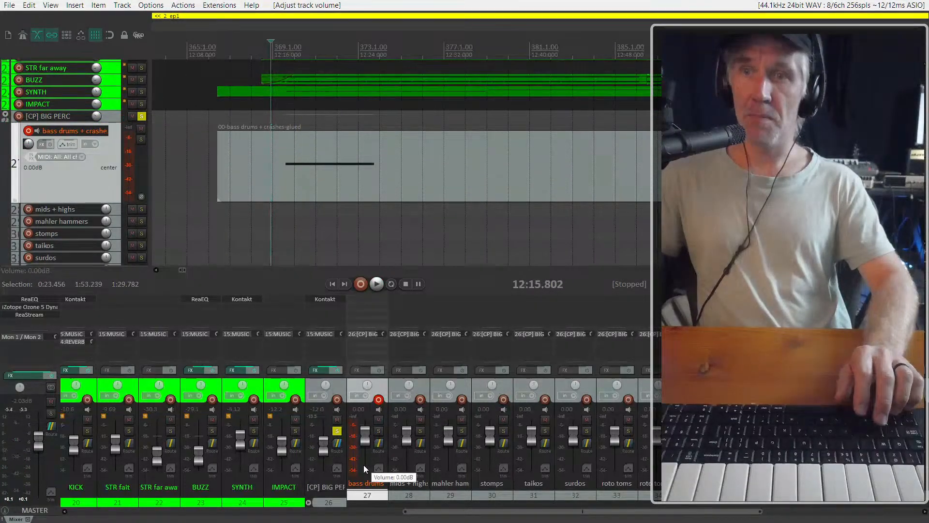
Look through the Track Manager list and the [CP] BIG PERC folder's Kontakt instruments, and close both windows
key(ctrl+alt+m)
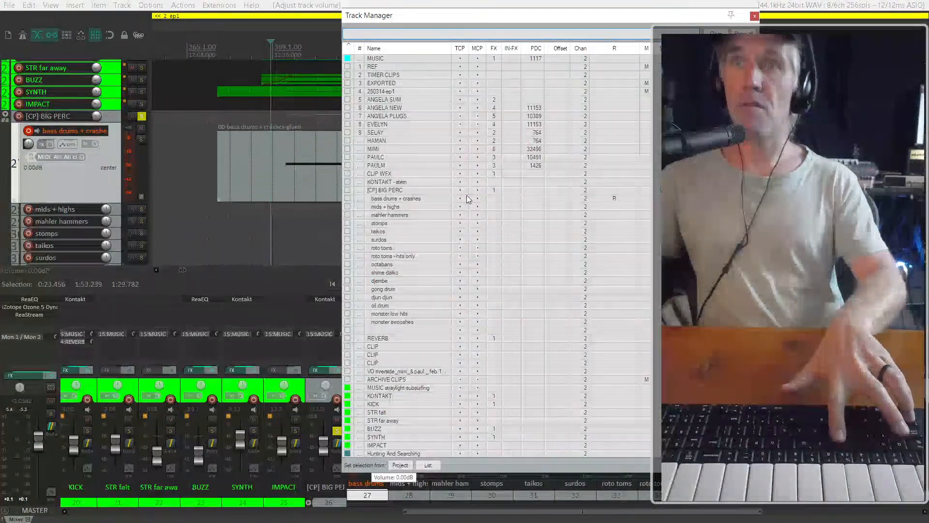
scroll(472, 293, down, 1)
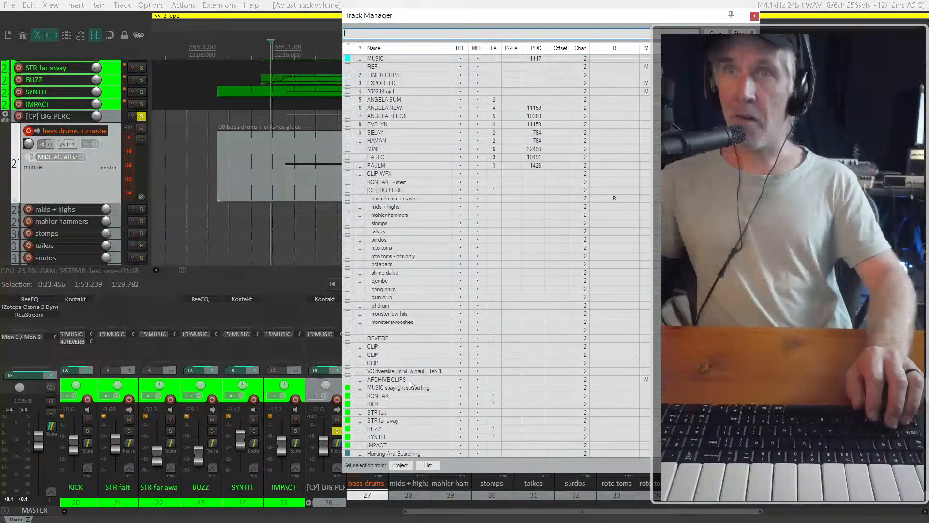
key(Escape)
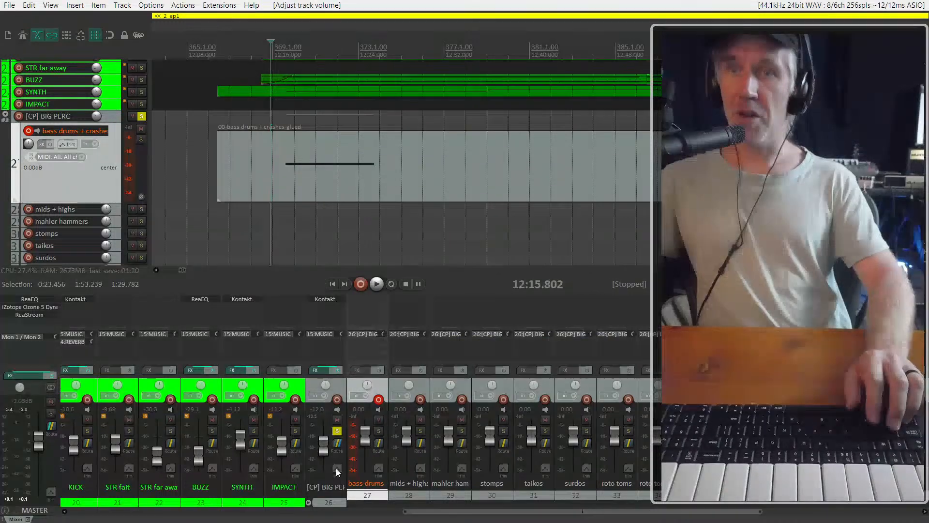
click(336, 385)
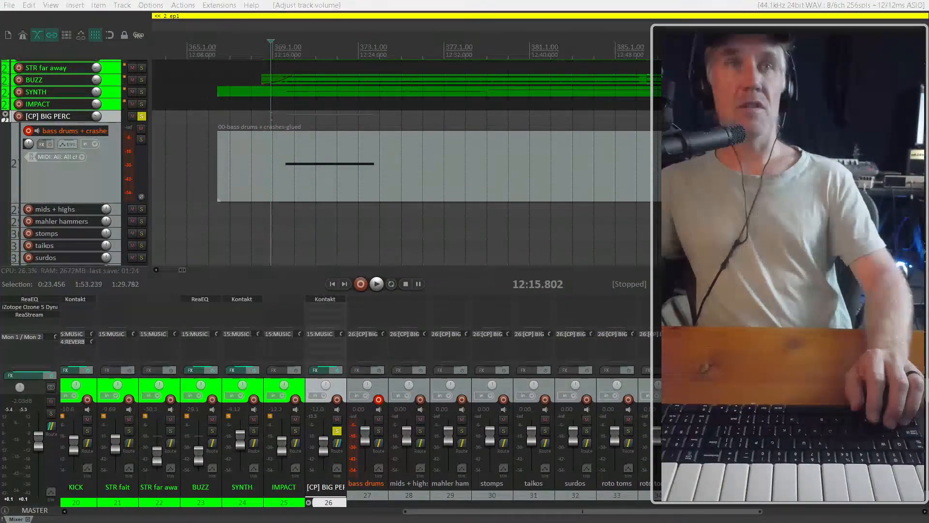
drag(0, 29, 230, 18)
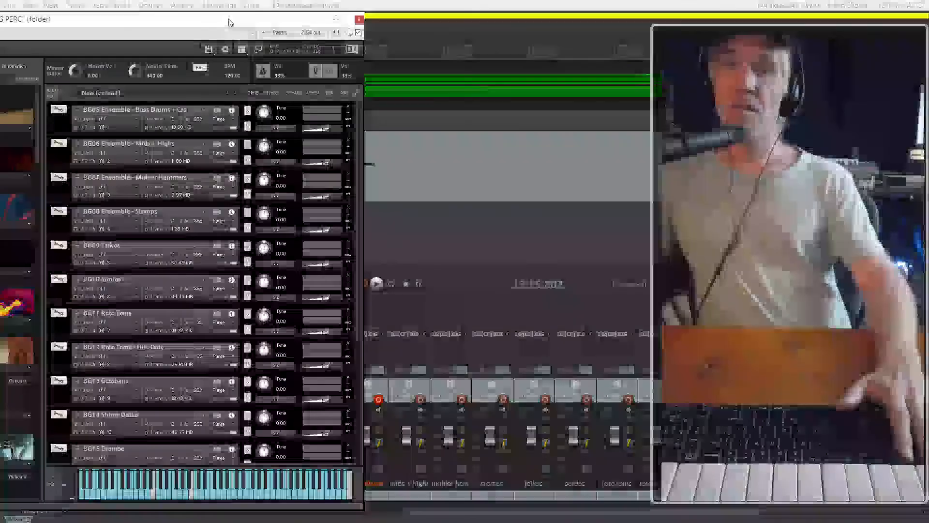
key(Escape)
click(87, 171)
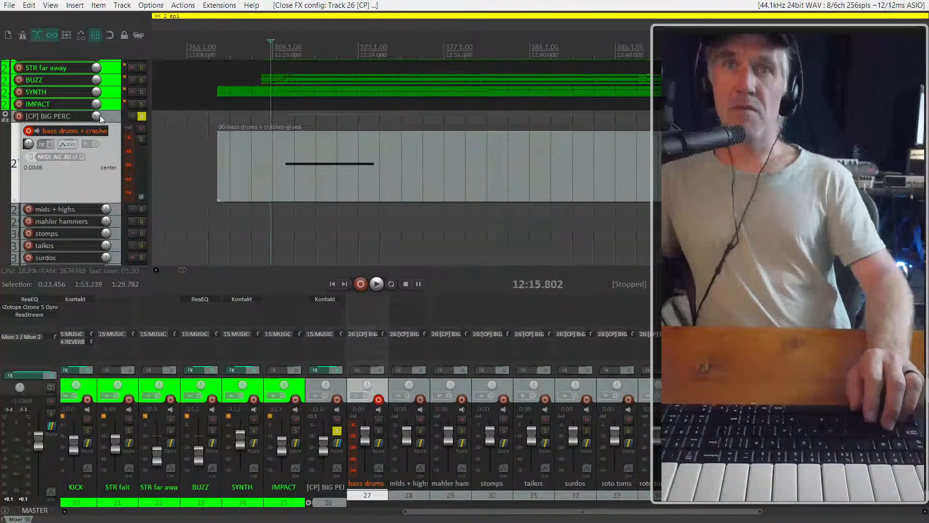
Lower the [CP] BIG PERC folder's volume, play the drum hit in solo, and take the folder out of solo
drag(98, 117, 97, 123)
key(space)
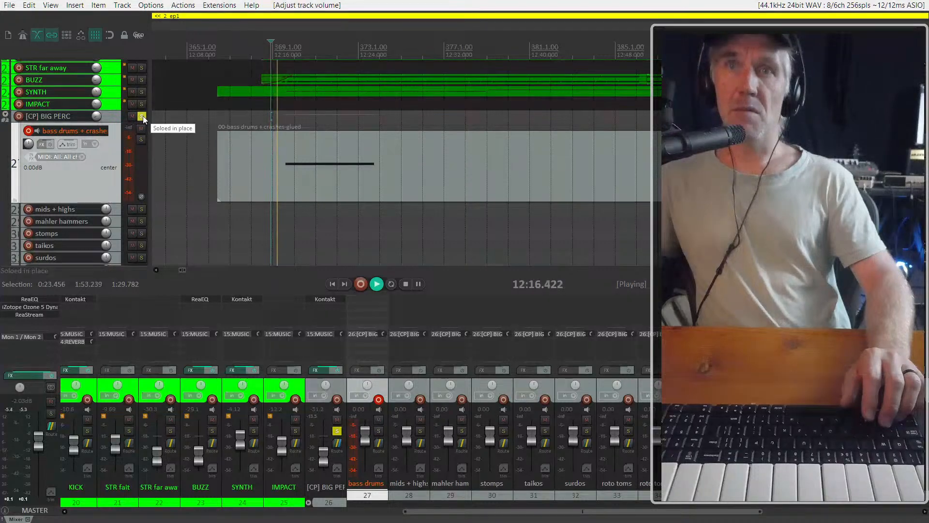
key(space)
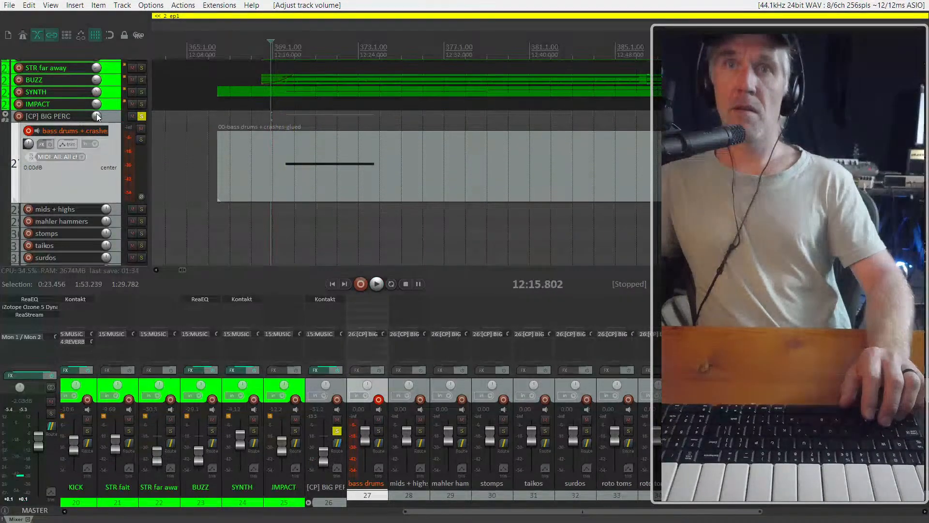
key(space)
click(142, 117)
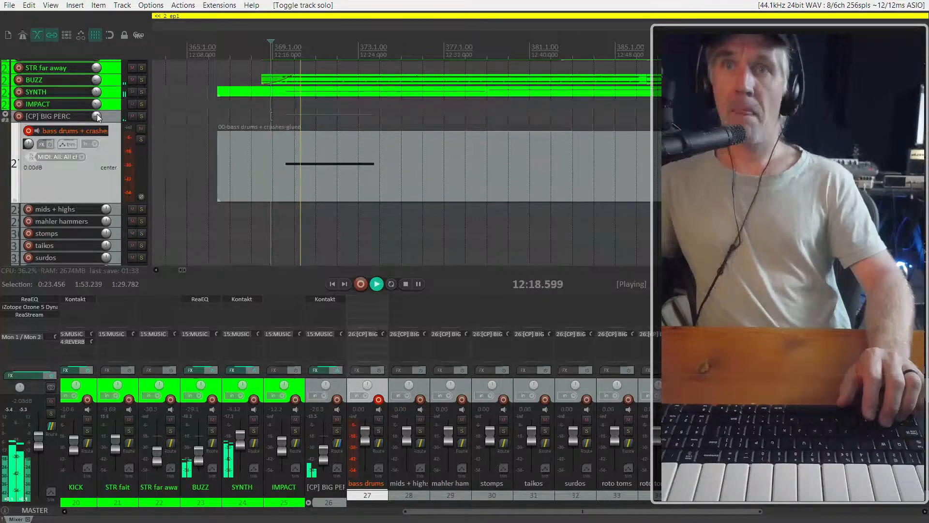
Raise the [CP] BIG PERC folder's volume slightly and replay the cue from about 12:16 to check the balance
drag(97, 116, 97, 110)
key(space)
key(space)
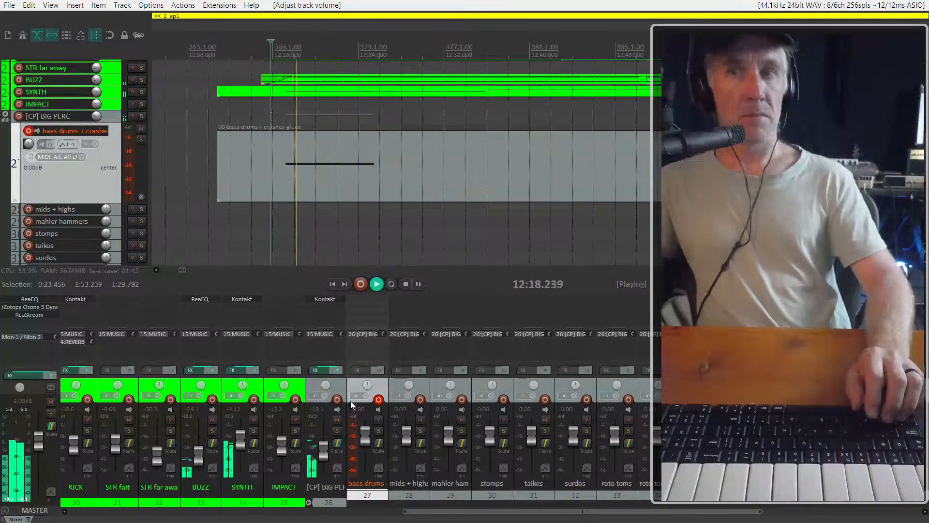
key(space)
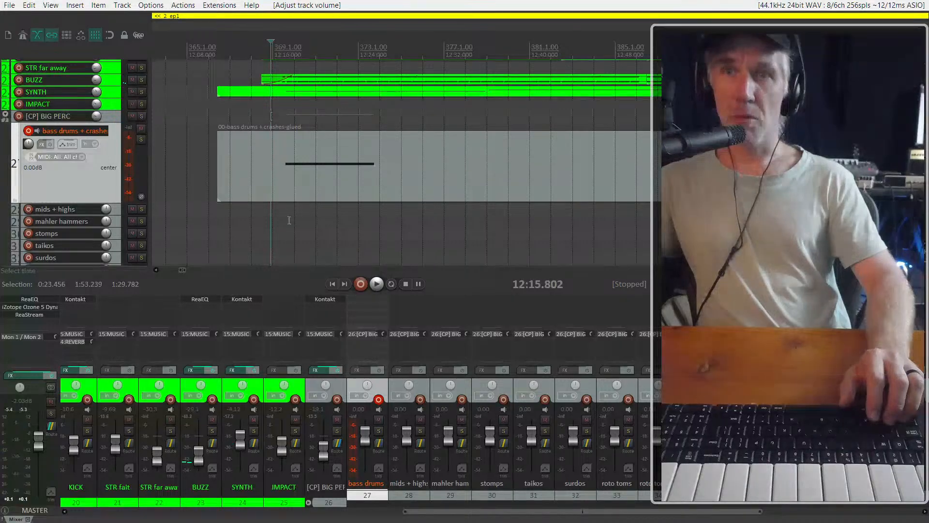
Solo the bass drums + crashes track and play its hit from about 12:16
click(272, 179)
key(F6)
key(space)
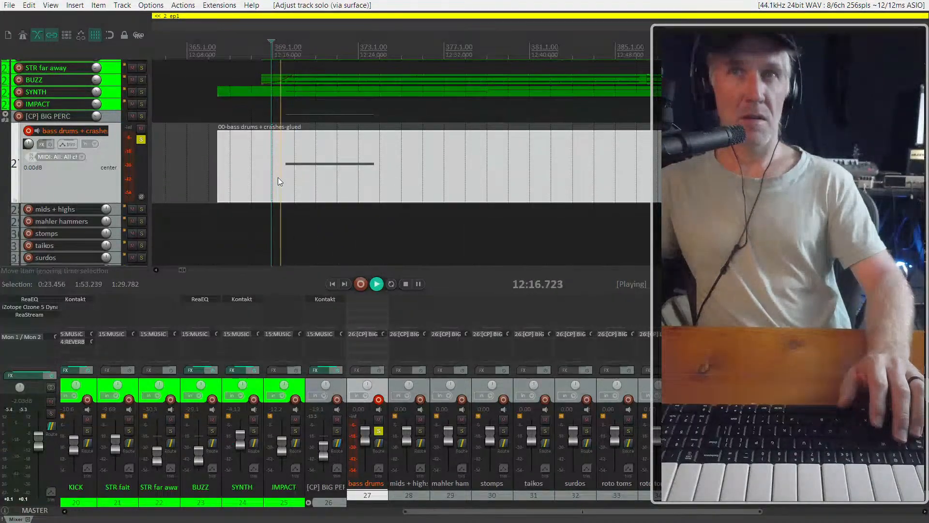
key(space)
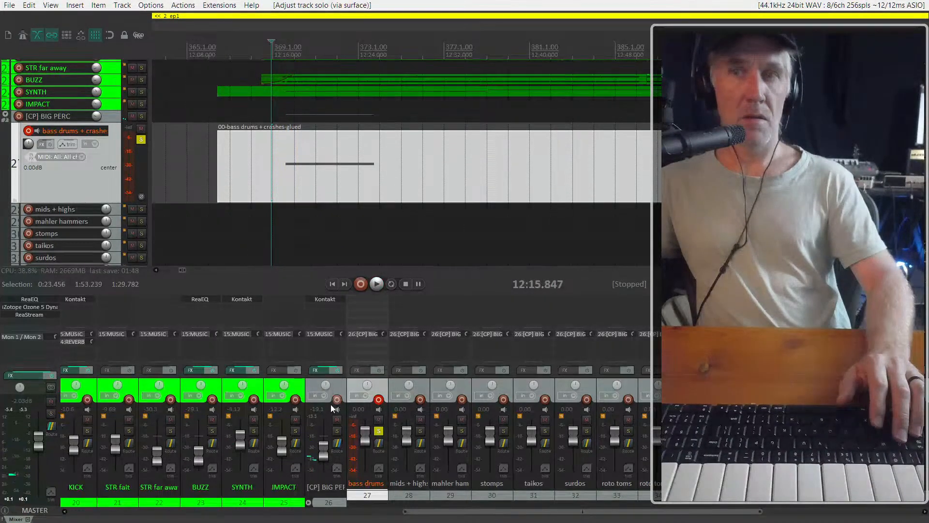
Pan the [CP] BIG PERC folder to 17%R, replay the soloed drum hit, and take the bass drums track out of solo
mouse_move(326, 384)
mouse_down()
mouse_move(327, 365)
mouse_move(329, 389)
mouse_up()
key(space)
key(space)
key(space)
key(space)
key(space)
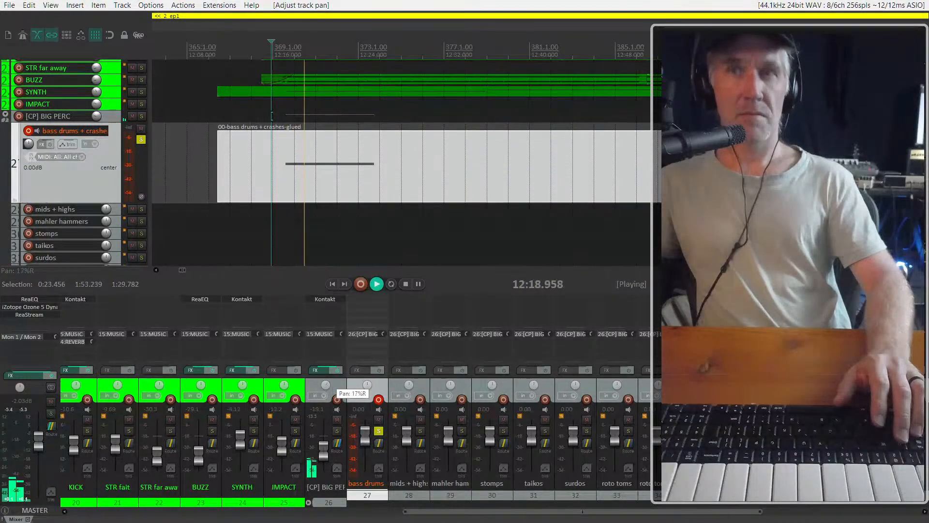
key(space)
click(376, 430)
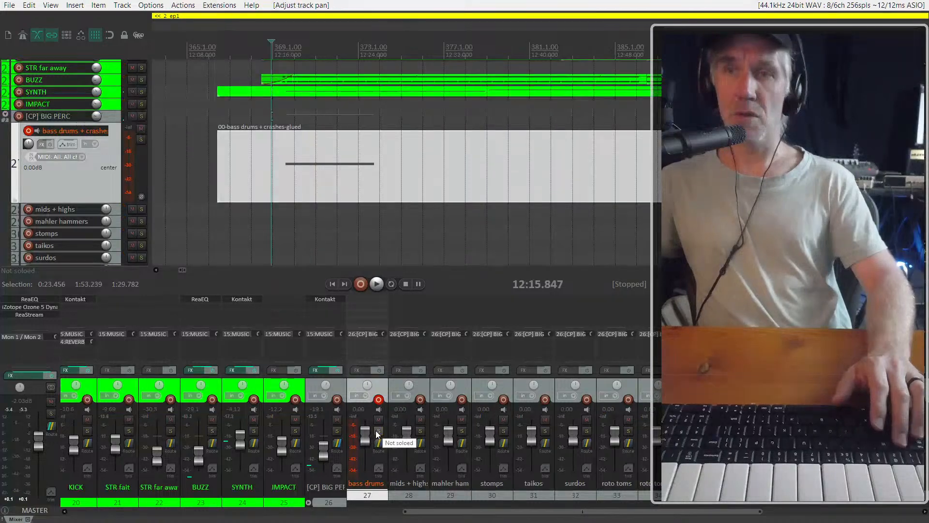
Play the full cue from about 12:16 through the first drum hit and the following SYNTH passage, and stop playback
key(space)
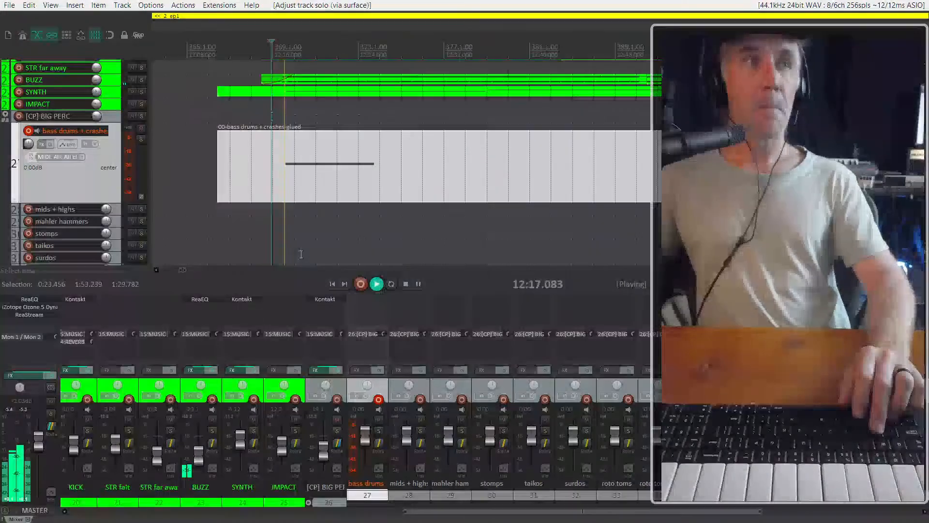
scroll(303, 189, down, 4)
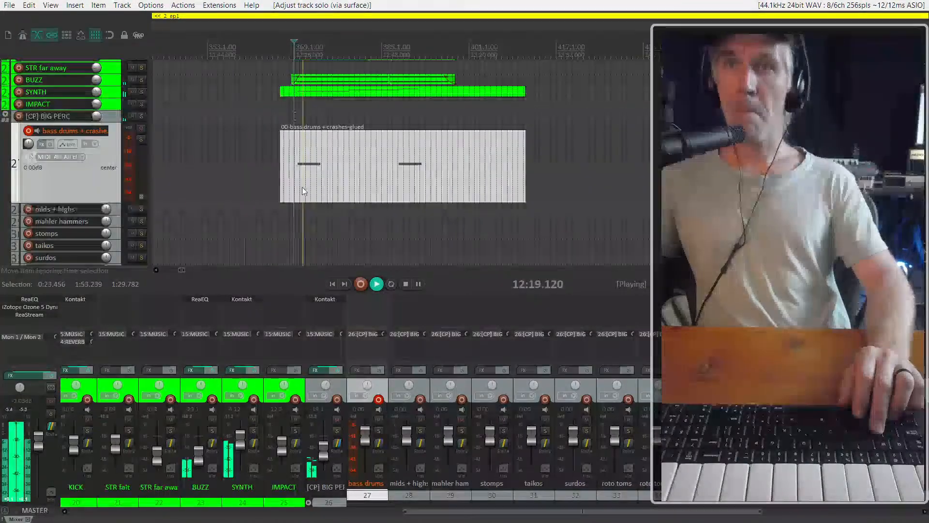
scroll(321, 176, up, 2)
scroll(321, 176, up, 2)
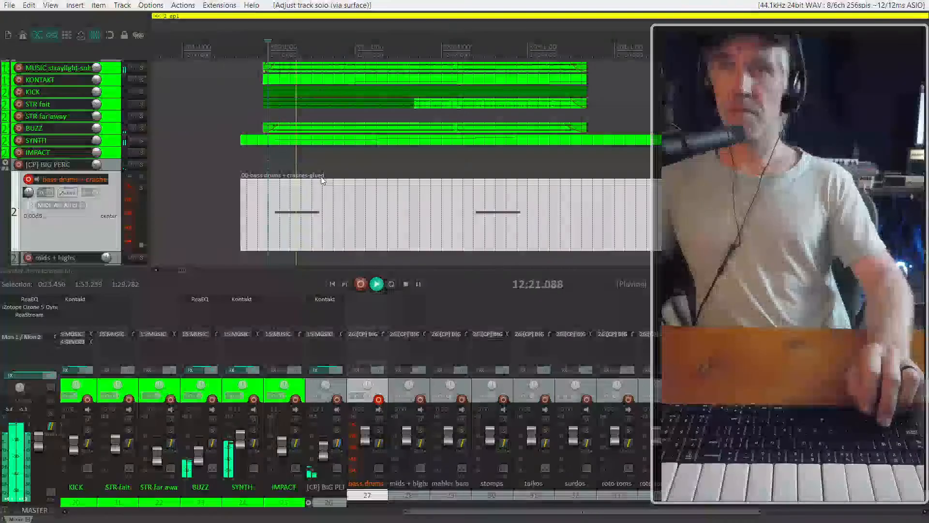
click(382, 140)
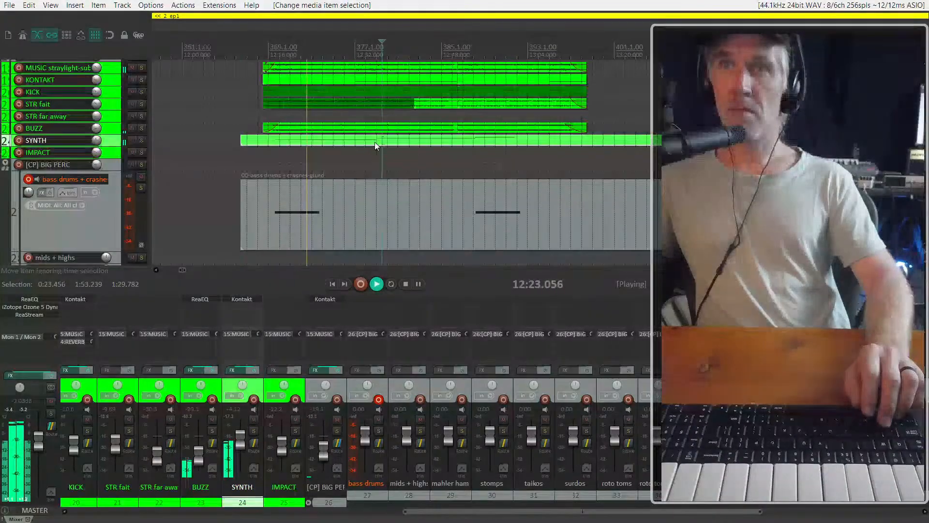
scroll(376, 143, up, 3)
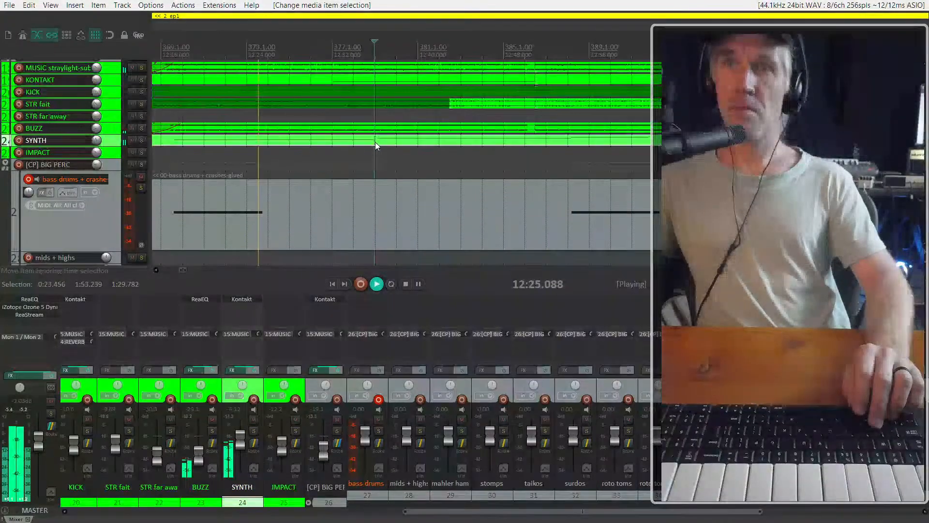
scroll(115, 226, down, 3)
scroll(73, 198, down, 12)
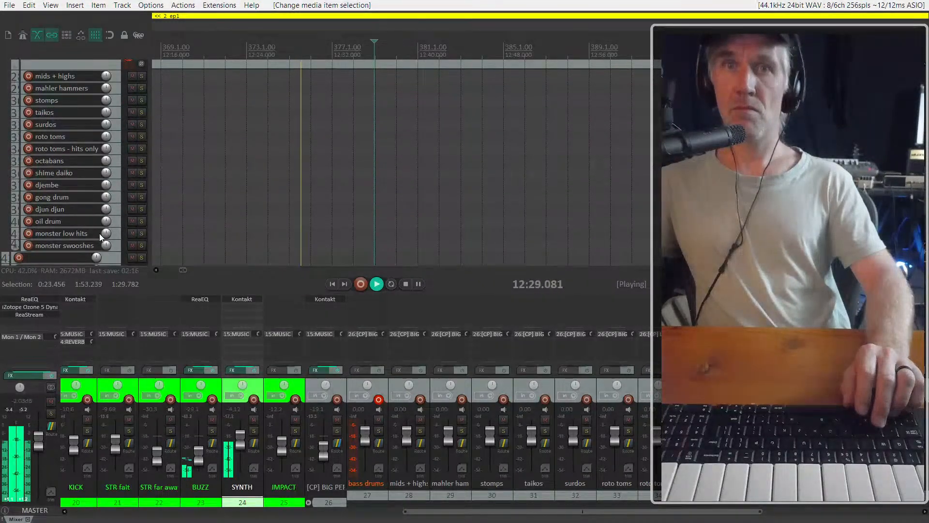
key(space)
scroll(228, 170, up, 10)
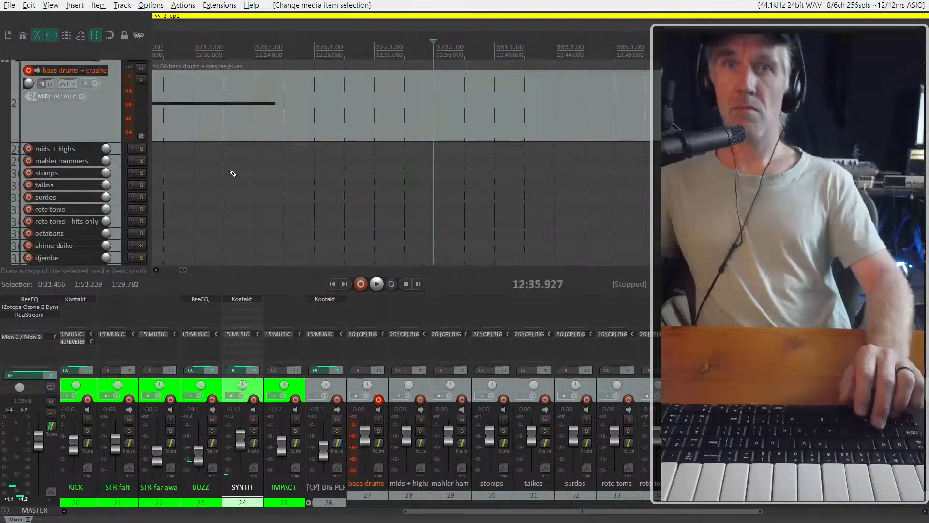
Replay the cue from about 12:28 and locate where the second note starts in the SYNTH item
click(333, 129)
key(space)
scroll(336, 155, up, 4)
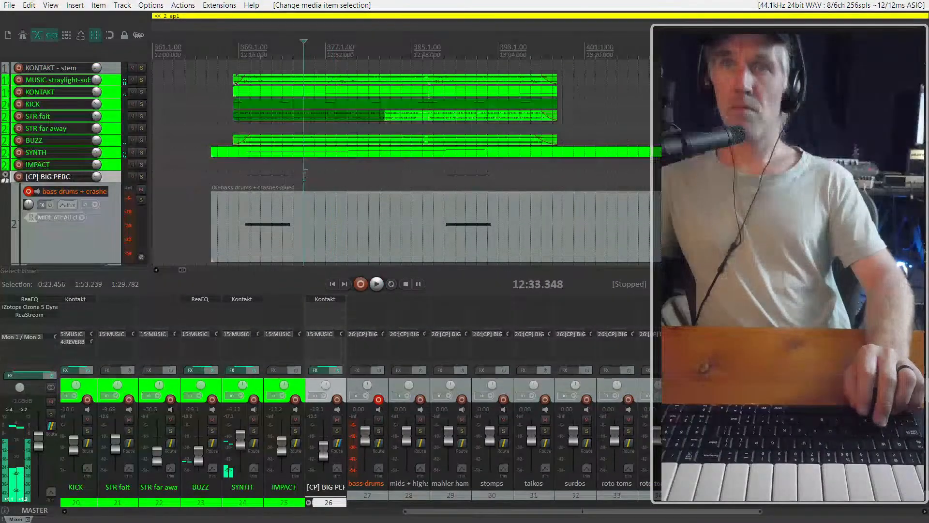
scroll(308, 170, up, 3)
key(space)
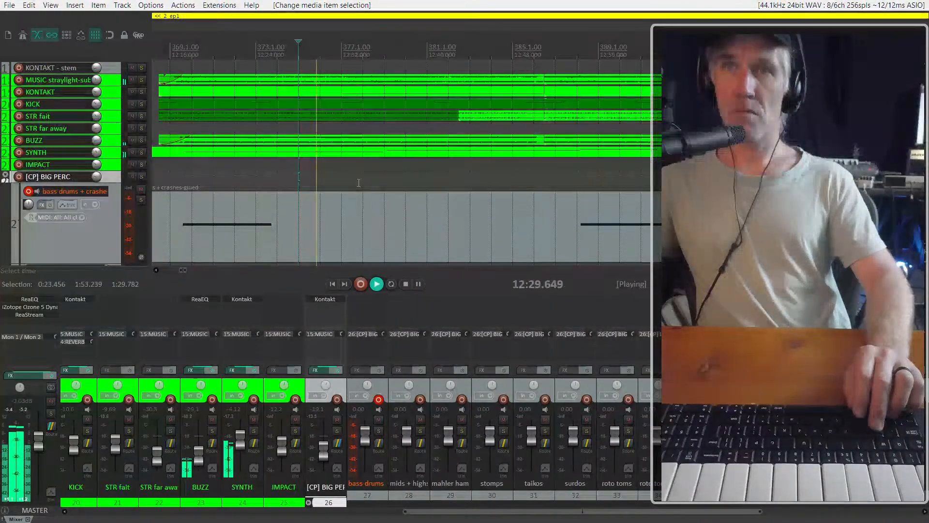
scroll(358, 183, down, 2)
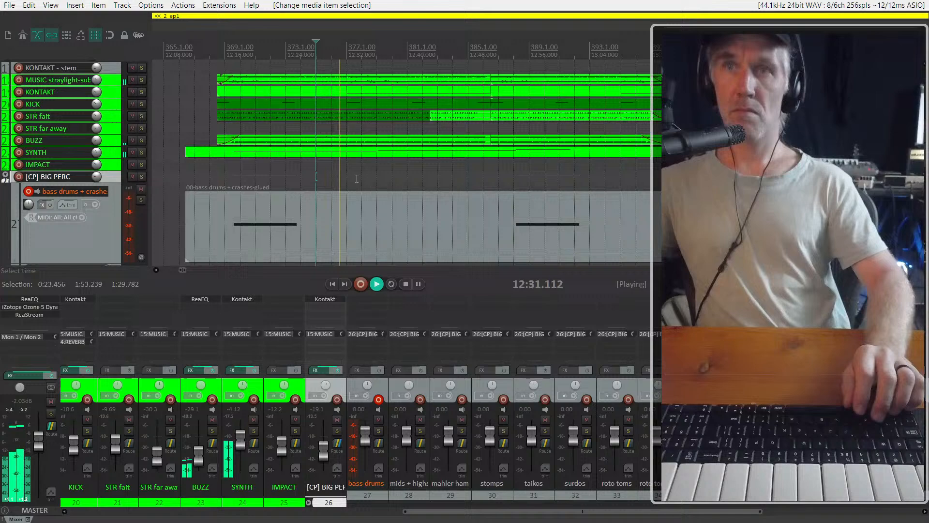
click(370, 155)
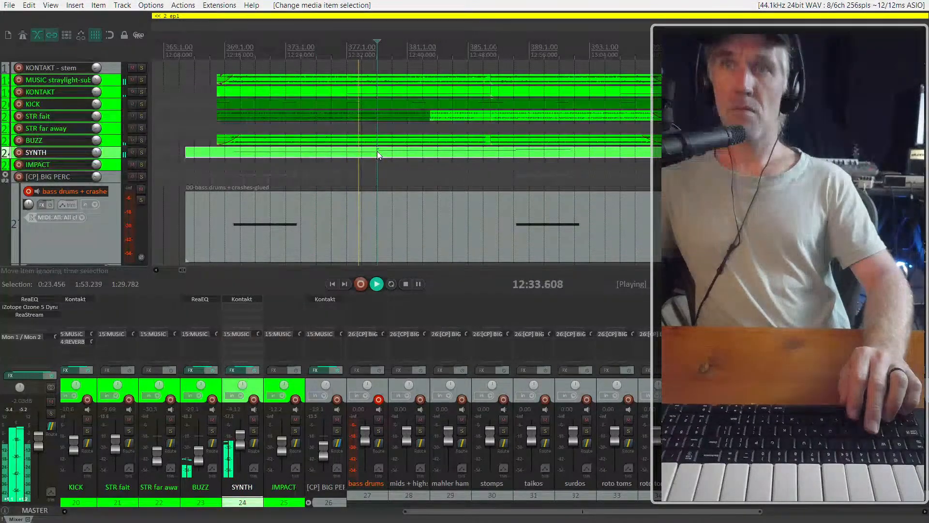
click(405, 156)
click(409, 155)
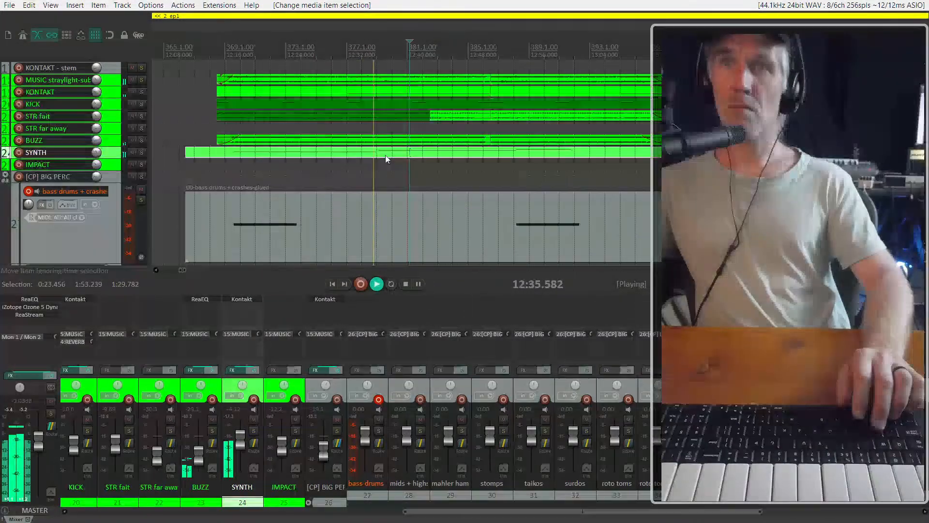
click(395, 155)
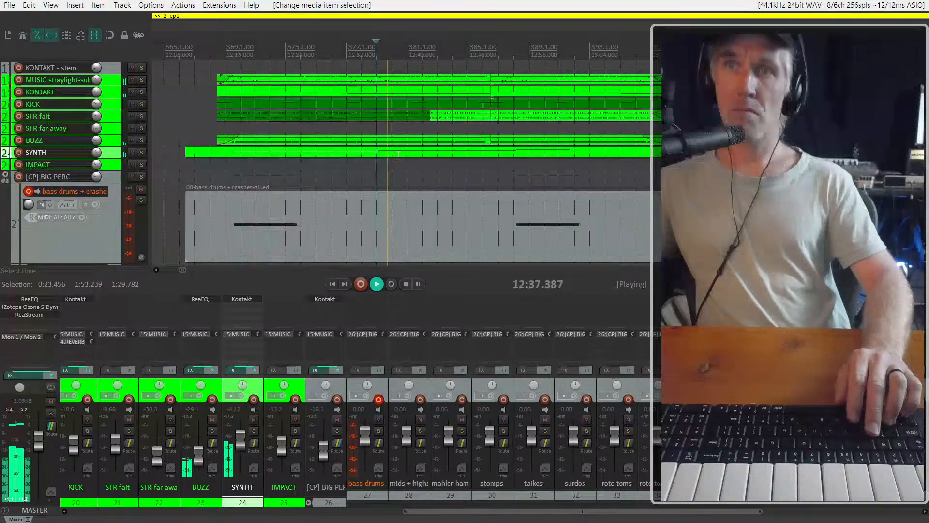
key(Delete)
key(ctrl+z)
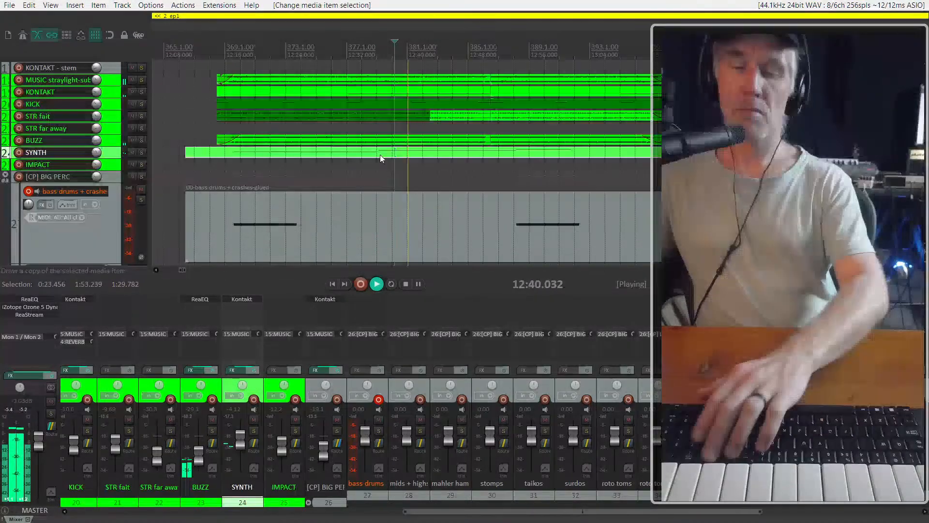
Enlarge the SYNTH track, split its item just before the second note near bar 379, and mute the part after the split
key(ctrl+Up)
click(352, 181)
scroll(350, 181, up, 3)
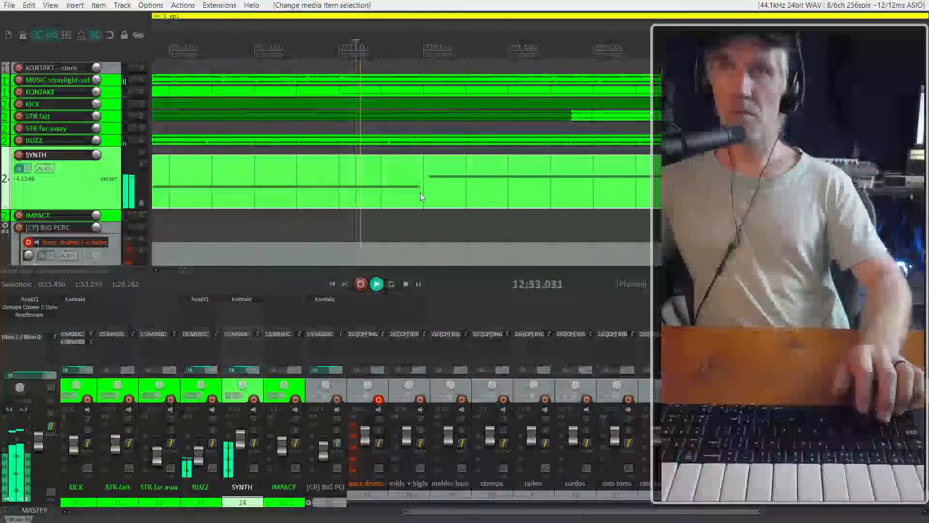
key(s)
click(437, 195)
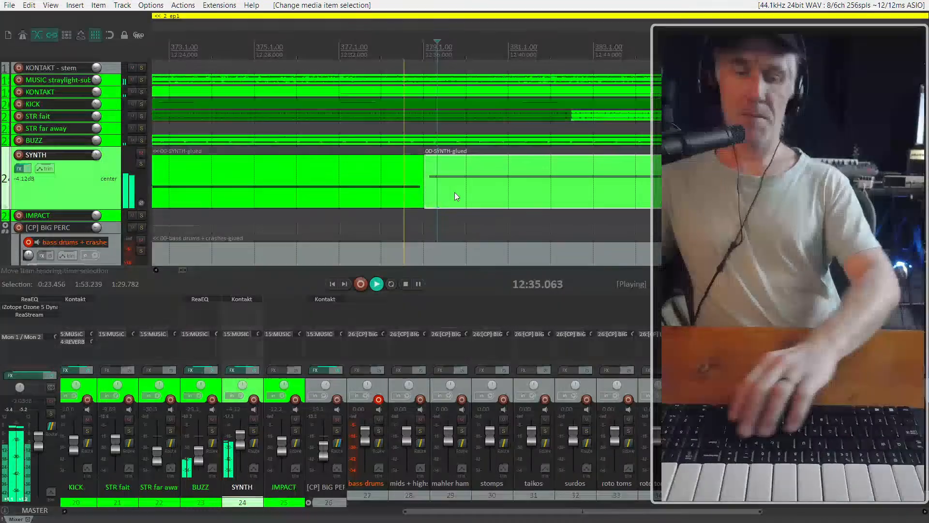
key(m)
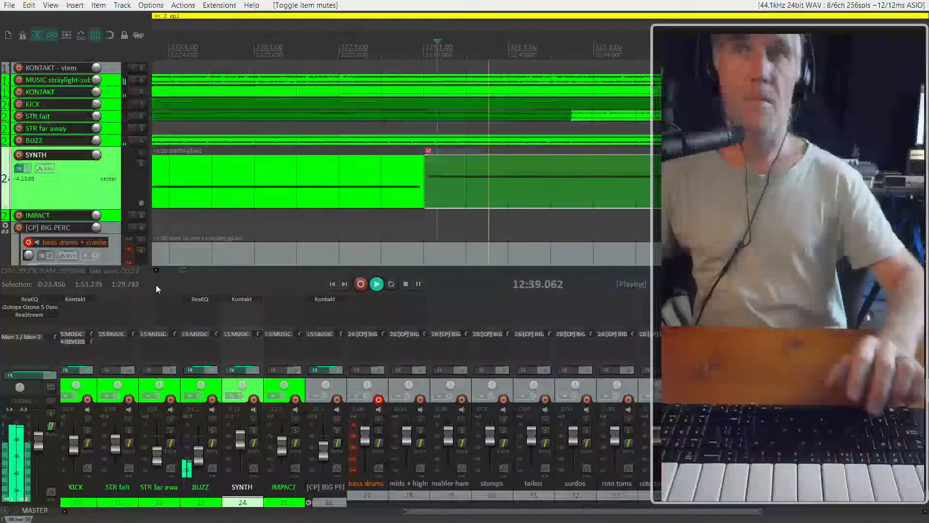
Replay the cue from bar 377 to check the passage with the second SYNTH part muted, and stop playback
scroll(402, 242, down, 5)
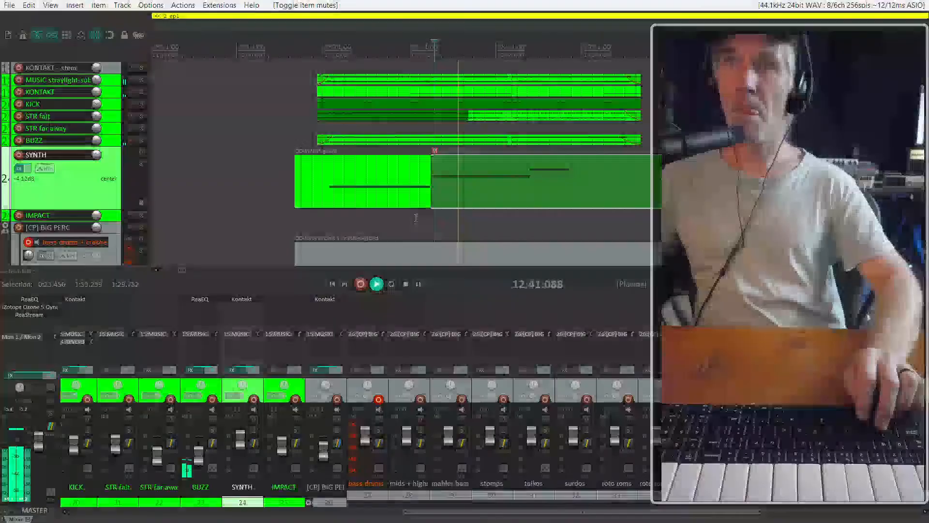
click(416, 222)
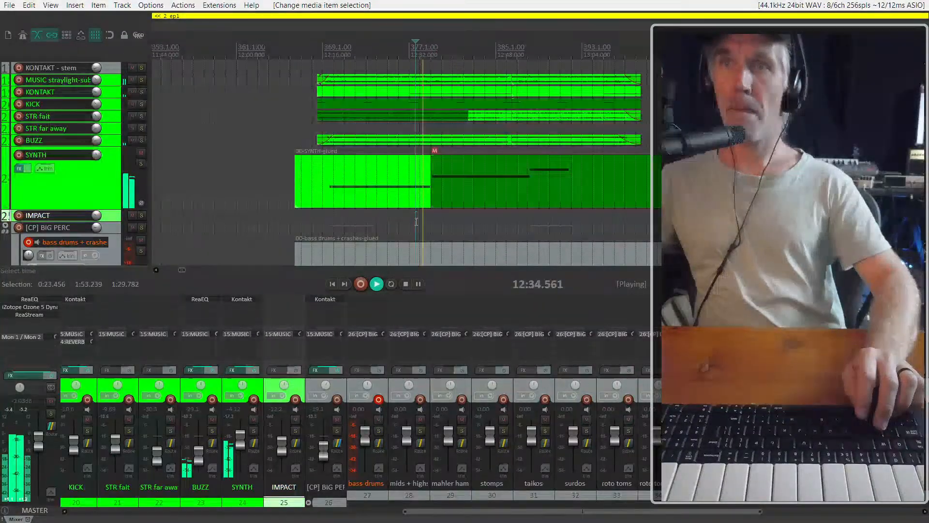
scroll(414, 222, up, 2)
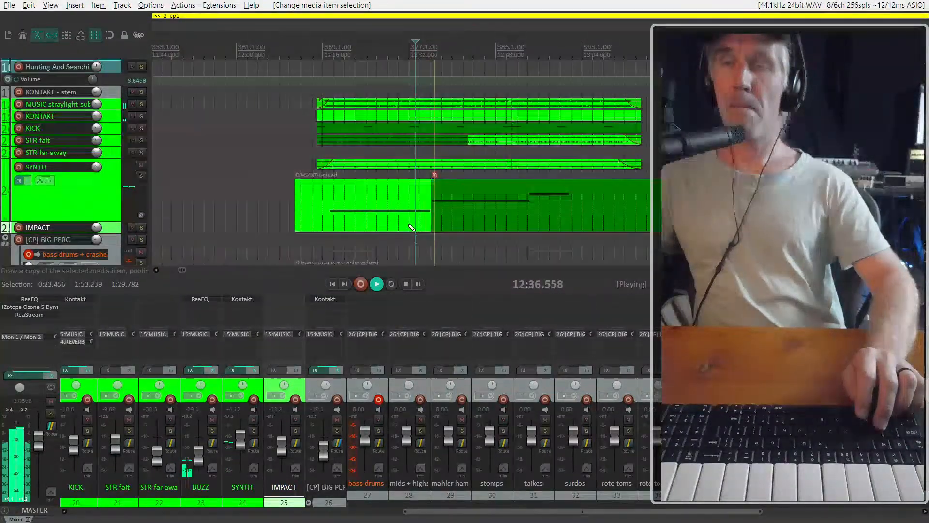
scroll(389, 181, right, 3)
scroll(318, 167, down, 3)
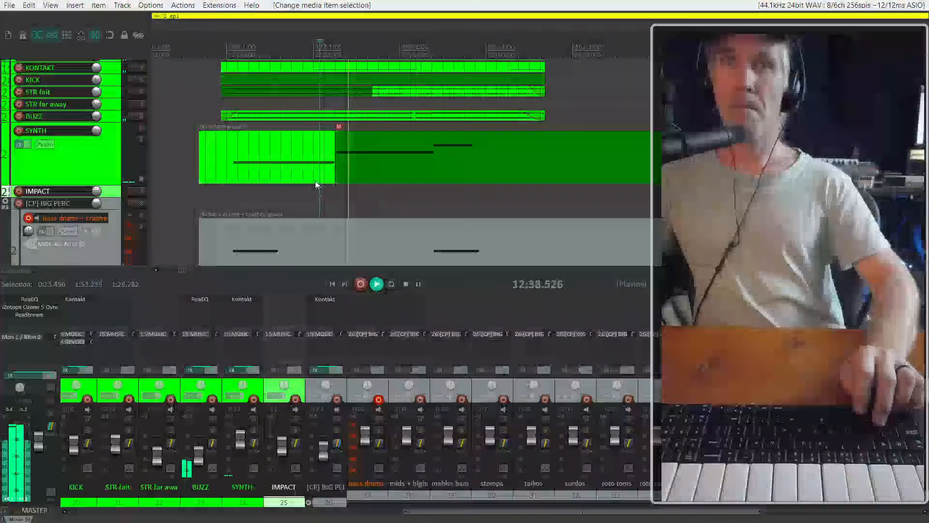
key(space)
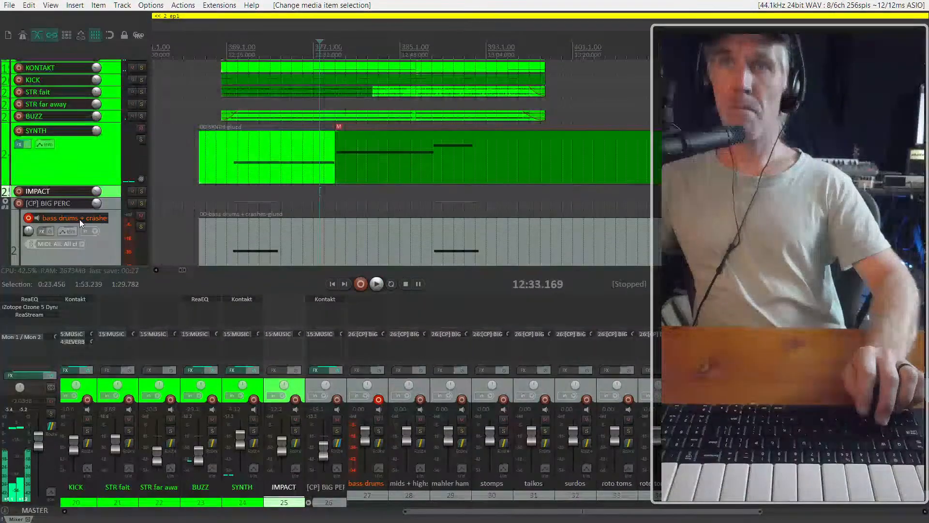
Look through the percussion tracks in the [CP] BIG PERC folder, from mids + highs to monster swooshes
scroll(77, 222, down, 5)
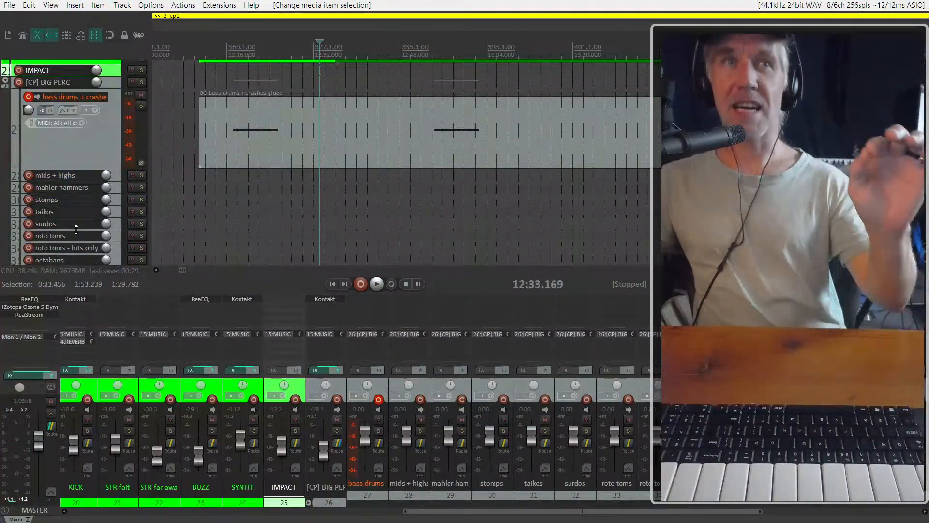
scroll(77, 226, down, 4)
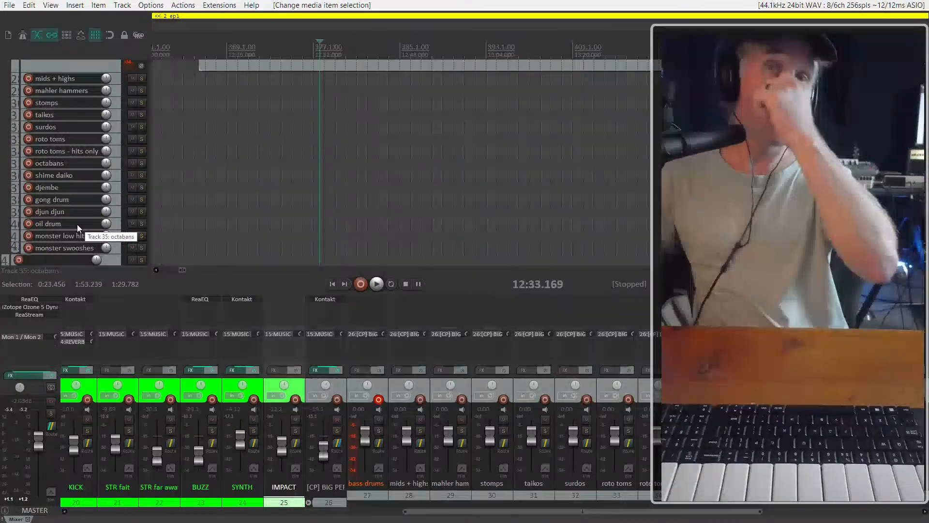
scroll(103, 193, down, 3)
scroll(104, 193, down, 2)
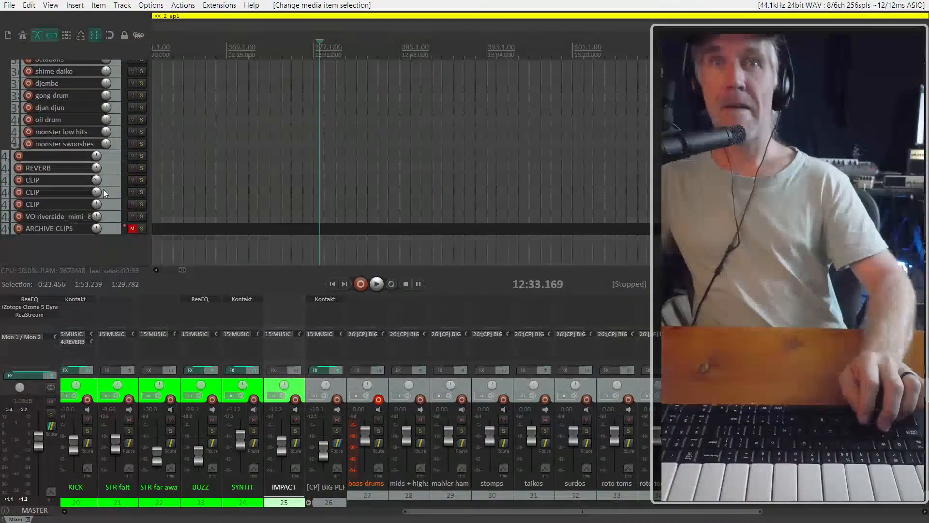
scroll(103, 193, up, 2)
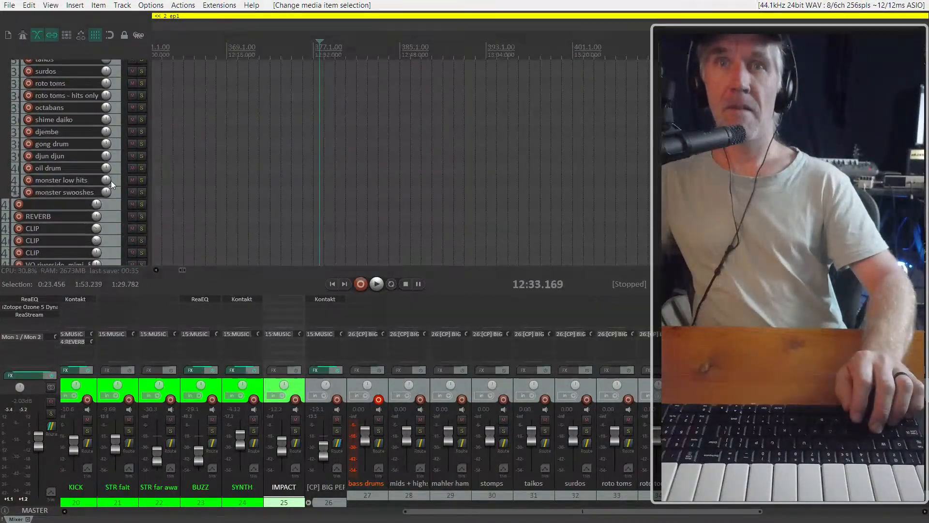
click(111, 182)
scroll(82, 170, up, 2)
scroll(82, 170, up, 5)
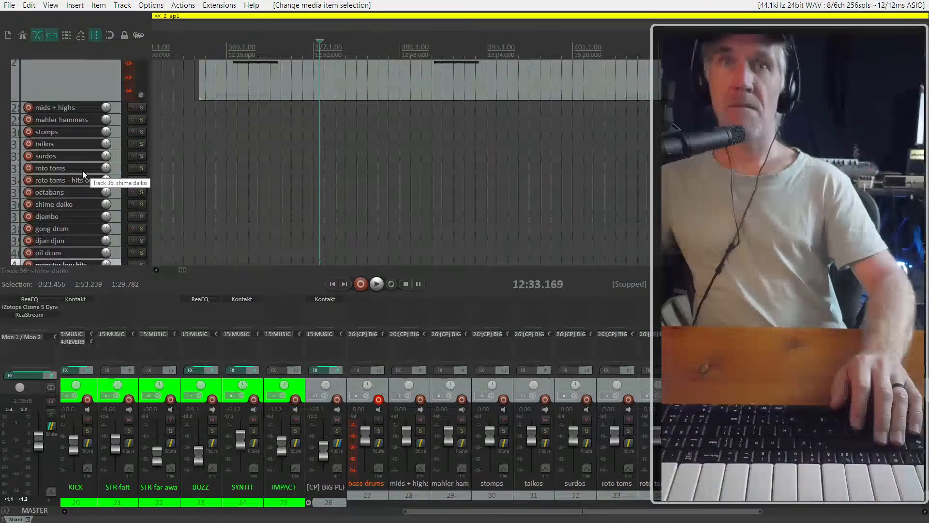
click(92, 177)
scroll(92, 177, up, 3)
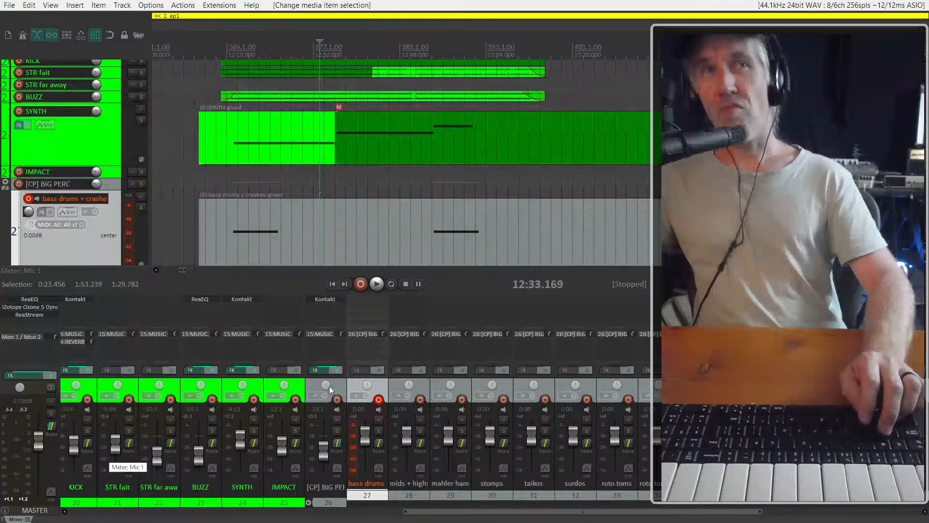
Hide the volume envelope of the Hunting And Searching track
scroll(346, 210, down, 4)
scroll(52, 167, up, 5)
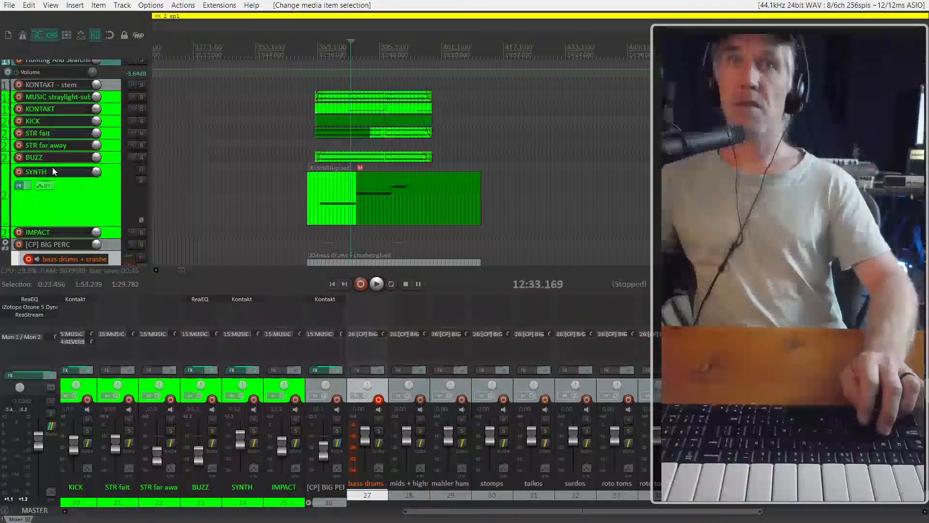
click(117, 109)
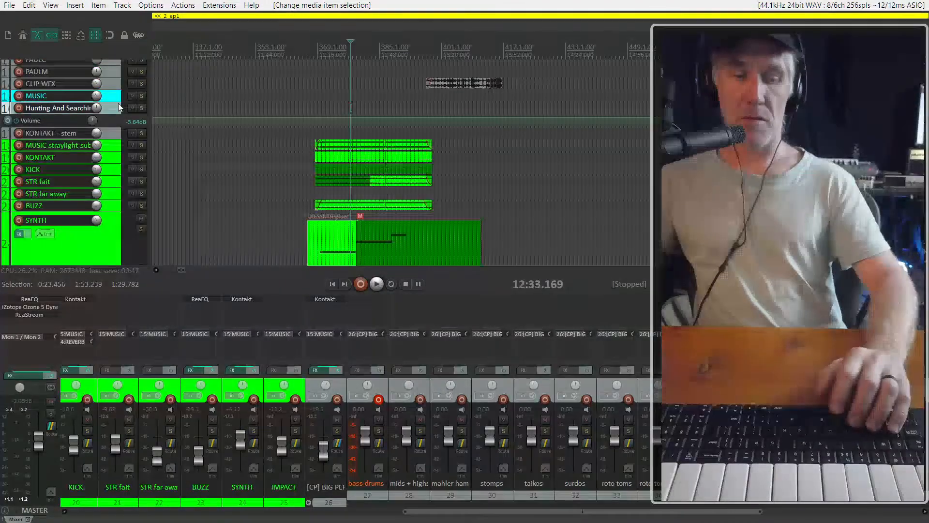
key(v)
scroll(92, 169, down, 3)
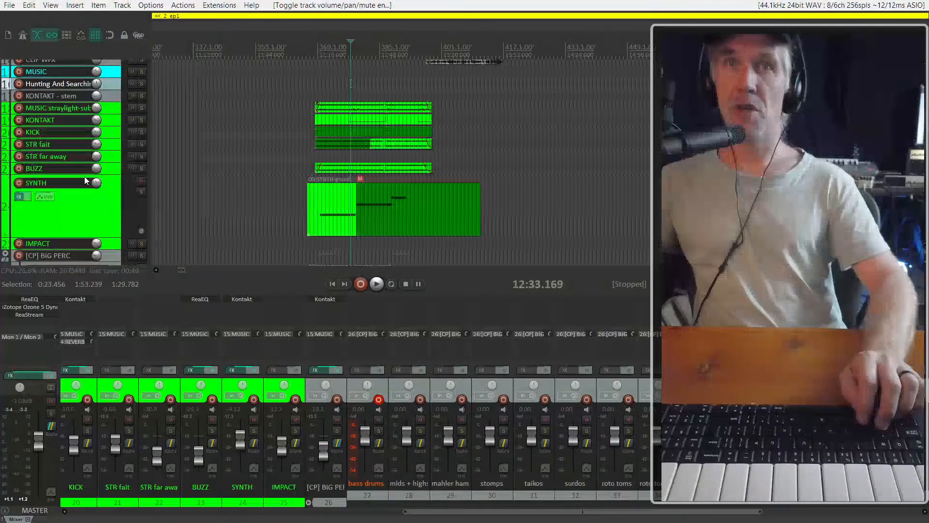
Open the Kontakt instrument on the [CP] BIG PERC folder track
scroll(98, 178, down, 7)
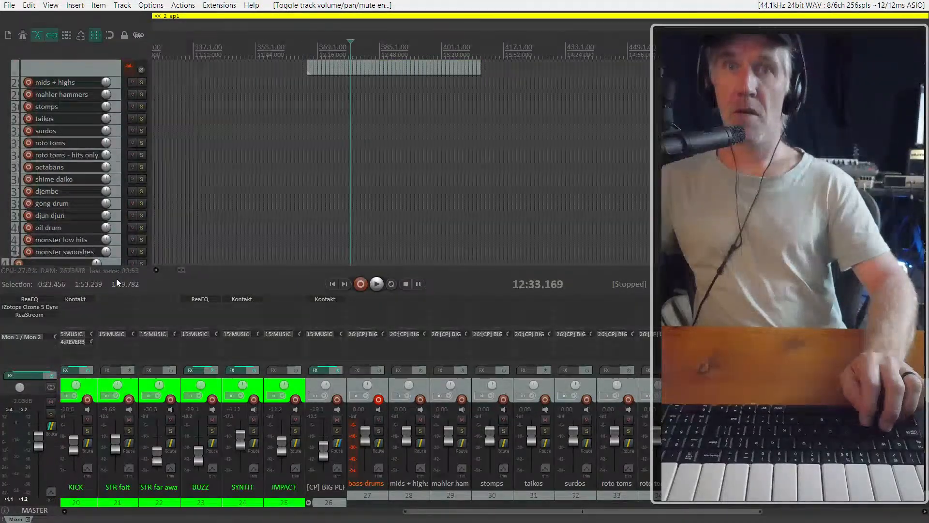
scroll(116, 278, down, 2)
click(327, 507)
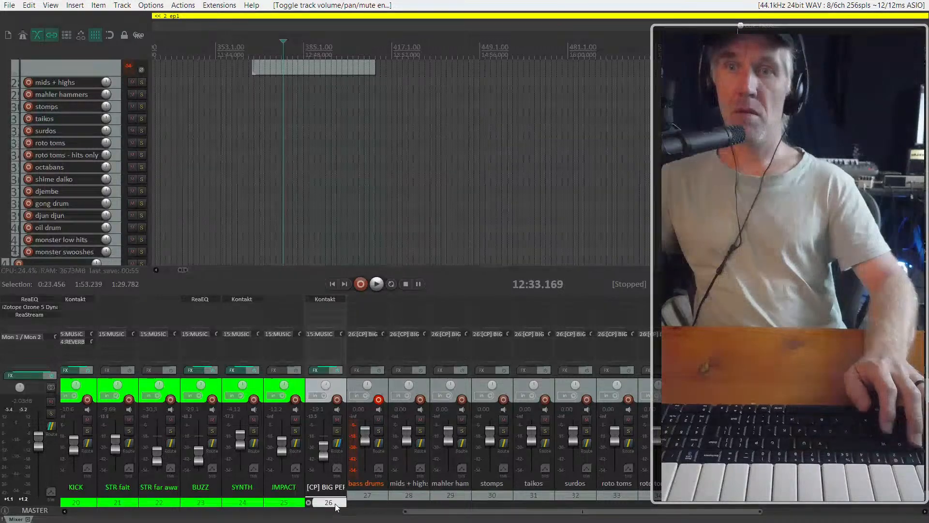
click(323, 301)
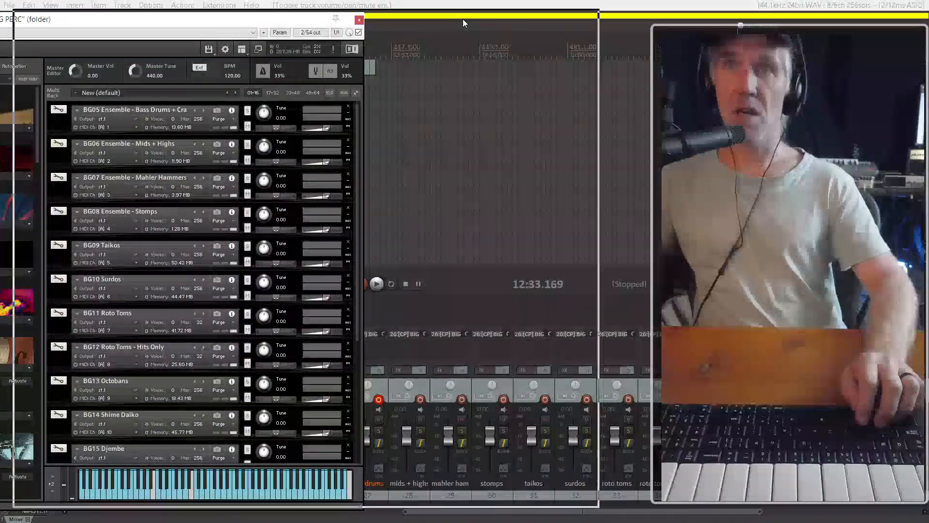
Remove the instruments from BG07 Ensemble - Mahler Hammers to BG14 Shime Daiko from the Kontakt rack
scroll(411, 346, down, 1)
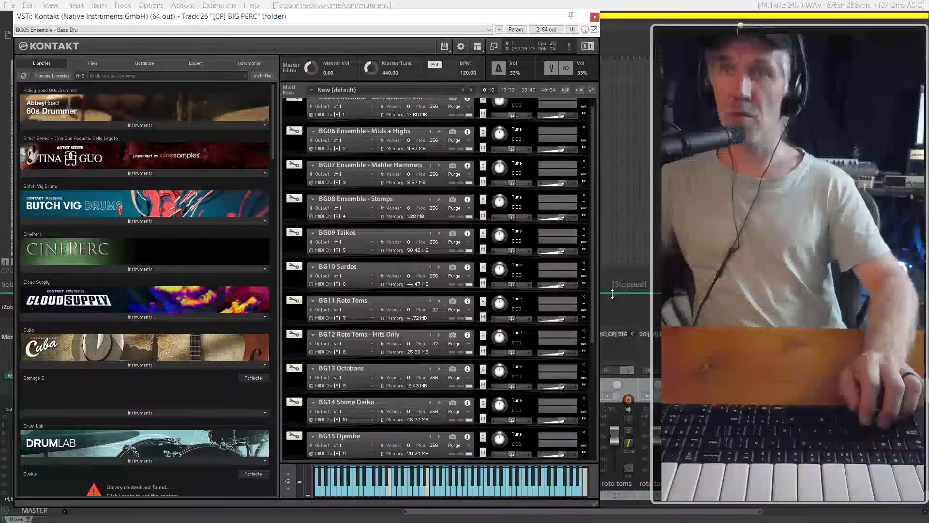
click(584, 297)
click(584, 297)
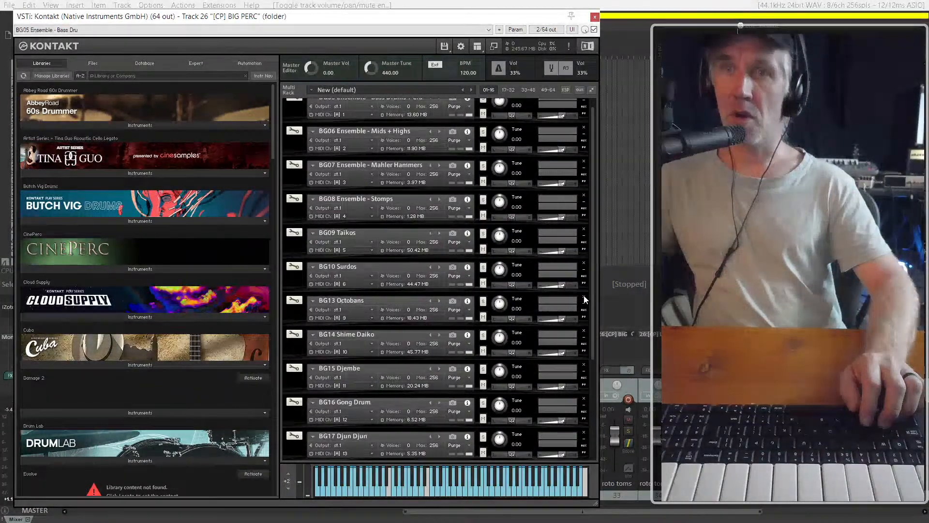
click(584, 298)
click(584, 297)
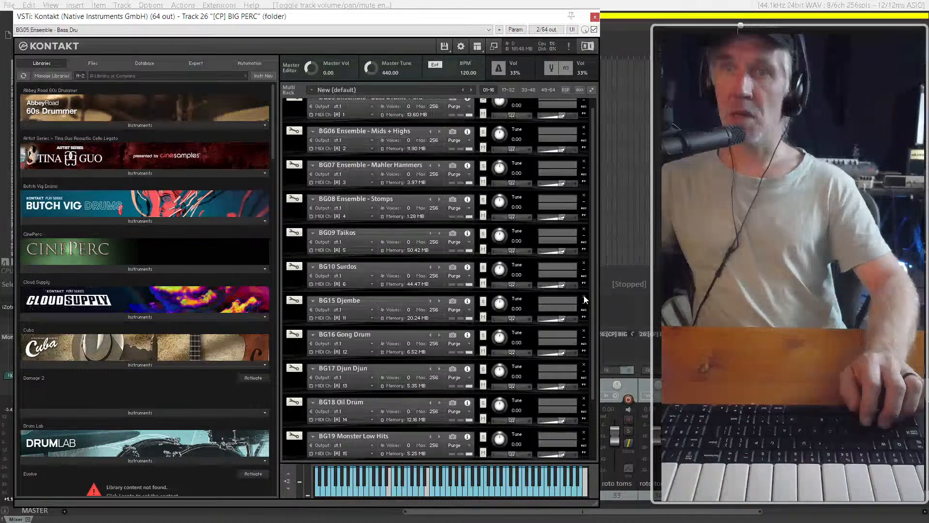
click(584, 230)
click(584, 229)
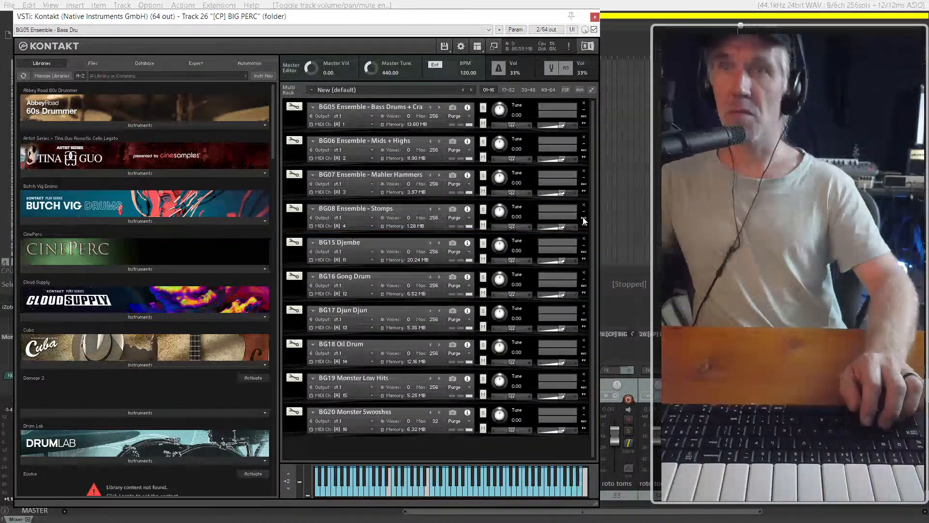
click(584, 206)
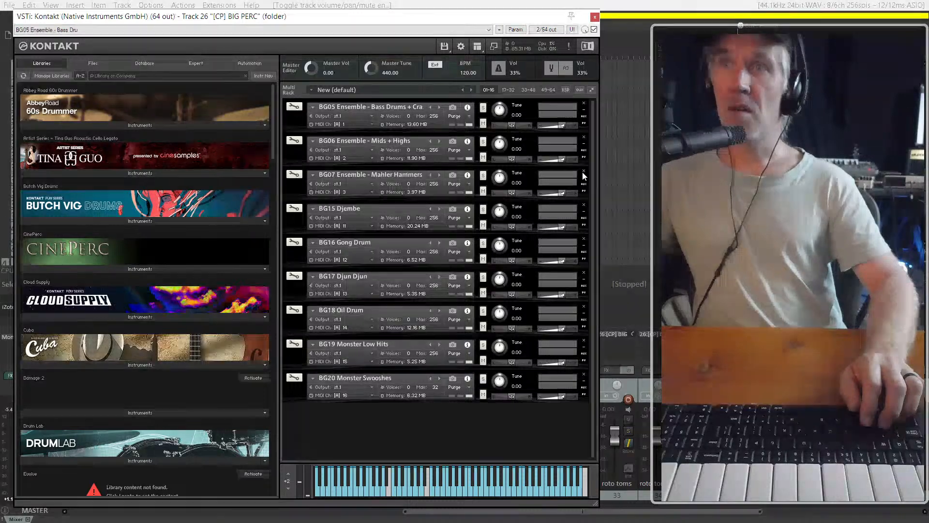
click(584, 172)
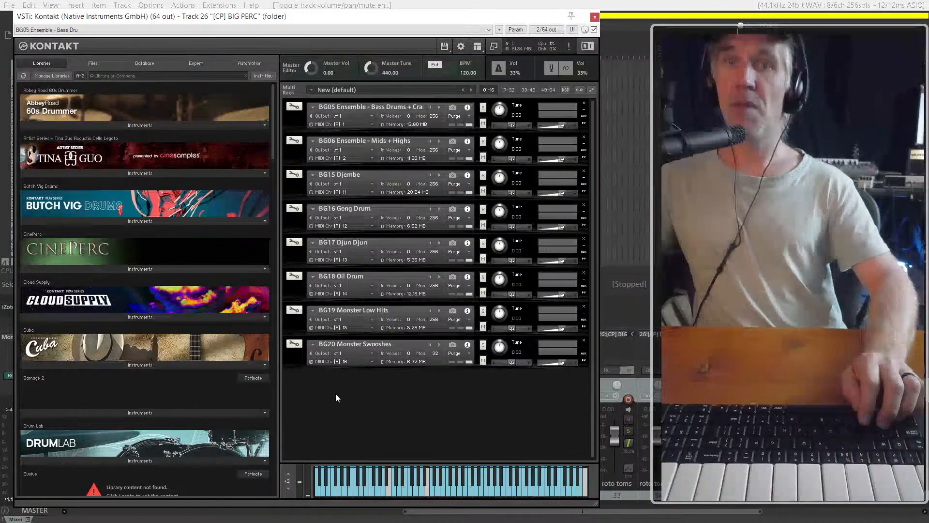
Filter the Kontakt libraries for "cinep" and list the instrument folders of CinePerc
right_click(320, 395)
right_click(359, 395)
scroll(158, 357, down, 15)
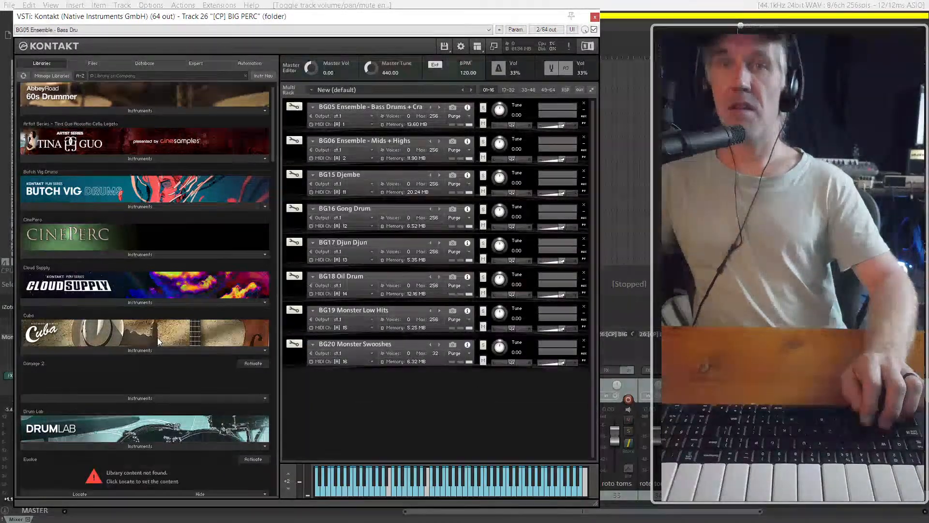
scroll(173, 344, down, 15)
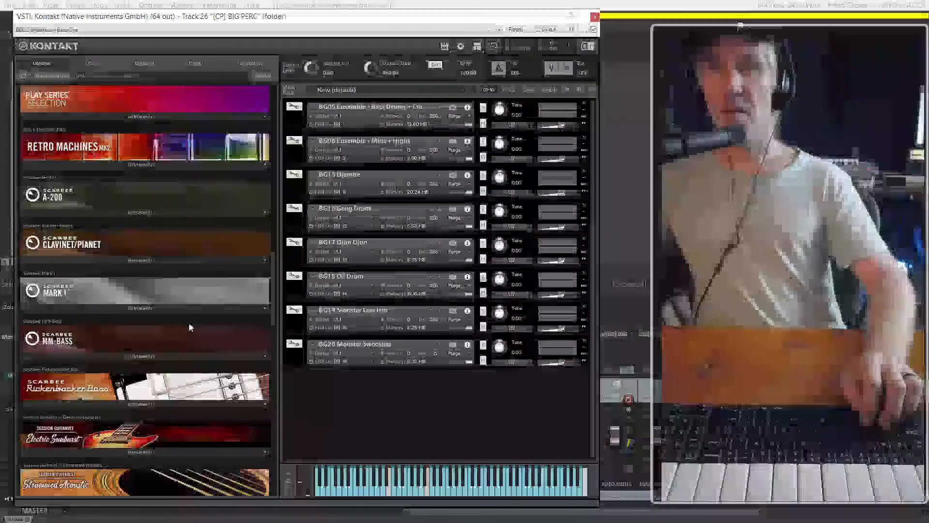
scroll(209, 367, down, 8)
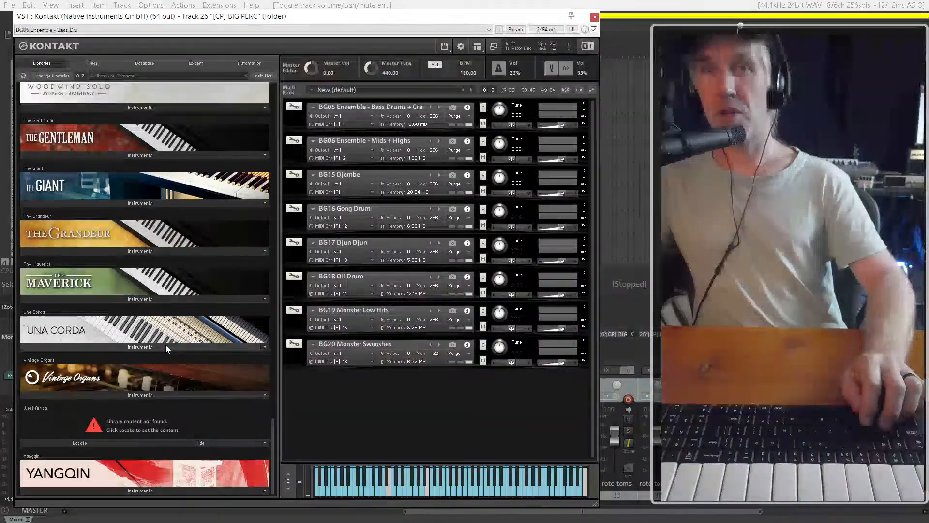
scroll(165, 345, up, 10)
scroll(110, 108, up, 3)
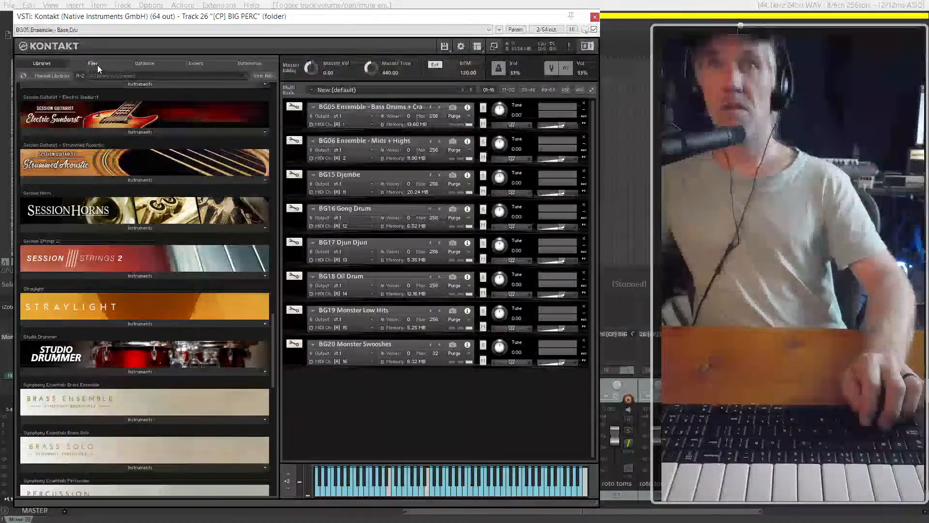
click(123, 74)
text(cinep)
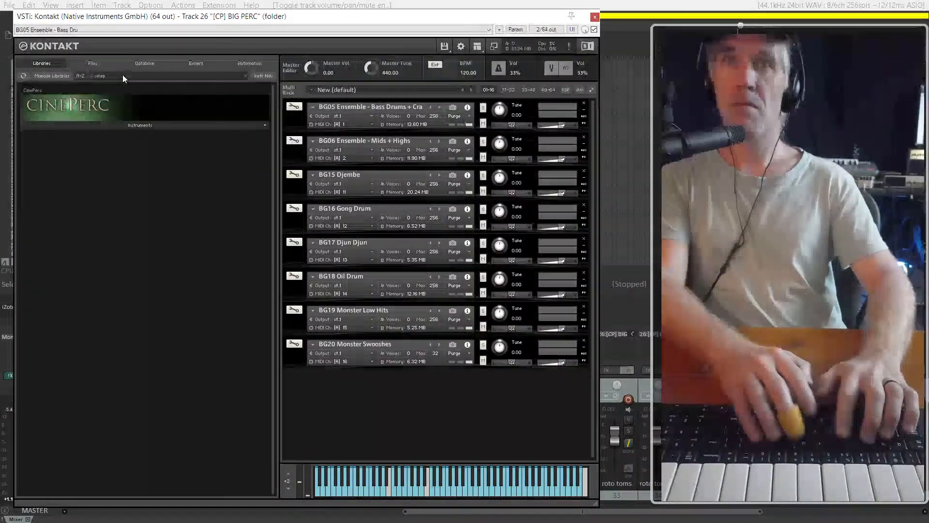
click(163, 126)
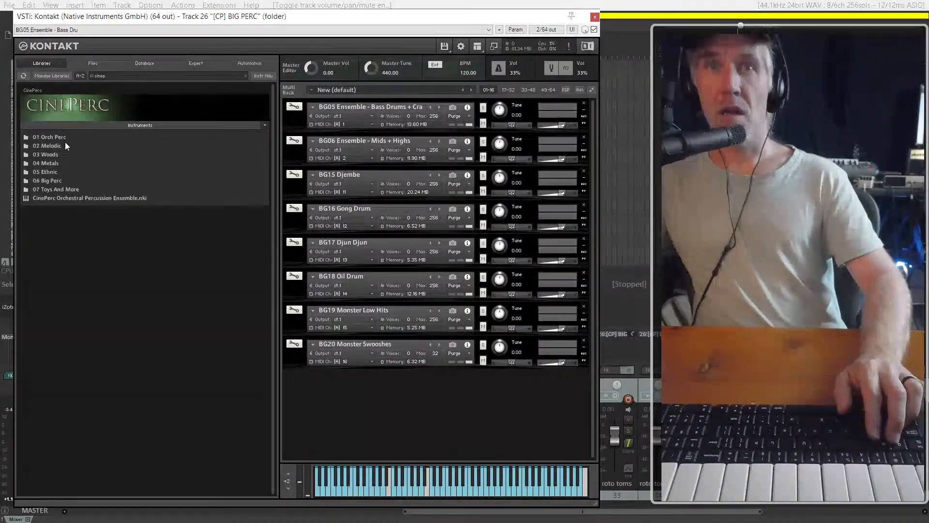
Load WD01 Wood Blocks.nki from CinePerc's 03 Woods folder into the Kontakt rack
double_click(54, 153)
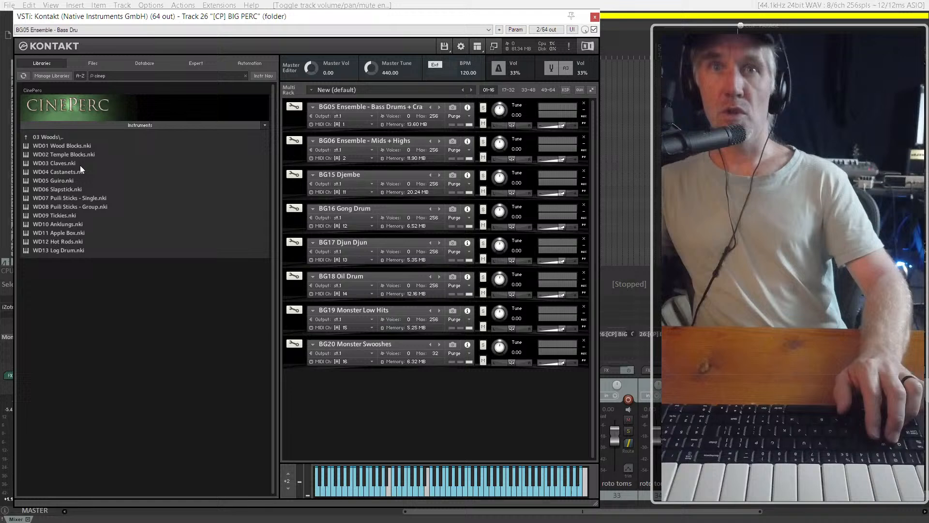
click(62, 143)
drag(321, 379, 385, 365)
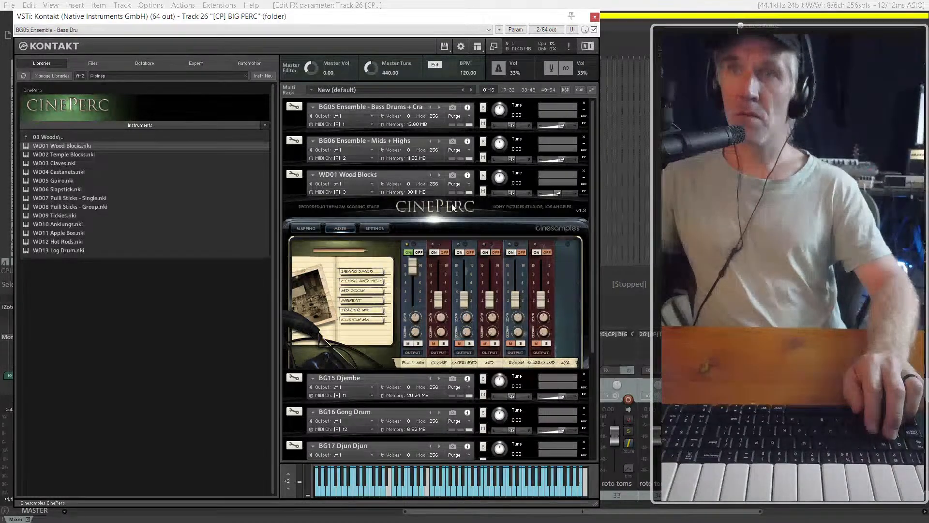
Close the Kontakt window and look through the project's tracks in the Track Manager
click(618, 155)
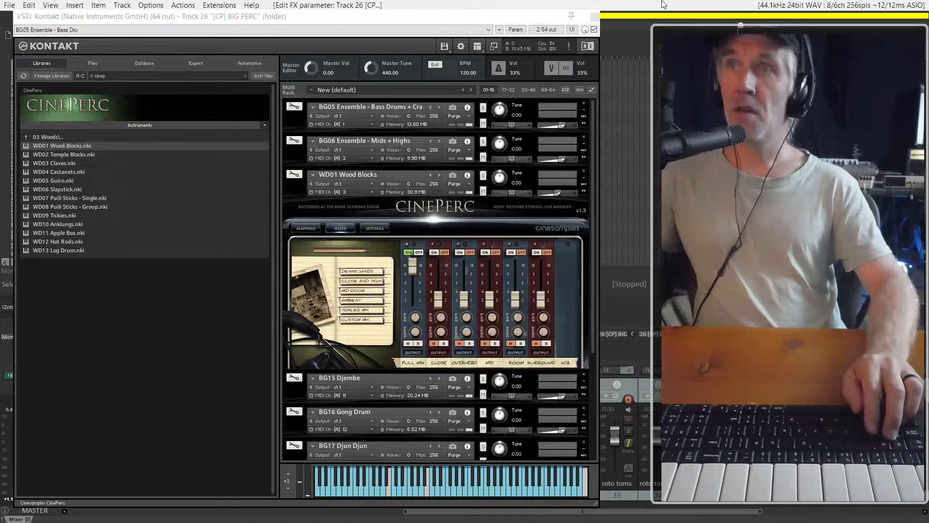
click(496, 18)
key(Escape)
scroll(382, 247, down, 2)
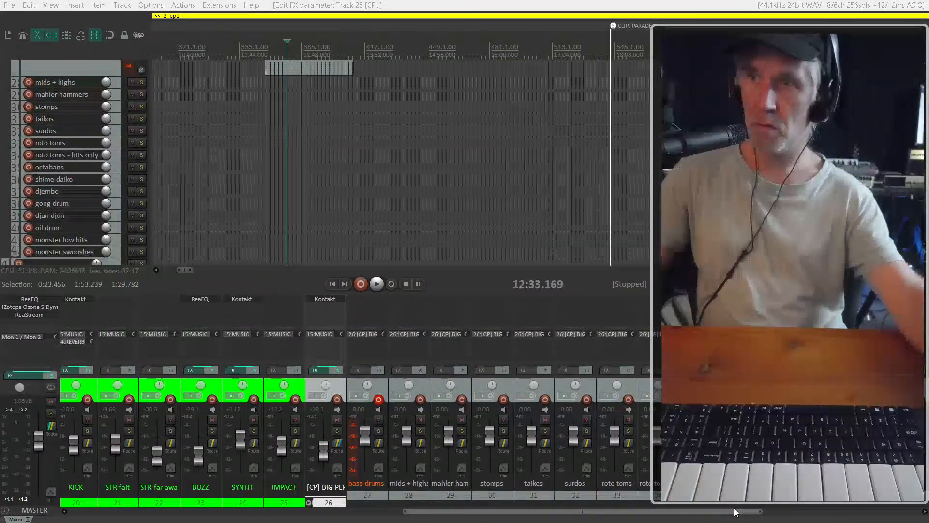
drag(736, 510, 680, 511)
key(ctrl+shift+m)
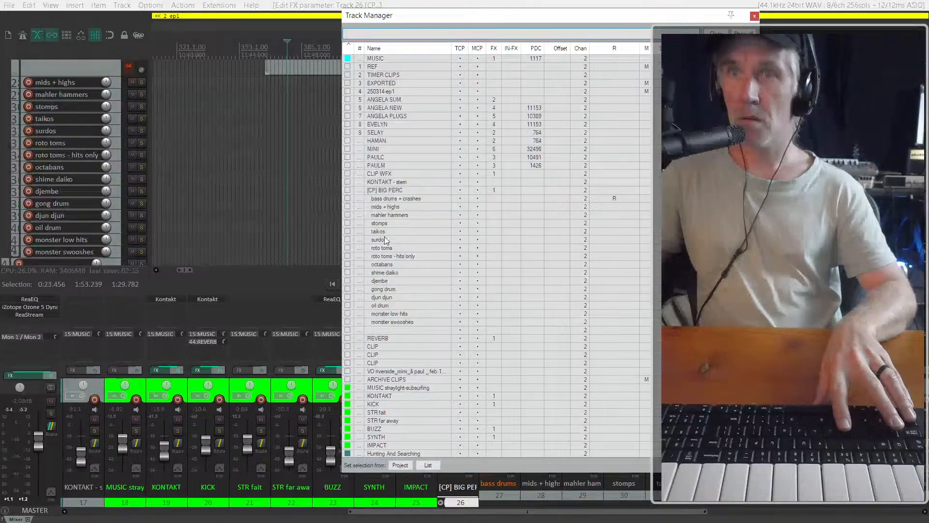
scroll(393, 363, down, 1)
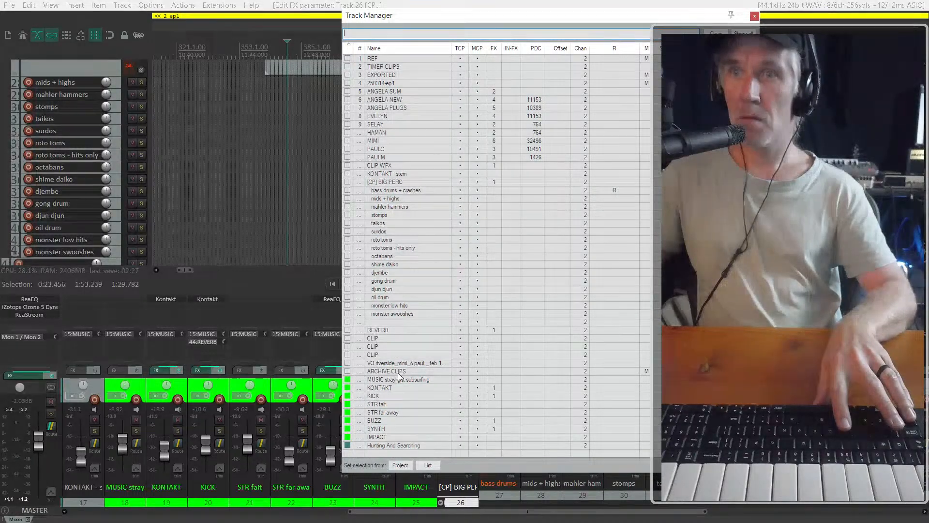
scroll(398, 377, up, 1)
key(Escape)
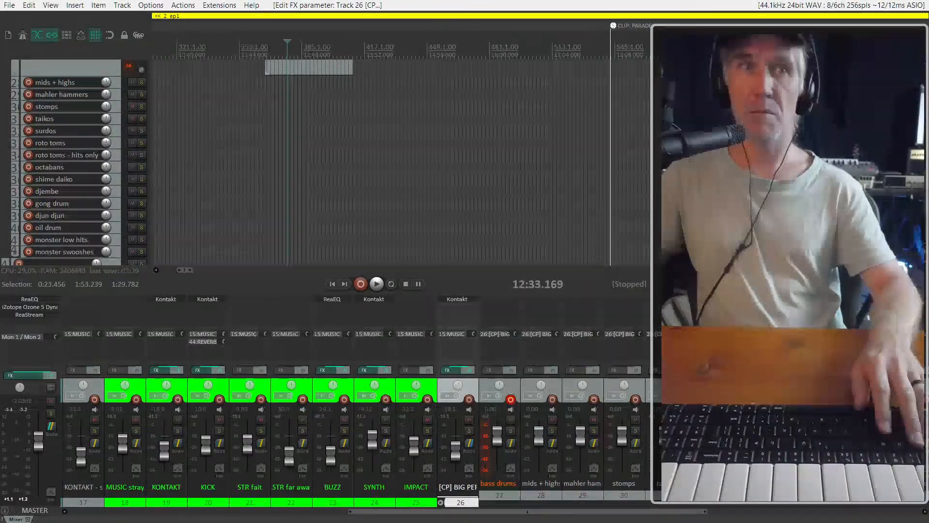
Reopen the [CP] BIG PERC Kontakt to collapse the WD01 Wood Blocks interface, and close the plugin window
key(f)
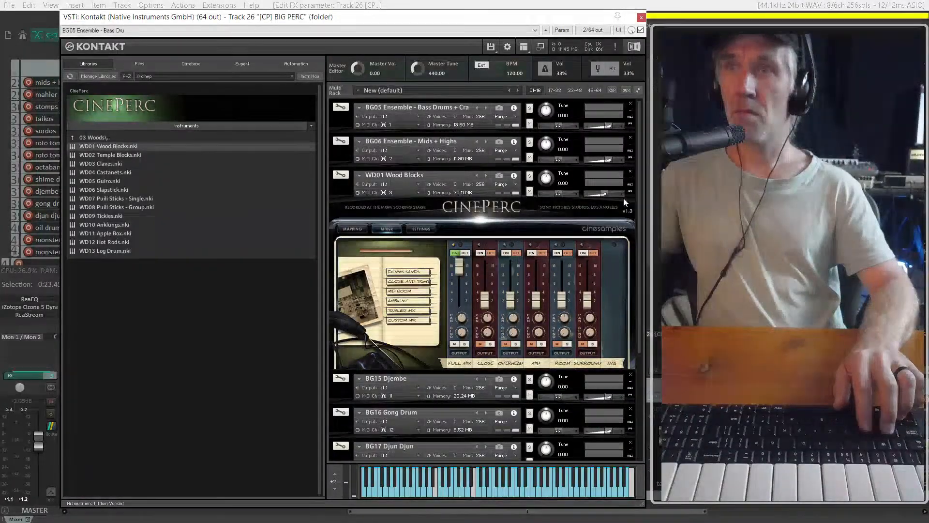
click(630, 179)
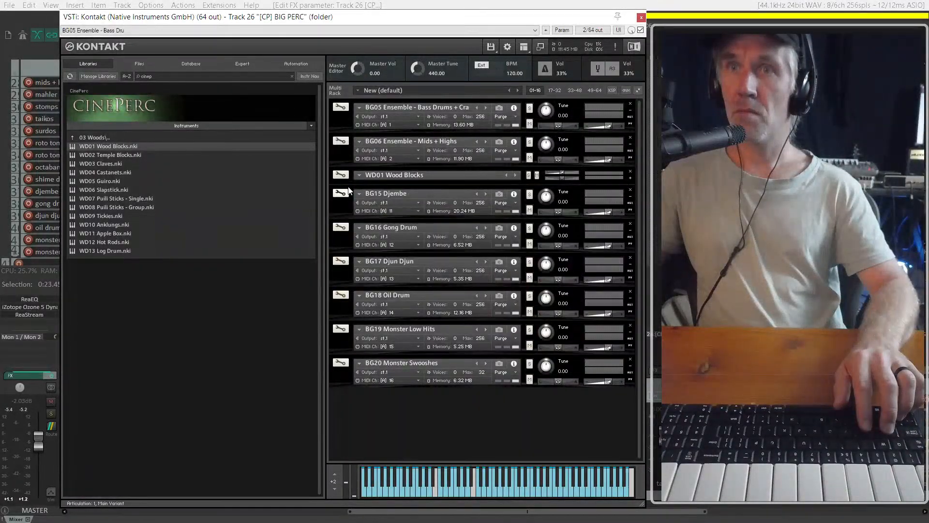
click(630, 178)
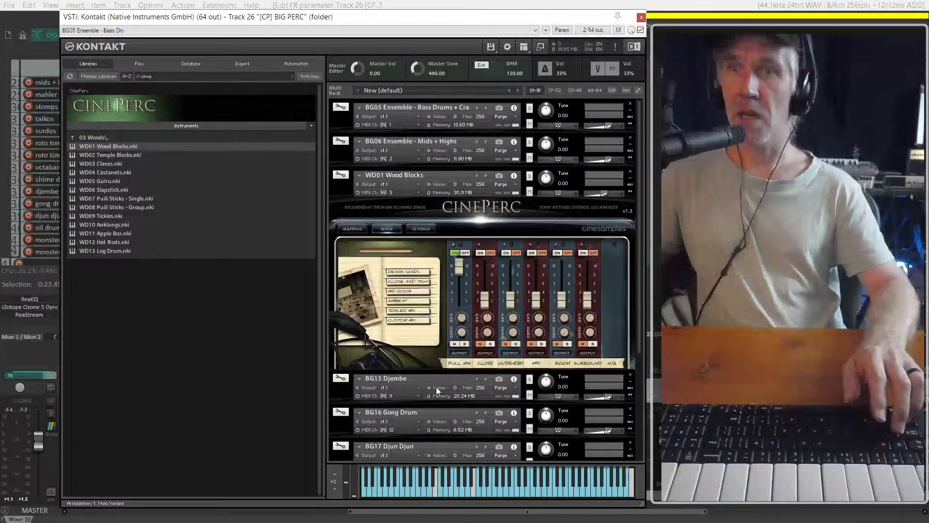
double_click(343, 393)
click(335, 392)
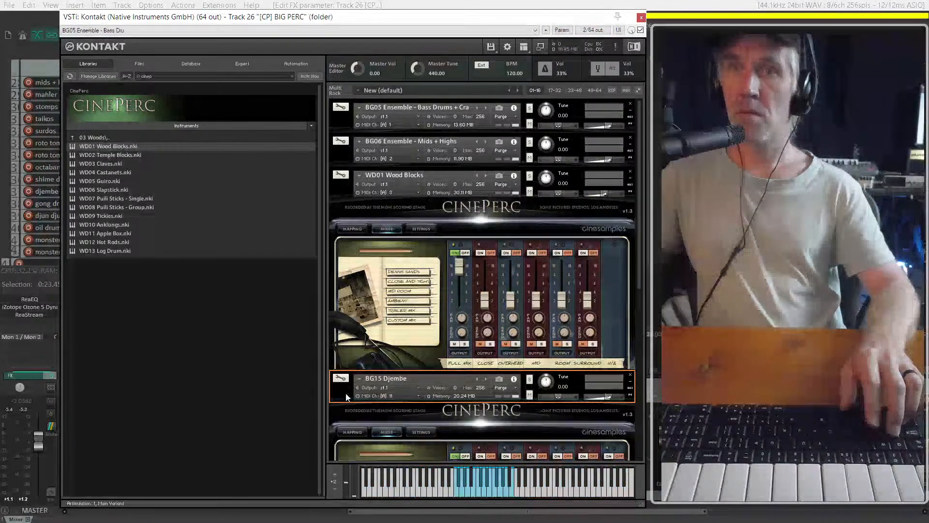
double_click(335, 392)
double_click(338, 187)
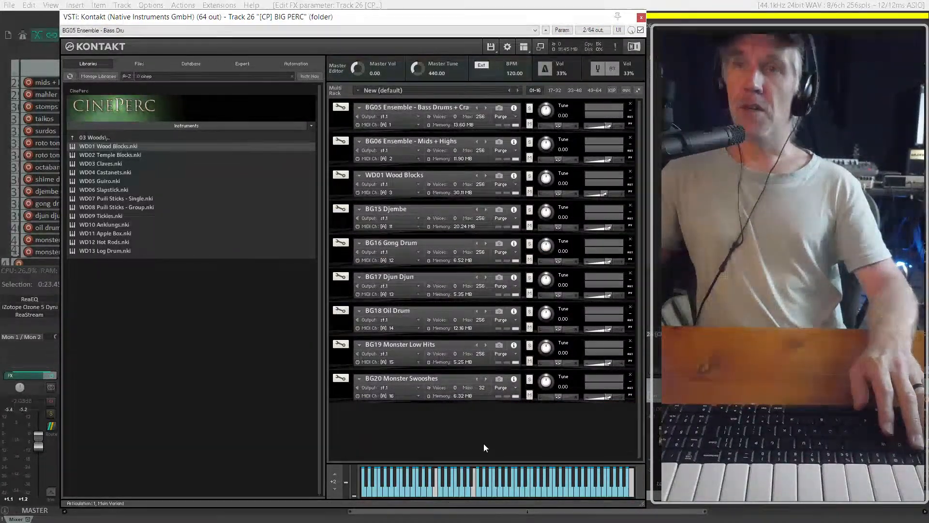
click(678, 53)
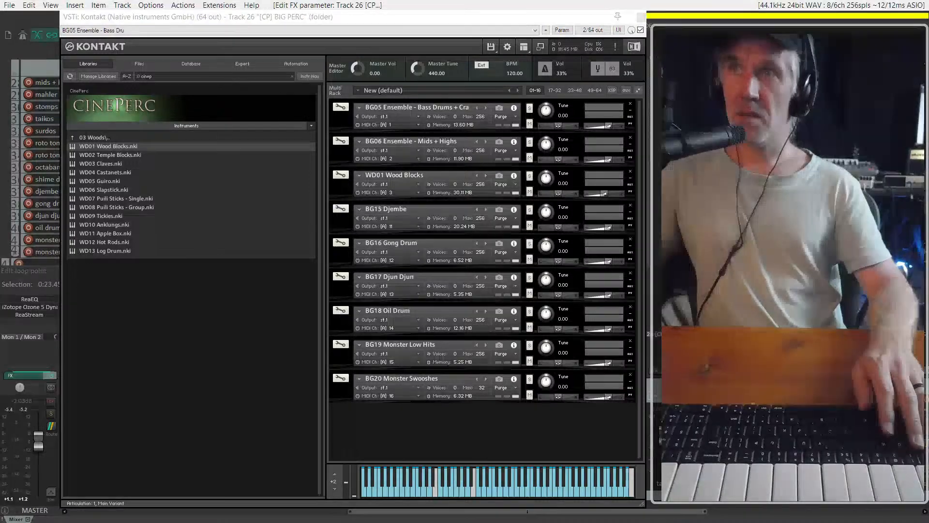
click(687, 118)
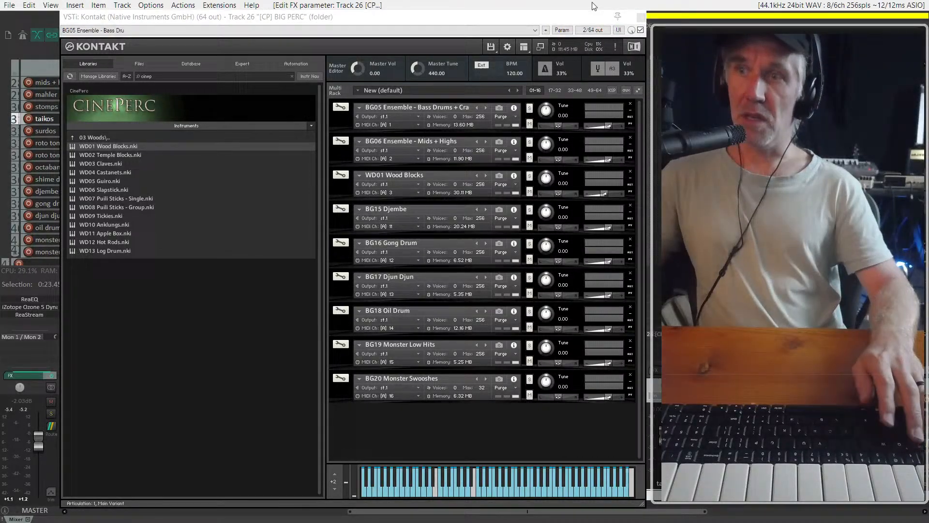
click(641, 17)
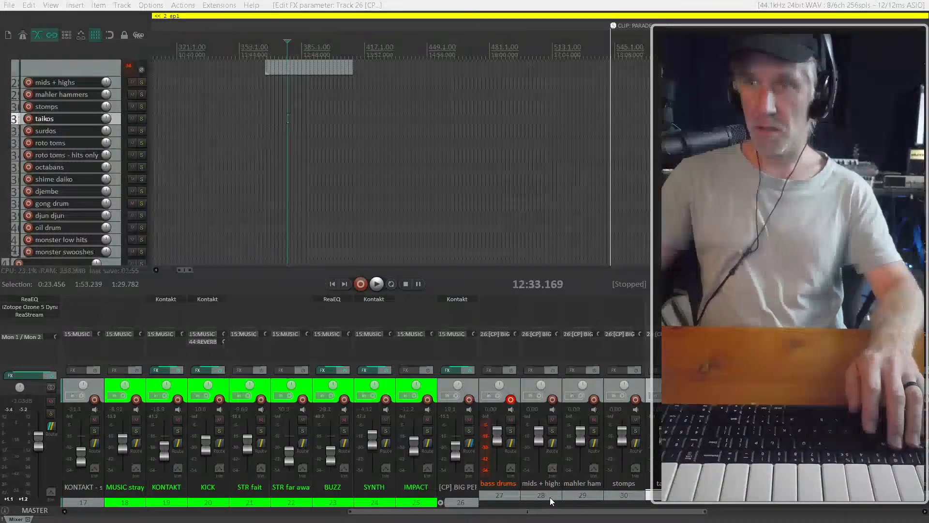
Rename the mahler hammers track to "wood blocks" and arm it for recording in place of the bass drums track
click(595, 400)
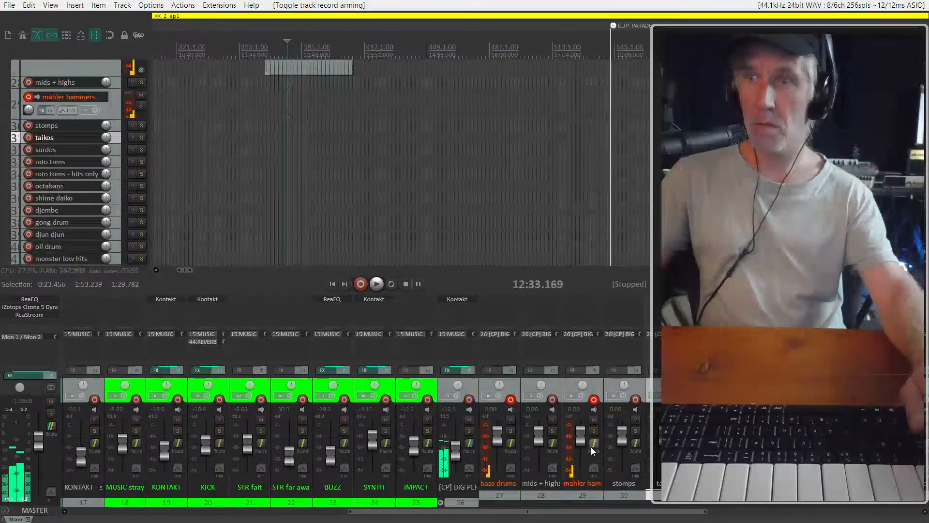
double_click(584, 483)
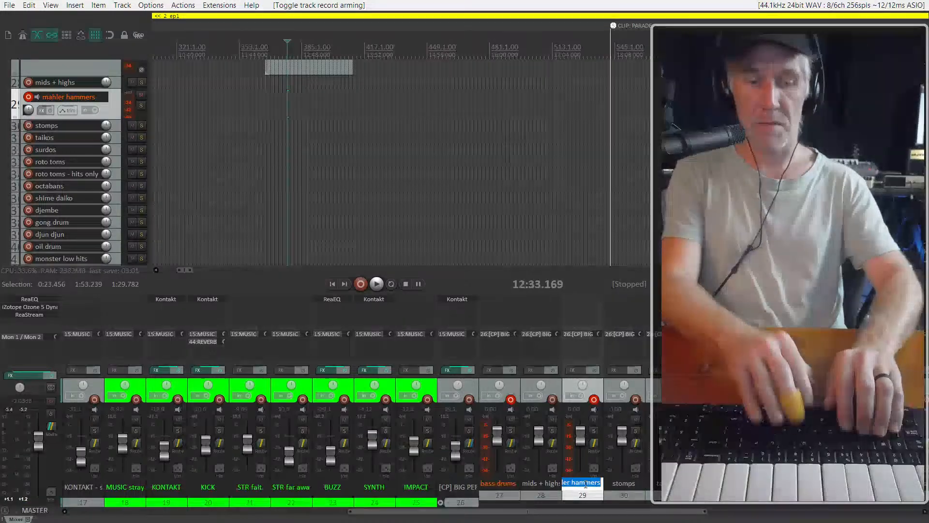
text(wood )
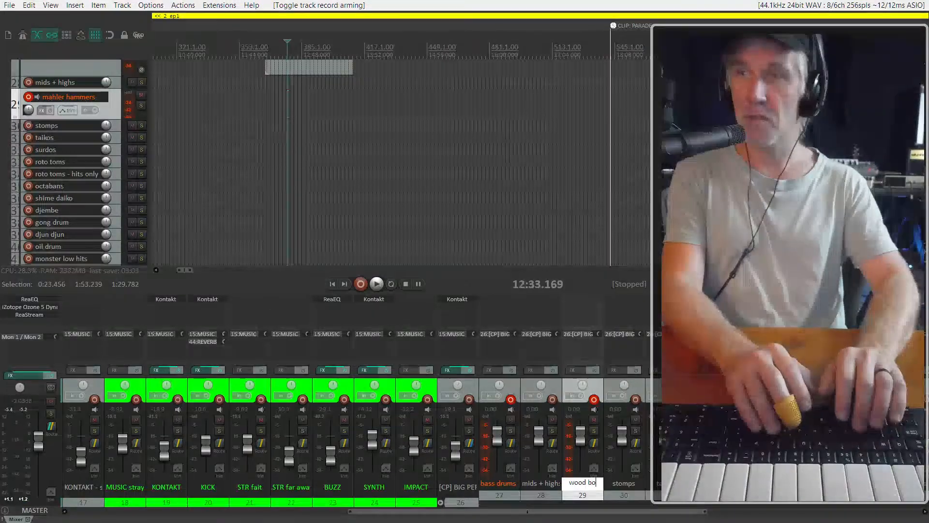
text(blocks)
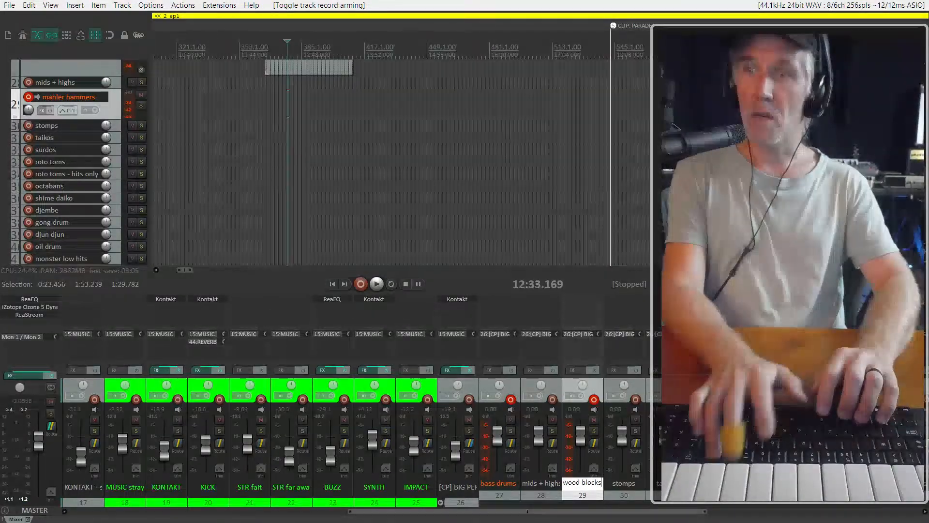
key(Return)
click(511, 399)
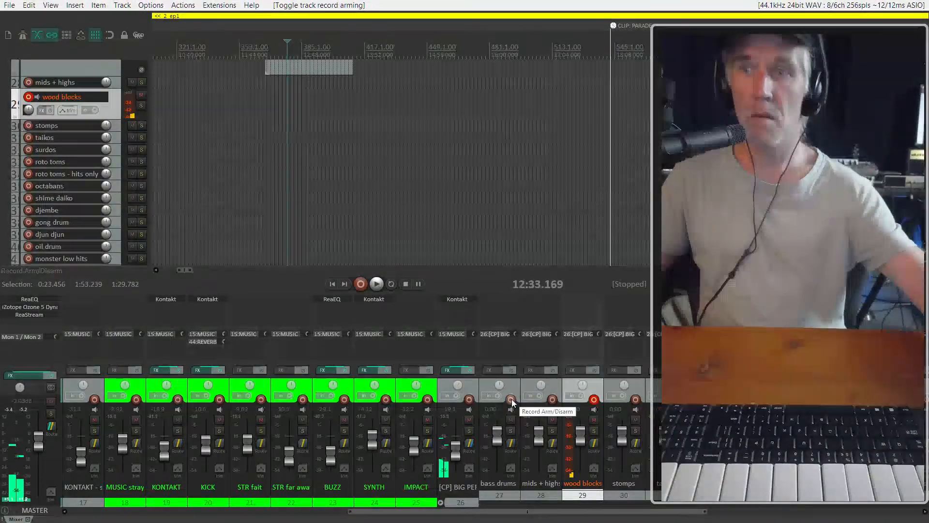
Place the play position at about 12:31 in the ep1 music cue and play a short passage from there
scroll(248, 213, down, 3)
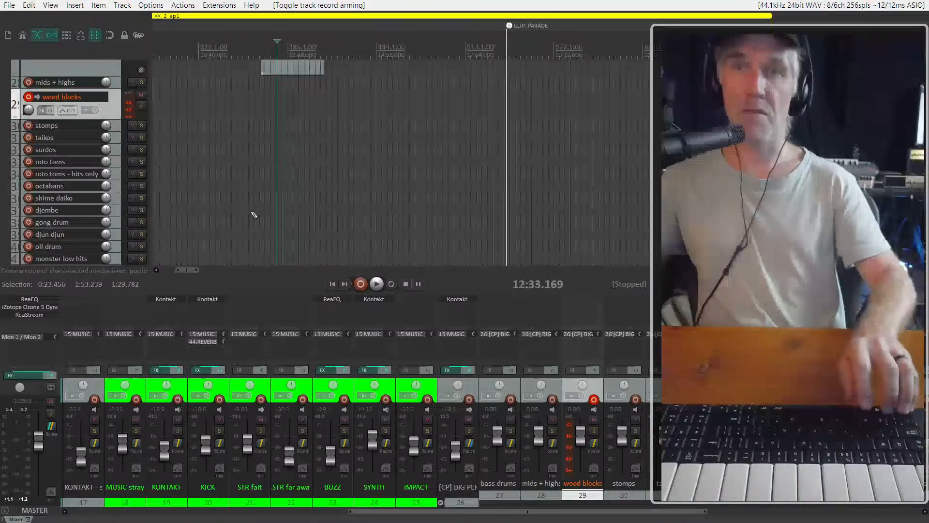
scroll(228, 235, down, 5)
scroll(306, 176, down, 3)
scroll(312, 175, up, 10)
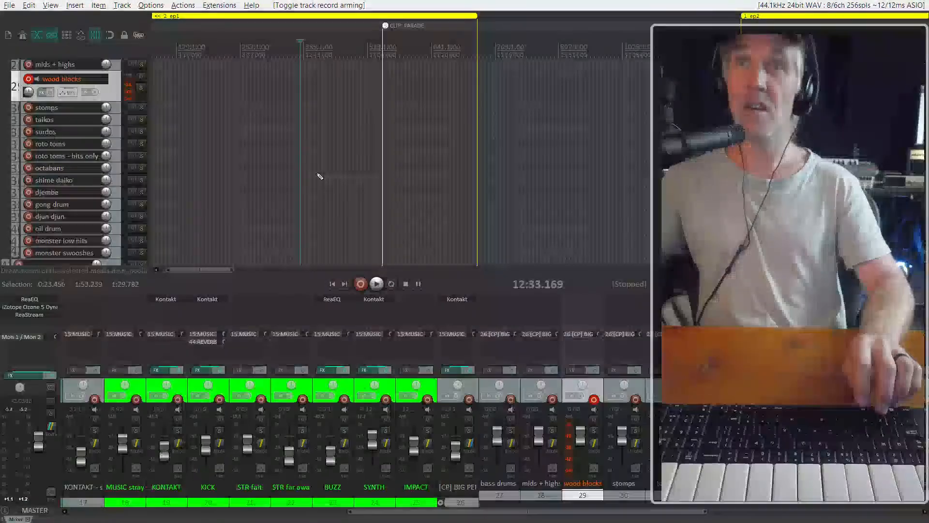
scroll(310, 179, up, 10)
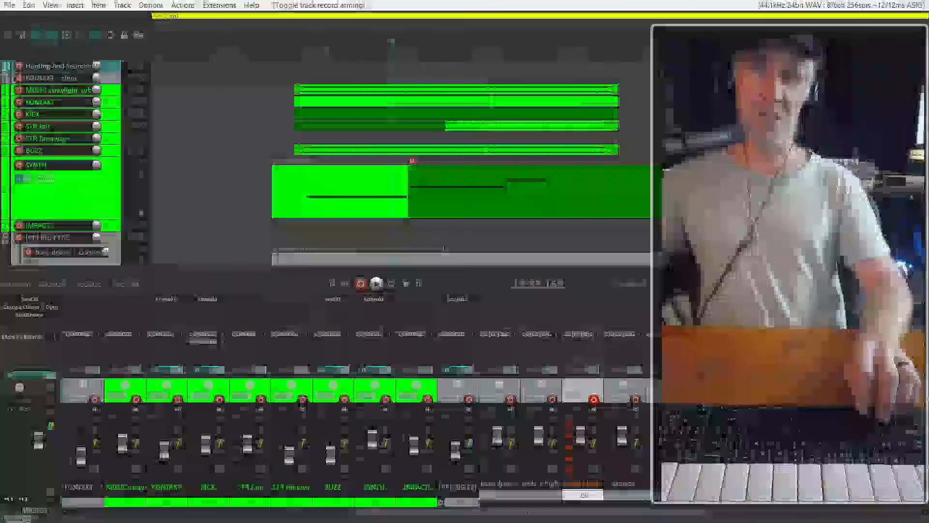
click(394, 232)
key(space)
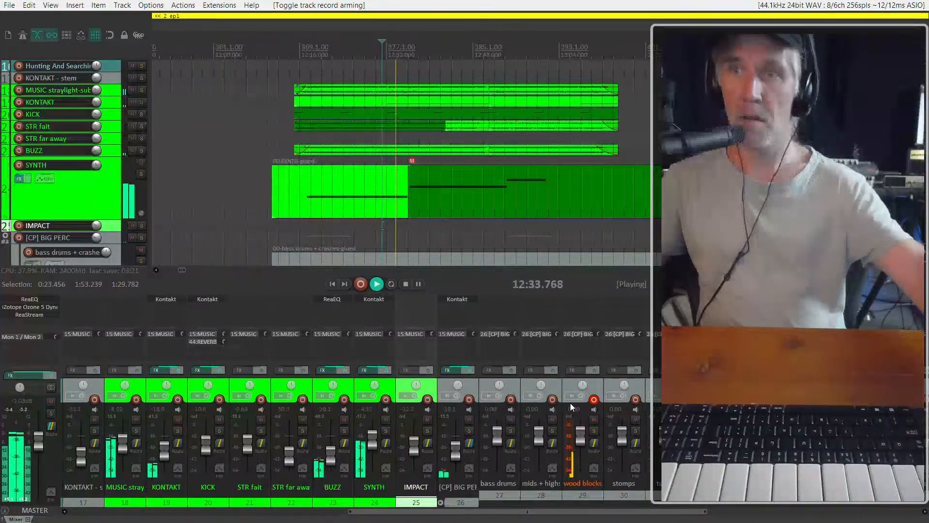
key(space)
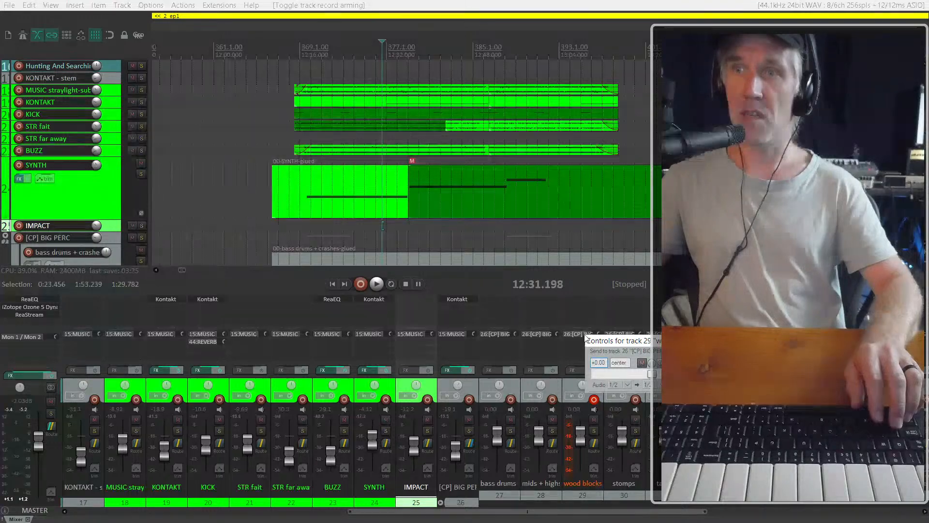
Reopen the [CP] BIG PERC Kontakt, expand WD01 Wood Blocks, and switch its microphone mix from Full Mix to Room
click(456, 299)
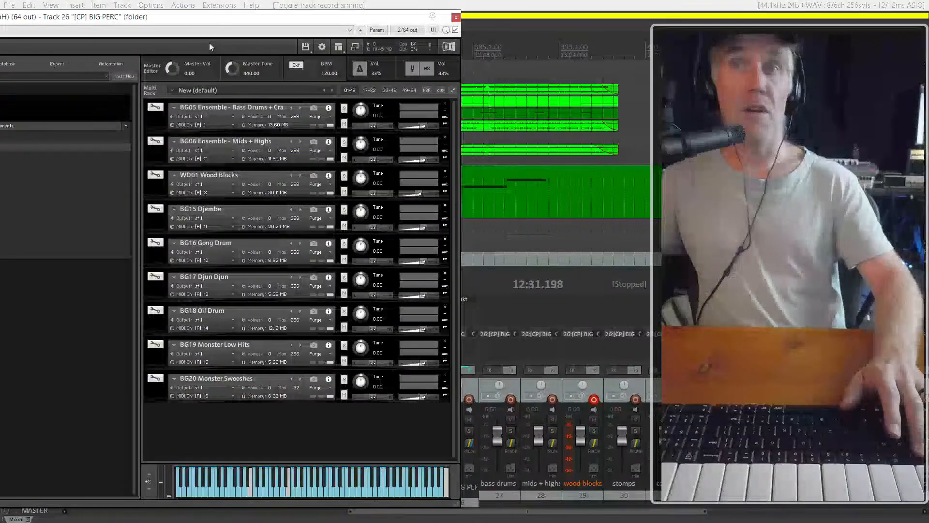
click(154, 190)
scroll(332, 342, down, 2)
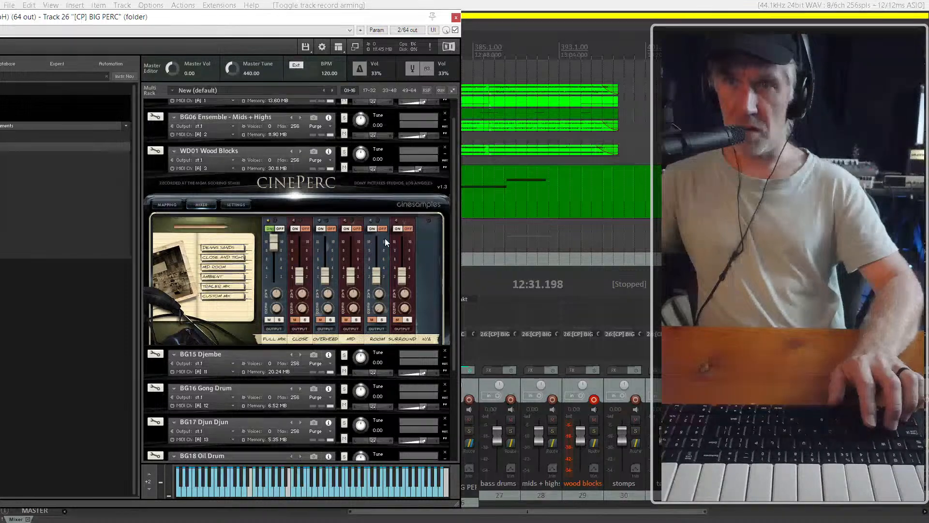
click(375, 228)
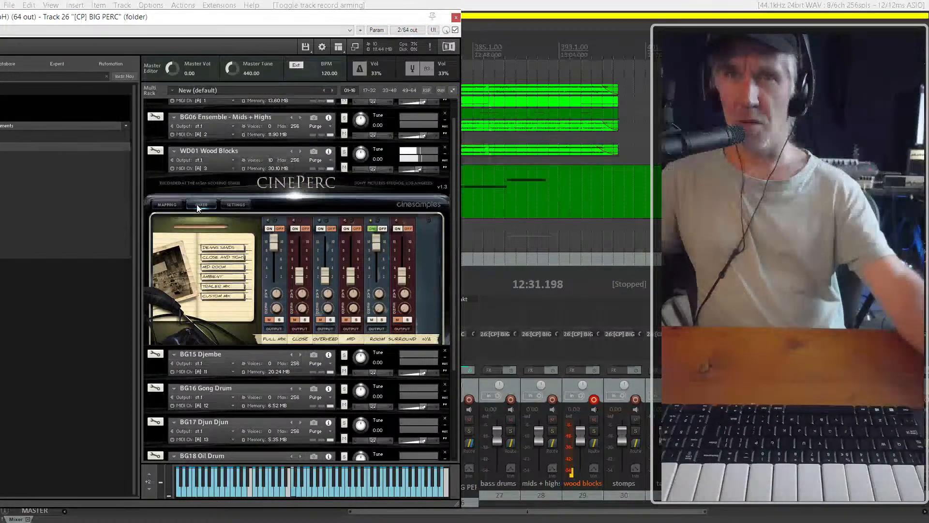
In the WD01 Wood Blocks settings, choose the Berliner Hall reverb and turn on Stereo Width
click(232, 205)
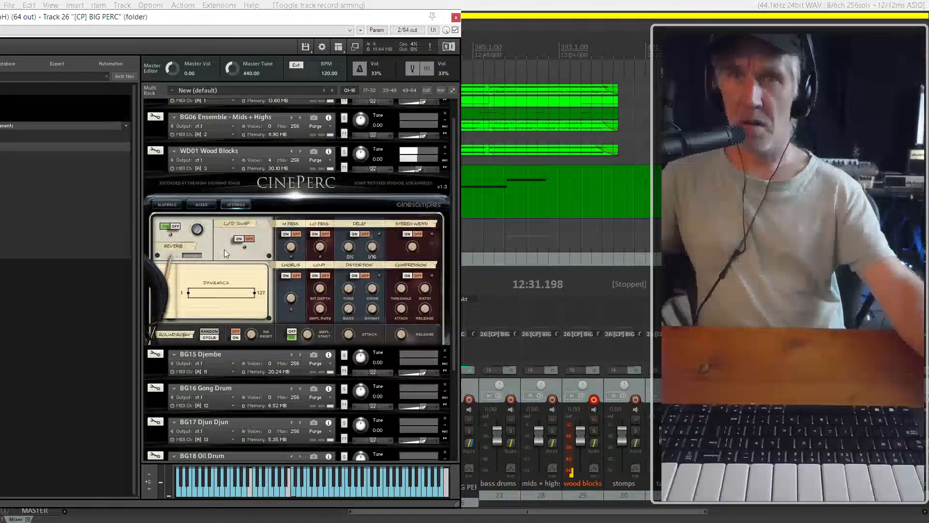
click(199, 230)
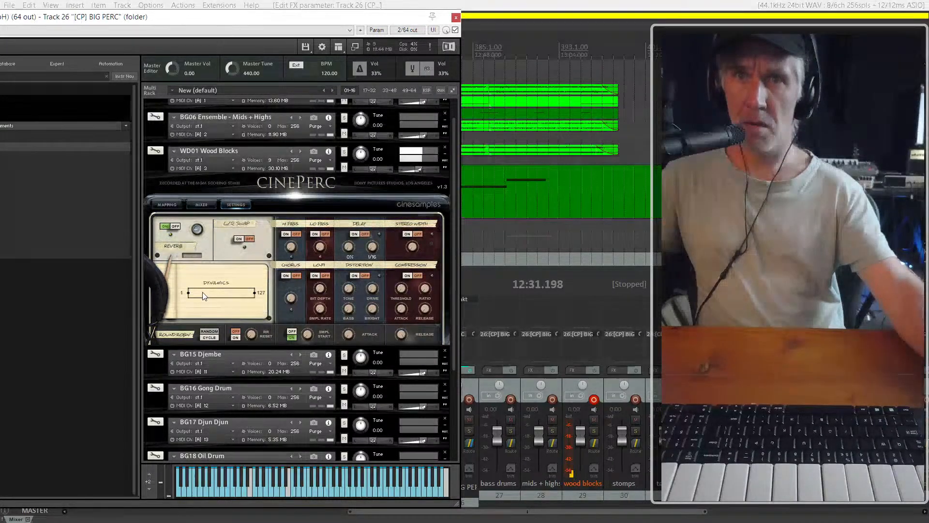
click(195, 257)
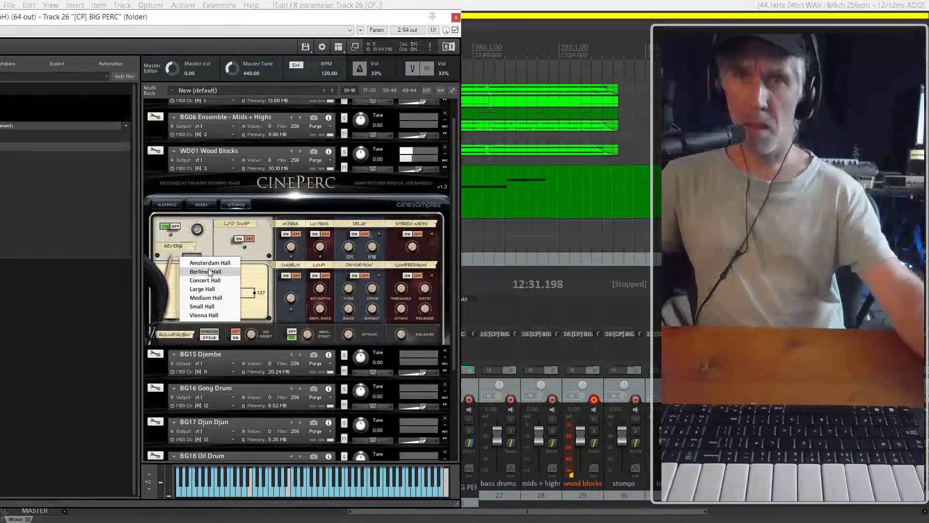
click(210, 274)
drag(233, 291, 188, 173)
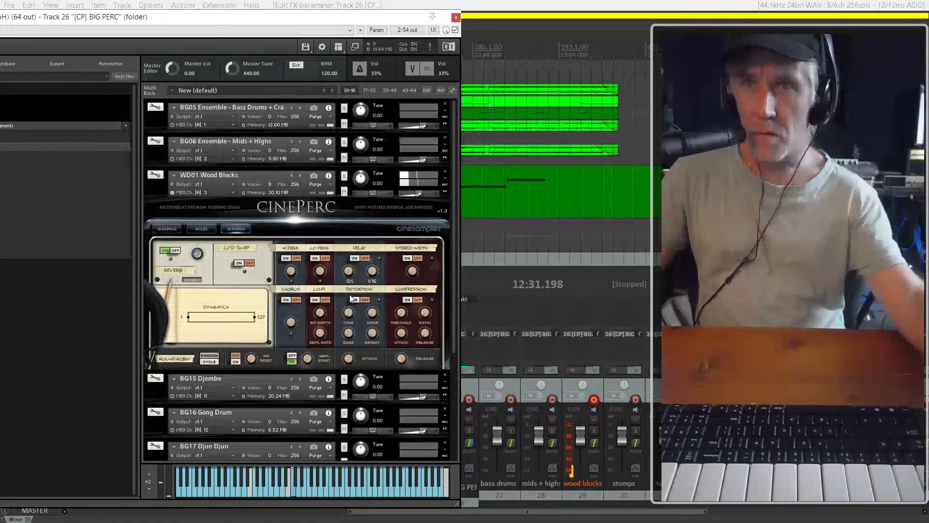
click(418, 259)
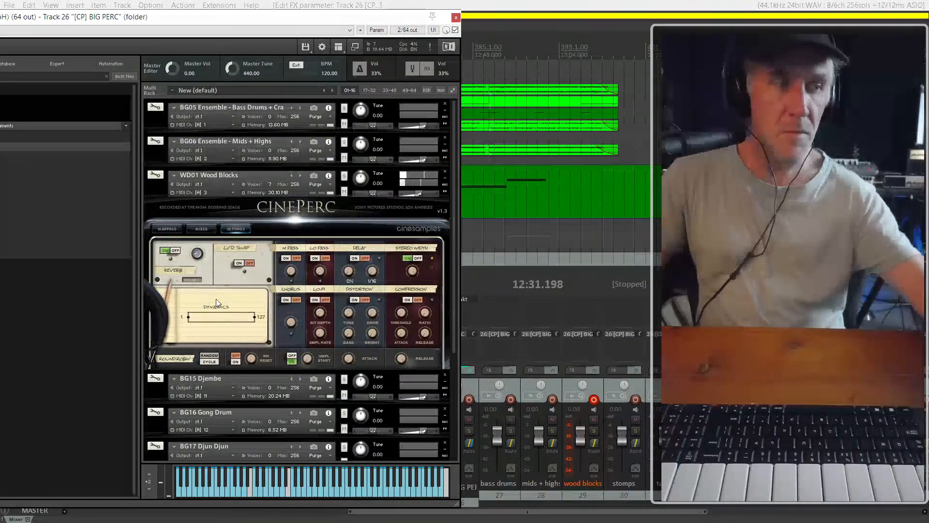
Change the wood blocks' reverb to Vienna Hall and switch the reverb off and on again to compare
click(191, 280)
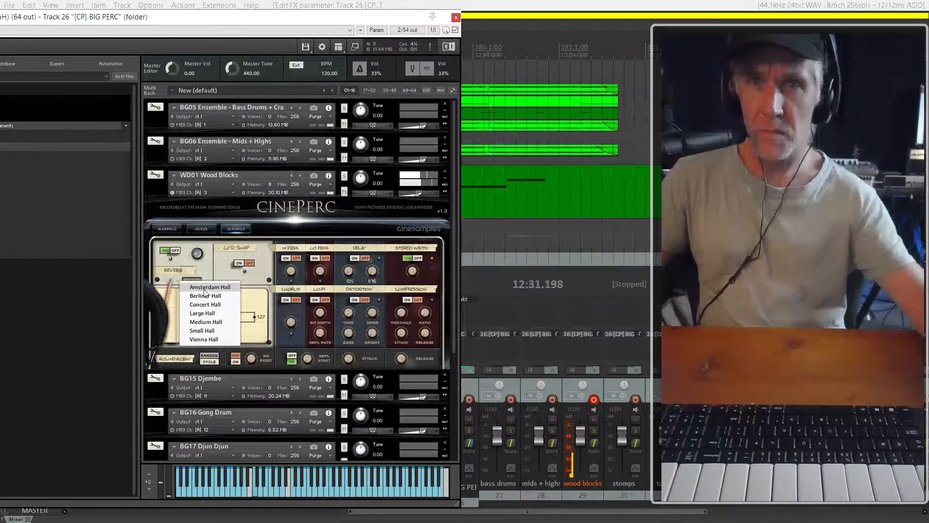
click(220, 339)
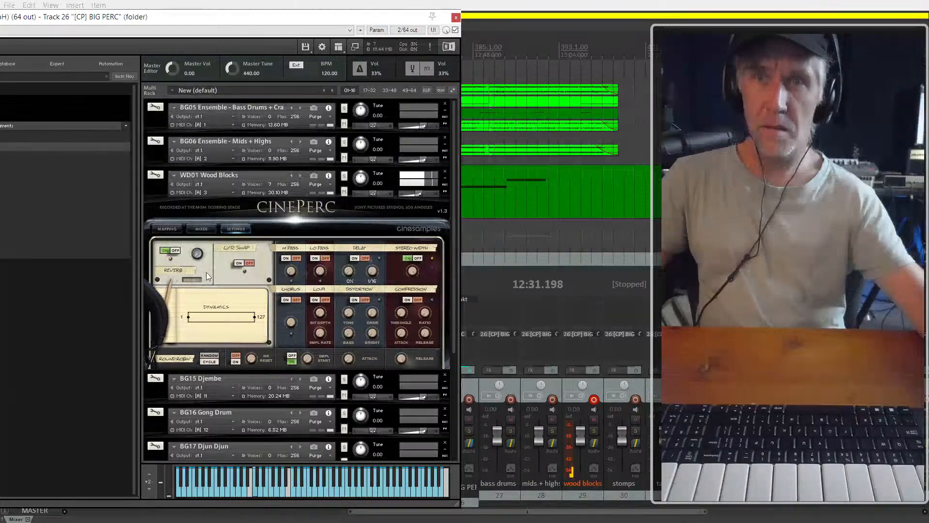
click(176, 252)
click(166, 253)
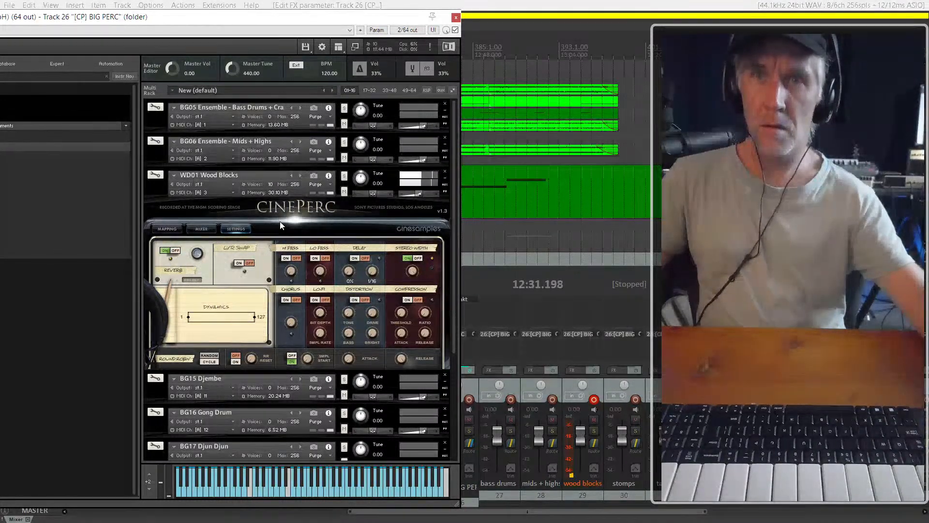
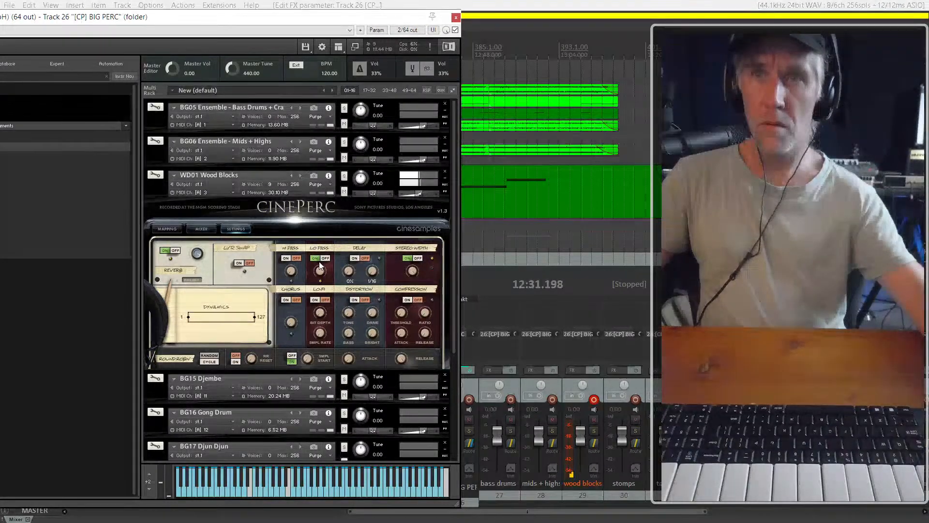
Close the [CP] BIG PERC Kontakt window and play the ep1 cue on past 12:35, leaving the play position at about 12:35
click(686, 5)
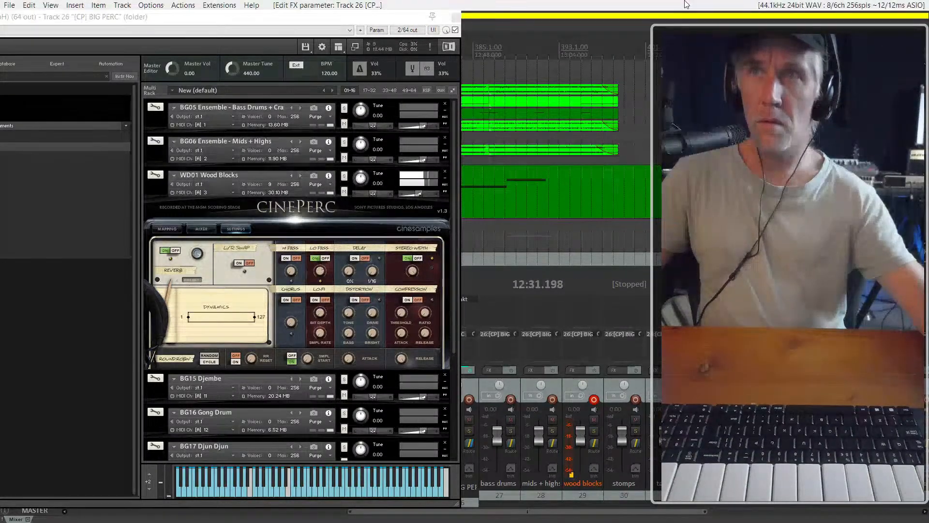
click(455, 17)
key(space)
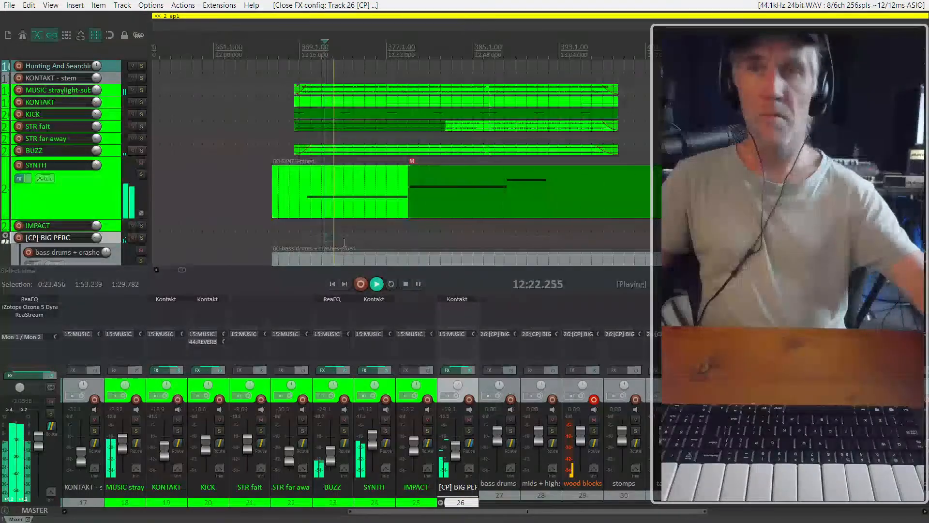
scroll(507, 149, down, 3)
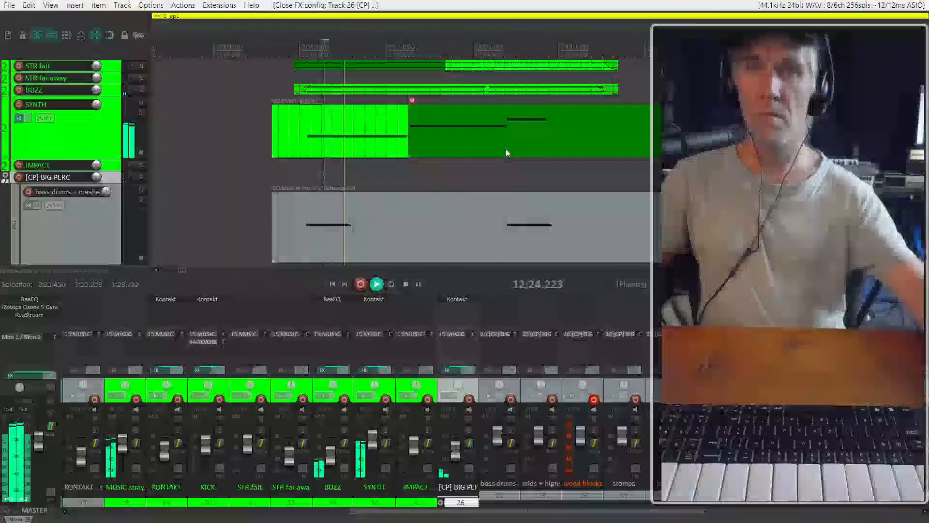
click(409, 171)
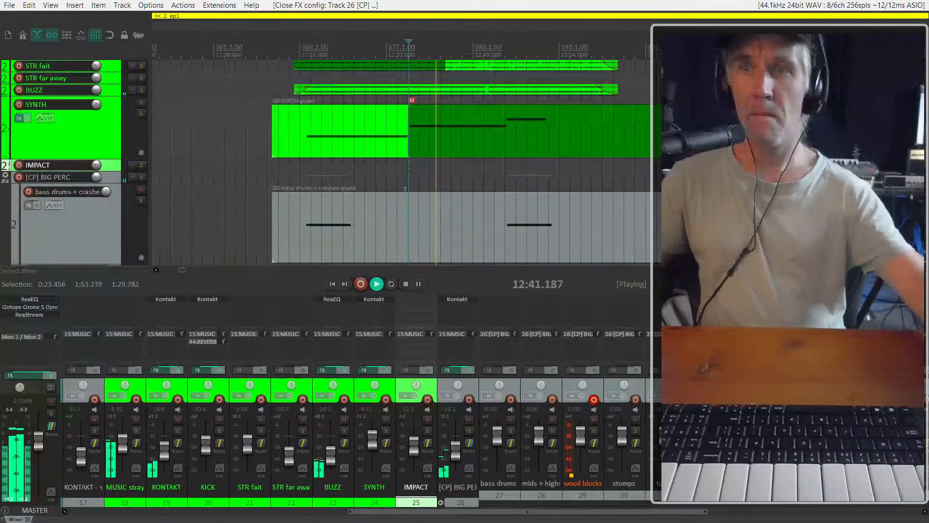
click(404, 182)
key(space)
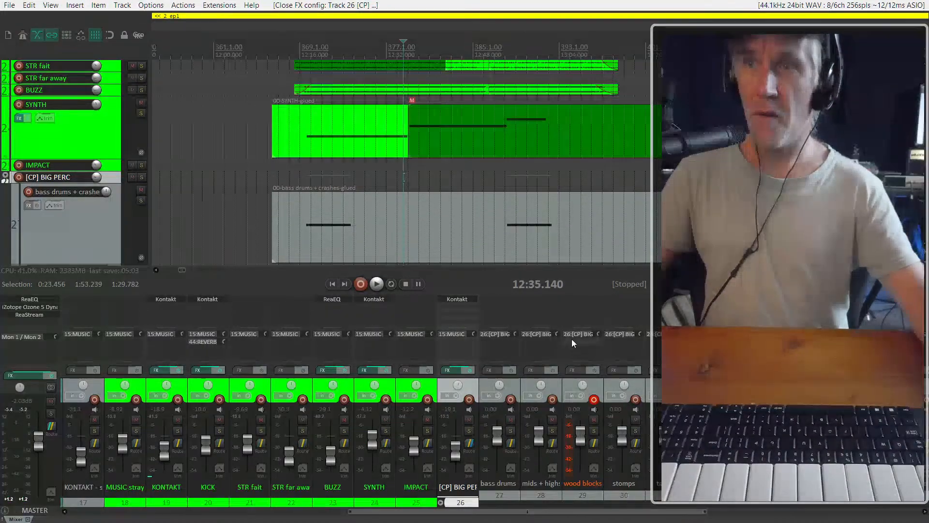
Reopen the [CP] BIG PERC Kontakt and view the list of reverb types for WD01 Wood Blocks without changing it
click(461, 299)
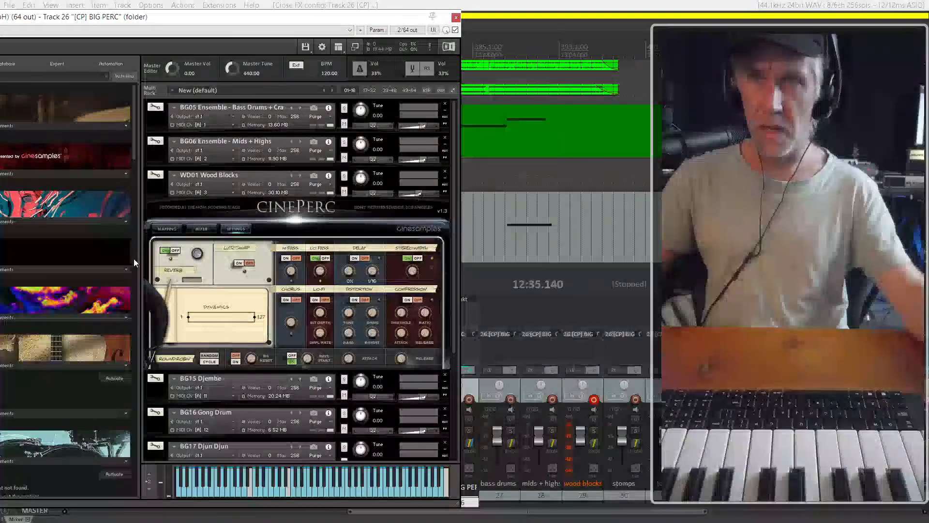
click(199, 280)
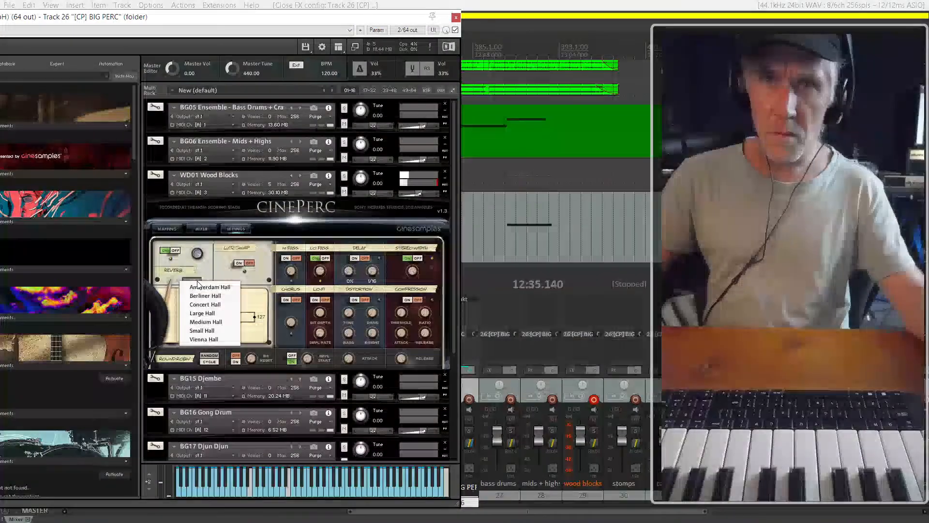
click(221, 262)
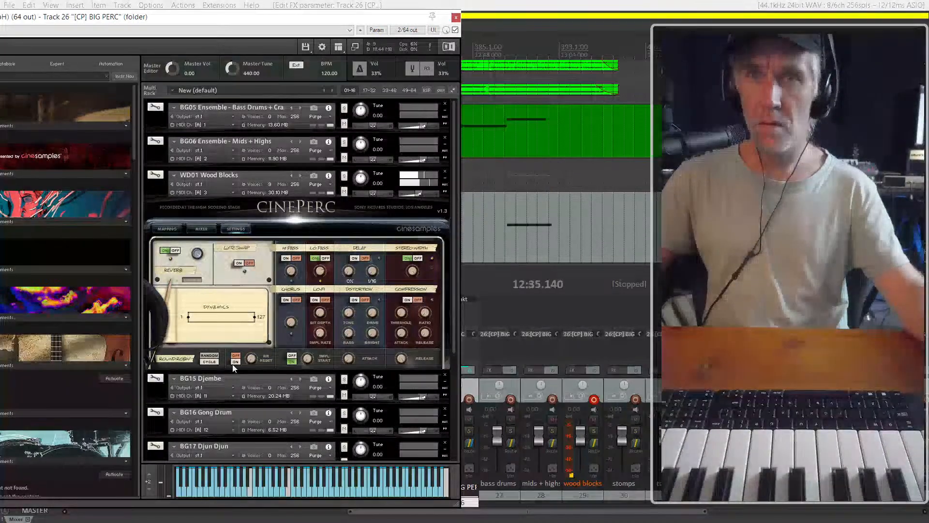
Audition the wood blocks with the Overhead microphone added and with the Ambient, Mid Room, Dennis Sands and Custom Mix presets, settling on Trailer Mix
click(200, 229)
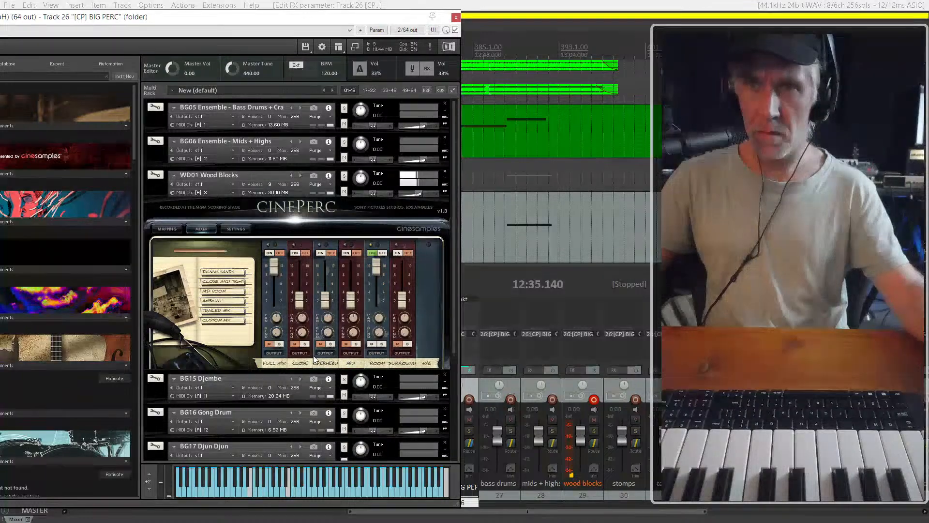
click(323, 252)
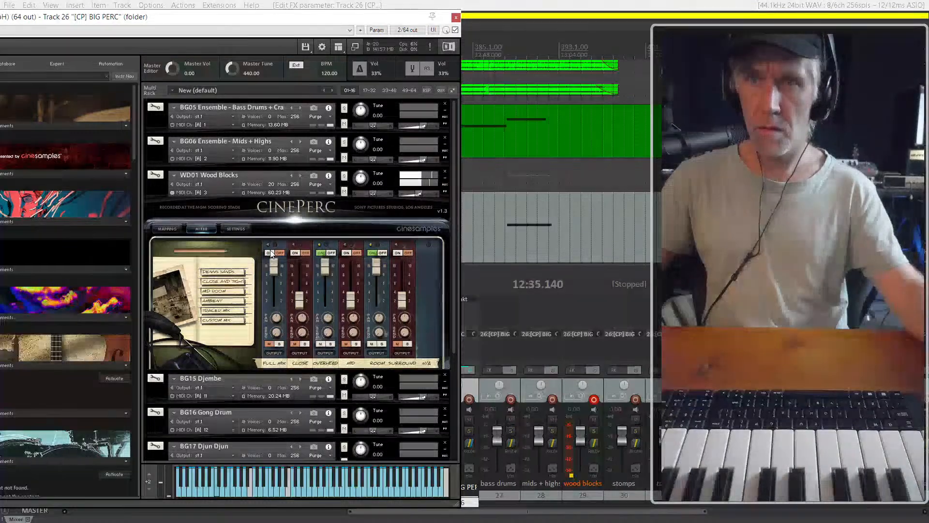
click(225, 301)
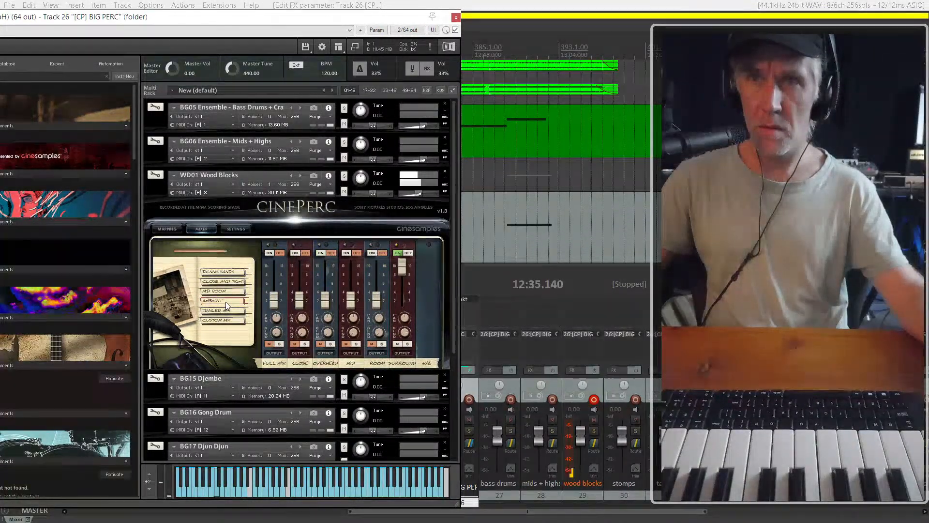
click(226, 292)
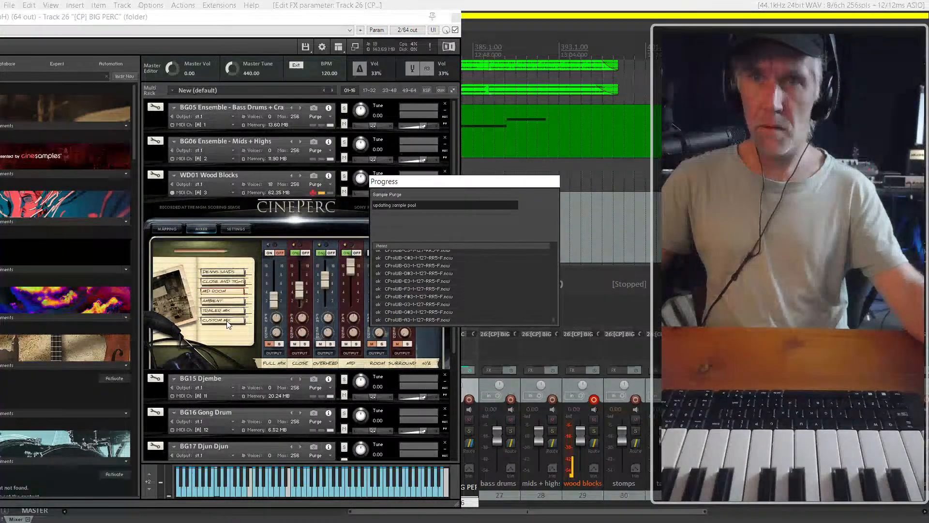
click(227, 272)
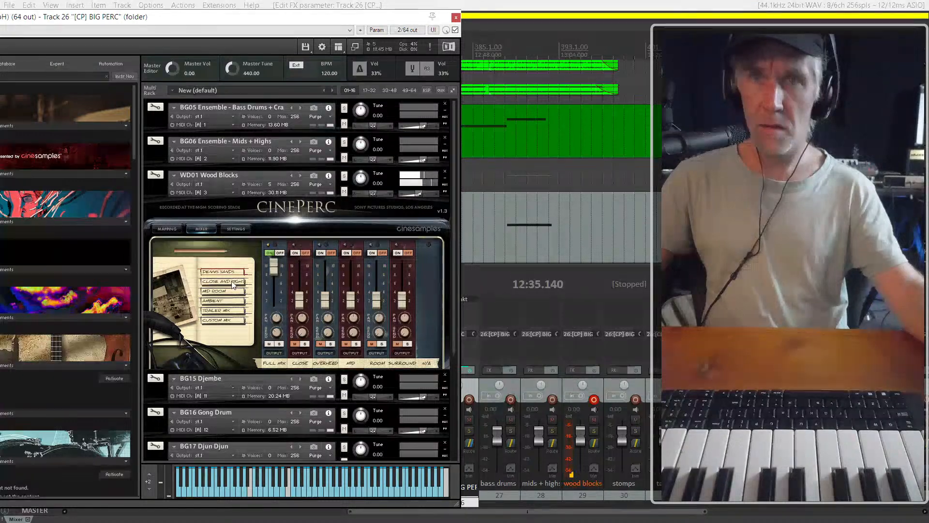
click(223, 320)
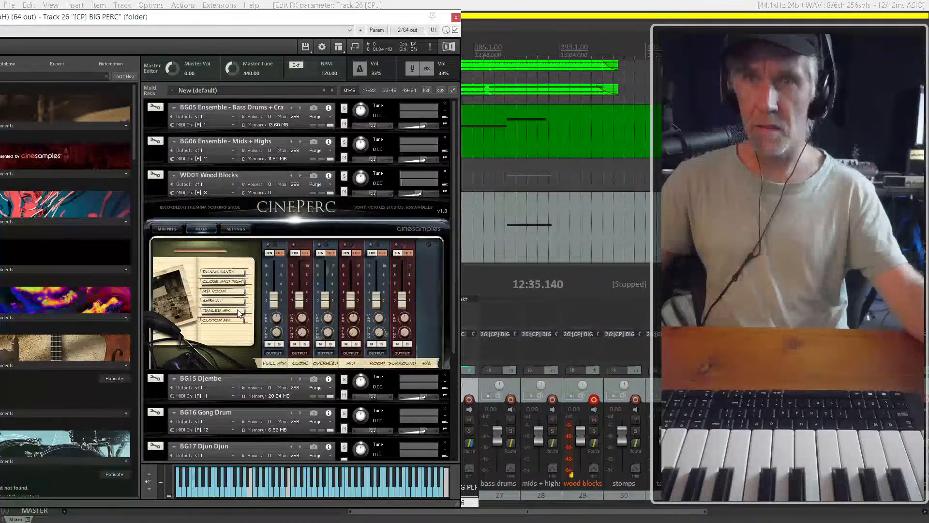
click(238, 312)
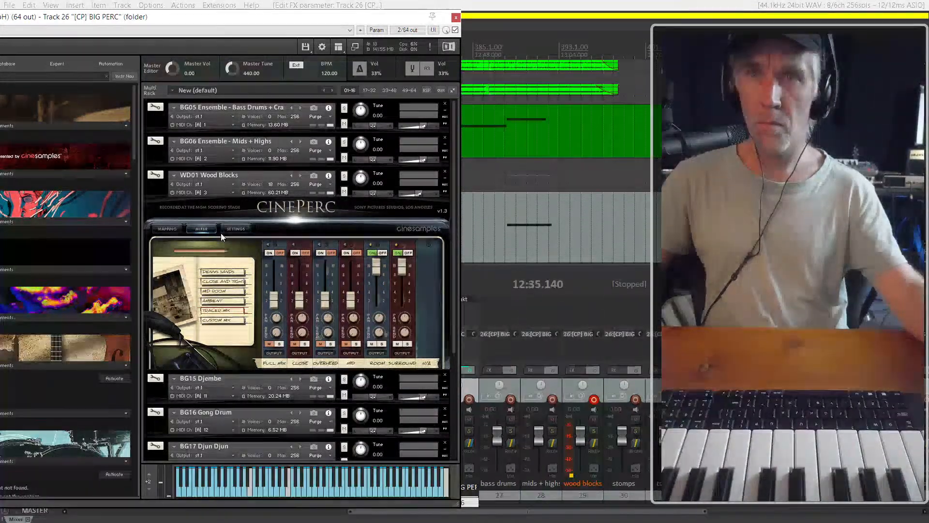
Check the wood blocks' mapping page and try lowering the upper limit of the Dynamics range in the settings
click(174, 230)
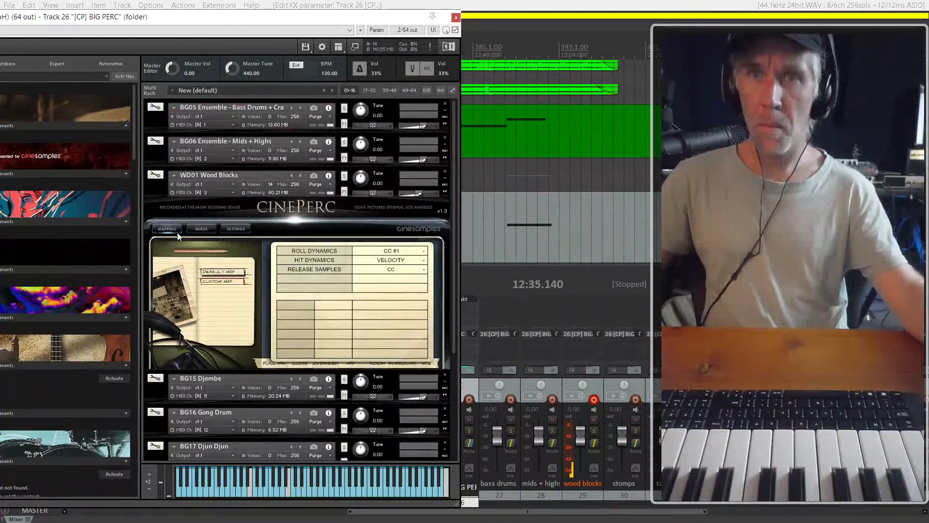
click(202, 229)
click(232, 230)
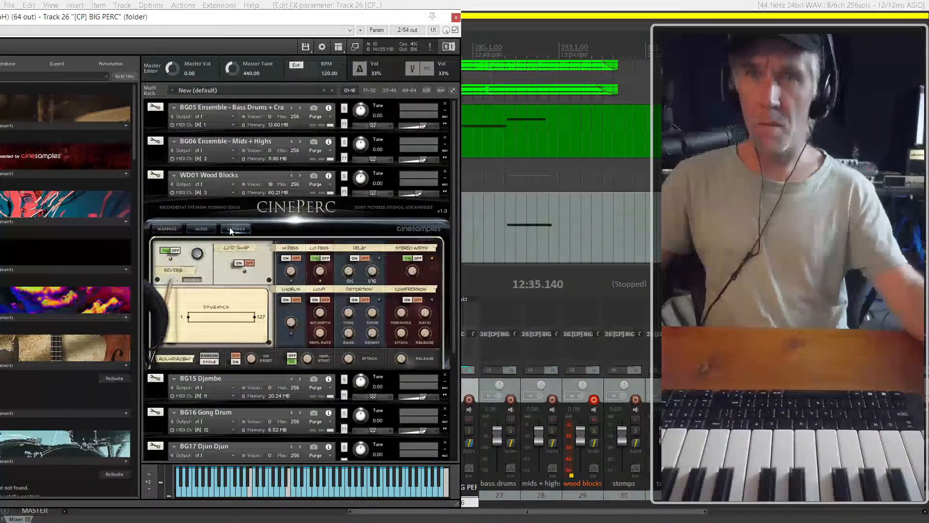
drag(256, 318, 205, 318)
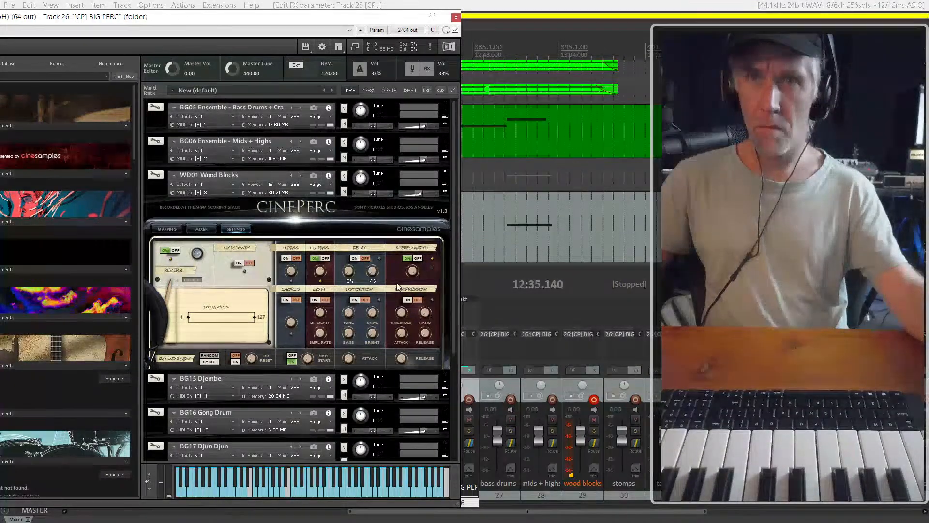
Close the Kontakt window, play the cue from 12:32 and record a short MIDI take on the wood blocks track
click(455, 18)
click(437, 223)
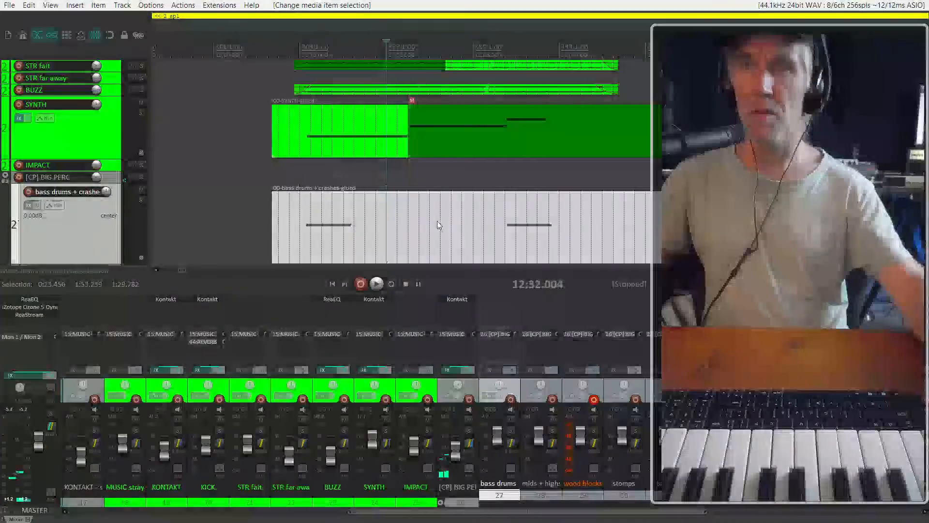
key(space)
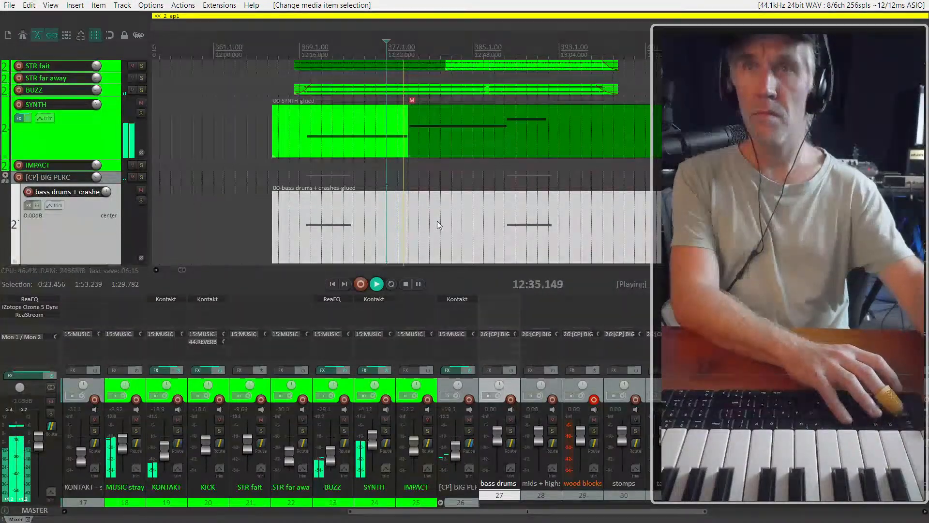
scroll(104, 195, down, 3)
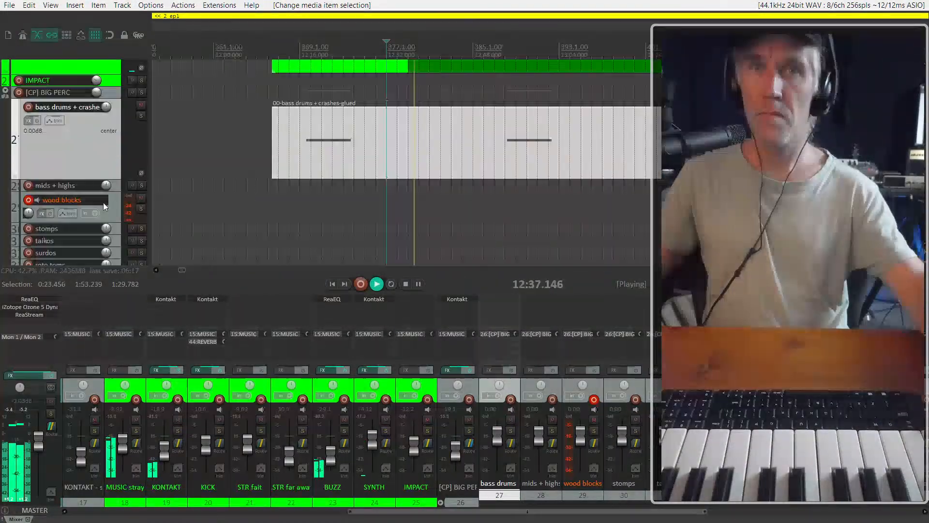
key(ctrl+r)
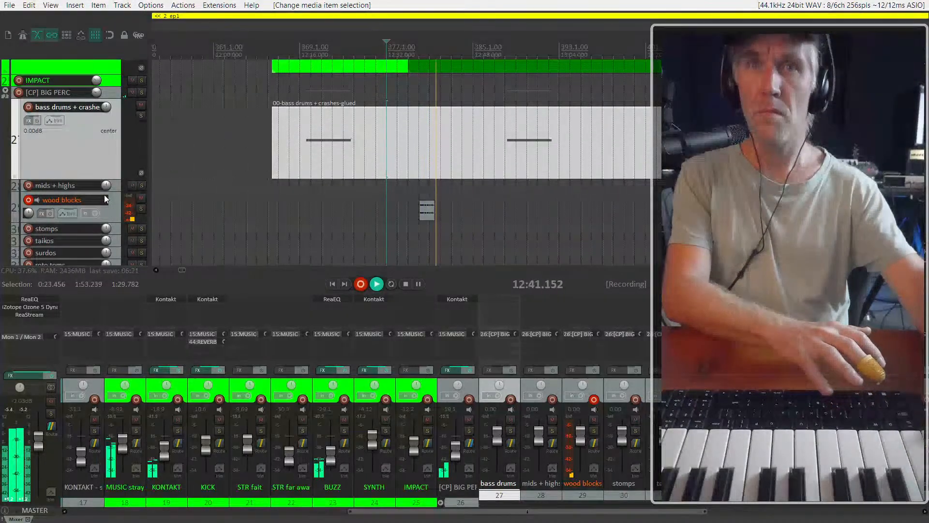
key(space)
Delete the recorded wood blocks take and disarm the wood blocks track, playing briefly from about 12:37
click(408, 190)
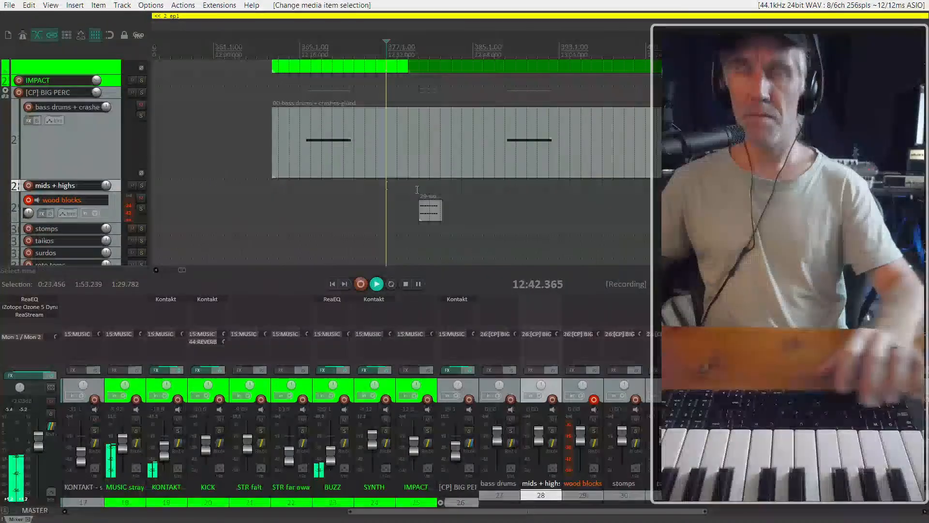
click(416, 190)
drag(460, 209, 391, 211)
key(Delete)
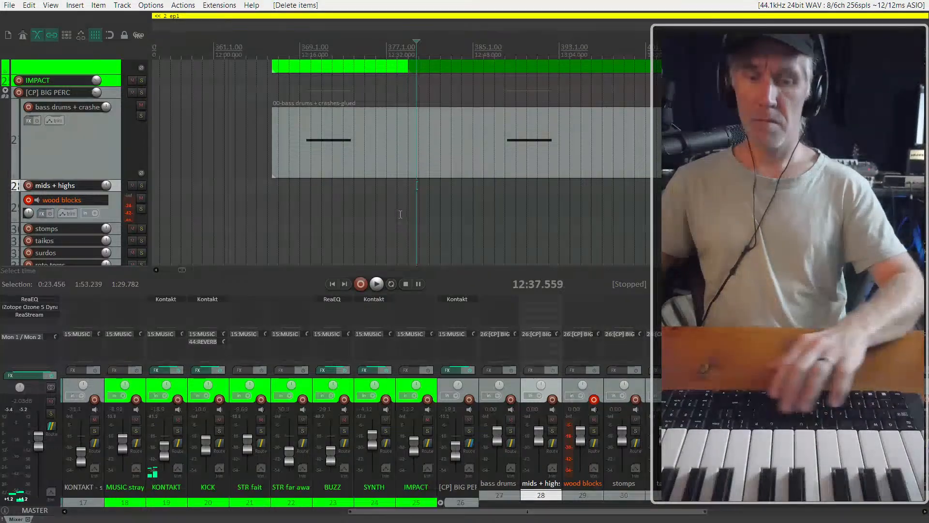
key(space)
click(29, 201)
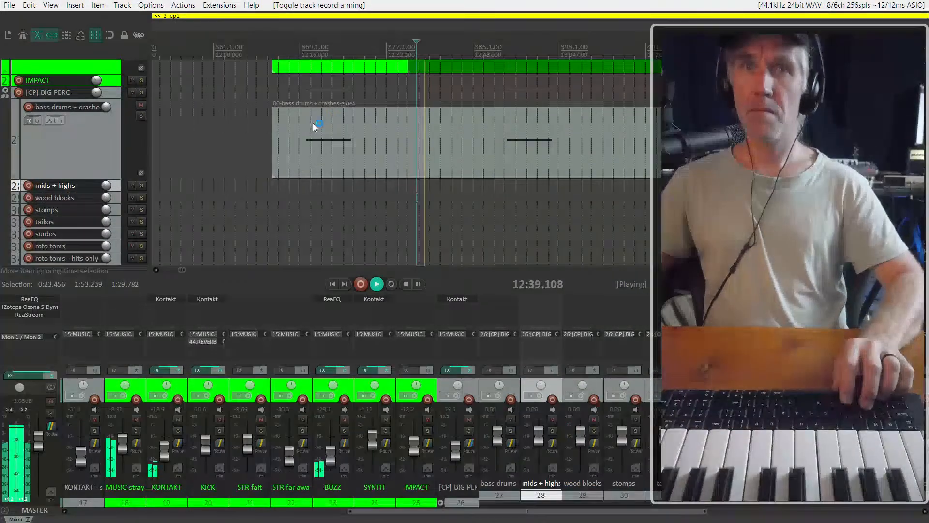
scroll(315, 145, up, 4)
key(space)
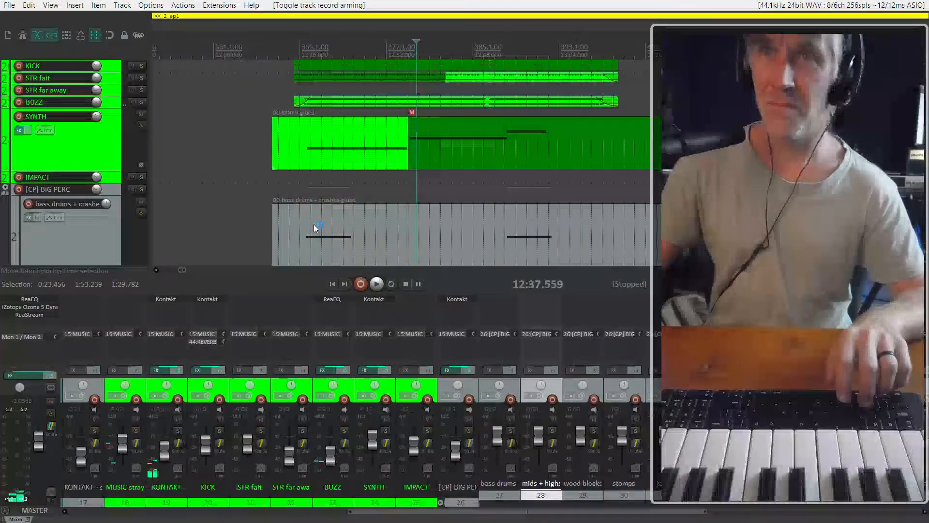
Try deleting the muted SYNTH item that starts at about 12:36, play the passage without it, and undo the deletion
scroll(64, 202, down, 3)
scroll(65, 202, down, 4)
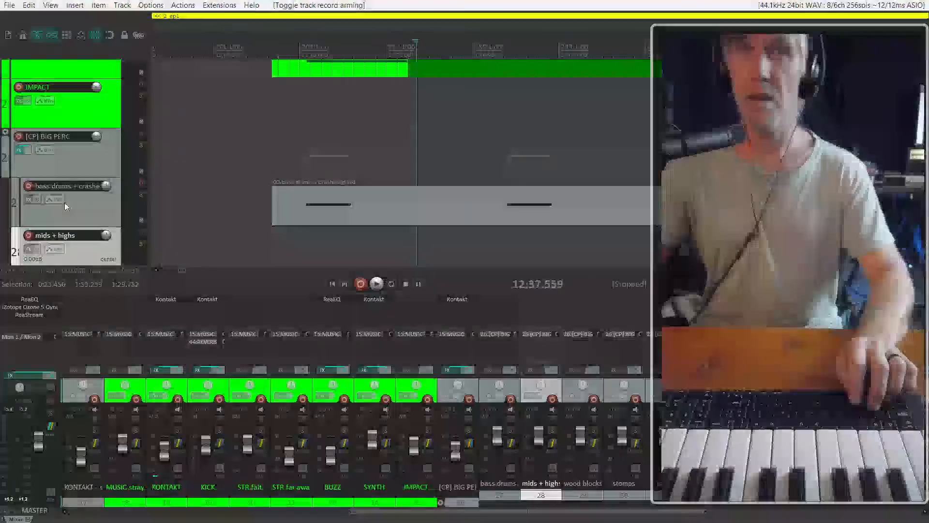
scroll(438, 122, down, 2)
click(438, 121)
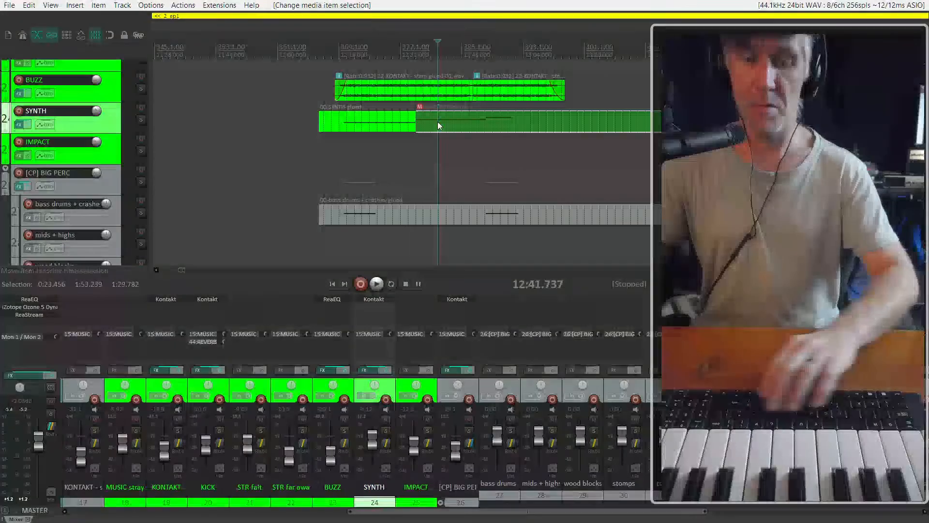
key(Delete)
click(398, 122)
key(space)
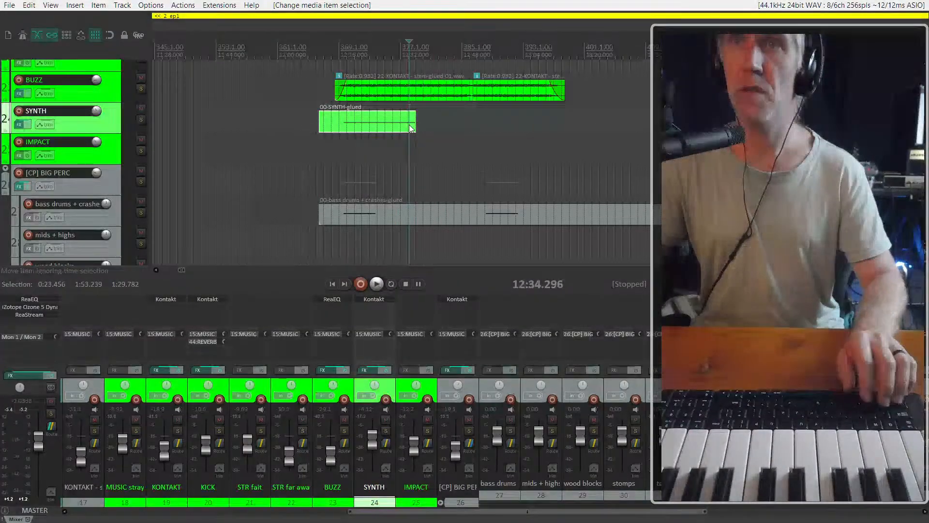
scroll(408, 124, up, 4)
key(ctrl+z)
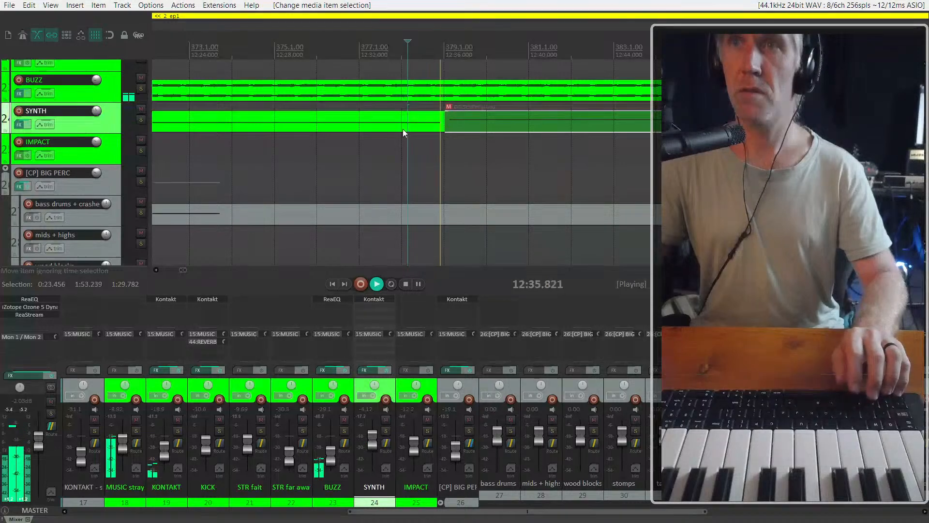
Time-stretch the first SYNTH item so it ends at about 12:33, after trying an end at about 12:31
key(space)
drag(443, 126, 341, 132)
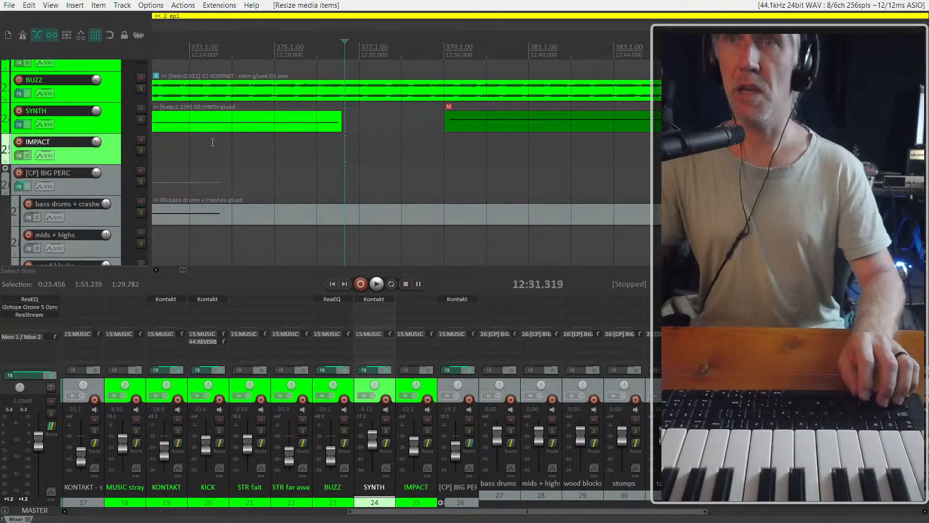
click(272, 144)
key(space)
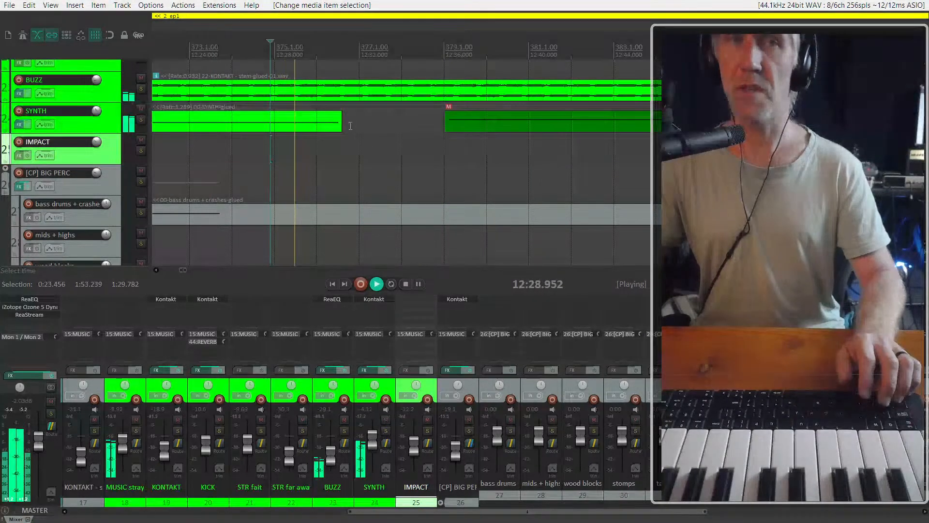
drag(343, 127, 395, 124)
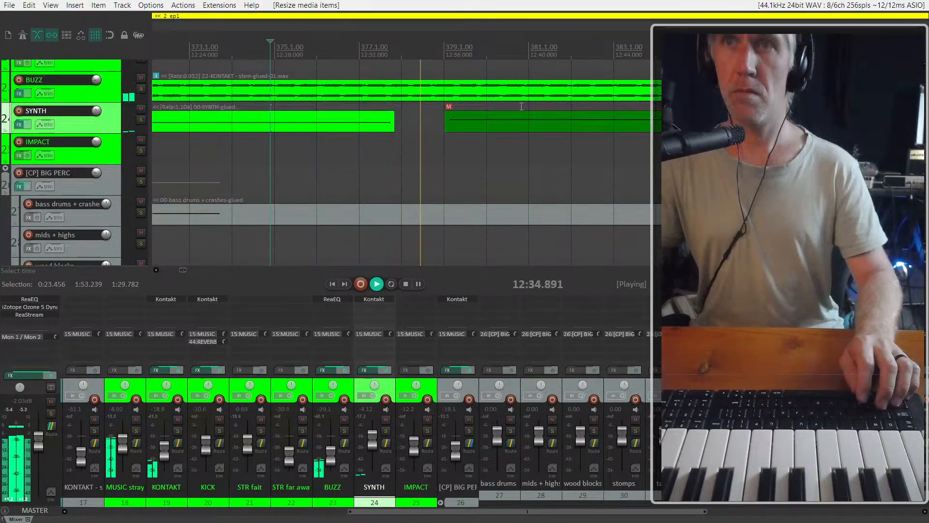
Move the muted SYNTH item earlier to meet the end of the first one, unmute it, and play the join from about 12:32
drag(497, 127, 443, 127)
key(space)
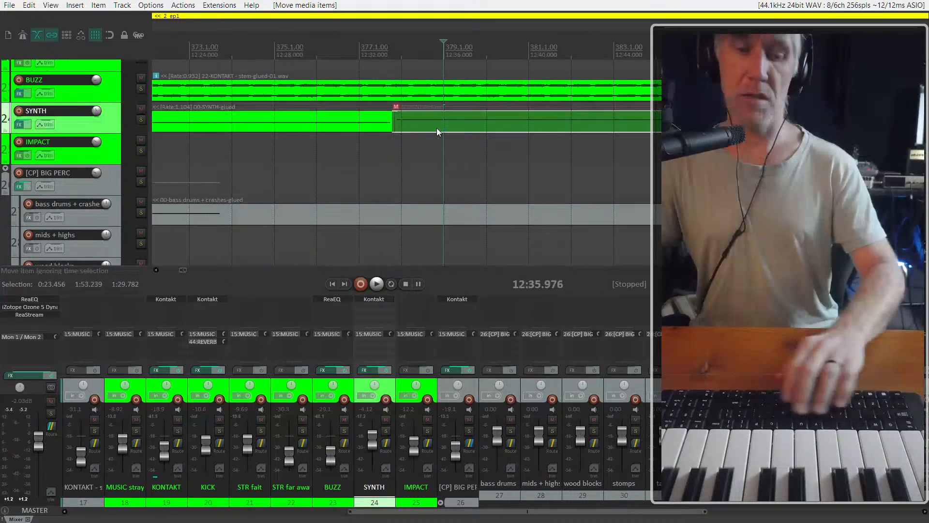
click(373, 145)
key(space)
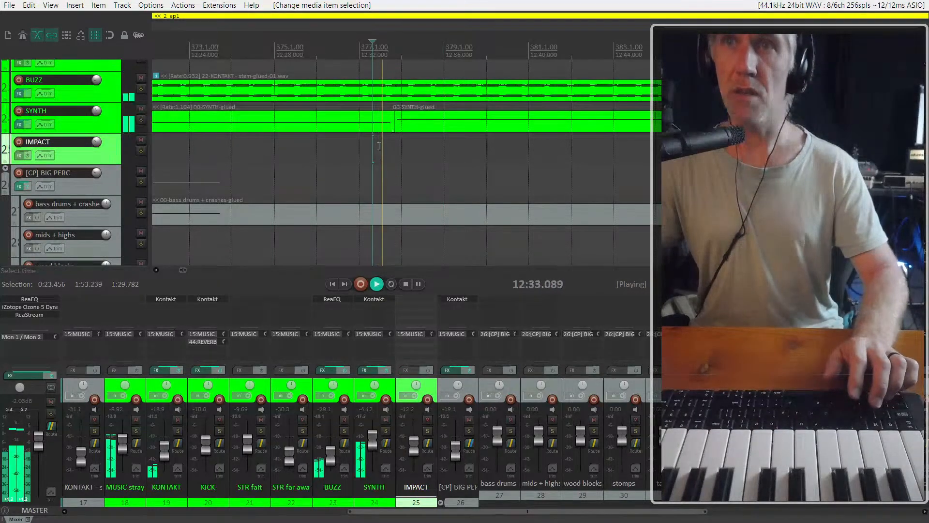
Play the passage from about 12:36 and arm the wood blocks track for recording before stopping playback
click(454, 126)
scroll(393, 141, down, 3)
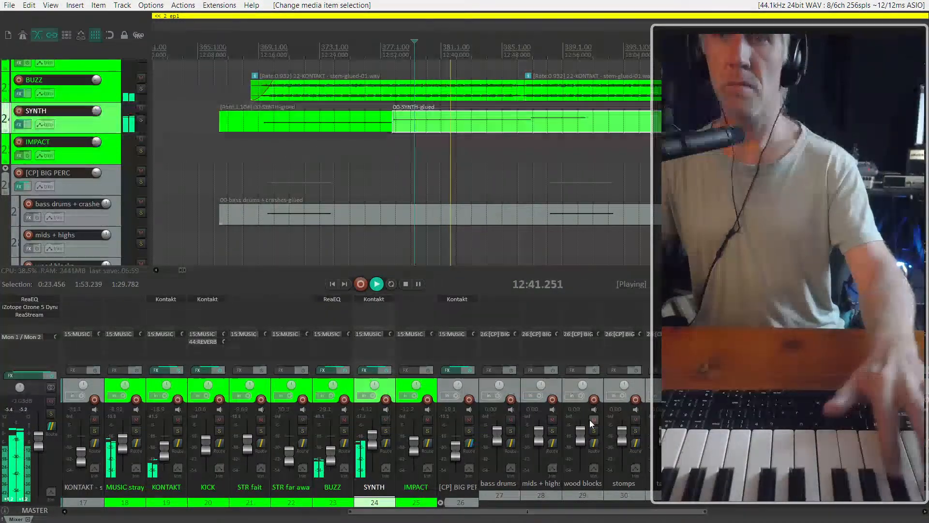
click(595, 399)
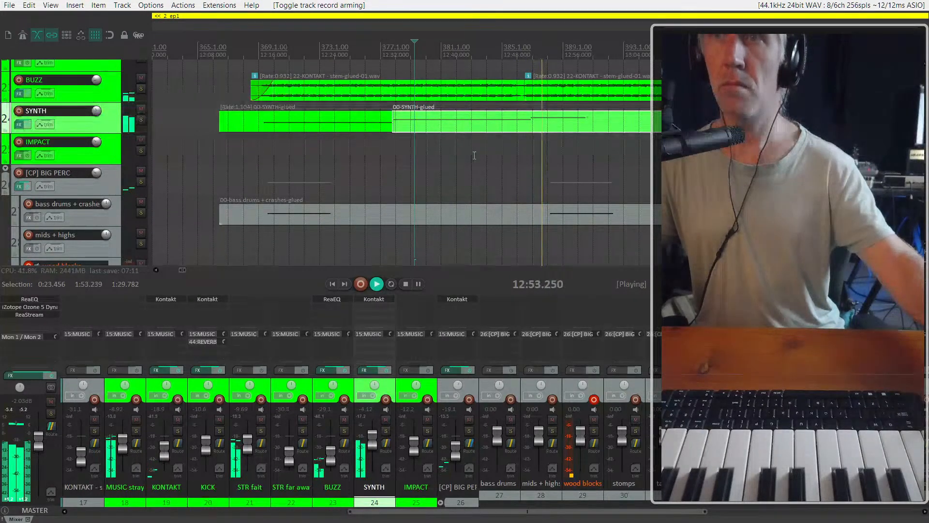
scroll(484, 151, down, 2)
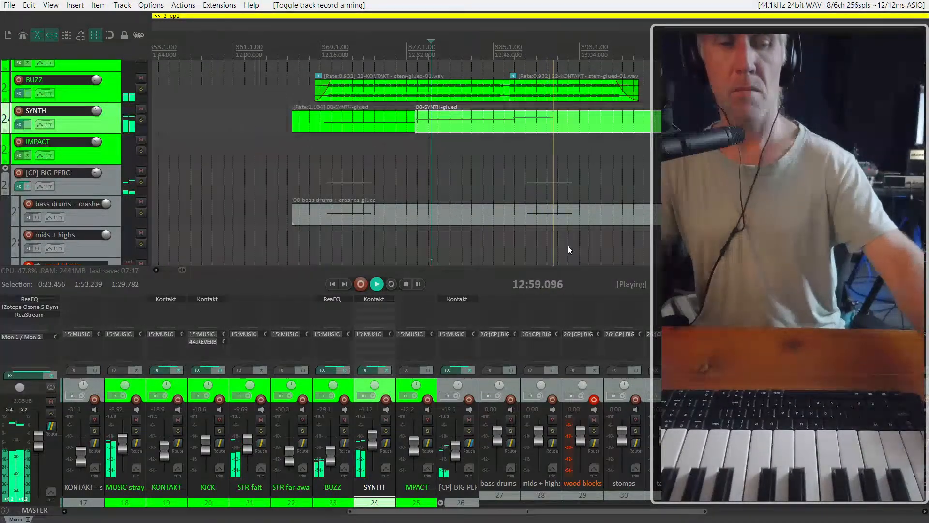
key(space)
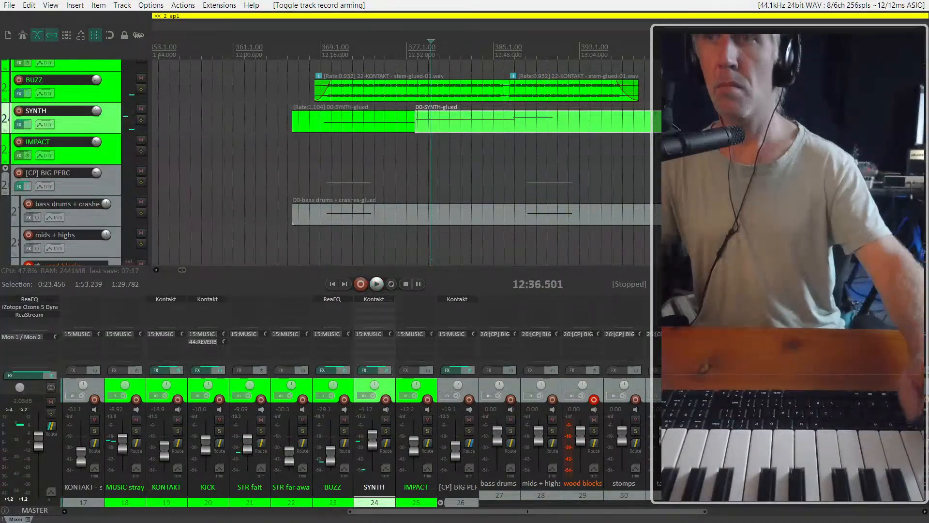
Open the Kontakt instance on the [CP] BIG PERC folder track and list CinePerc's 03 Woods instruments in the library browser
click(459, 298)
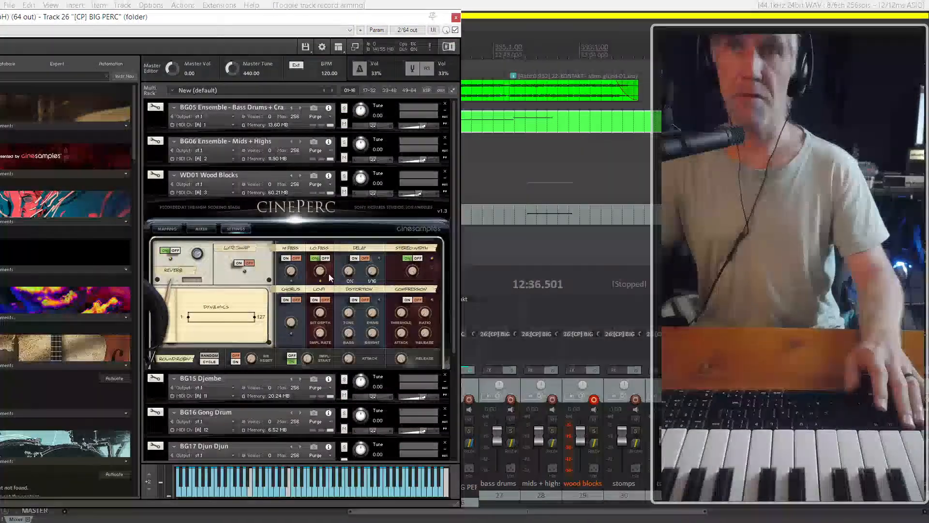
scroll(242, 278, down, 1)
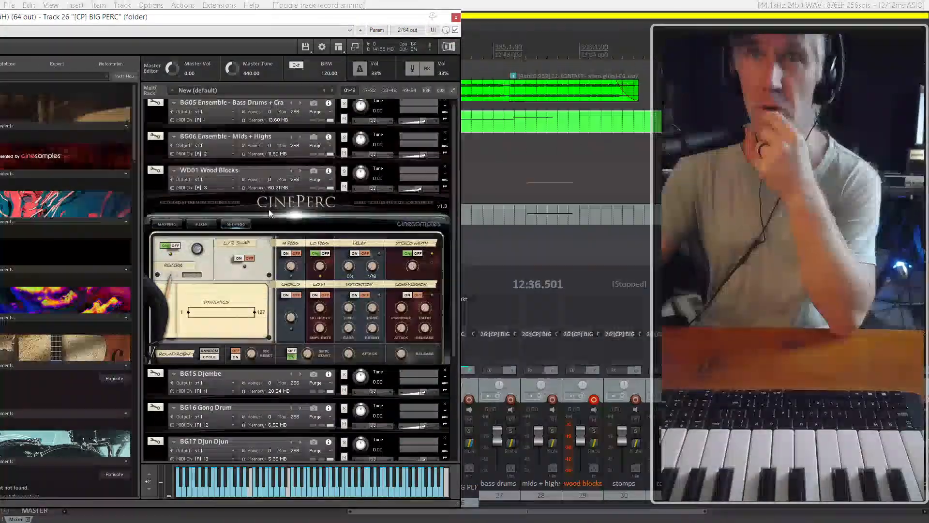
drag(227, 18, 323, 12)
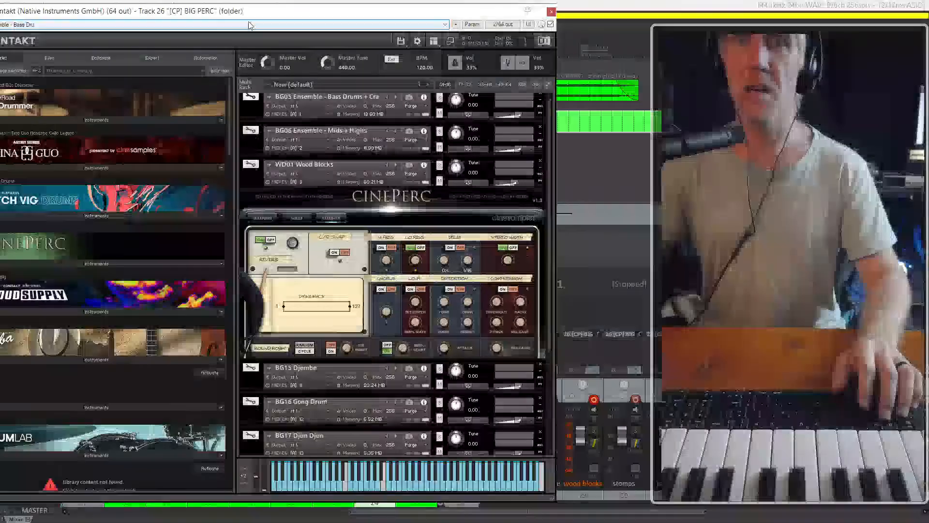
scroll(339, 300, down, 3)
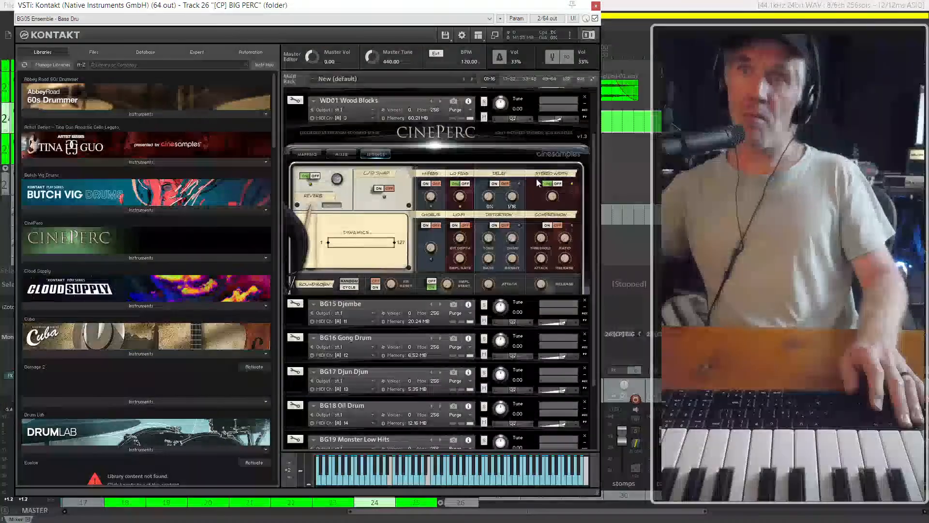
scroll(226, 335, down, 3)
scroll(155, 330, down, 2)
scroll(155, 329, up, 5)
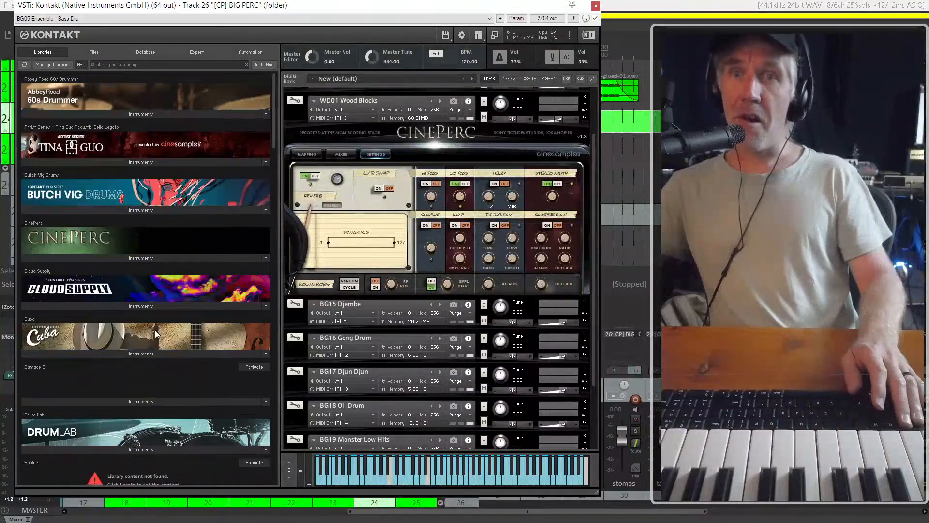
click(143, 259)
scroll(136, 290, down, 1)
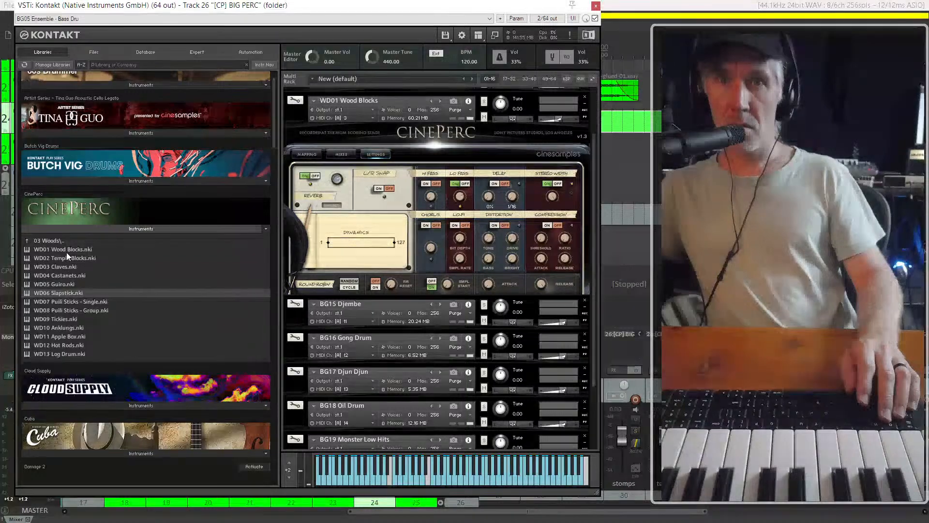
Try WD02 Temple Blocks in place of the WD01 Wood Blocks instrument
drag(66, 256, 376, 149)
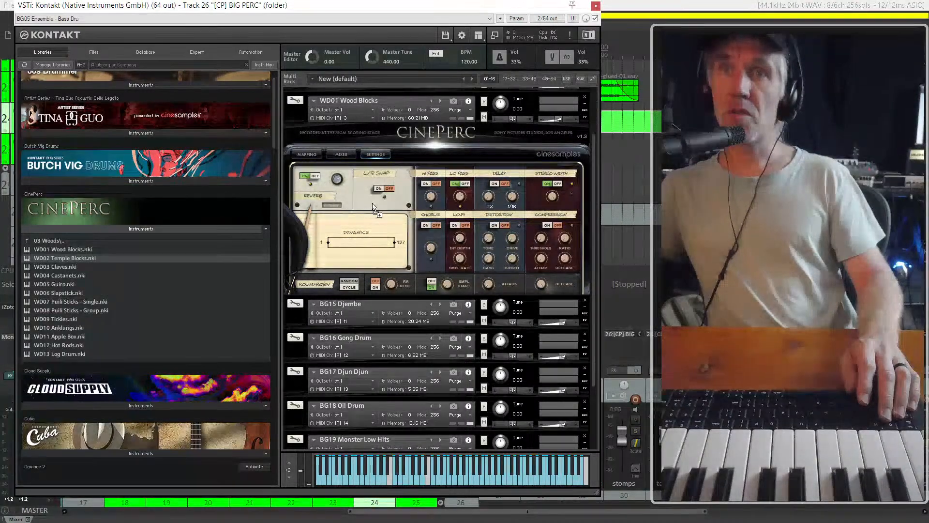
drag(373, 100, 375, 101)
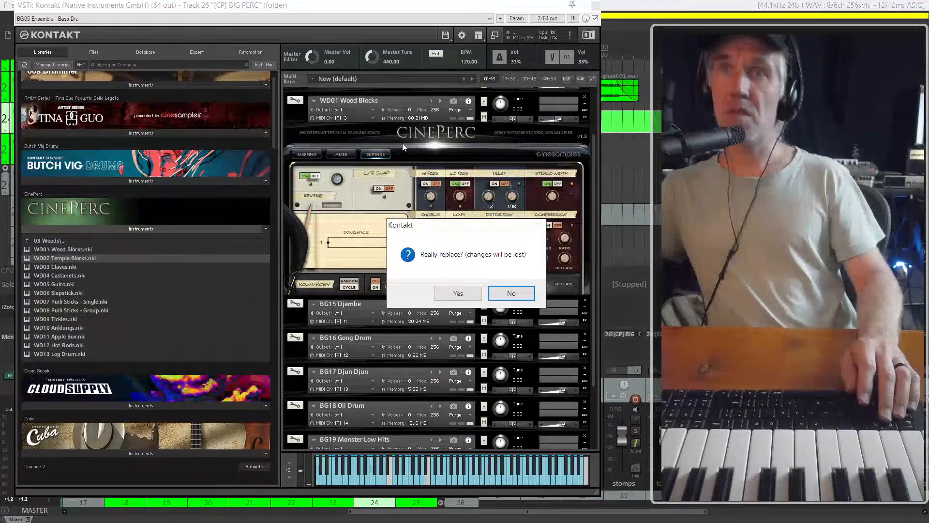
click(466, 293)
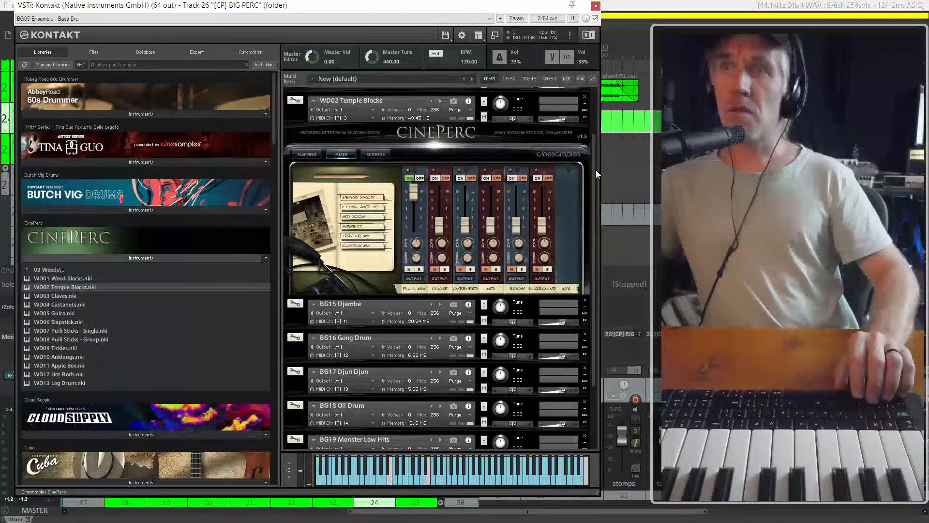
scroll(589, 121, up, 2)
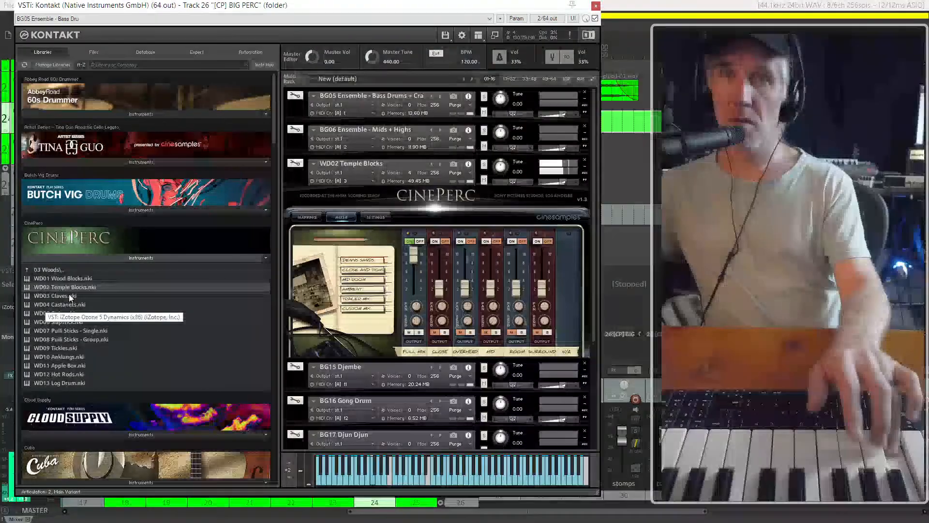
Replace the temple blocks with WD04 Castanets and switch on its Room and Surround microphones, closing Kontakt when done
drag(65, 303, 365, 220)
drag(364, 171, 364, 172)
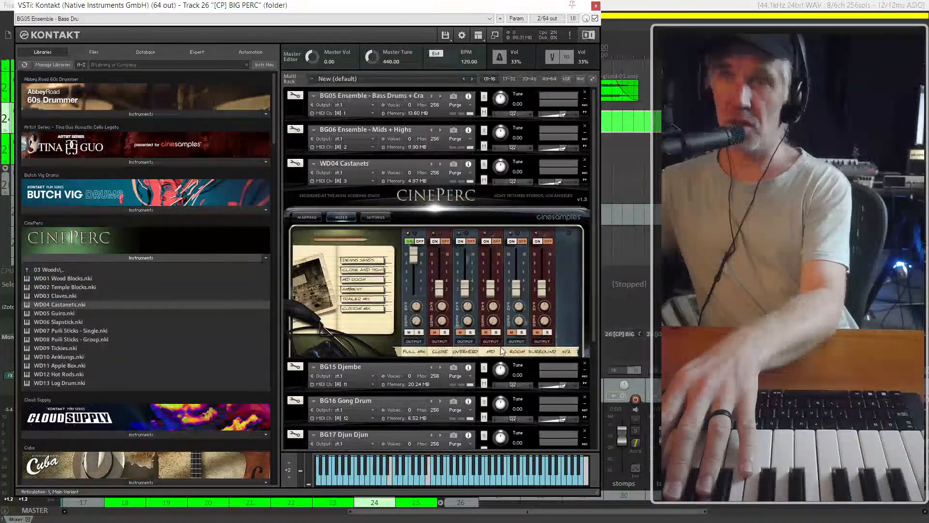
click(536, 242)
click(511, 242)
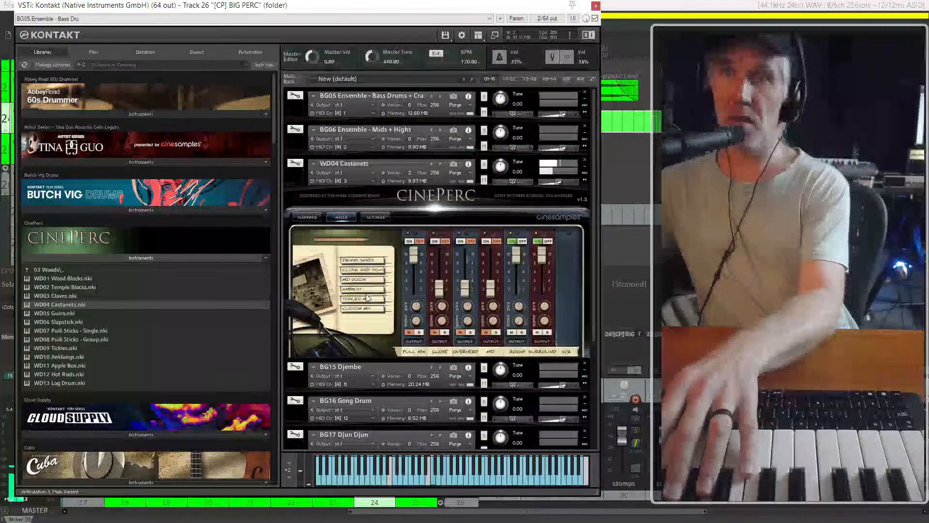
click(375, 218)
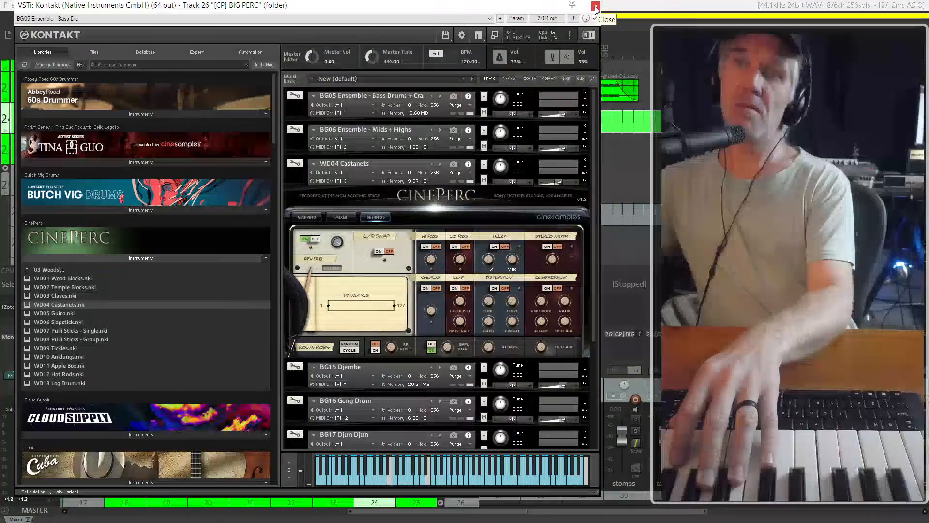
key(Escape)
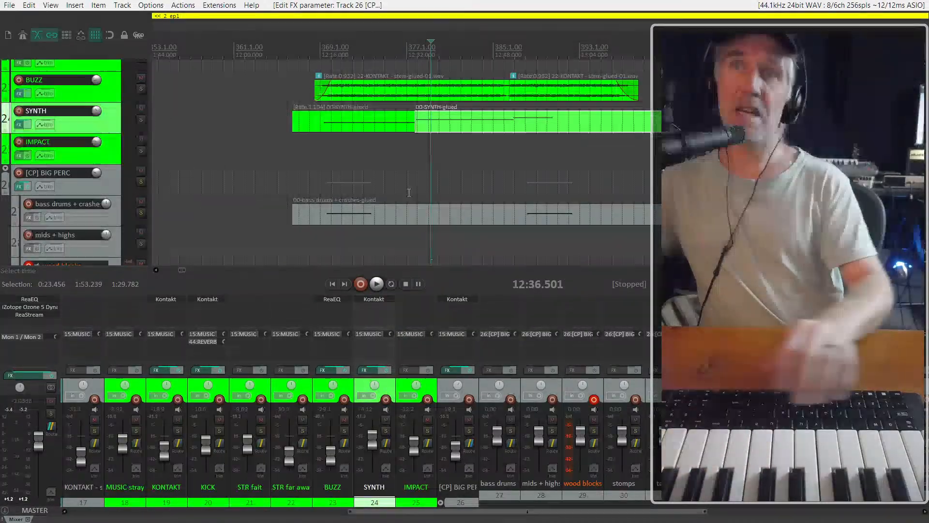
Play the music briefly from about 12:32 to check the castanets against it
click(406, 151)
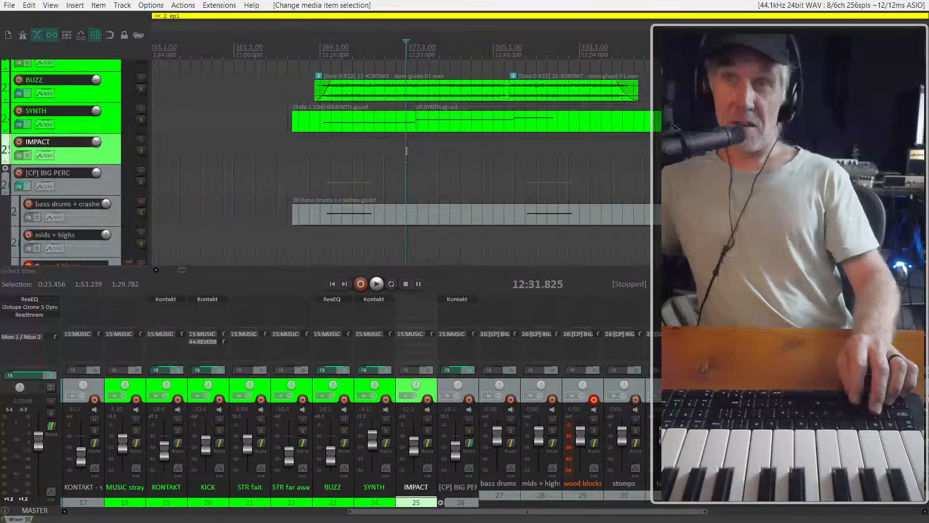
scroll(407, 151, up, 3)
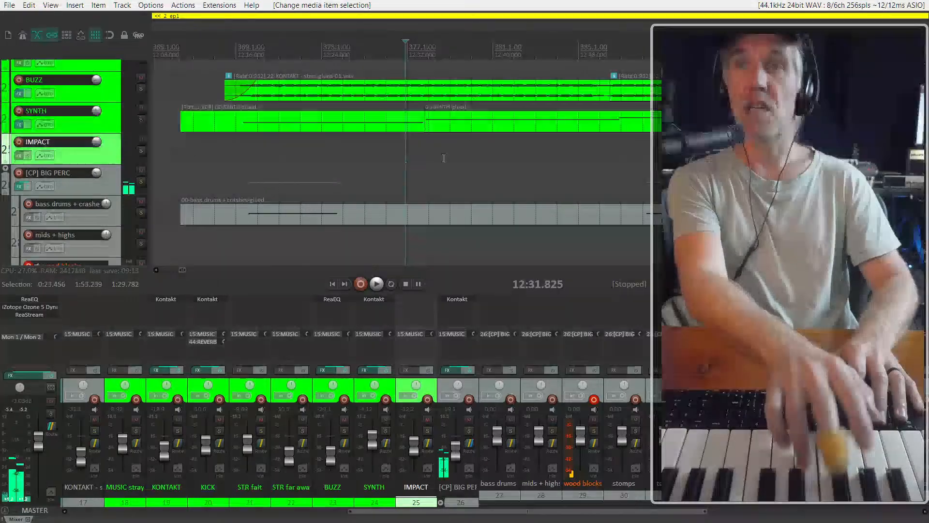
key(space)
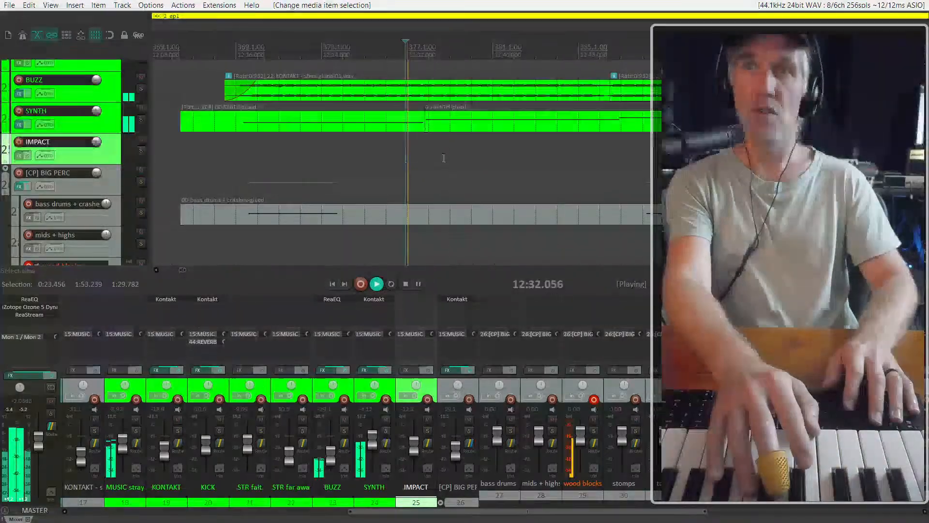
key(space)
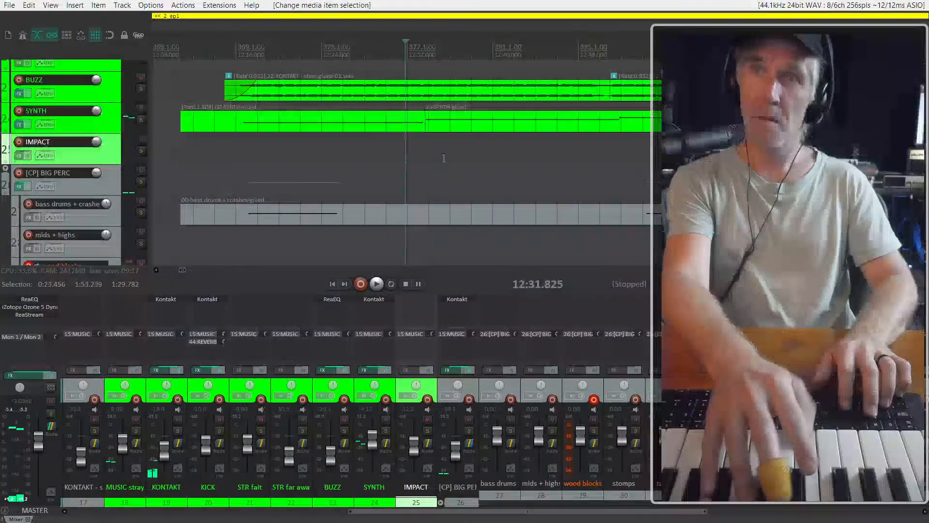
Add a send from the [CP] BIG PERC folder track to the REVERB track
scroll(550, 434, left, 4)
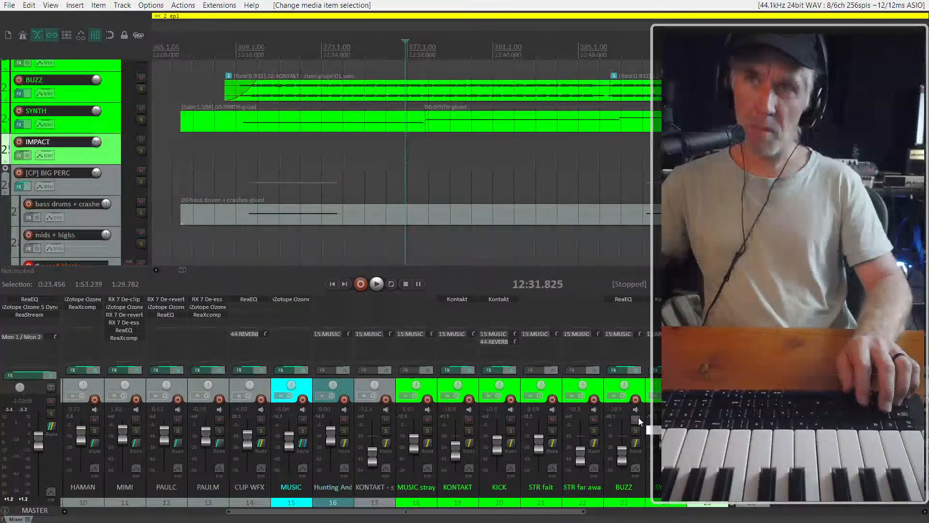
scroll(643, 408, left, 5)
scroll(573, 431, right, 8)
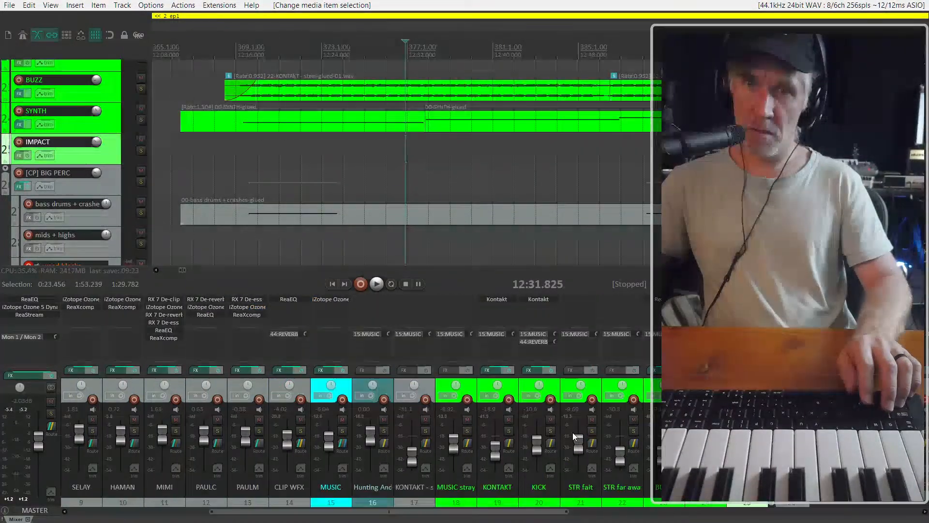
scroll(573, 434, left, 8)
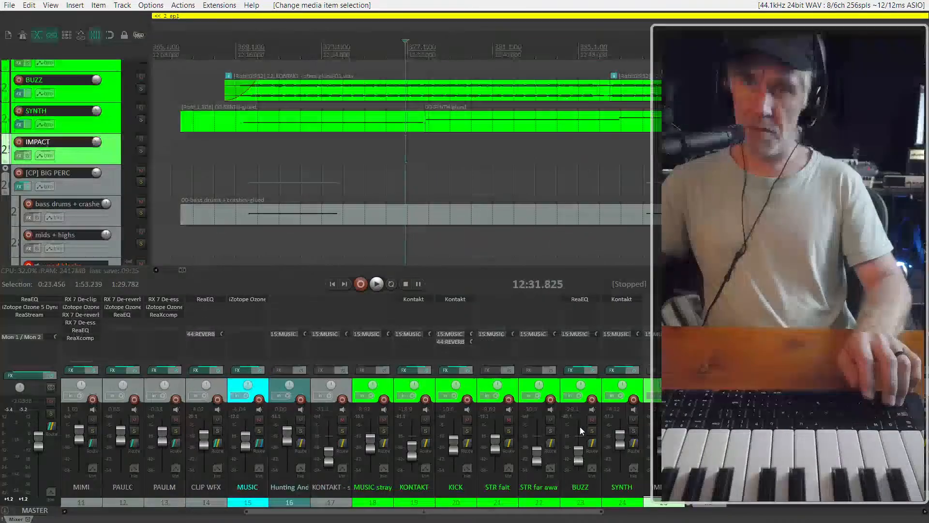
scroll(581, 425, left, 1)
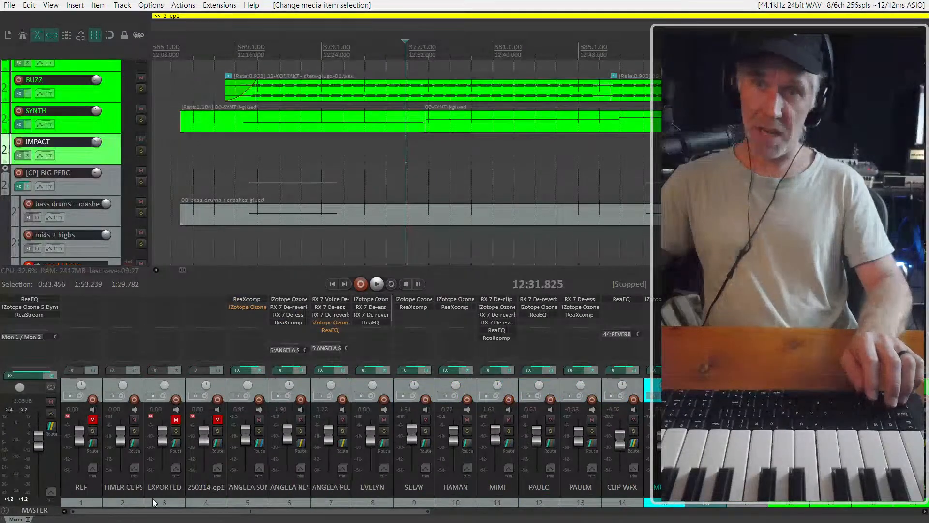
scroll(164, 469, right, 8)
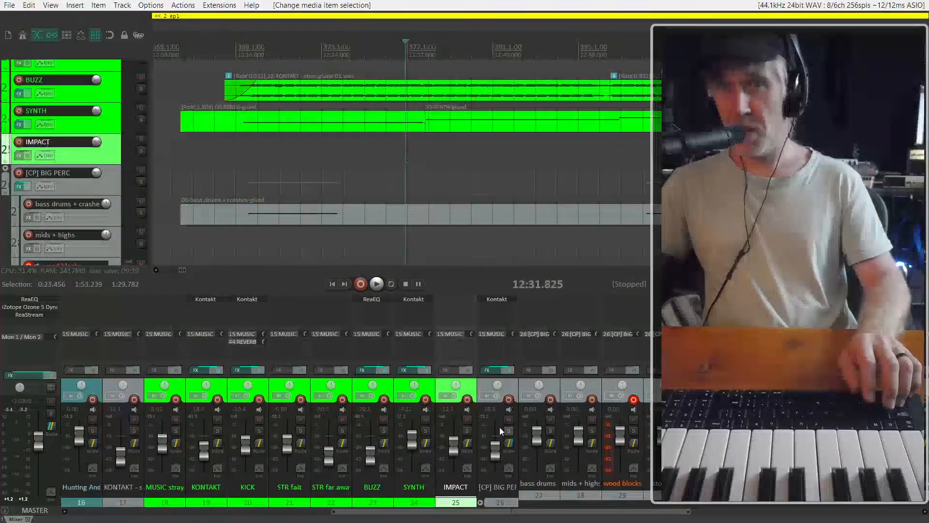
click(495, 342)
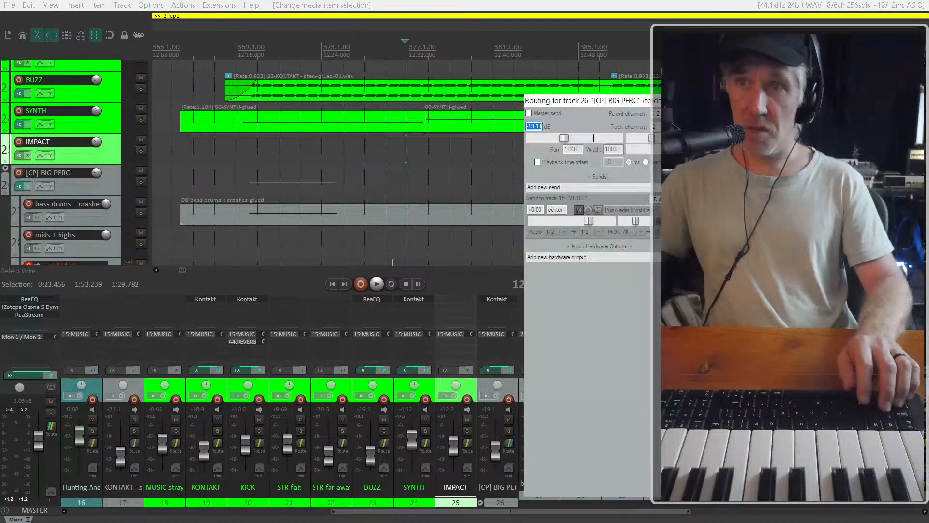
click(626, 190)
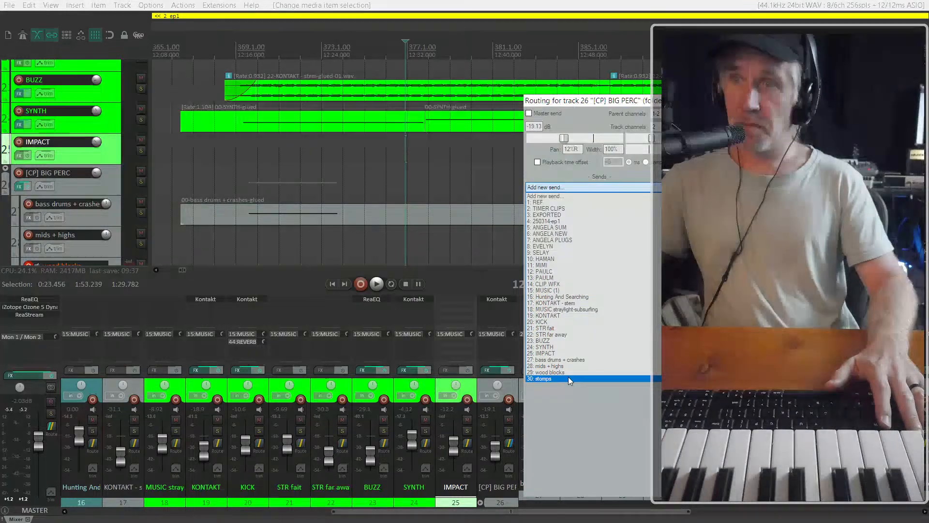
scroll(568, 376, down, 6)
click(544, 340)
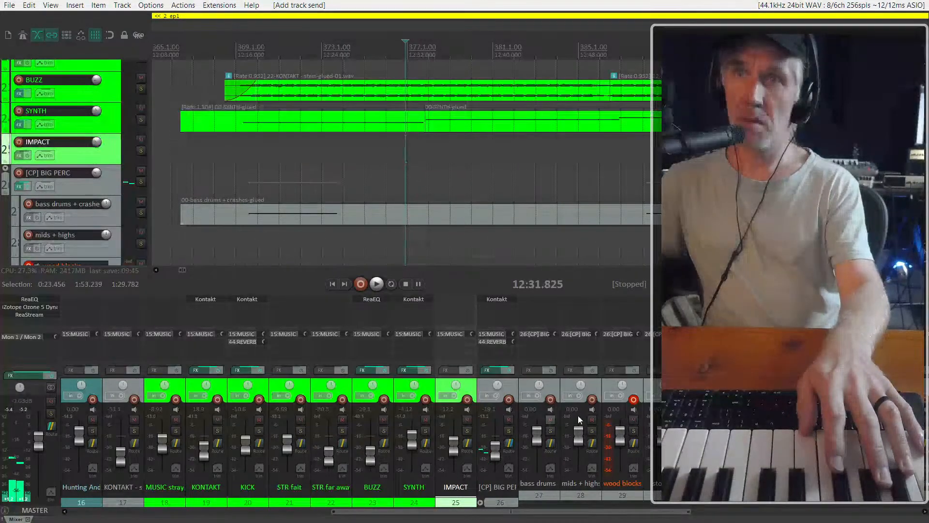
Play from about 12:30 and record a castanets take on the wood blocks track from about 12:37 to 12:44
click(386, 180)
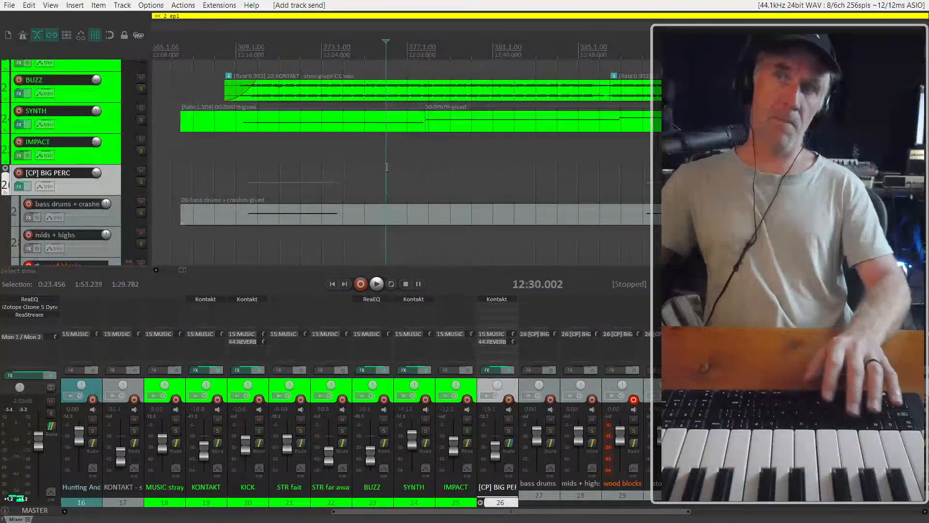
key(space)
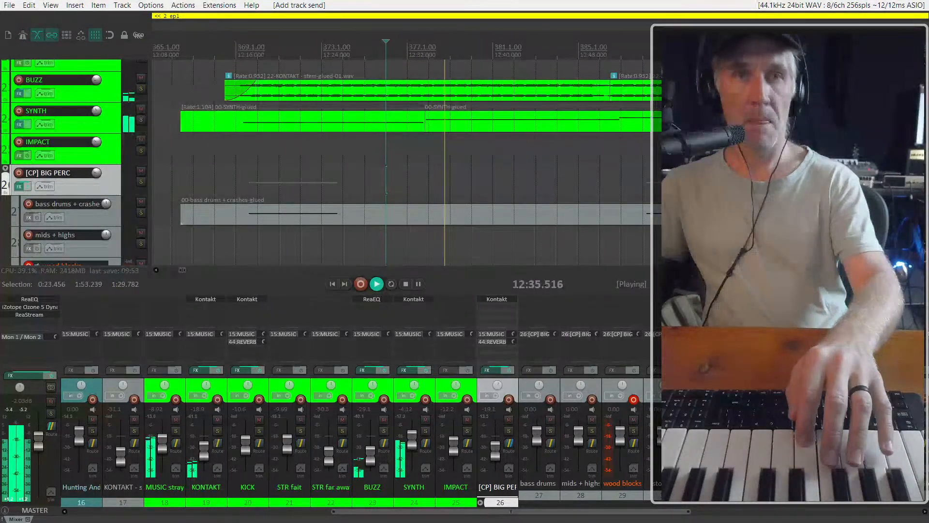
key(ctrl+r)
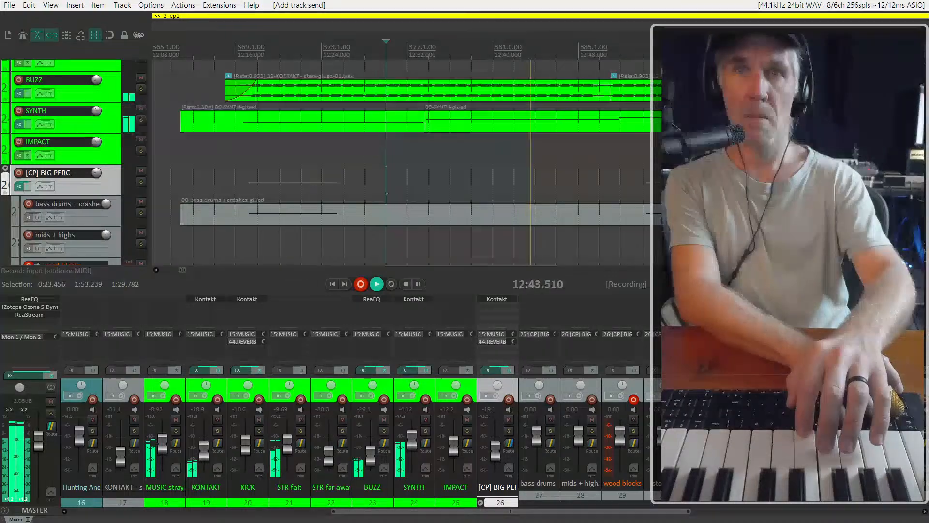
key(ctrl+r)
Play back the new take on the wood blocks track from about 12:36
scroll(55, 189, down, 3)
scroll(71, 190, up, 1)
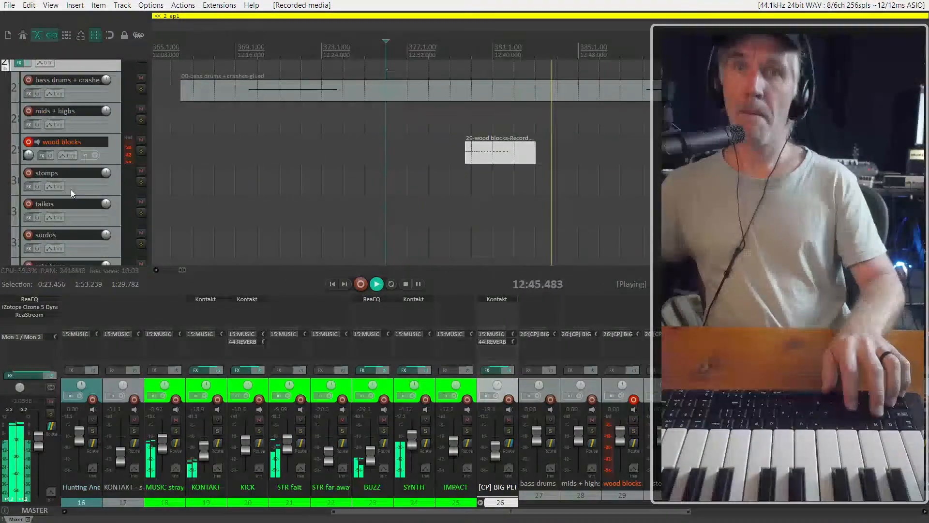
click(456, 144)
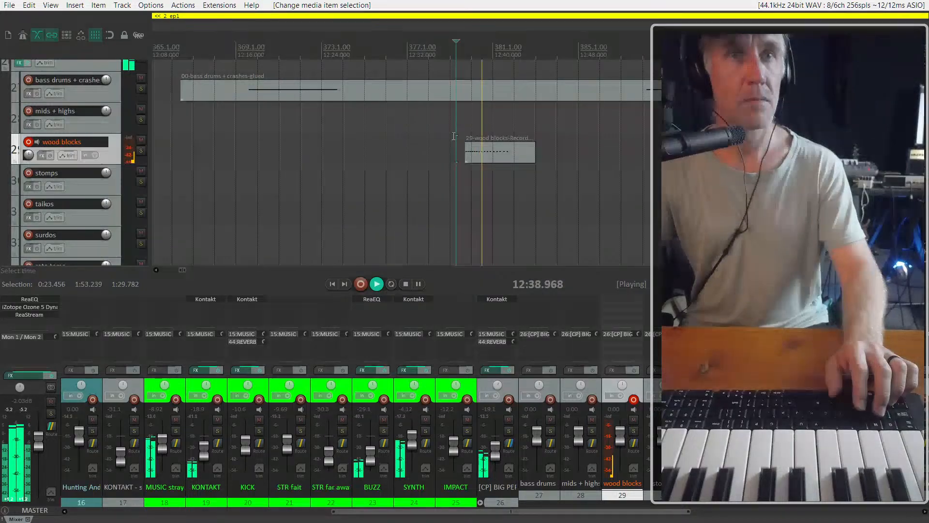
Split the long second SYNTH item at about 12:51 and delete the part after the cut
scroll(533, 132, down, 3)
scroll(532, 131, up, 2)
scroll(532, 132, down, 2)
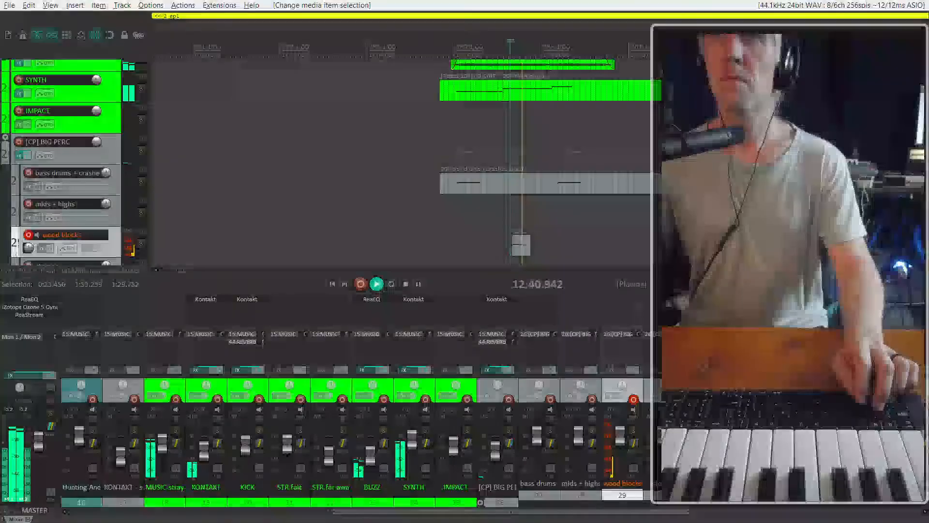
scroll(107, 203, left, 2)
scroll(89, 186, right, 3)
scroll(84, 177, up, 3)
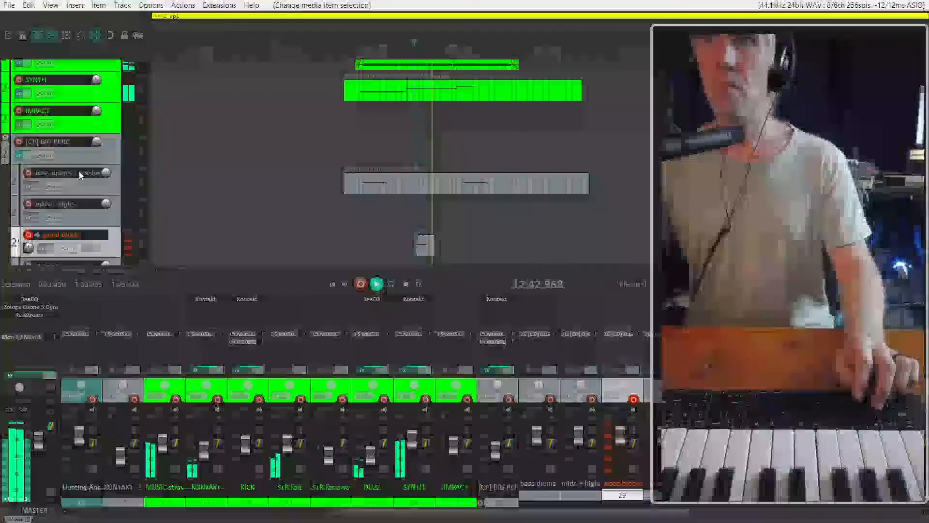
scroll(432, 187, up, 3)
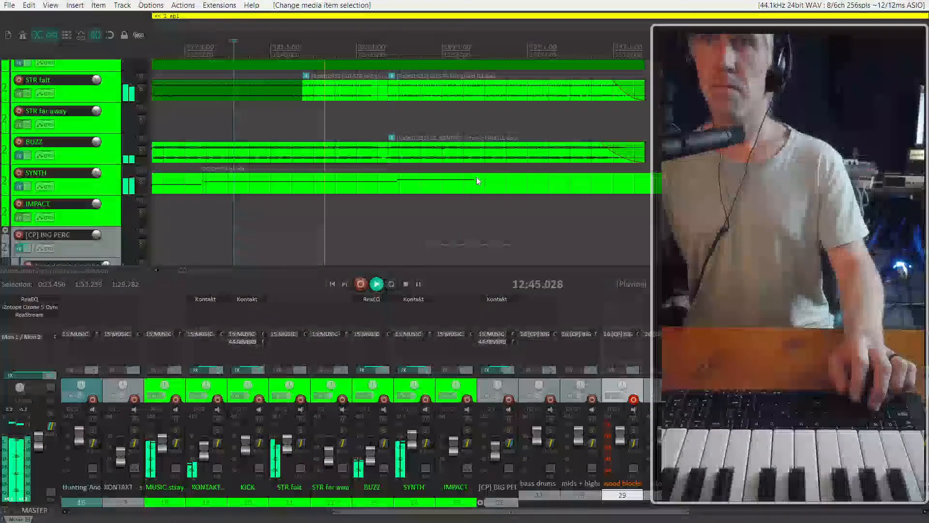
click(433, 188)
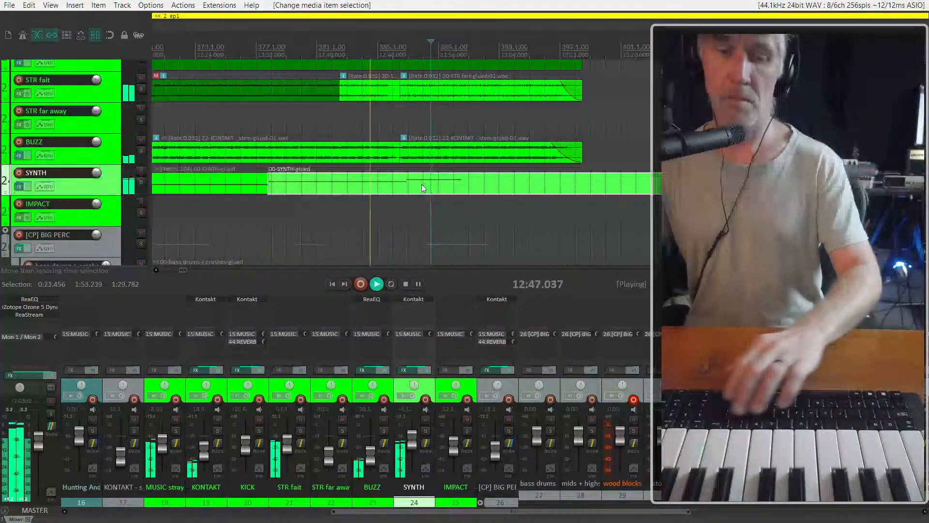
scroll(422, 184, up, 3)
key(s)
click(399, 187)
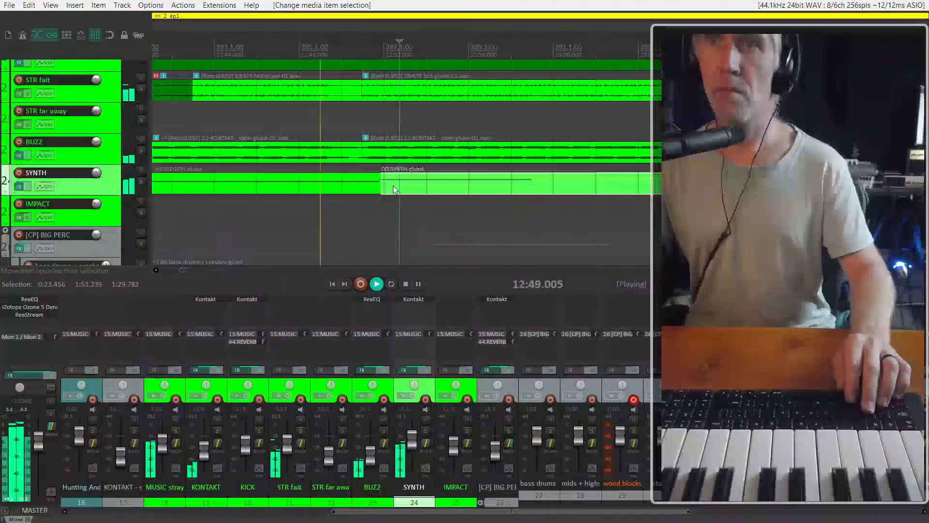
key(Delete)
Try a copy of the second SYNTH item starting at about 12:51 and look at its notes in the MIDI editor
mouse_move(377, 188)
mouse_down()
mouse_move(357, 187)
mouse_move(385, 181)
mouse_move(375, 186)
mouse_up()
scroll(356, 188, down, 5)
key(space)
scroll(369, 185, up, 6)
scroll(417, 188, left, 3)
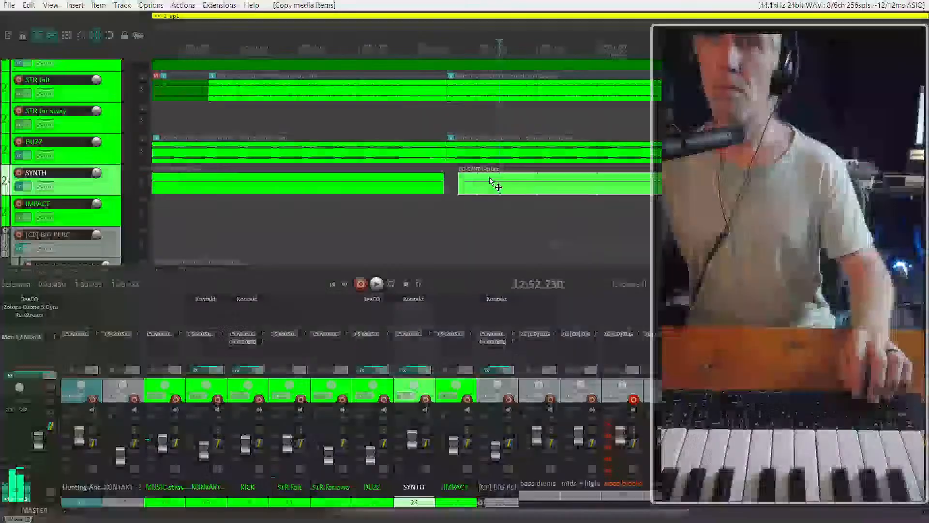
drag(493, 185, 475, 189)
double_click(473, 188)
scroll(495, 184, down, 4)
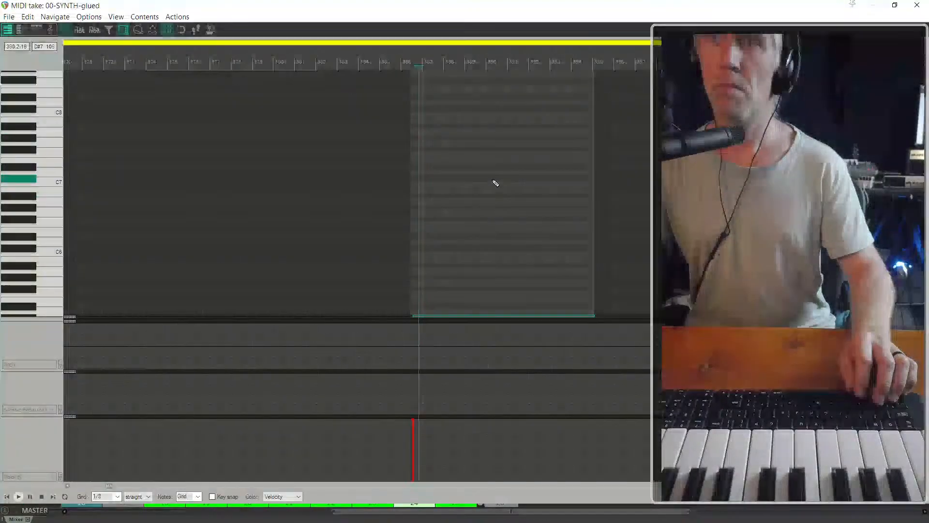
key(Escape)
scroll(490, 191, down, 3)
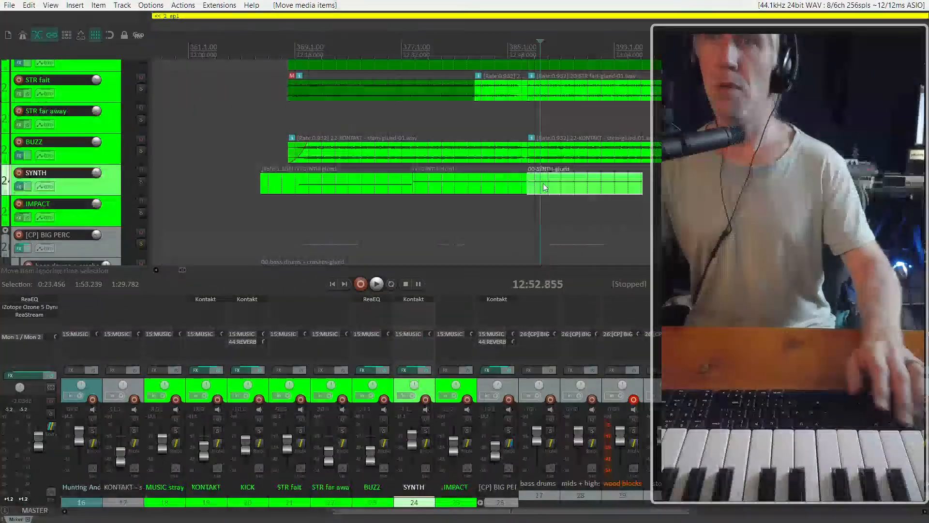
Trim the first SYNTH item's start to about 12:16 and copy the item to about 12:51, directly after the second one
click(346, 183)
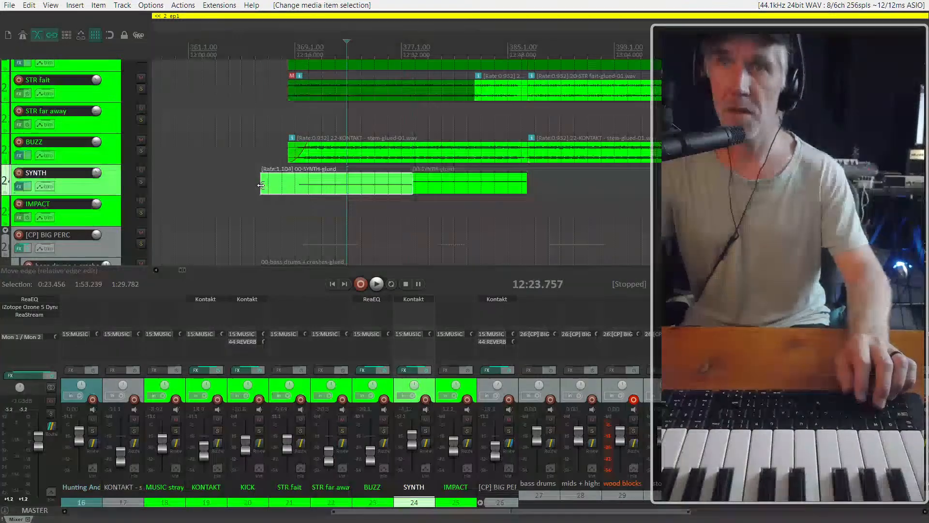
drag(260, 186, 549, 175)
click(525, 205)
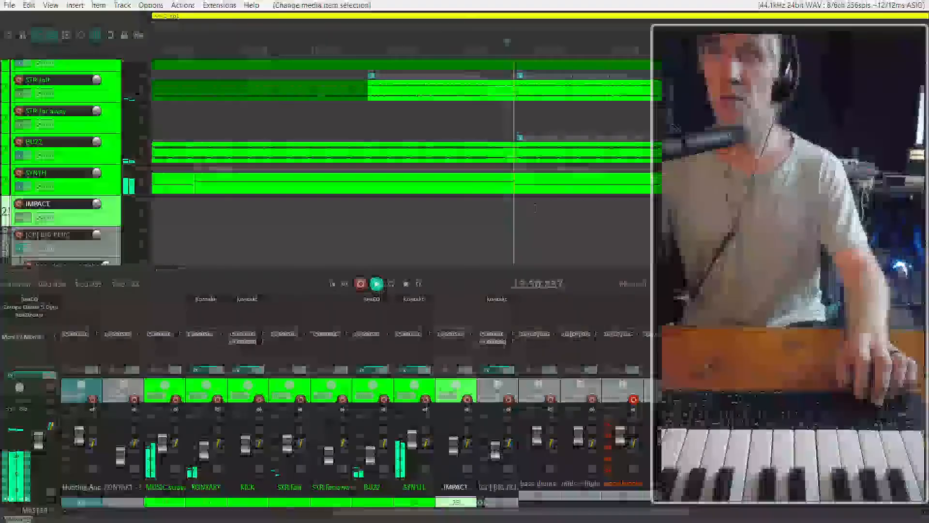
scroll(527, 226, down, 3)
scroll(527, 226, up, 1)
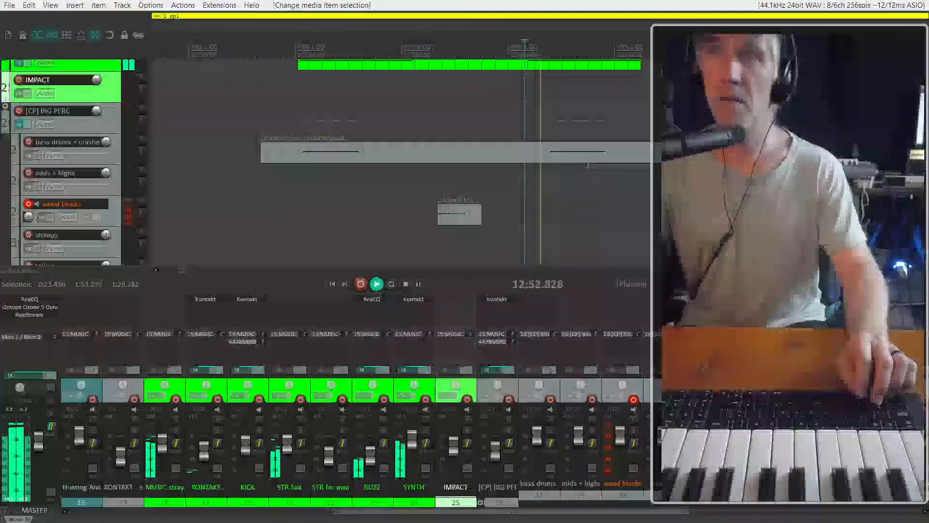
key(space)
Split the bass drums + crashes item at about 12:51, align the later part's hit with the cut, and hide the mixer
click(561, 155)
click(559, 157)
scroll(537, 172, up, 2)
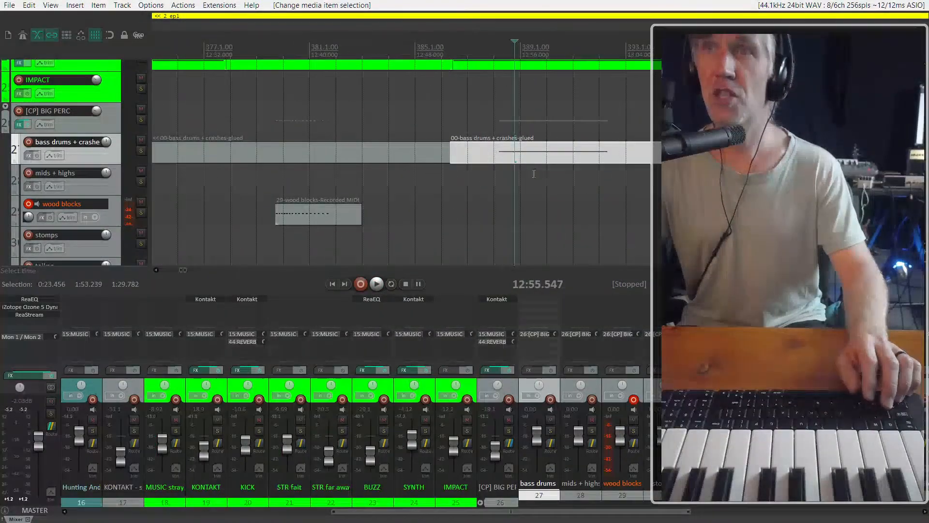
scroll(429, 189, up, 4)
scroll(547, 199, down, 1)
key(ctrl+m)
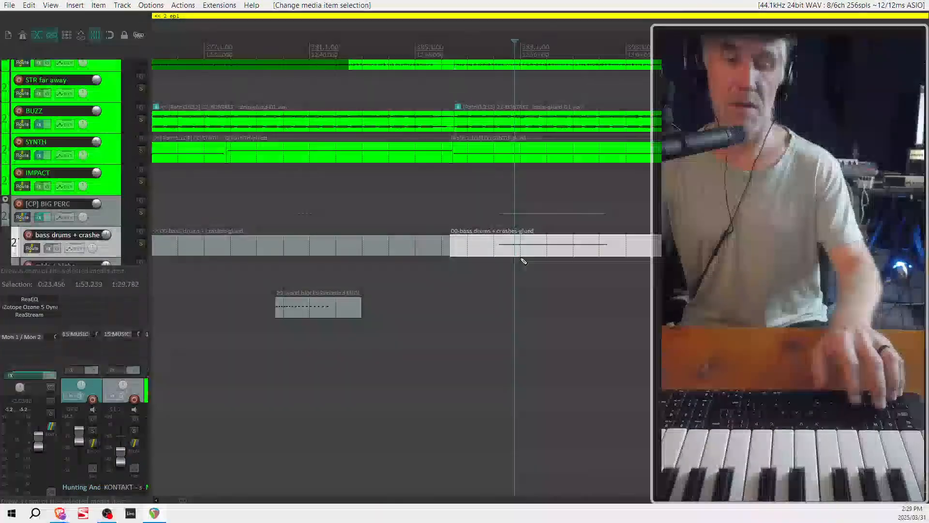
click(528, 245)
drag(551, 255, 492, 258)
Play from about 12:48 to check the aligned bass drum hit against the copied SYNTH item
click(427, 288)
key(space)
scroll(427, 289, down, 3)
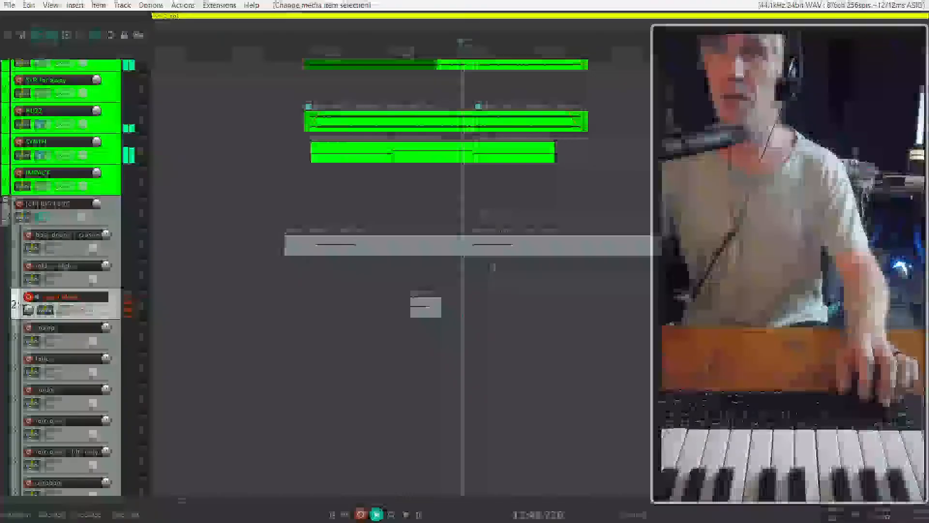
scroll(494, 267, up, 1)
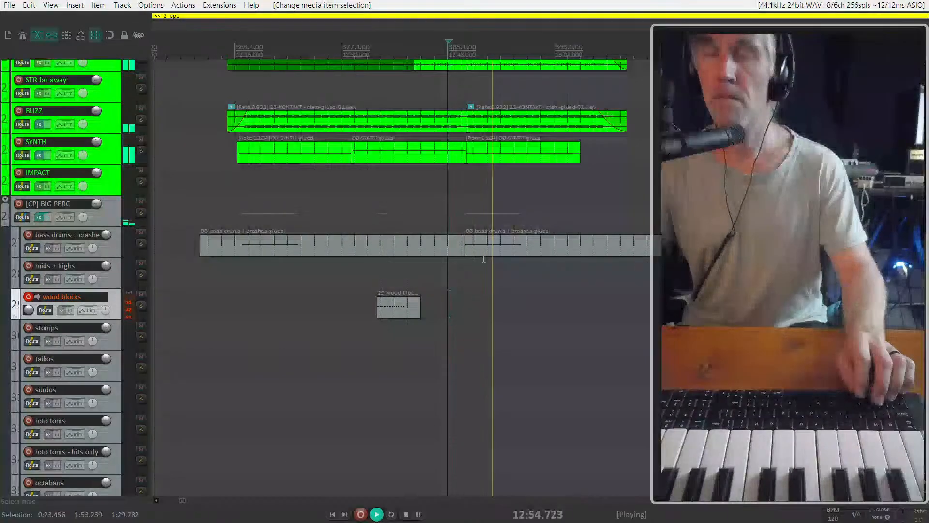
Copy the wood blocks take along its track so the copy starts at about 13:05
click(404, 309)
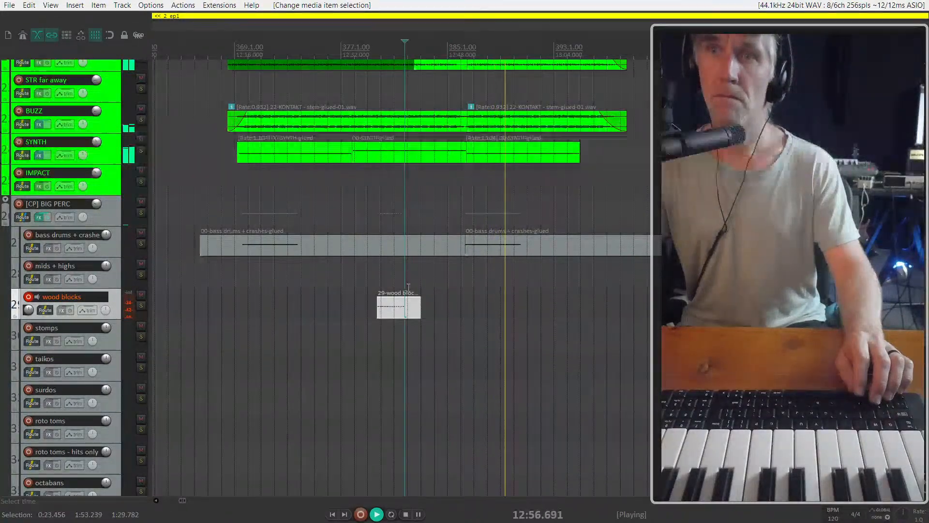
scroll(409, 287, down, 3)
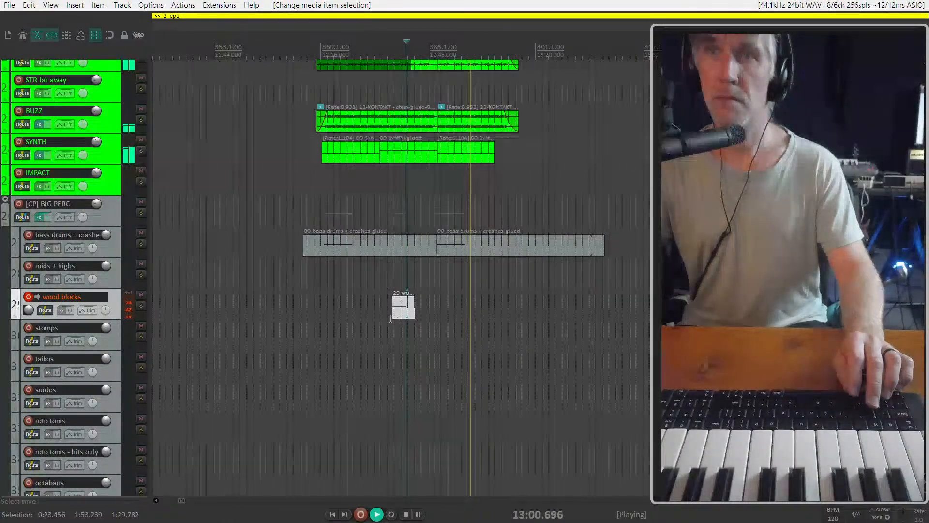
scroll(403, 308, up, 2)
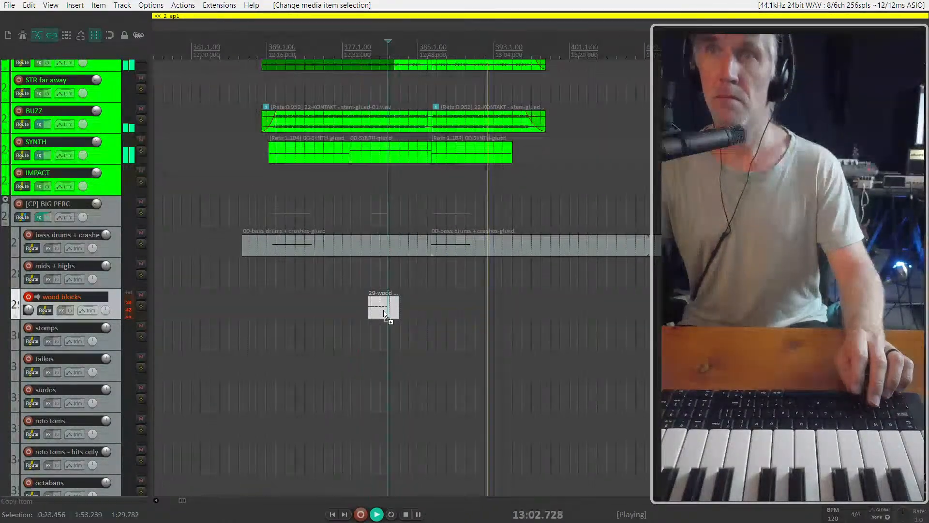
drag(389, 308, 519, 307)
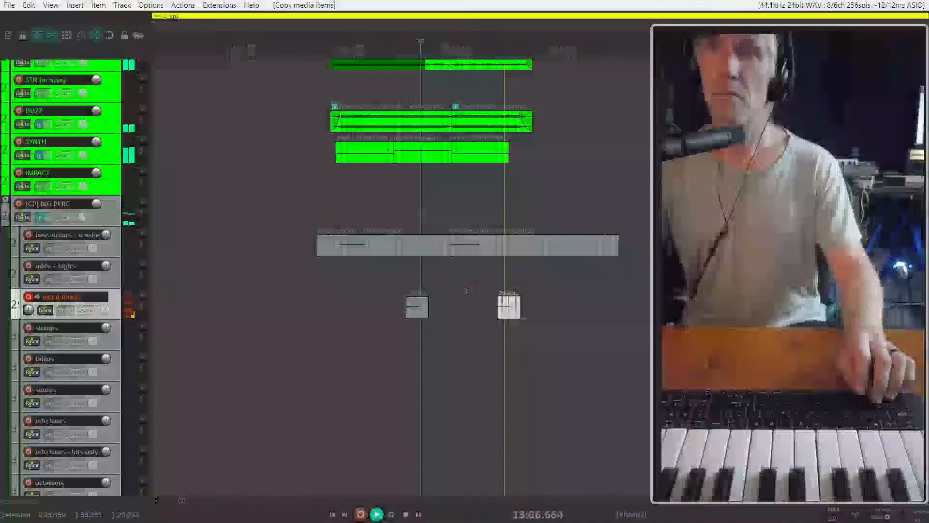
scroll(502, 296, down, 2)
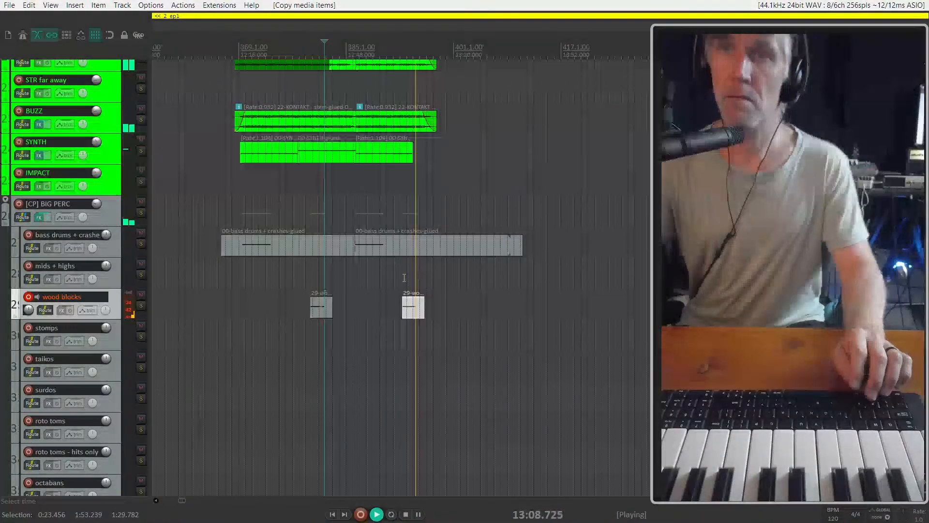
scroll(415, 243, up, 2)
scroll(414, 243, down, 4)
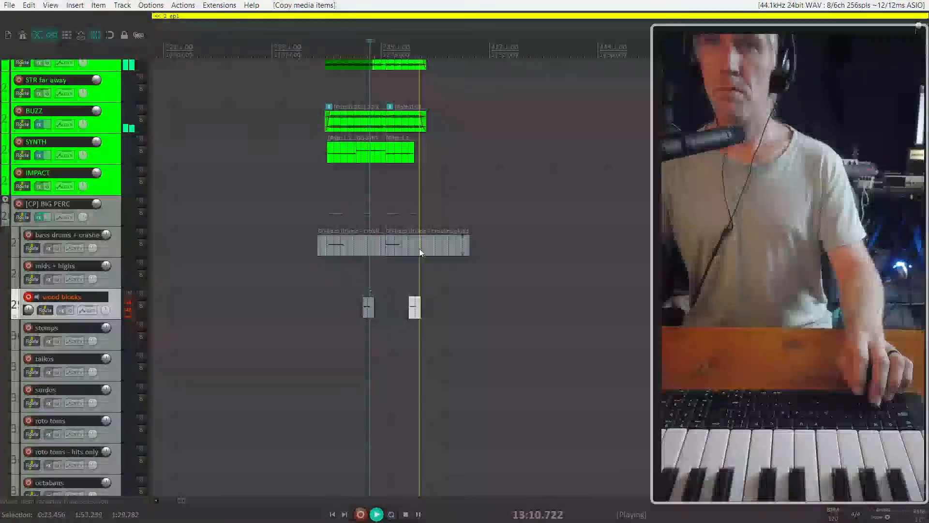
Shorten the second bass drums + crashes item so it ends at about 13:01
click(468, 251)
mouse_move(470, 248)
mouse_down()
mouse_move(402, 252)
mouse_move(474, 252)
mouse_up()
scroll(402, 252, up, 4)
key(space)
key(ctrl+z)
Play from about 13:06 to hear the wood blocks copy against the end of the SYNTH part
click(432, 201)
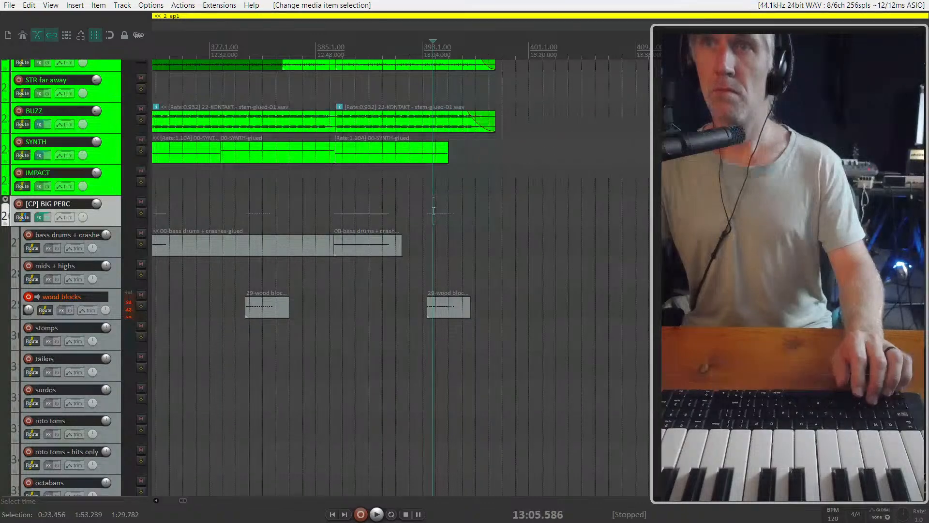
key(space)
click(385, 156)
click(302, 154)
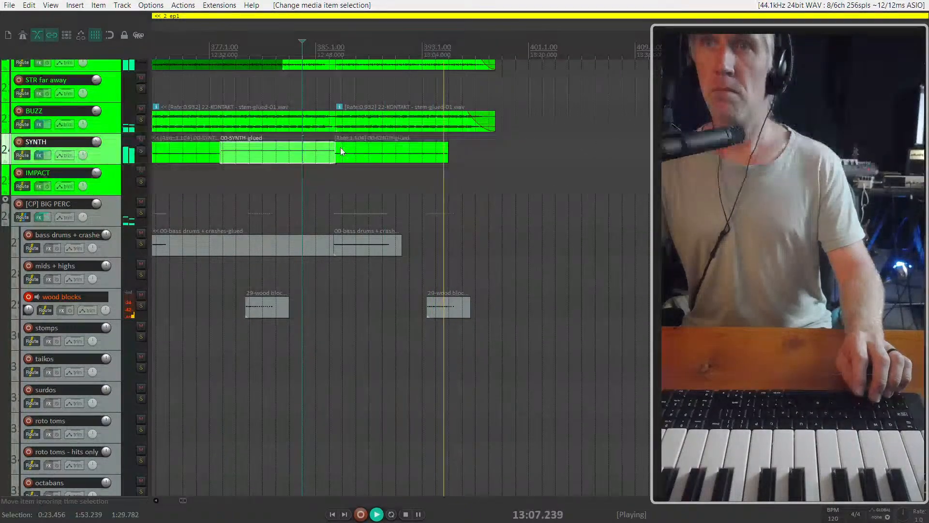
key(Escape)
Try a copy of the third SYNTH item after the track's end, shift it to about 13:09, and undo the copy
click(440, 156)
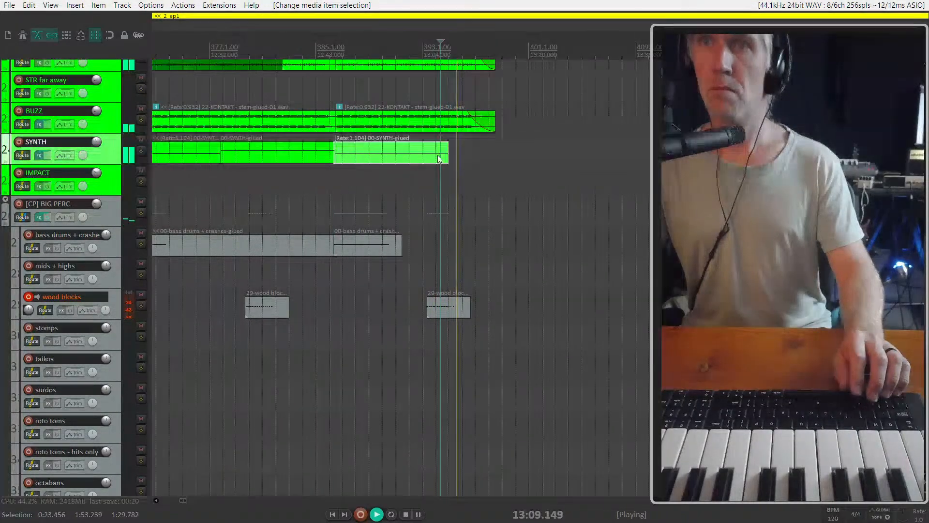
key(space)
drag(383, 158, 547, 152)
scroll(471, 193, up, 5)
key(space)
click(512, 154)
scroll(608, 152, down, 5)
drag(608, 152, 628, 147)
key(ctrl+z)
key(ctrl+z)
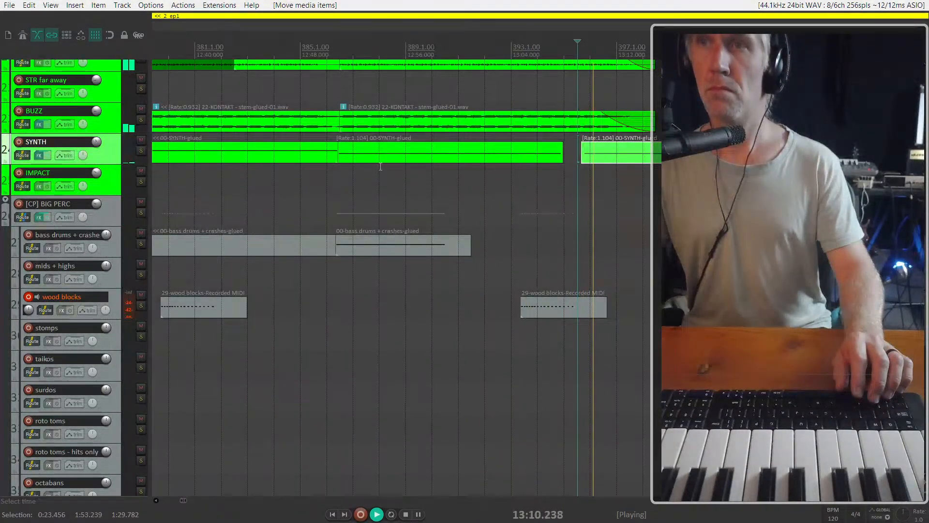
scroll(414, 155, down, 5)
key(ctrl+z)
key(ctrl+z)
key(ctrl+z)
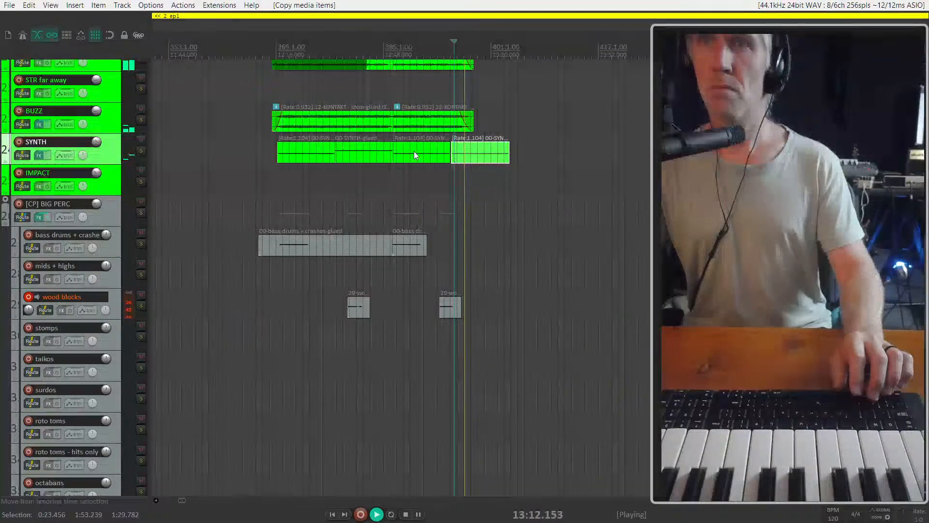
Copy the second SYNTH item to the end of the track and shift the copy to start at about 13:09
click(362, 152)
drag(362, 152, 483, 153)
click(450, 182)
scroll(449, 182, up, 8)
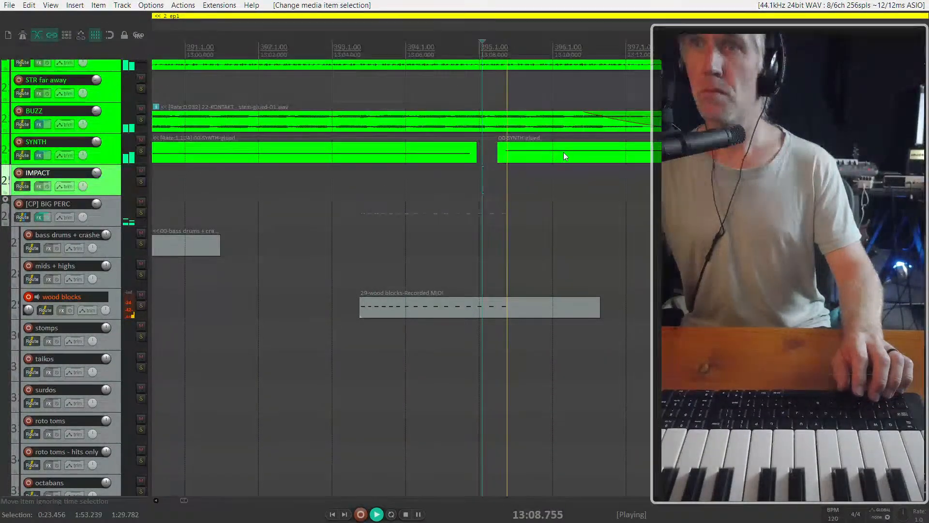
drag(563, 152, 594, 152)
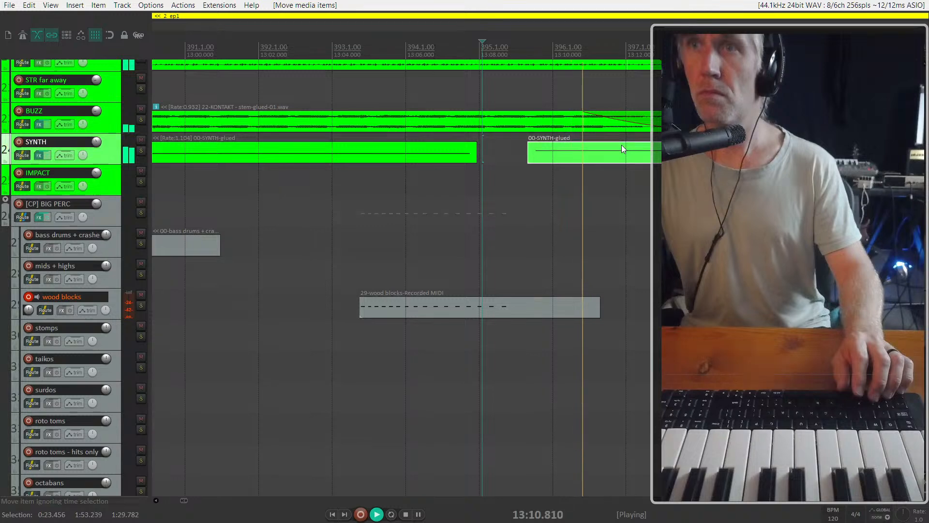
key(ctrl+z)
key(space)
key(space)
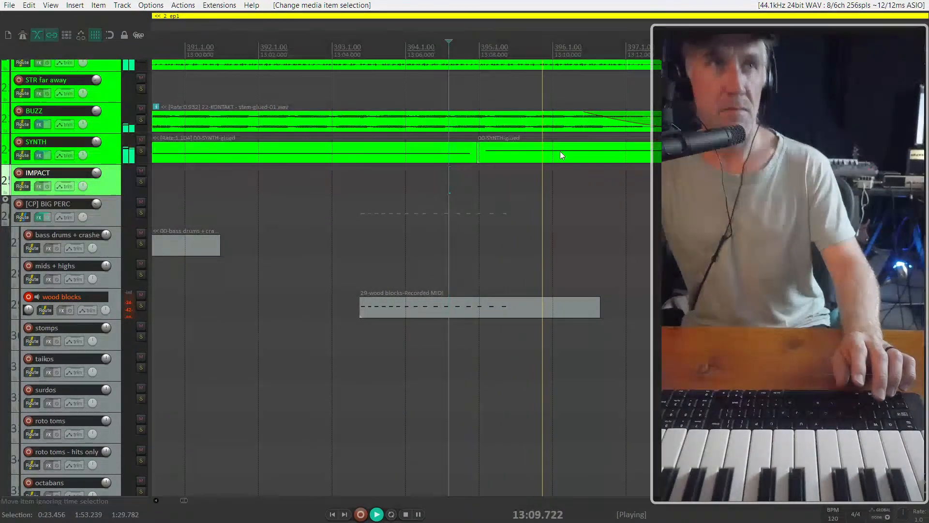
drag(560, 154, 588, 153)
Copy the second bass drums + crashes item along its track so the copy starts at about 13:10
click(454, 219)
scroll(454, 219, down, 4)
drag(272, 245, 547, 253)
scroll(564, 223, down, 3)
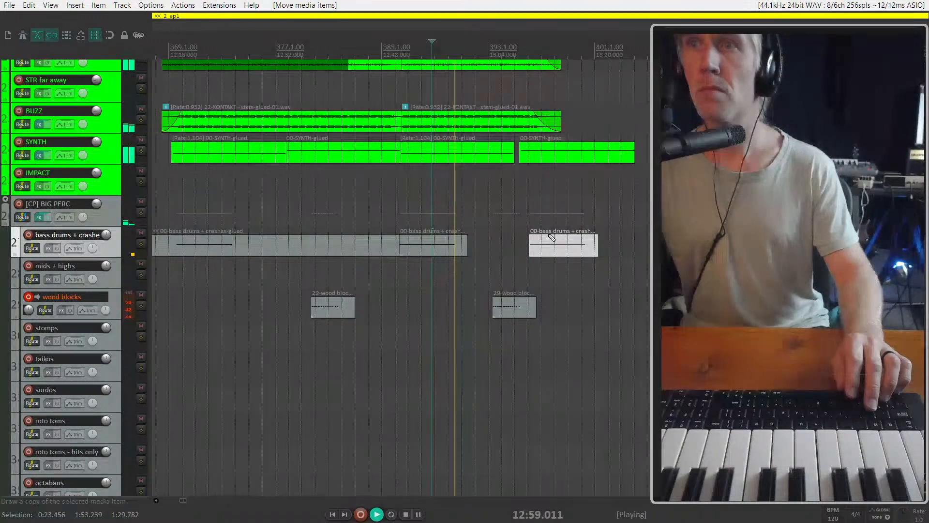
Mute the second bass drums + crashes item, the one starting at about 12:51
click(416, 254)
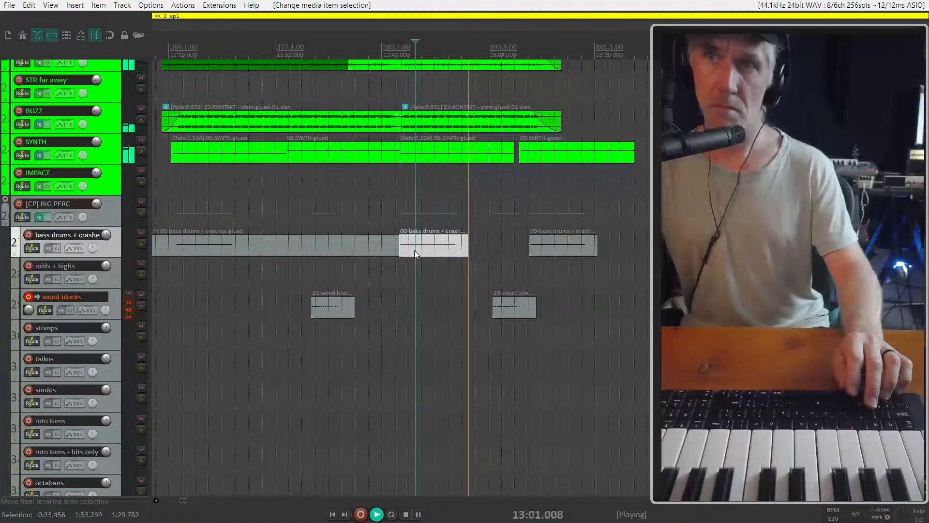
key(ctrl+m)
scroll(484, 220, down, 2)
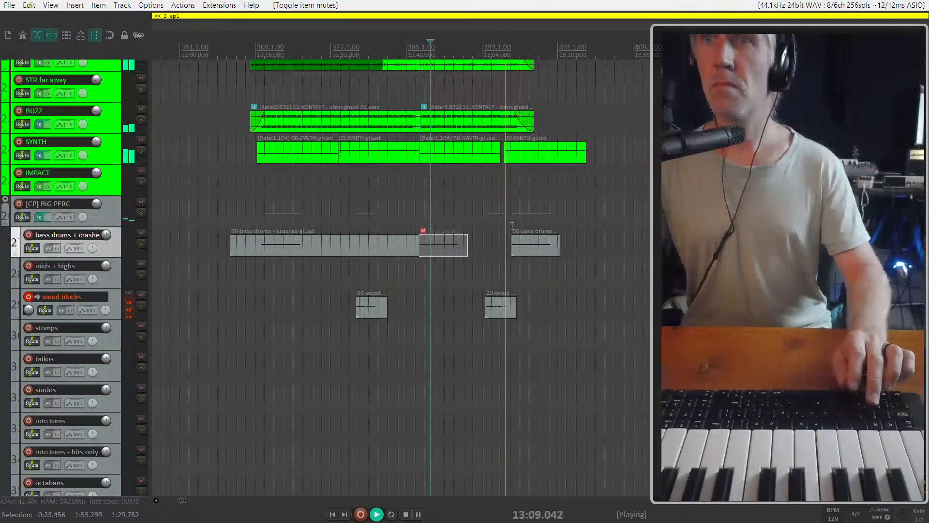
scroll(470, 174, up, 6)
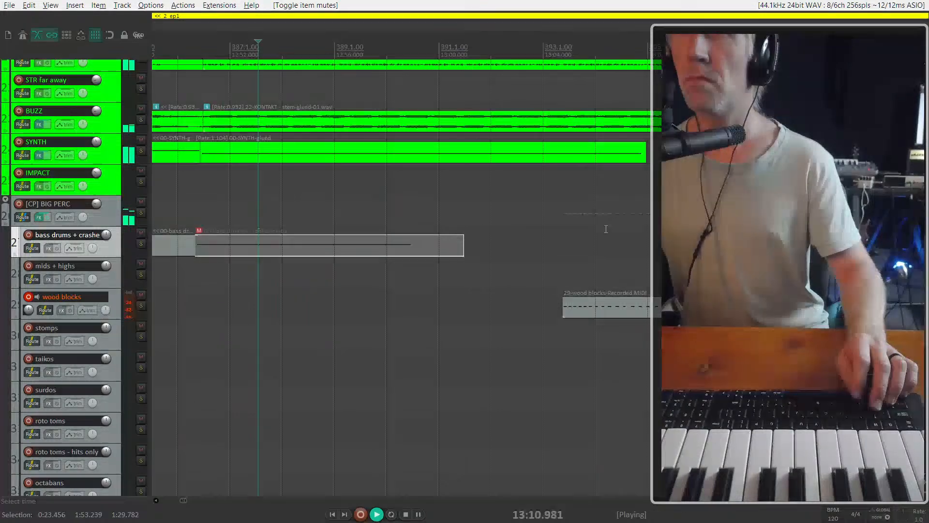
Move the last bass drums + crashes item to start at about 13:12 and play from about 13:10
scroll(606, 228, right, 4)
click(590, 247)
drag(560, 249, 604, 250)
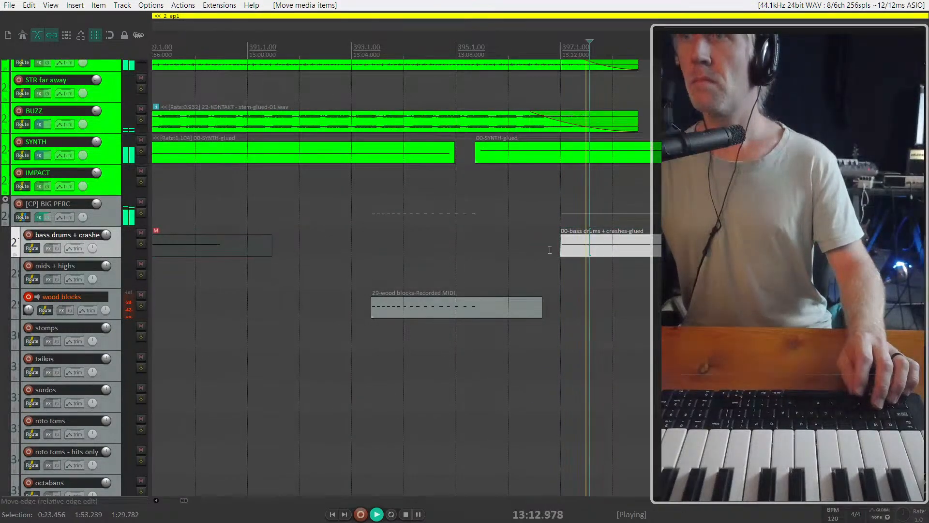
click(504, 246)
key(space)
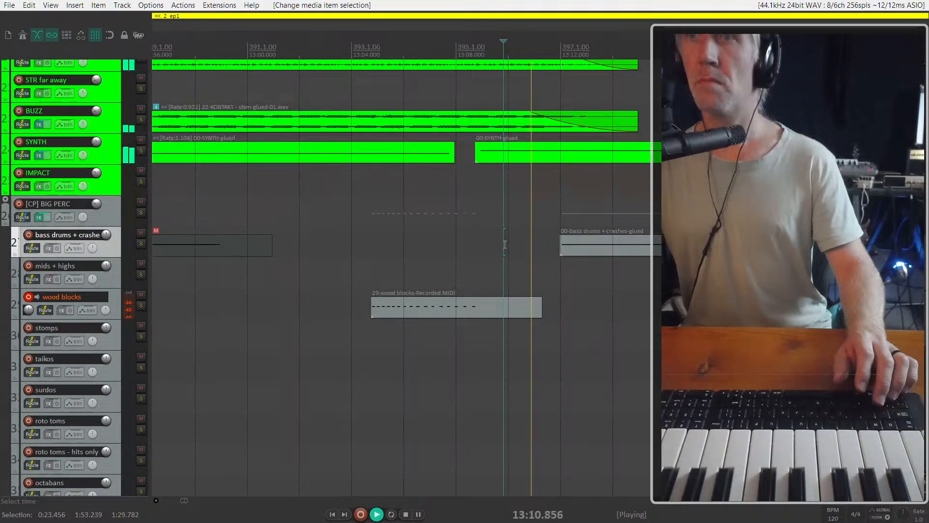
Listen to the end of the extended cue from about 13:10, then stop playback
scroll(506, 246, down, 3)
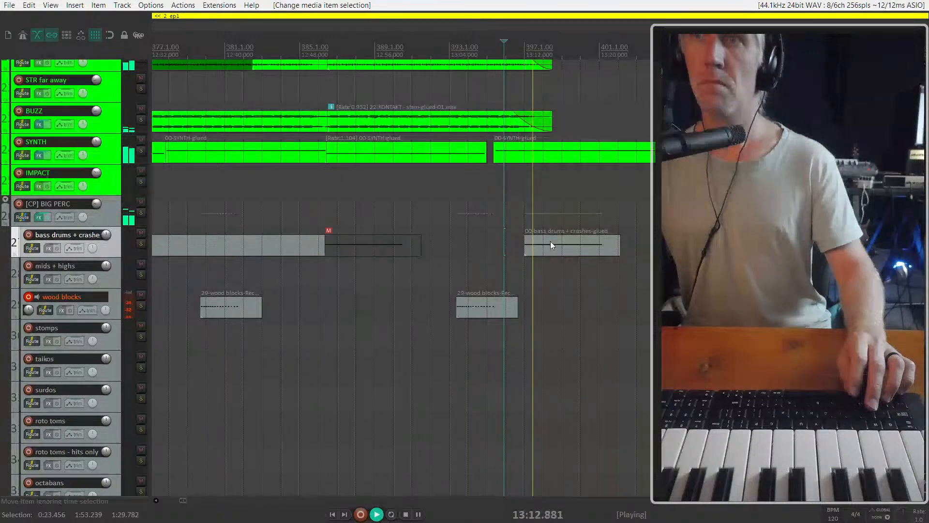
scroll(503, 244, down, 4)
scroll(494, 230, down, 3)
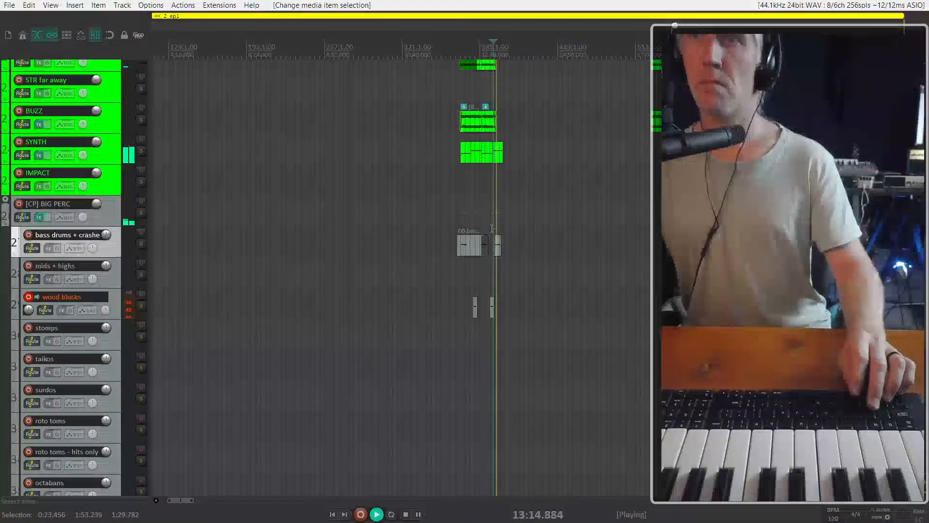
scroll(505, 241, down, 2)
key(space)
Find the next cue before the CLIP: PARADE marker and play it from about 17:29
scroll(516, 230, up, 4)
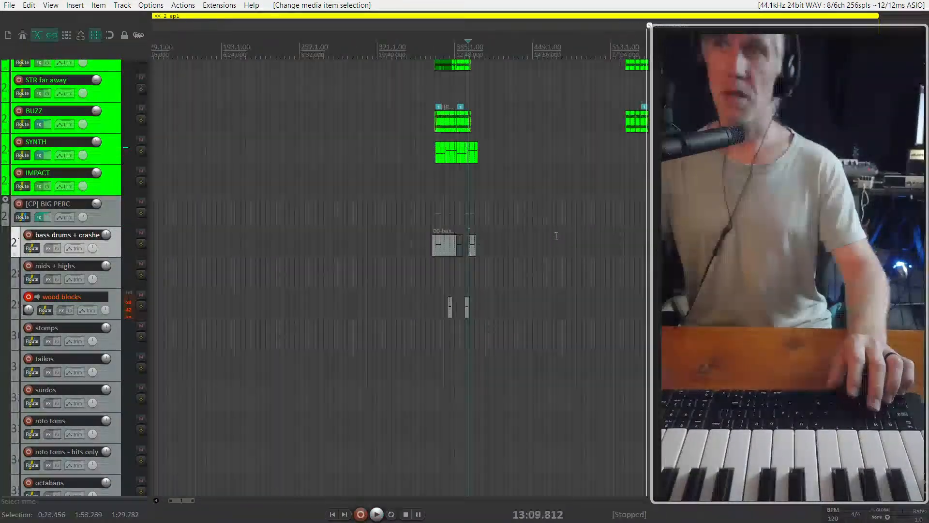
scroll(640, 224, up, 2)
key(space)
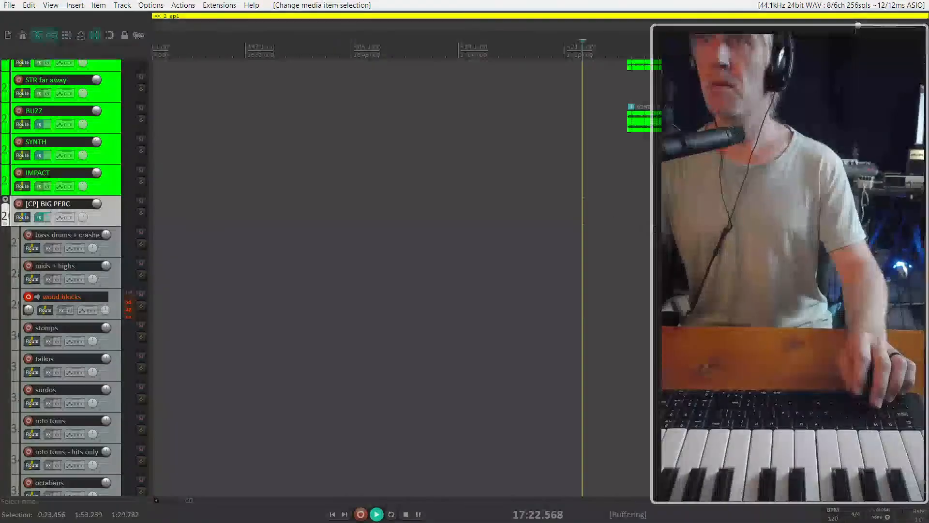
scroll(338, 273, down, 3)
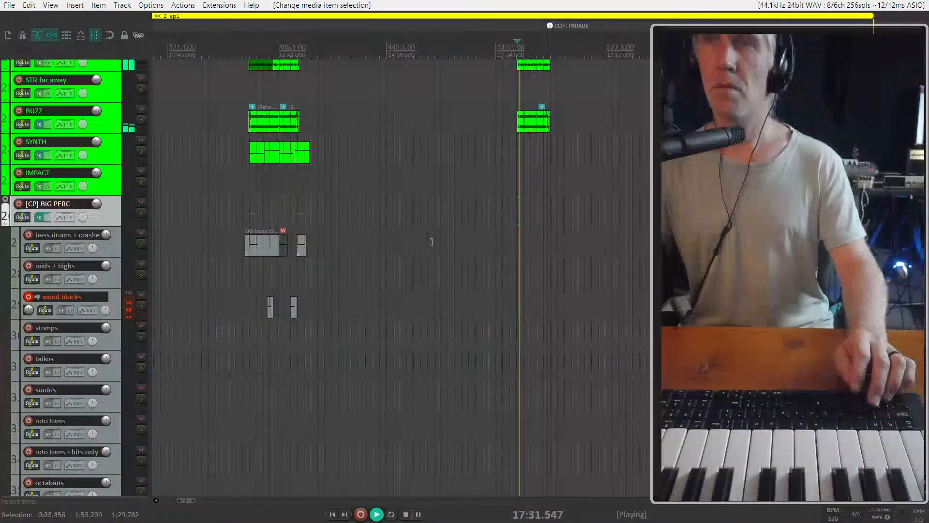
scroll(530, 164, up, 3)
scroll(529, 165, up, 3)
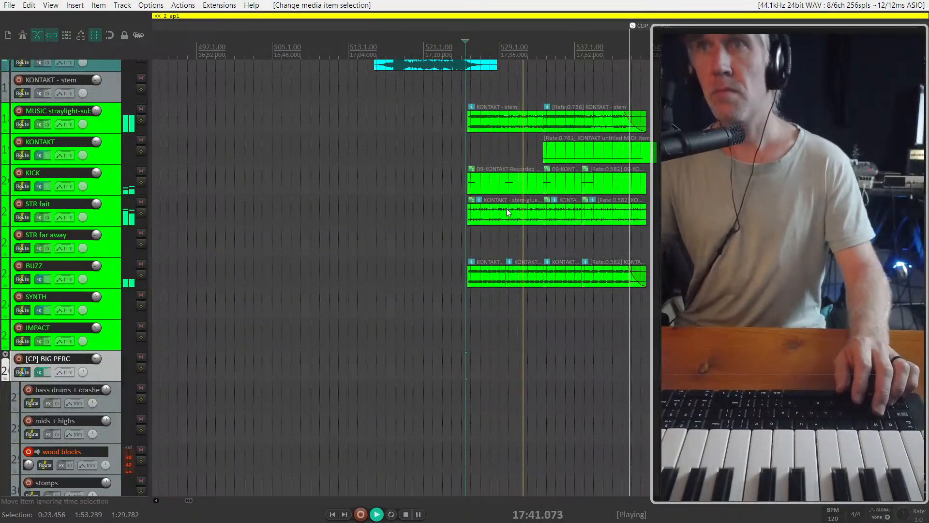
key(space)
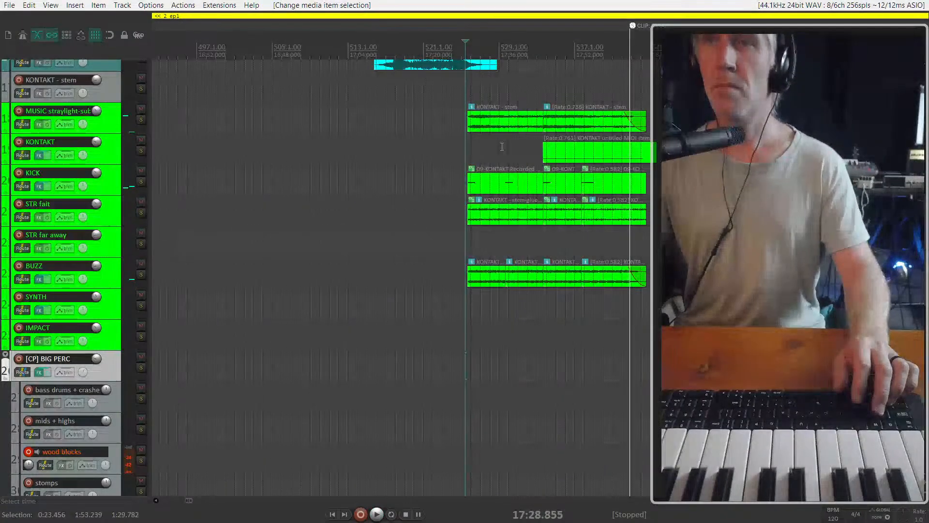
double_click(495, 187)
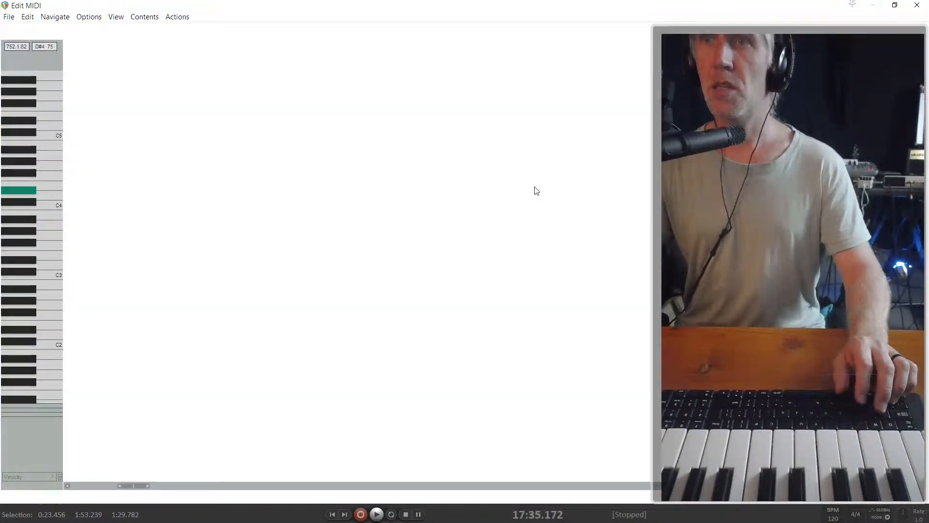
key(Escape)
scroll(528, 208, down, 6)
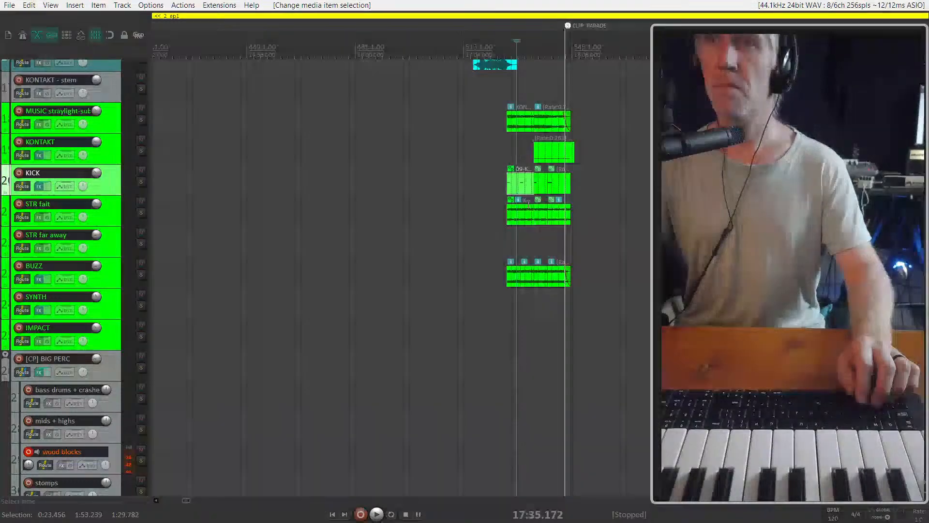
scroll(517, 236, up, 5)
scroll(539, 239, up, 3)
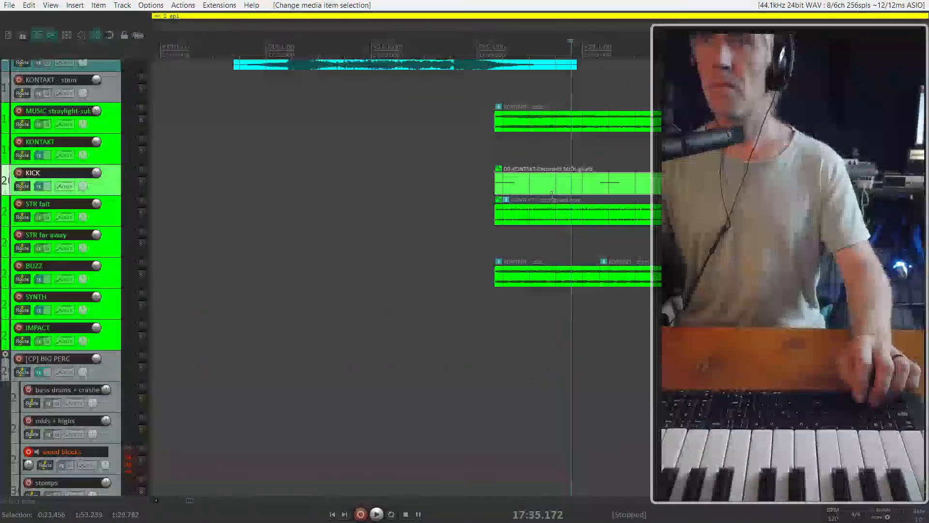
Mute both MUSIC straylight items of the 17:29 cue and play from the start of the cue
scroll(479, 187, right, 3)
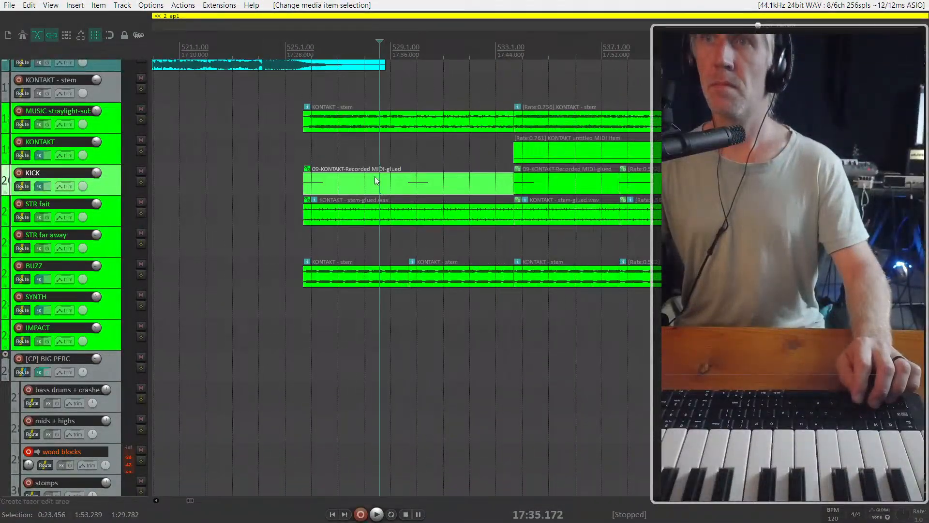
click(298, 156)
scroll(306, 145, down, 2)
click(317, 129)
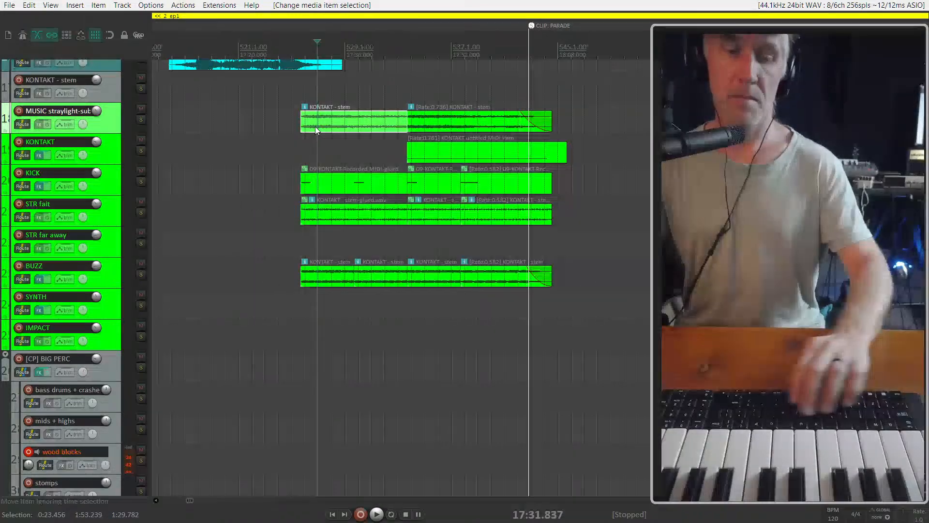
key(m)
click(425, 127)
key(m)
click(299, 157)
key(space)
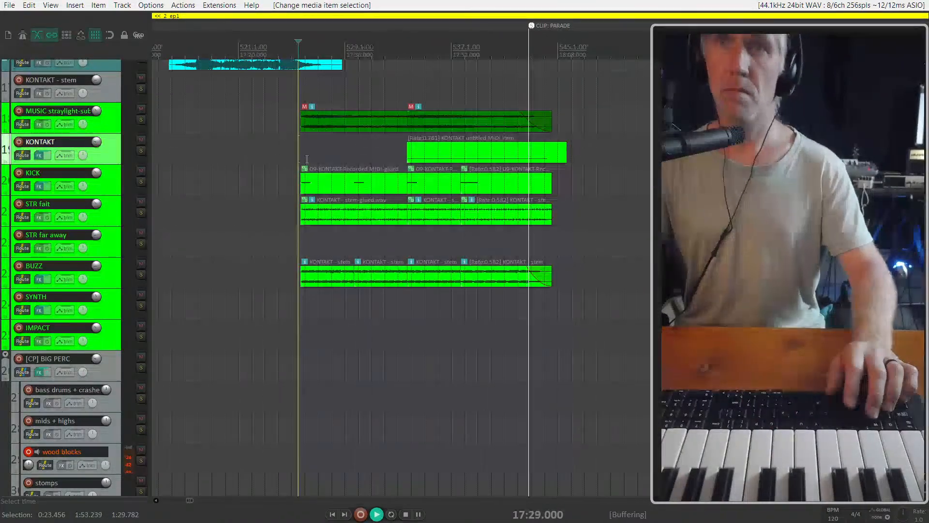
Mute all three STR fait items of the 17:29 cue while it plays, and stop playback
click(315, 214)
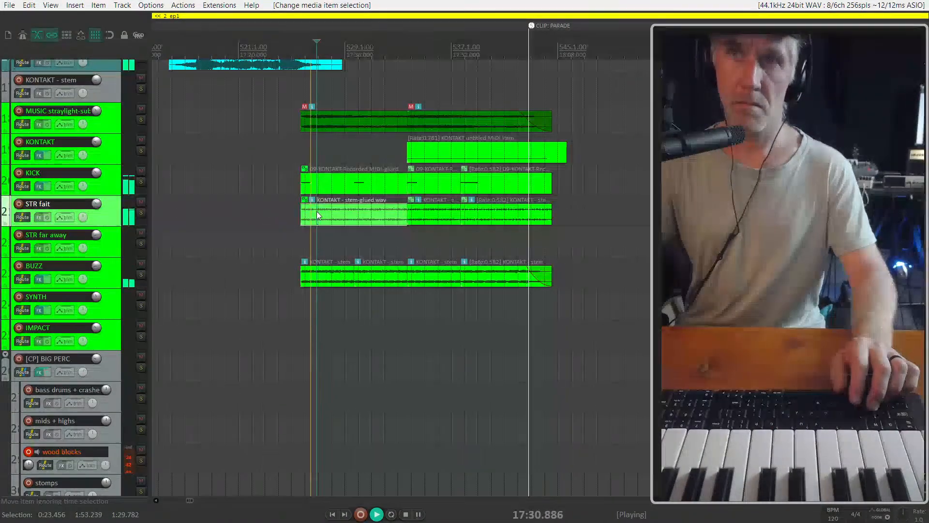
key(m)
click(522, 218)
key(m)
click(428, 216)
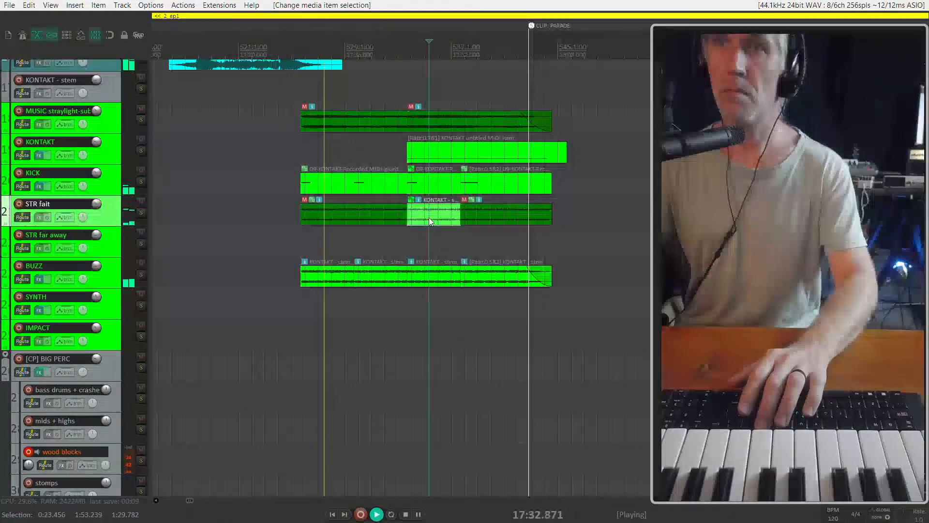
key(m)
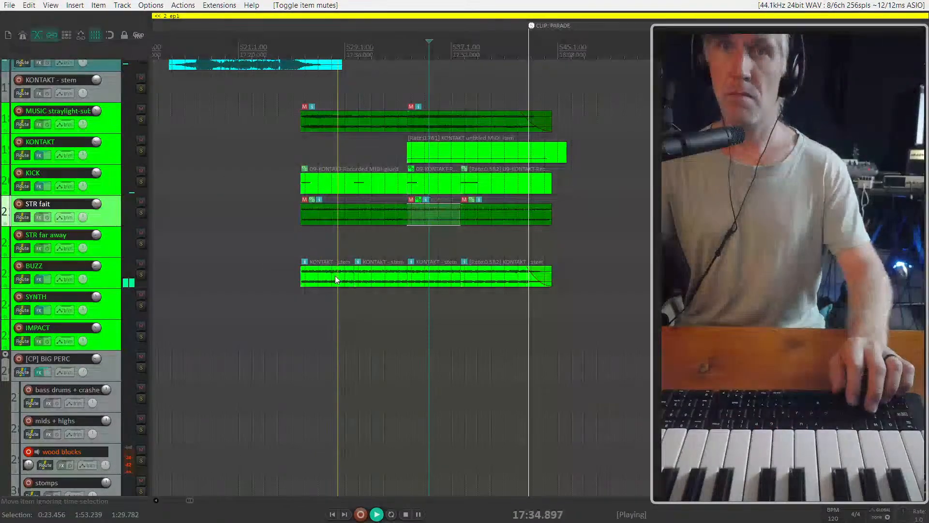
key(ctrl+z)
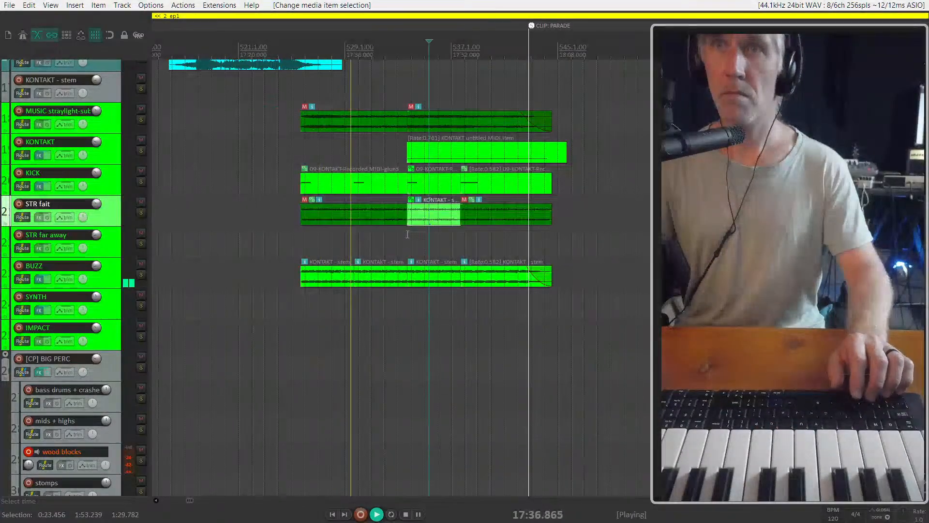
key(m)
scroll(402, 257, down, 5)
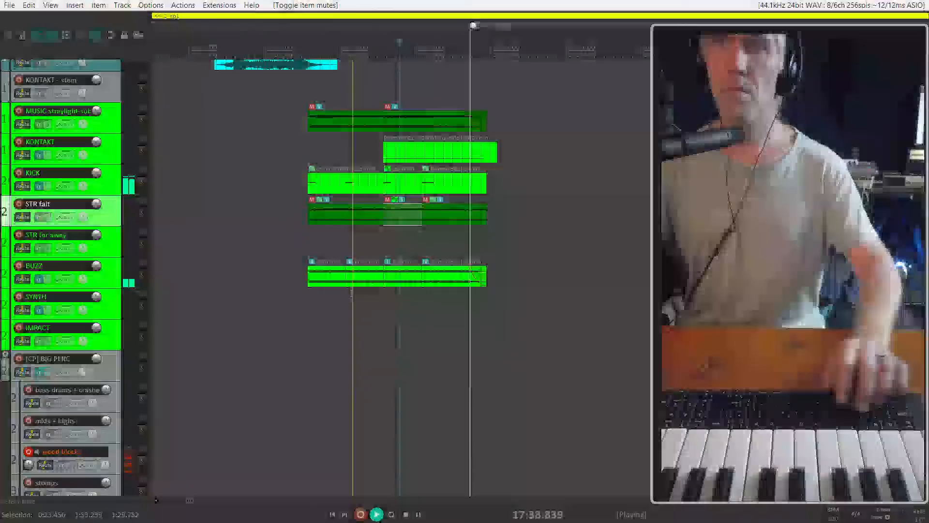
scroll(424, 256, down, 4)
key(space)
Copy the earlier cue's SYNTH and percussion items to the 17:29 cue and shift the first bass drums + crashes copy to start at about 17:23
scroll(476, 257, left, 5)
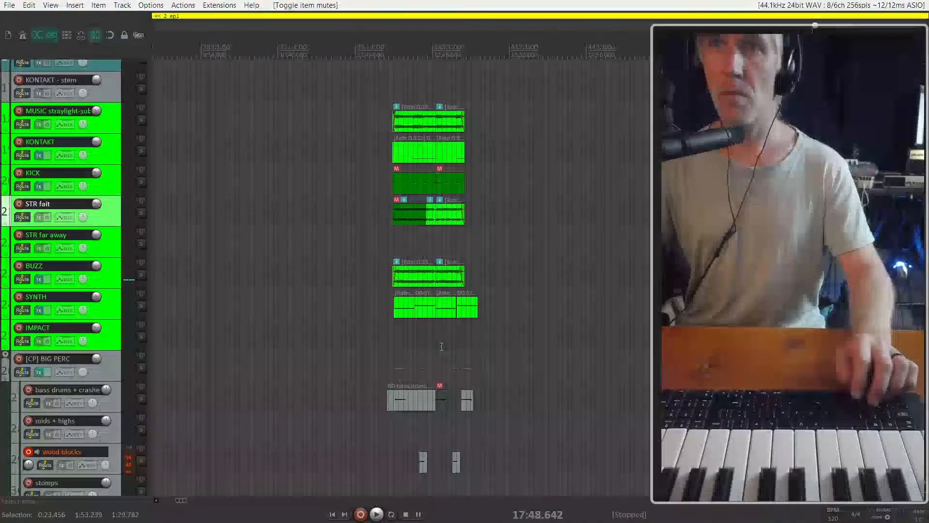
scroll(380, 331, down, 3)
scroll(380, 331, down, 5)
scroll(497, 212, right, 3)
drag(429, 189, 222, 135)
drag(390, 245, 283, 135)
click(313, 158)
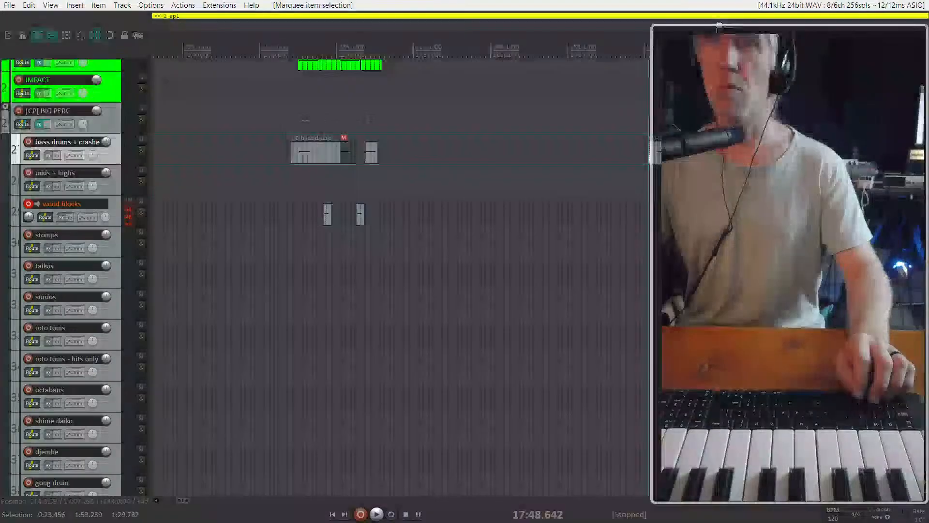
scroll(381, 185, up, 4)
drag(422, 385, 682, 183)
scroll(683, 183, up, 5)
scroll(508, 231, right, 4)
scroll(429, 226, up, 3)
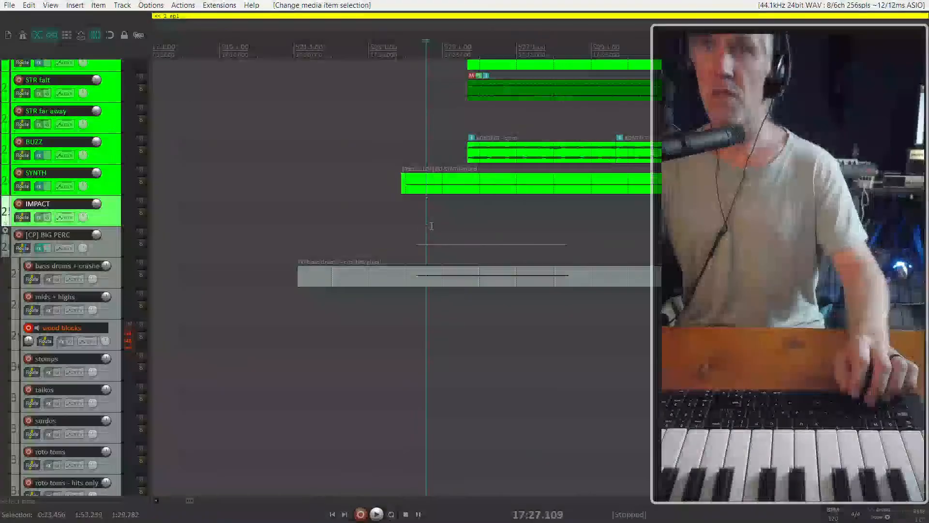
drag(457, 279, 513, 279)
Delete the last copied SYNTH item and move the two remaining SYNTH copies to start at about 17:32
scroll(513, 279, down, 3)
scroll(578, 237, right, 3)
scroll(578, 237, down, 2)
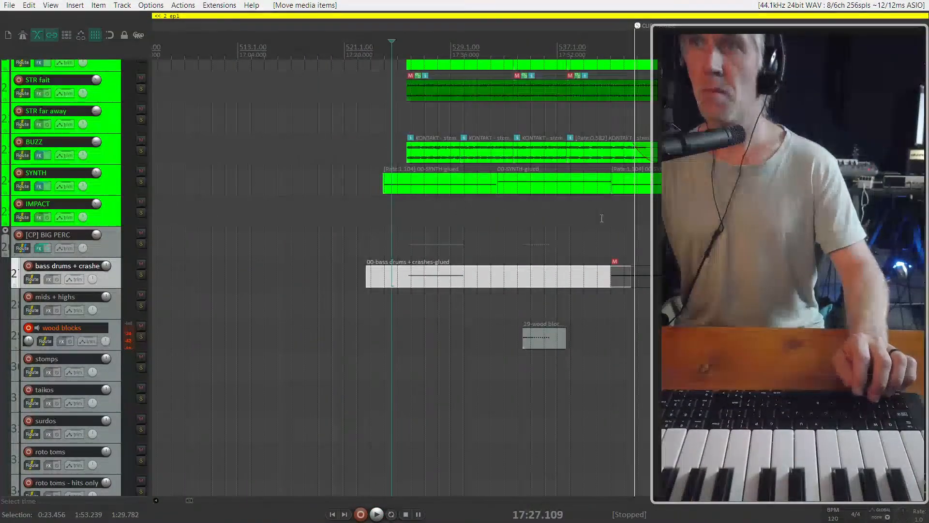
drag(616, 181, 615, 181)
key(Delete)
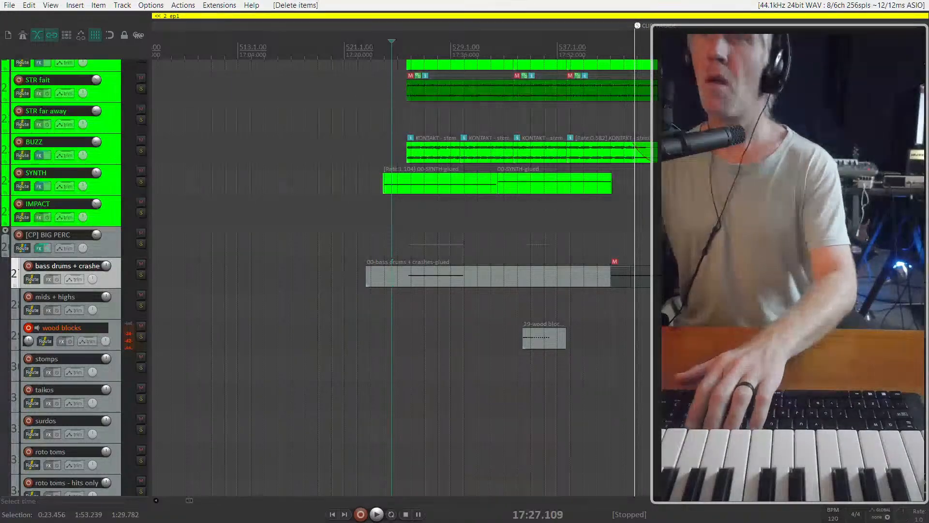
drag(653, 212, 436, 187)
drag(410, 187, 452, 189)
scroll(454, 264, left, 2)
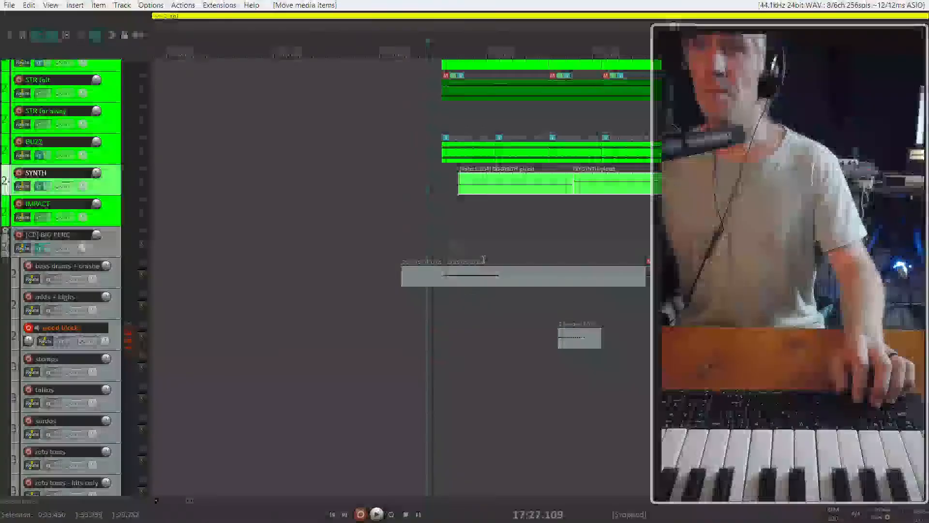
drag(650, 306, 494, 277)
key(Delete)
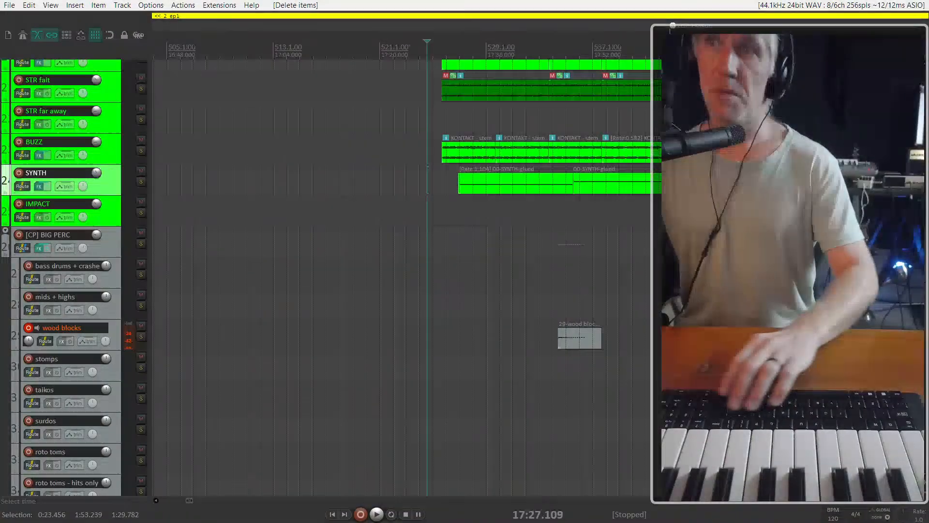
key(ctrl+z)
Remove the muted bass drums + crashes copy and trim the item before it to end at about 17:39
click(634, 276)
click(663, 276)
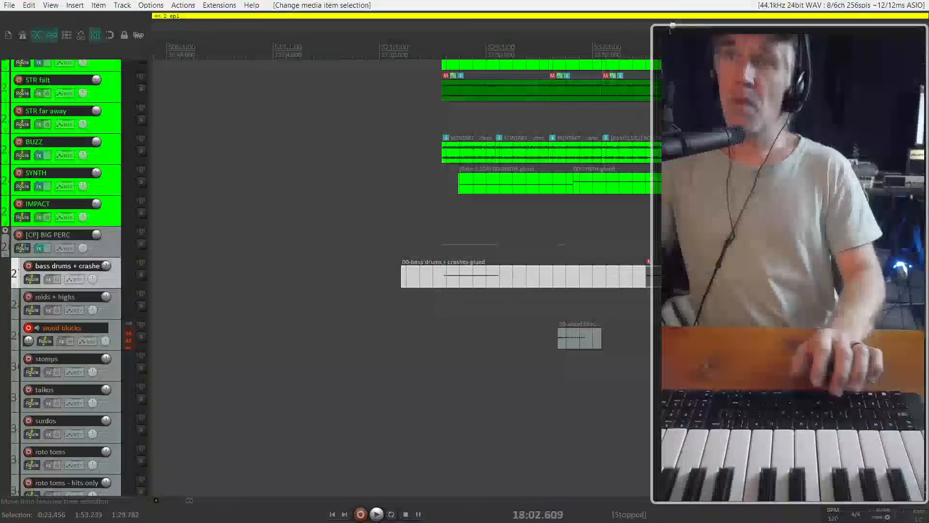
click(690, 276)
drag(646, 277, 456, 283)
Play the cue from about 17:28 and move its first wood blocks item to start at about 17:34
click(442, 241)
key(space)
scroll(453, 282, up, 4)
click(423, 240)
scroll(427, 243, down, 4)
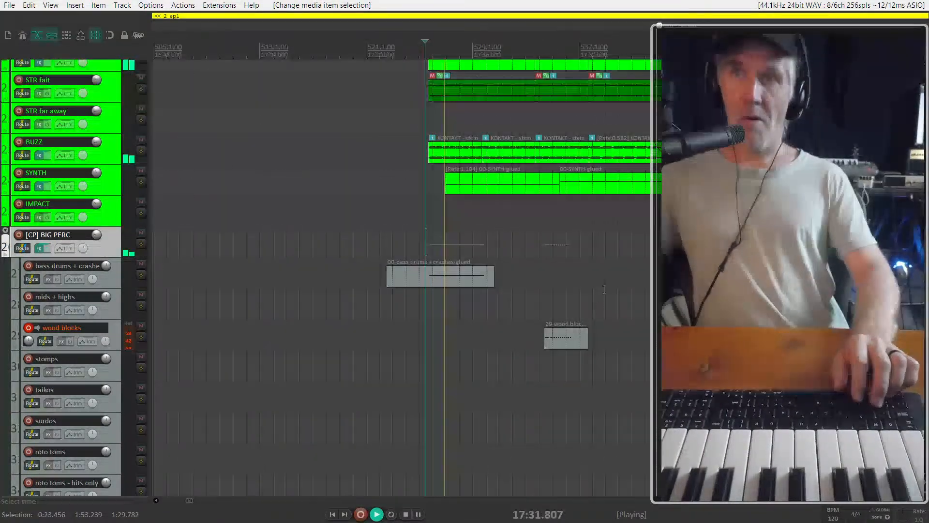
scroll(429, 211, up, 2)
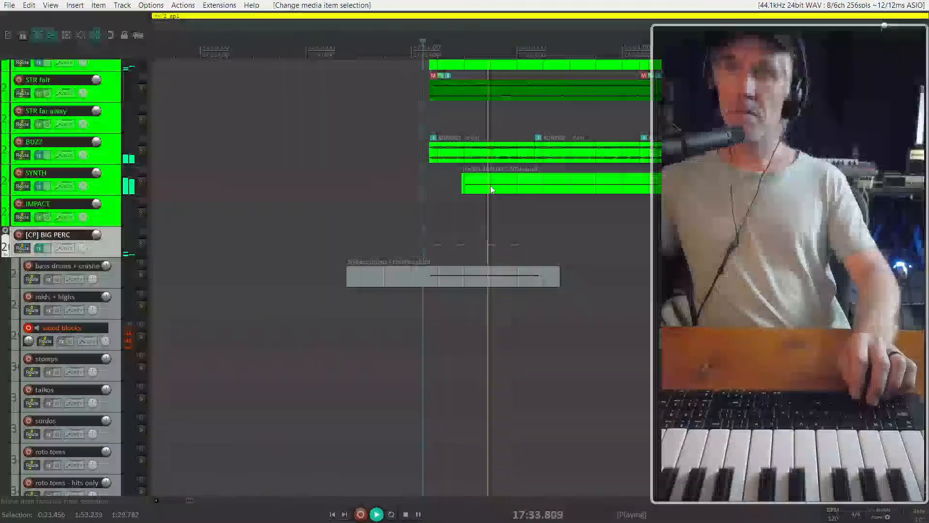
scroll(489, 190, down, 1)
drag(637, 337, 518, 333)
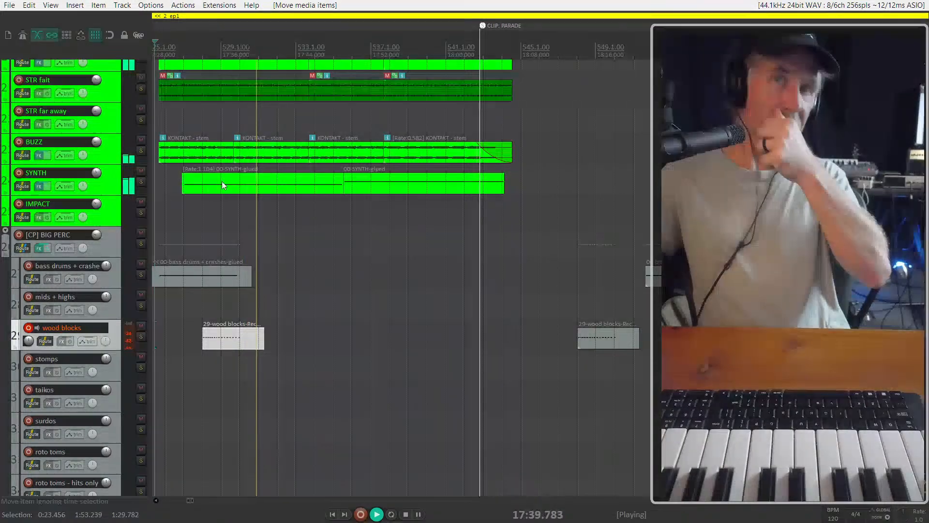
Mute all four BUZZ items of the 17:29 cue
click(198, 153)
scroll(532, 127, down, 1)
drag(551, 146, 245, 158)
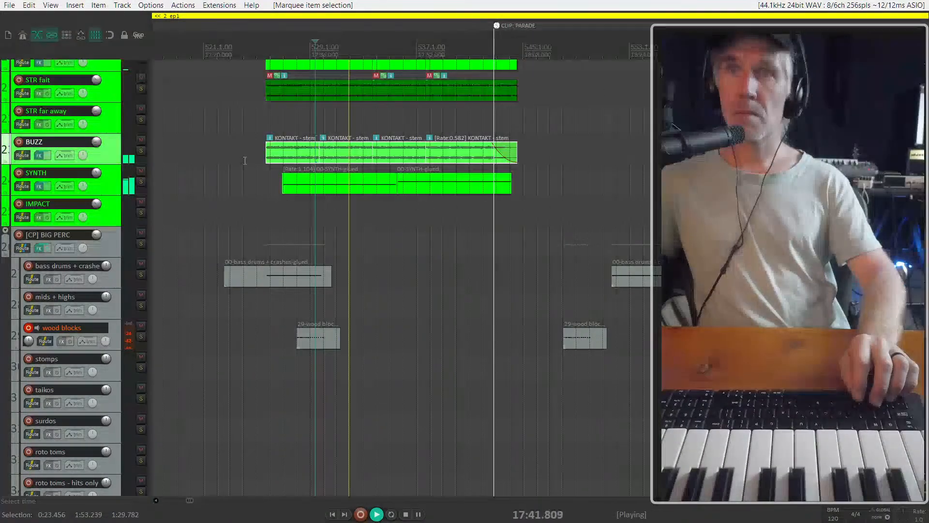
key(m)
scroll(162, 198, up, 3)
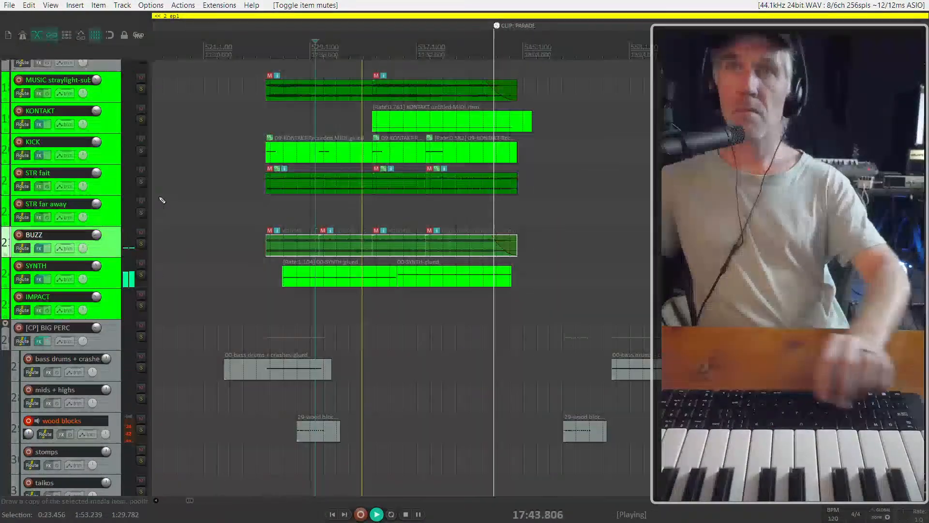
Stop playback and look over the full track list with the tracks reduced to minimum height
key(space)
scroll(77, 213, up, 2)
scroll(76, 211, down, 4)
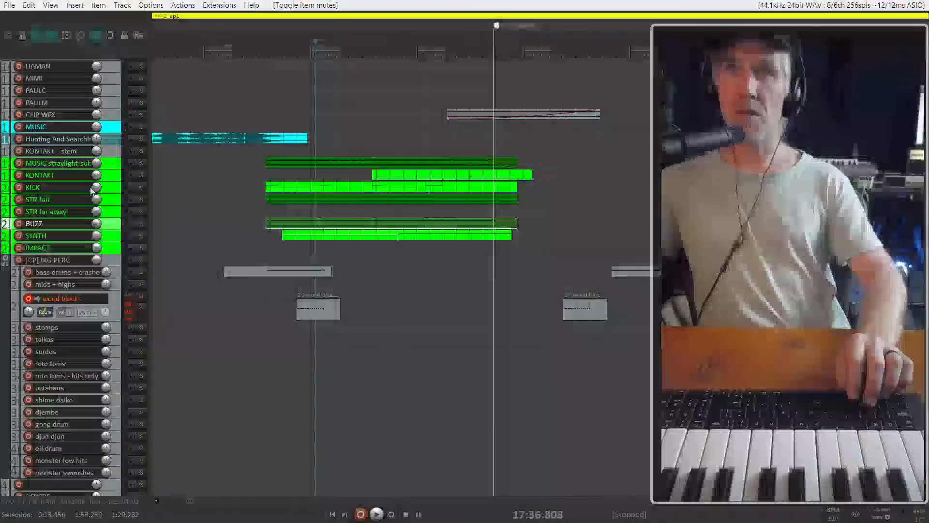
click(113, 150)
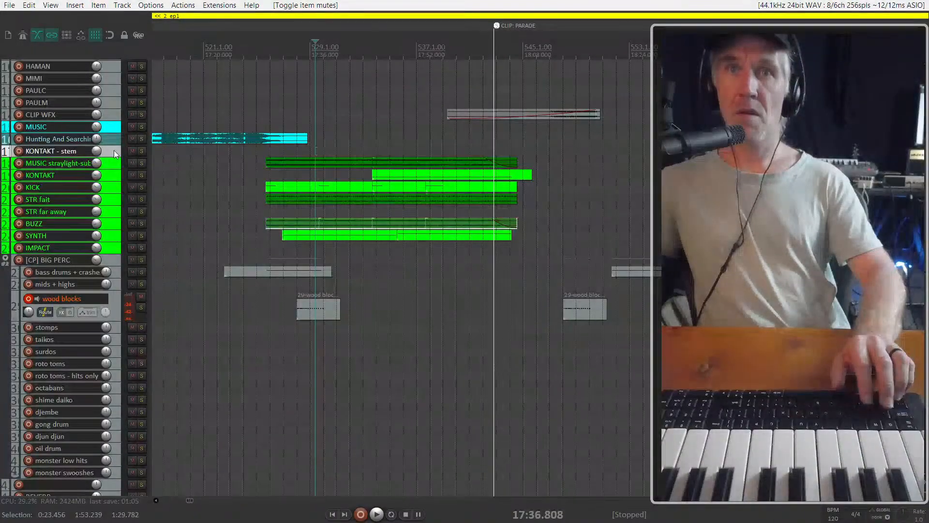
scroll(104, 324, down, 3)
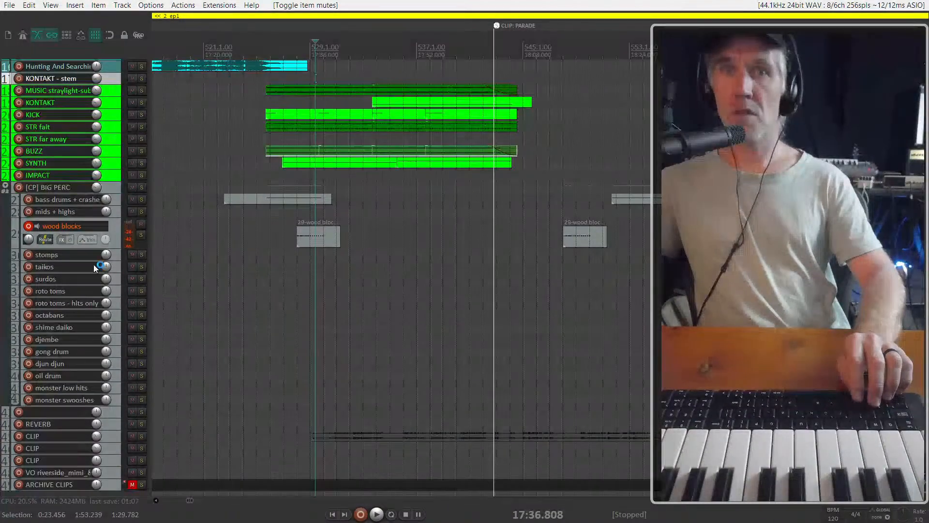
scroll(105, 324, up, 3)
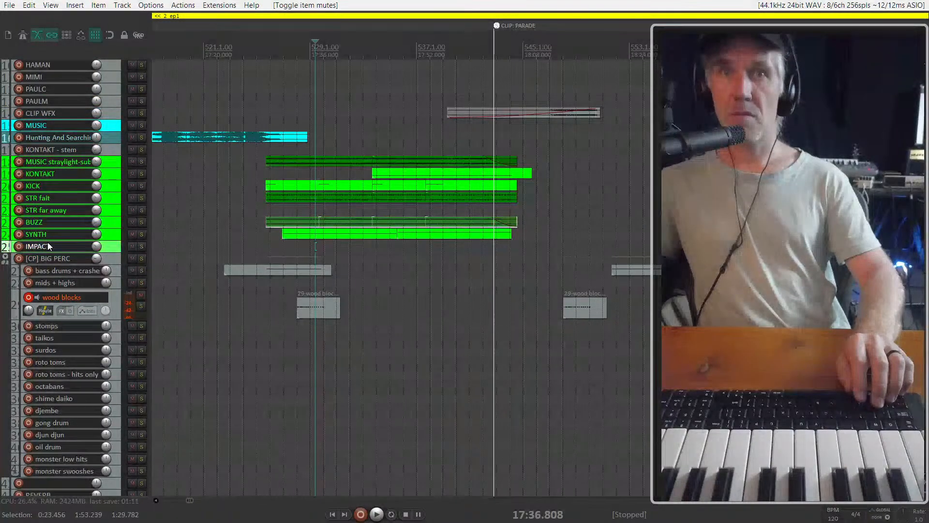
Arm the IMPACT track for recording and show the mixer
scroll(422, 262, down, 4)
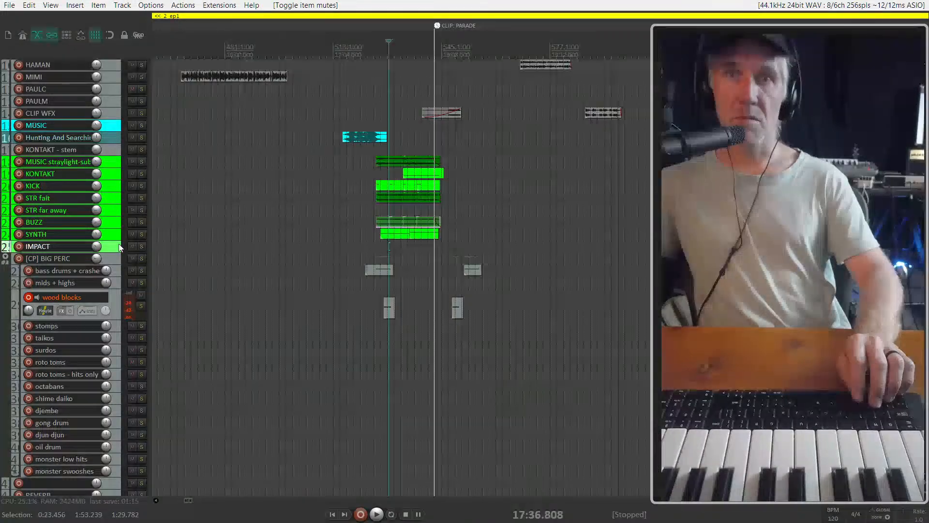
click(30, 248)
key(ctrl+m)
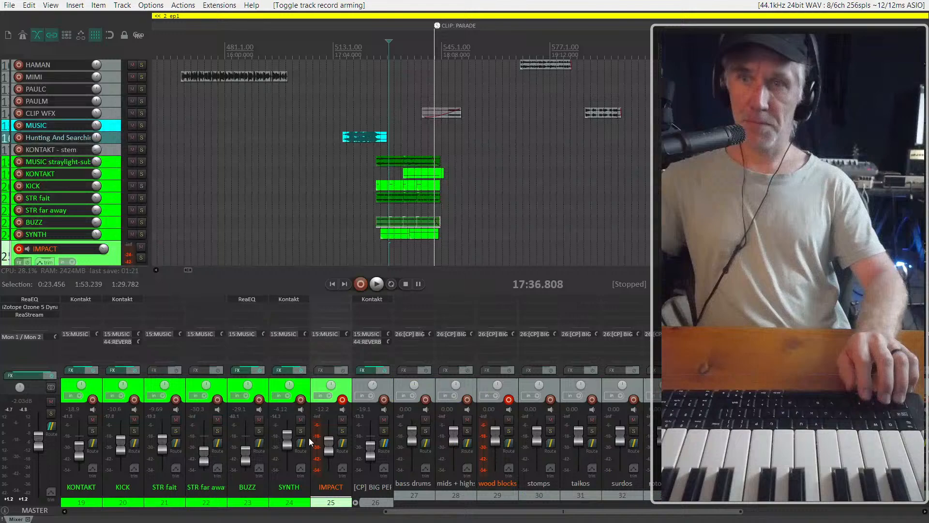
Open the plugin browser for the IMPACT track's empty effects chain and filter it for "kontak"
click(334, 335)
click(330, 299)
double_click(329, 298)
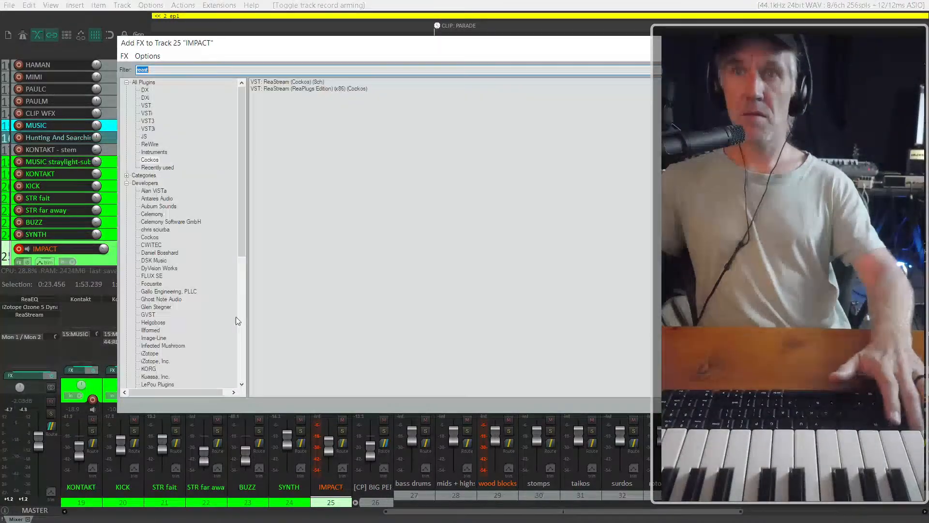
text(ko)
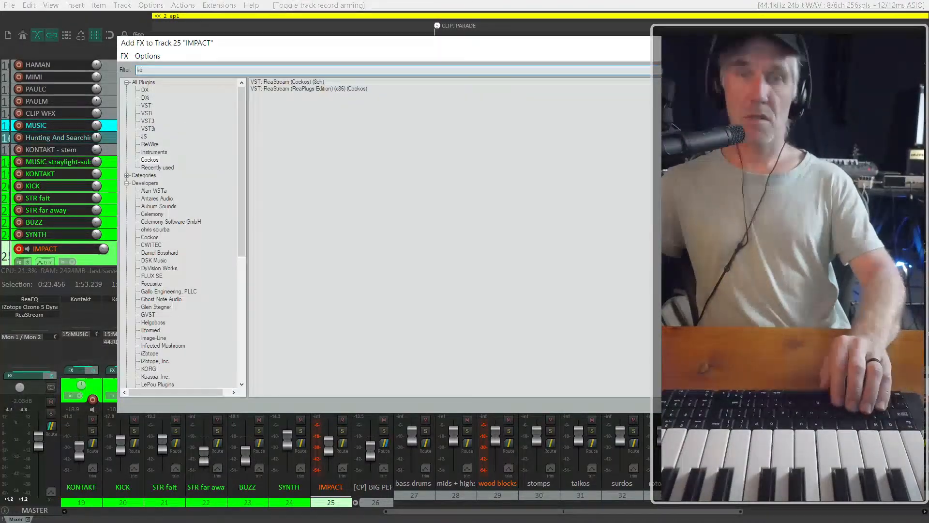
text(ntk)
key(ctrl+a)
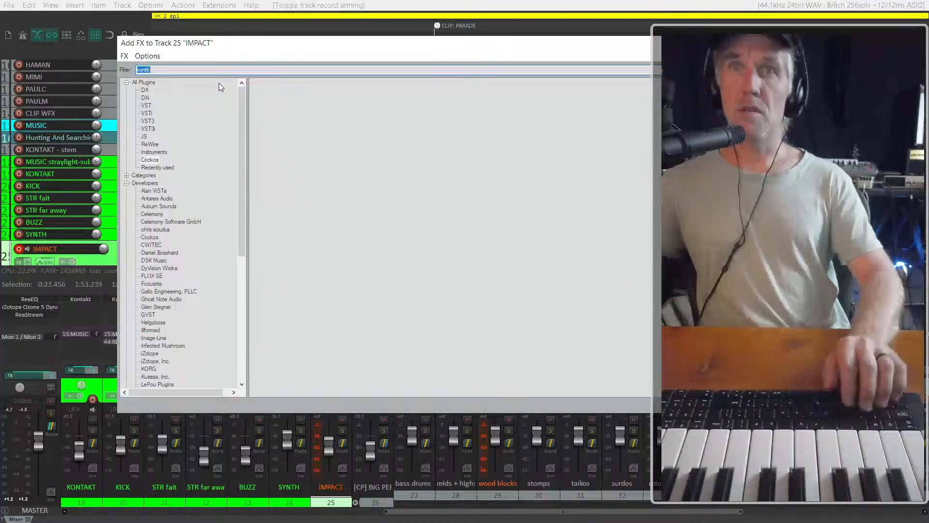
text(konta)
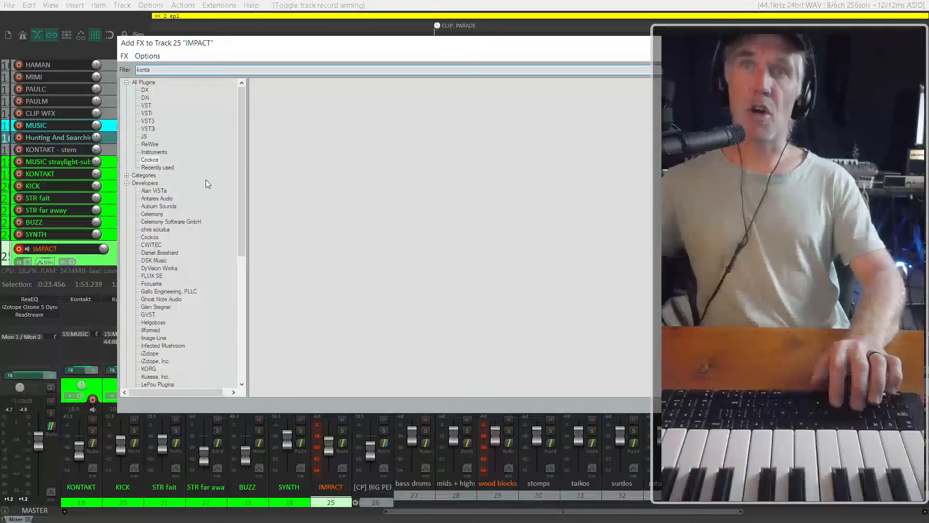
key(ctrl+a)
text(kontak)
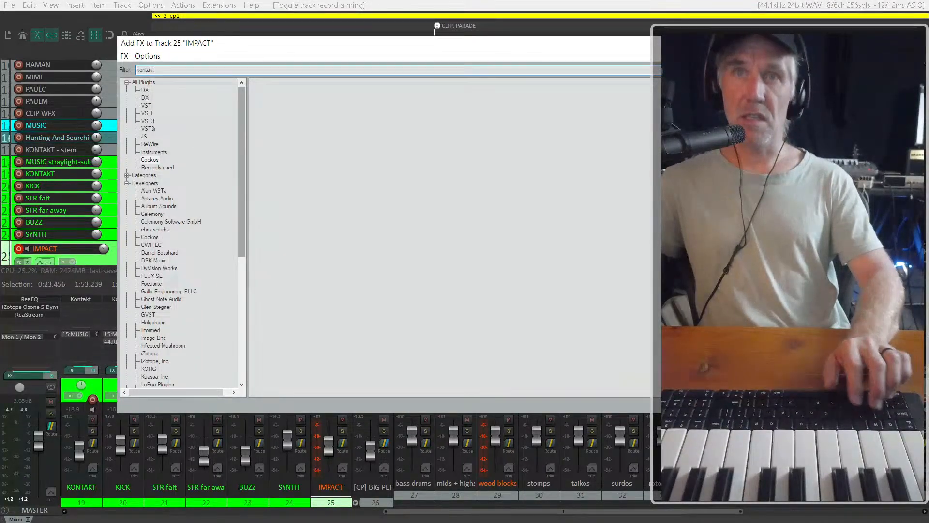
List matches from all plugins and add VSTi: Kontakt (Native Instruments GmbH) (64 out) to the IMPACT track
click(150, 83)
click(316, 91)
click(307, 82)
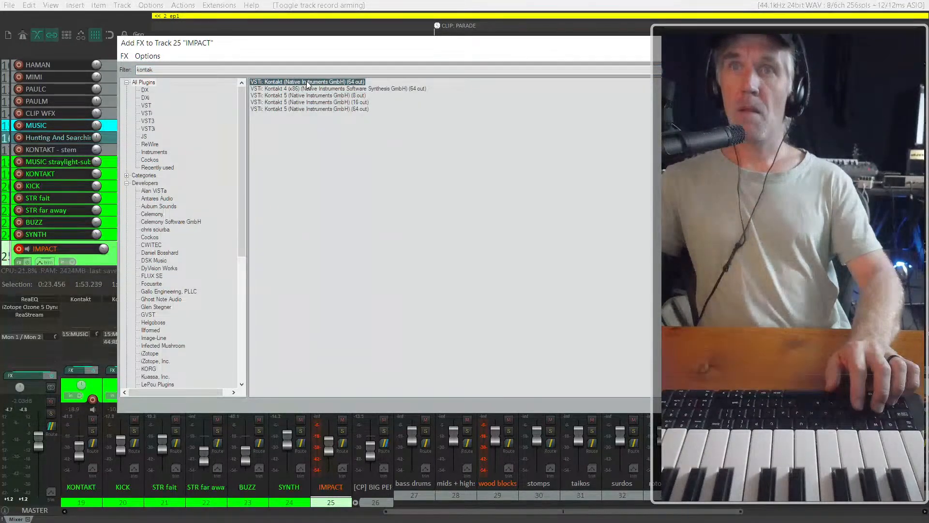
key(Return)
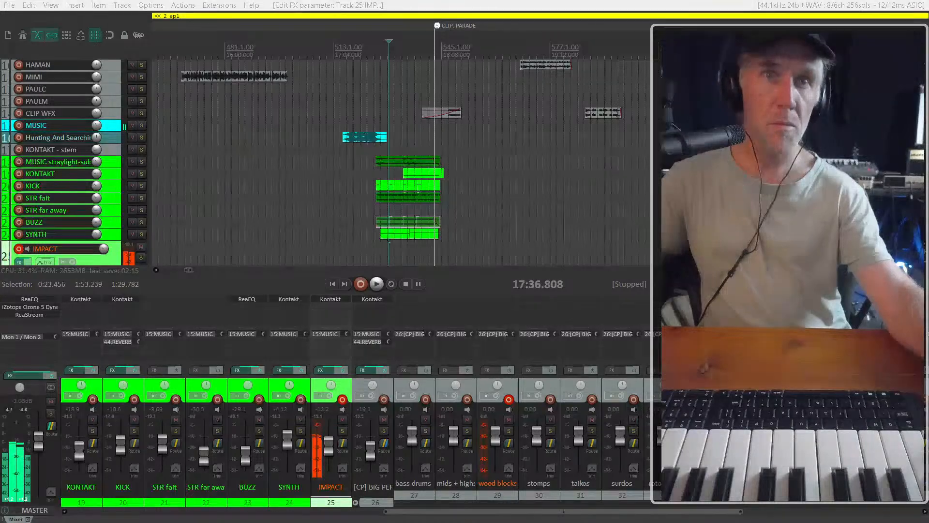
Try a 1/8 sequencer rate on Dimensional Organ, and advance the Modular Icons presets to Grindcore in the IMPACT track's Kontakt
drag(0, 21, 217, 18)
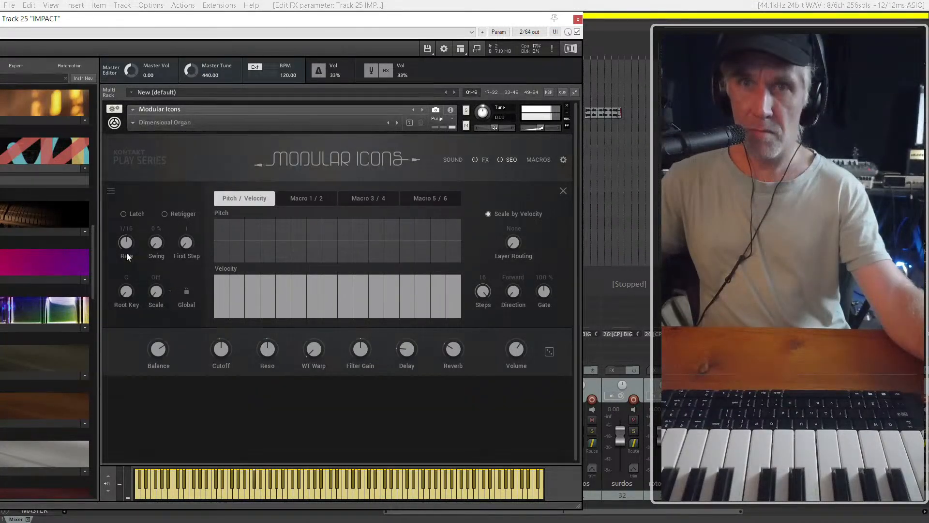
drag(128, 270, 129, 289)
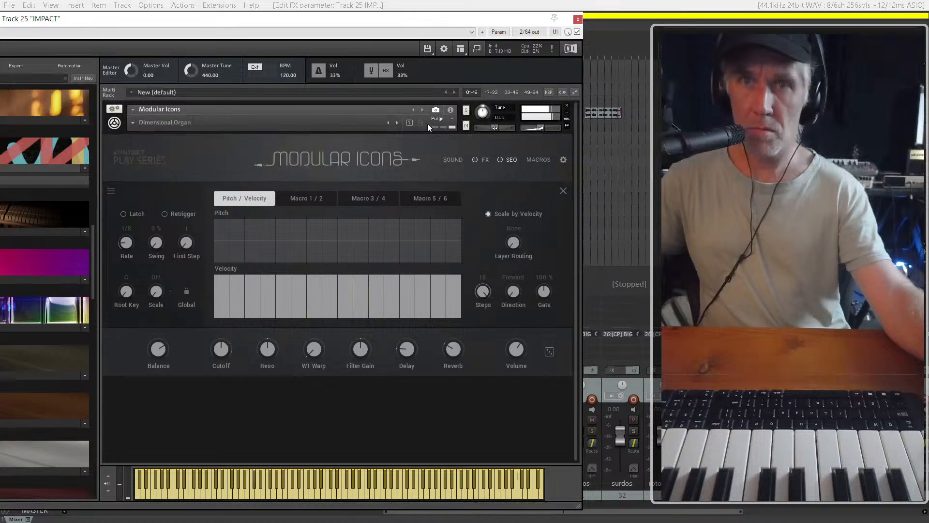
click(397, 123)
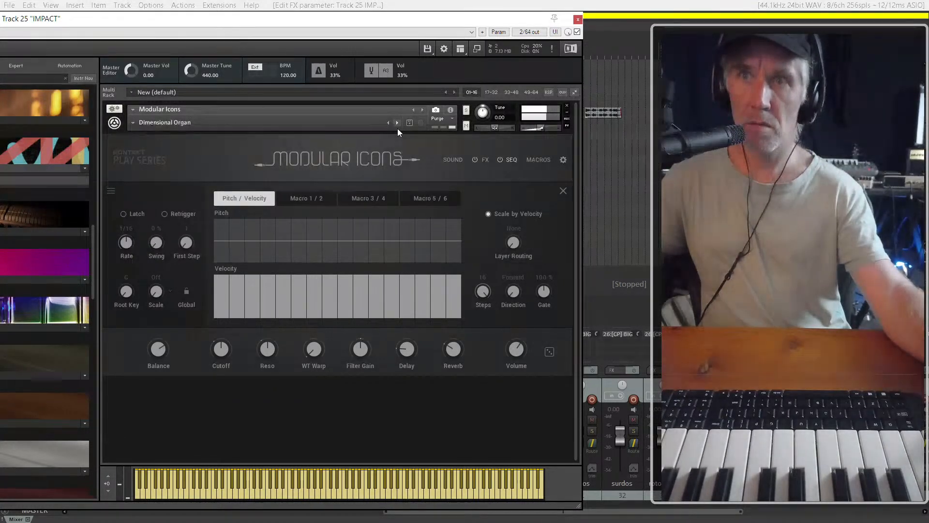
click(398, 127)
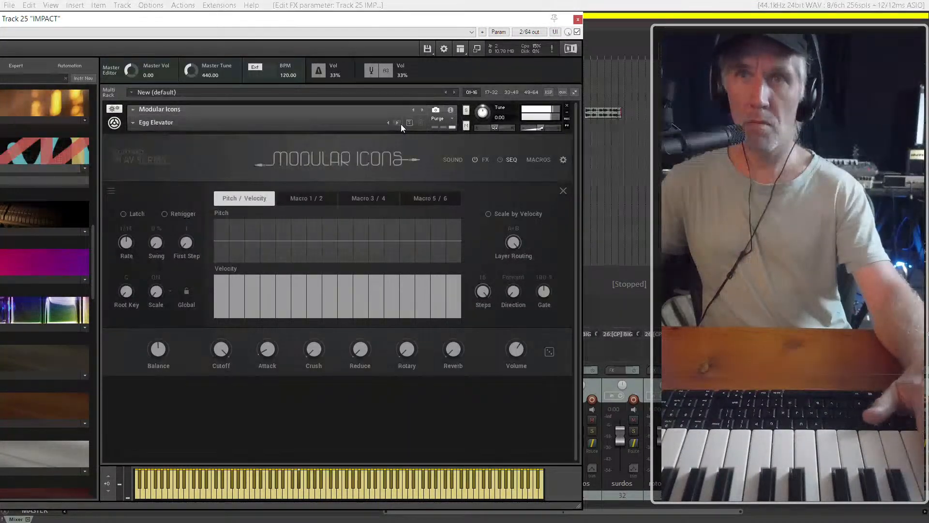
click(396, 123)
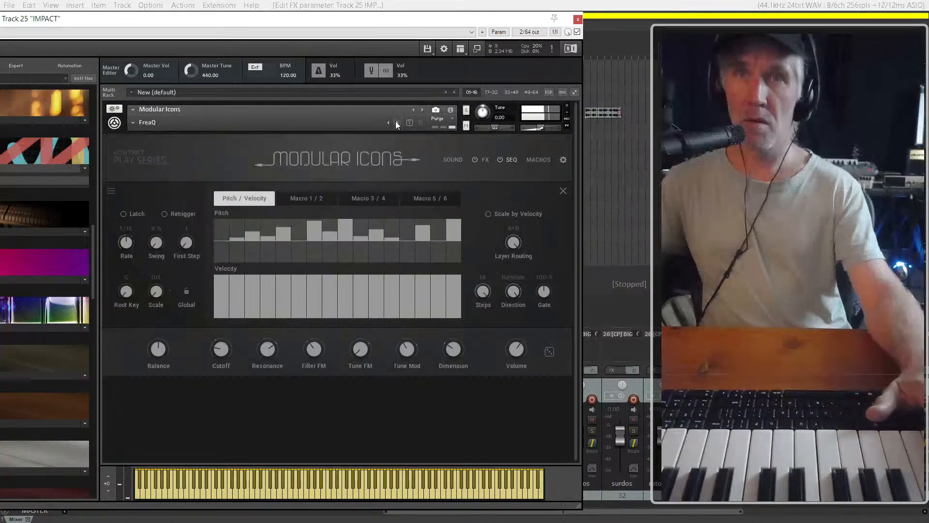
click(397, 122)
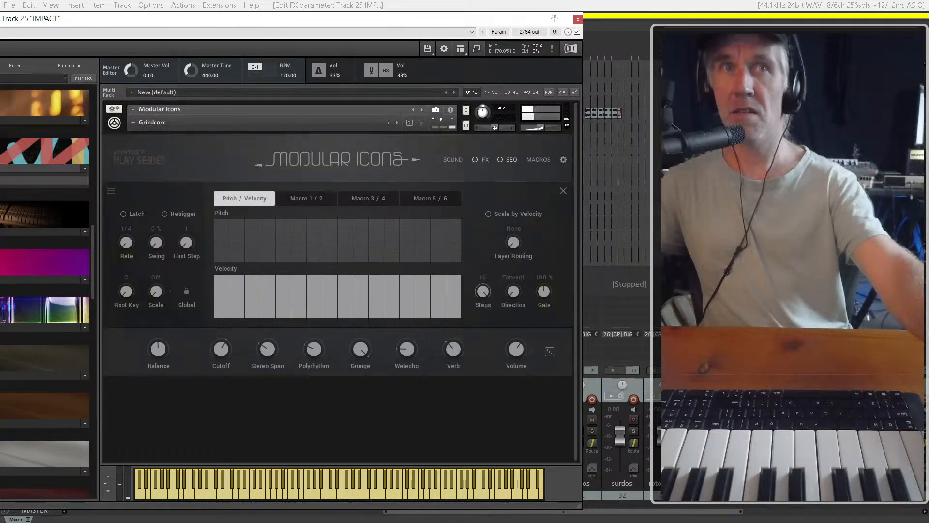
key(Escape)
Examine the SYNTH track's Kontakt instrument and its library list, and close the plugin window
scroll(90, 203, down, 3)
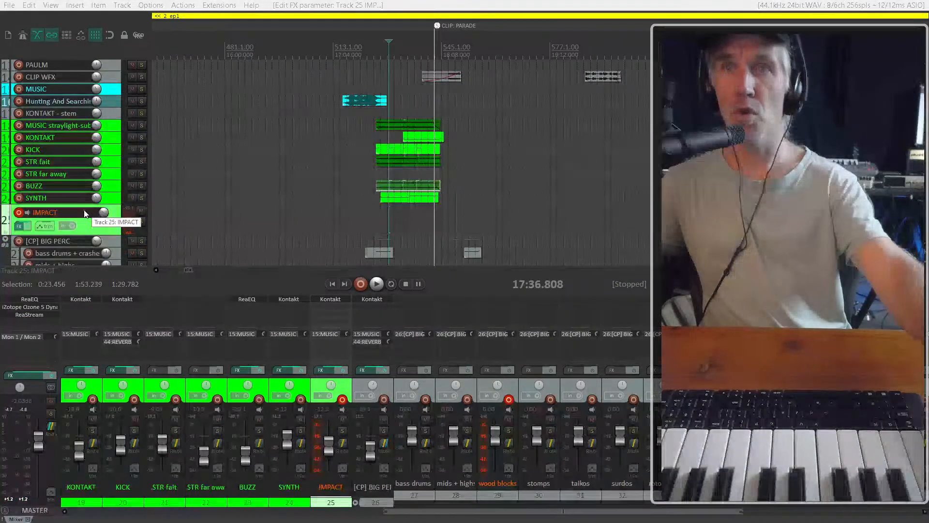
click(105, 196)
click(108, 221)
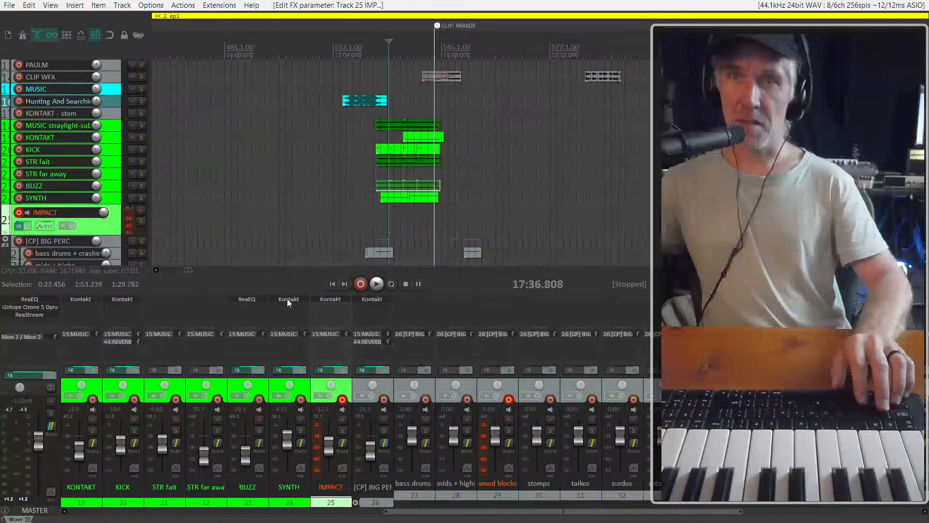
key(f)
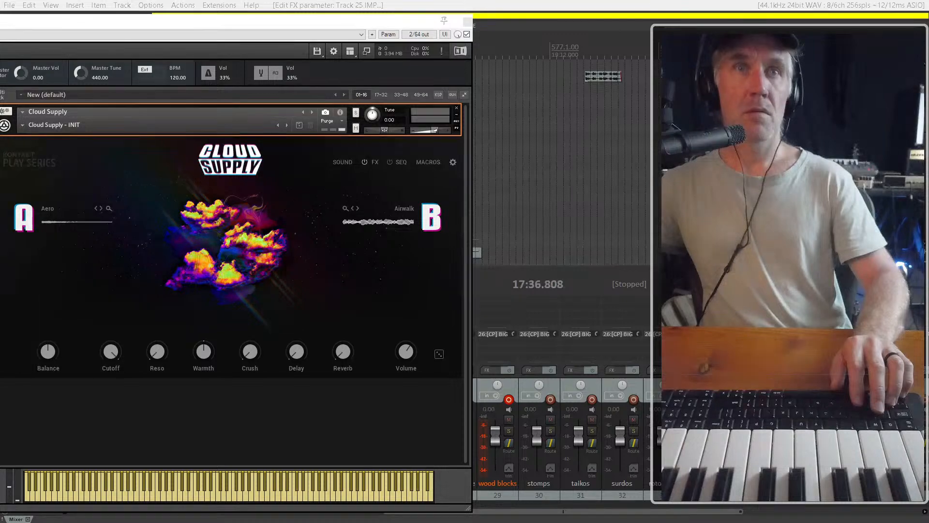
click(294, 416)
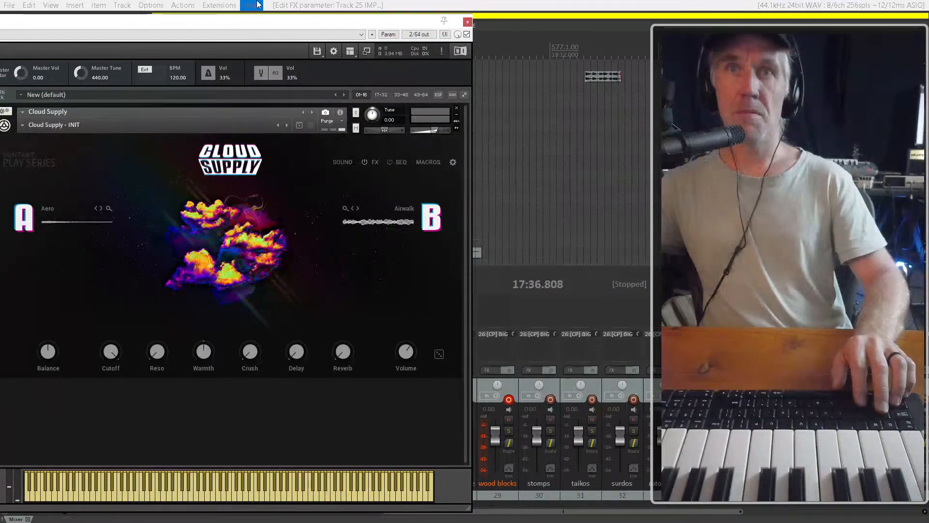
drag(247, 22, 482, 2)
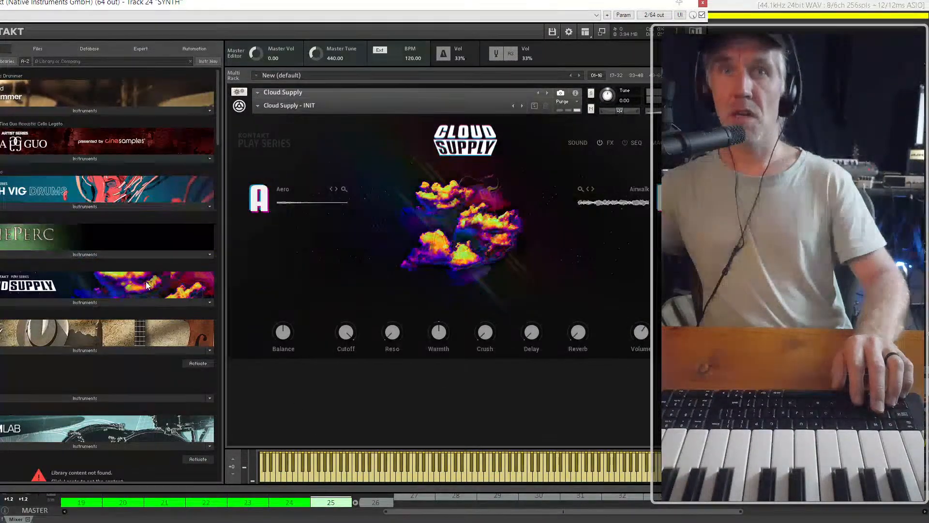
scroll(146, 281, down, 10)
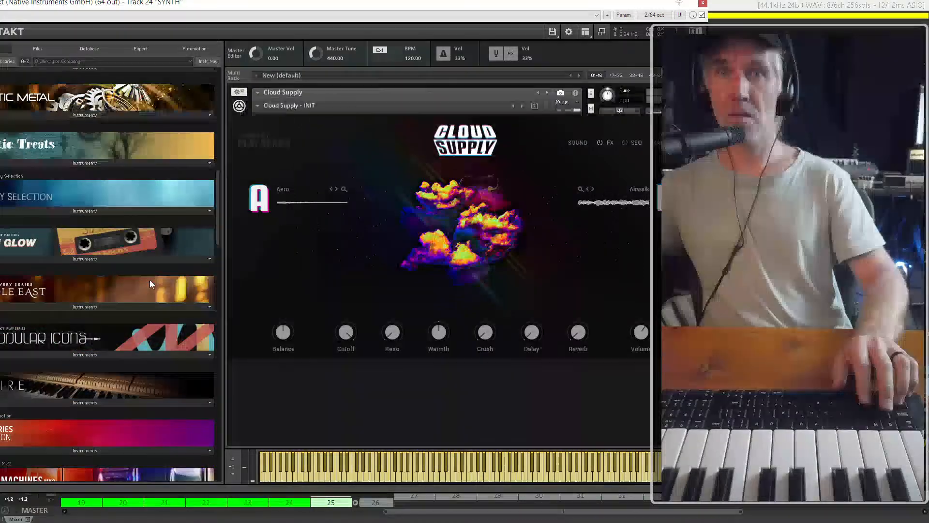
scroll(149, 281, down, 2)
click(703, 4)
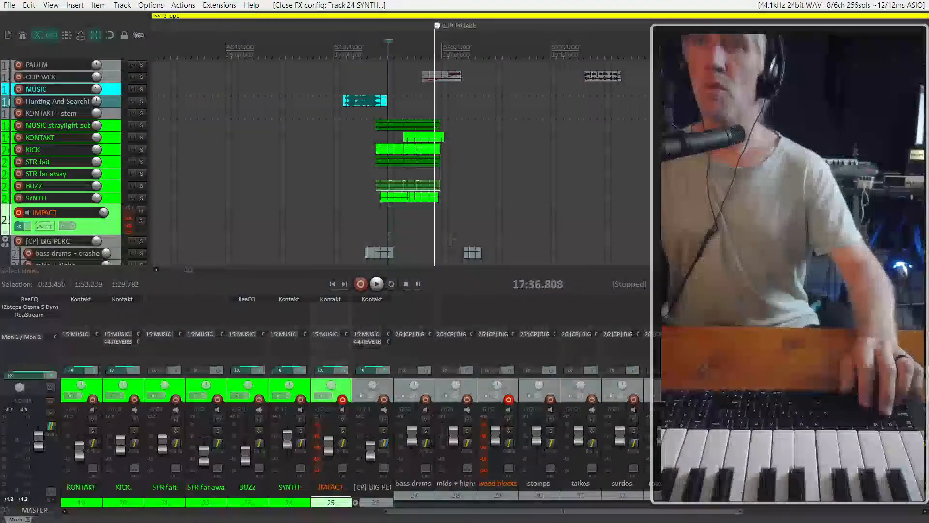
Play the cue from its start at about 17:29.6 with the IMPACT track armed
scroll(362, 207, up, 2)
scroll(362, 207, up, 3)
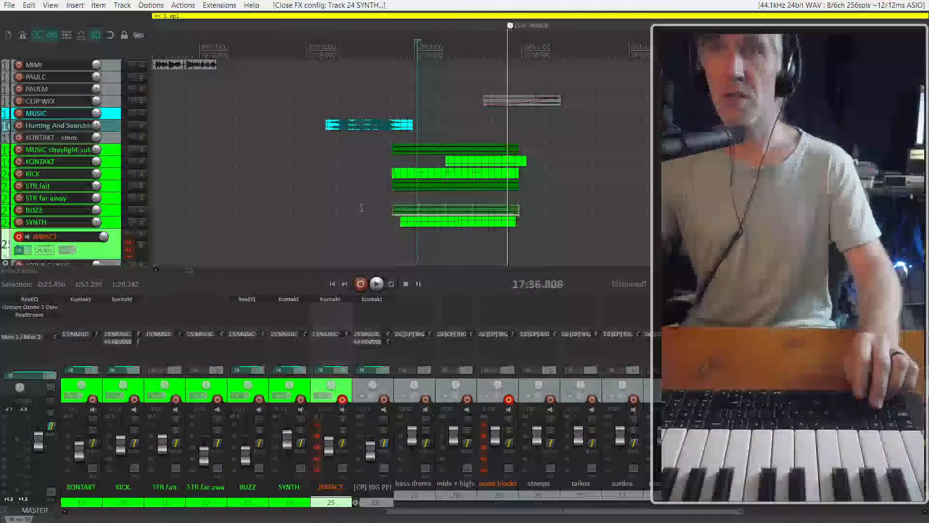
scroll(382, 198, down, 2)
click(401, 196)
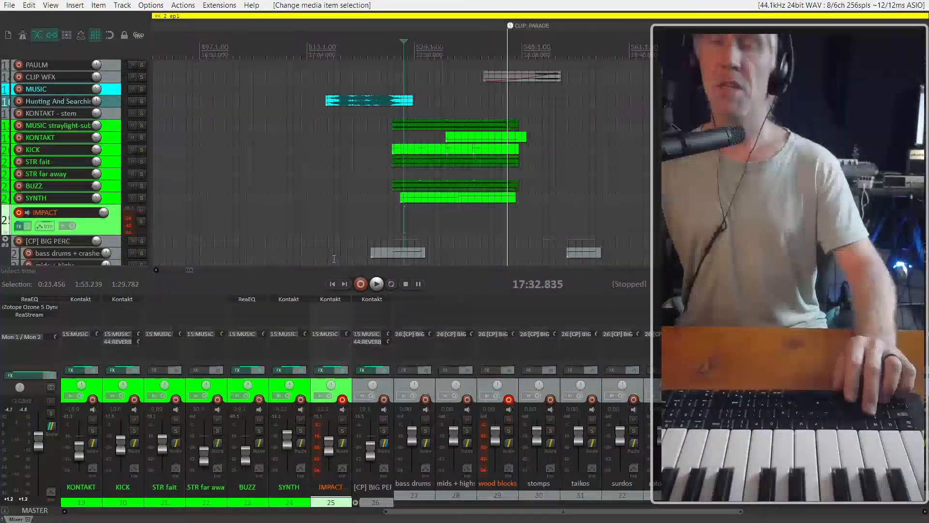
scroll(397, 248, up, 2)
click(389, 239)
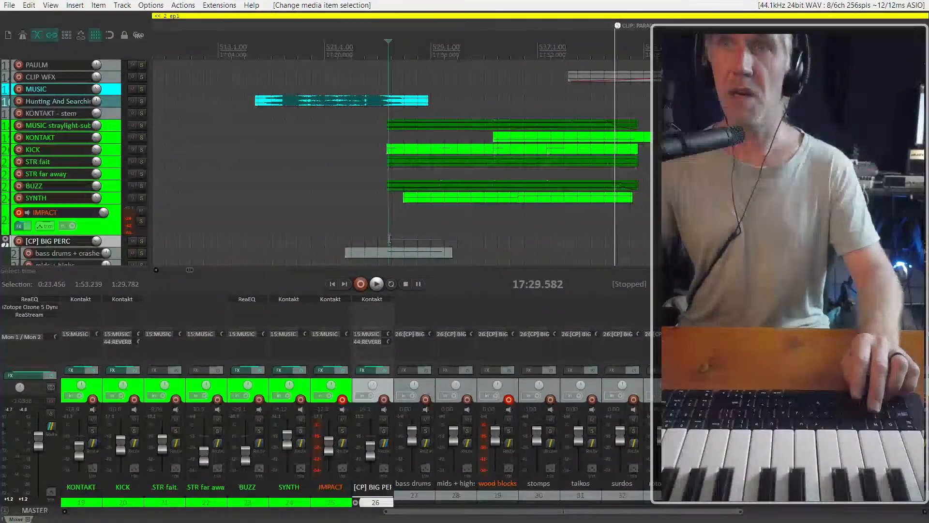
key(space)
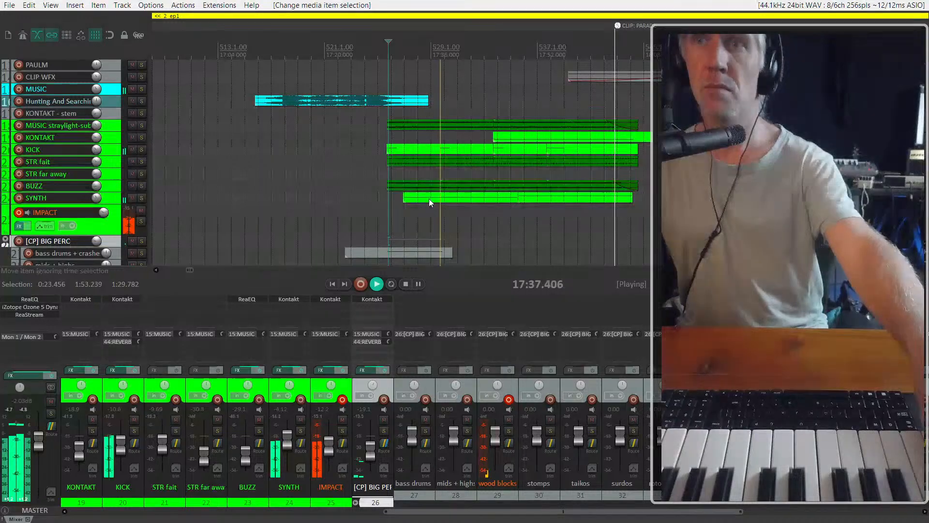
Look over the notes of the cue's first SYNTH item in the MIDI editor and close the editor
click(429, 199)
key(F6)
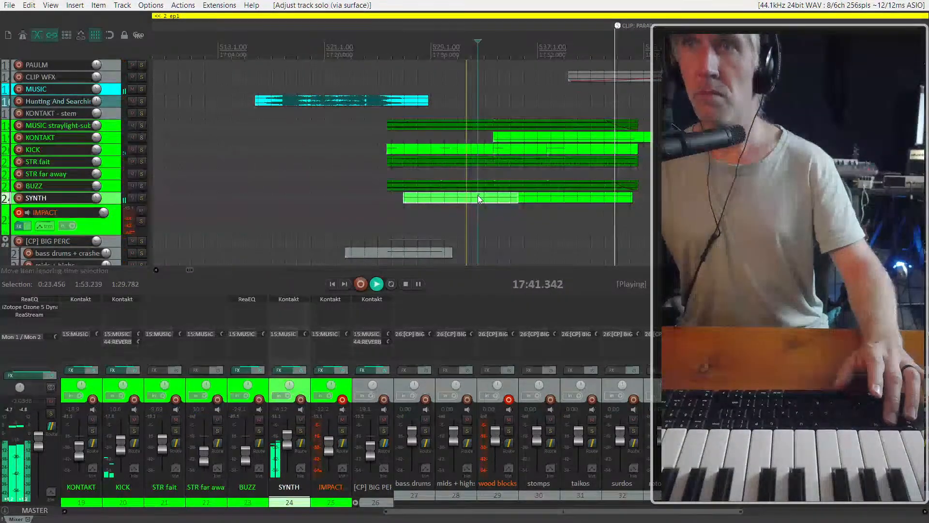
double_click(478, 196)
scroll(277, 255, down, 10)
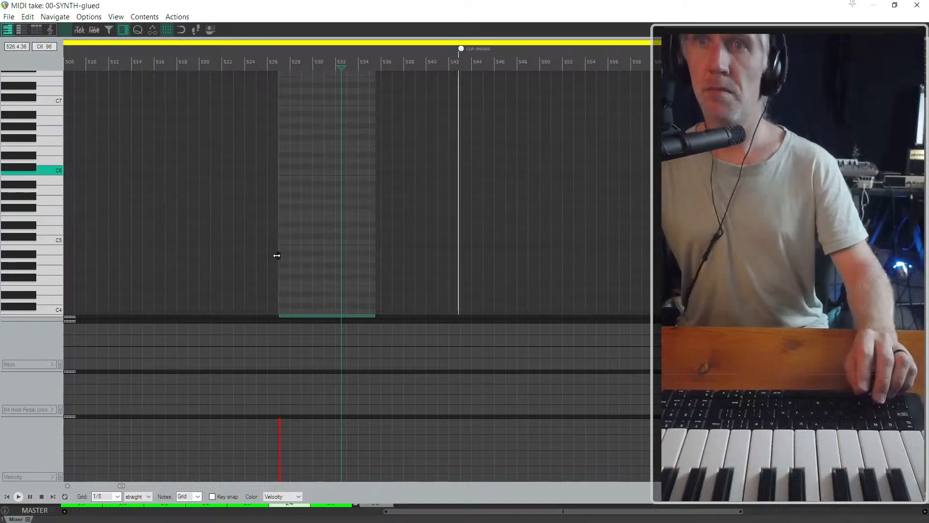
key(Escape)
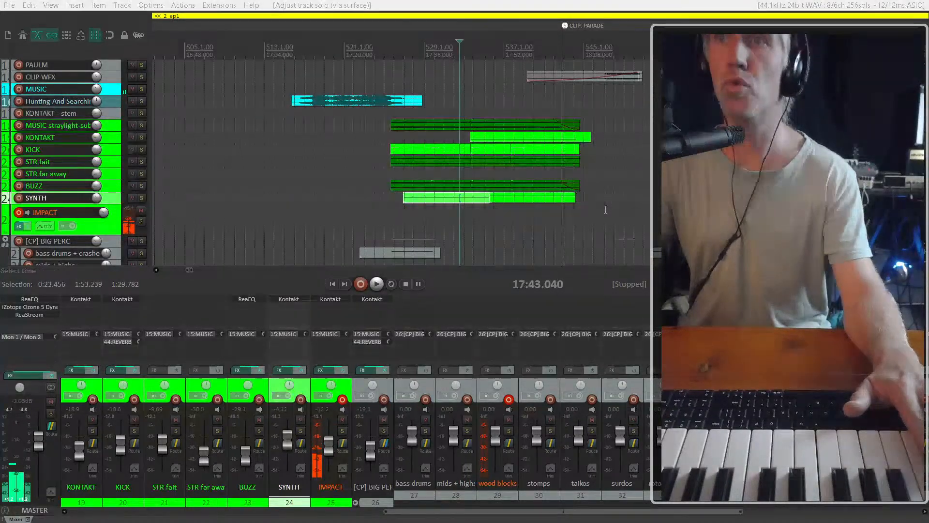
Mute all SYNTH, KICK and KONTAKT items of the 17:29 cue
drag(606, 210, 419, 201)
key(alt+m)
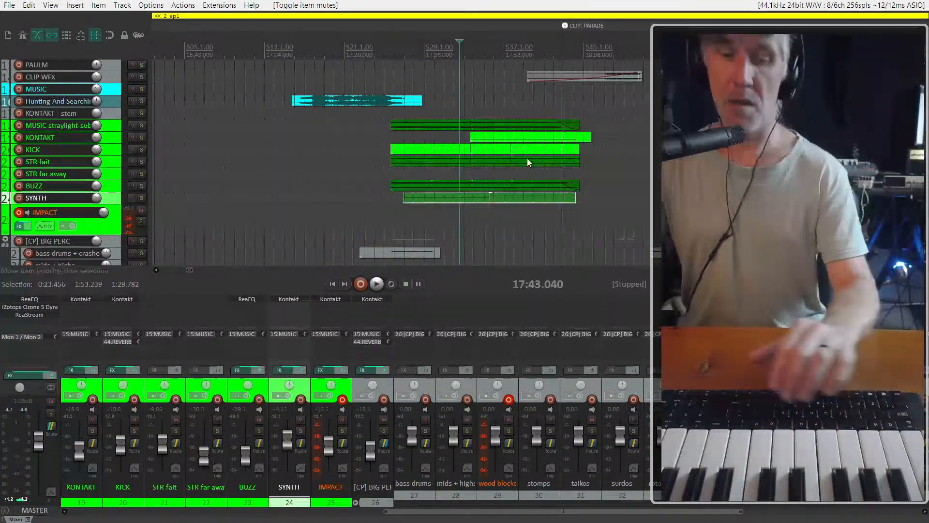
click(414, 153)
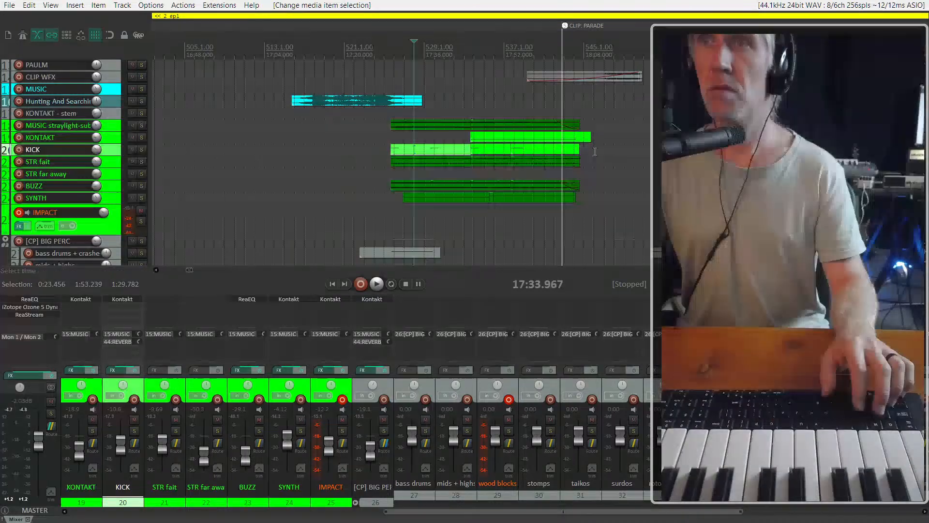
drag(384, 147, 385, 148)
key(alt+m)
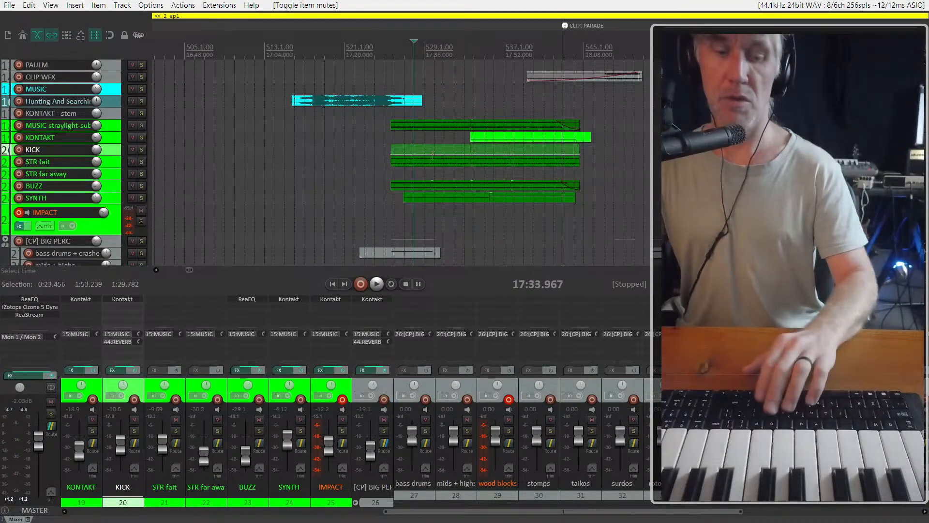
click(486, 138)
key(alt+m)
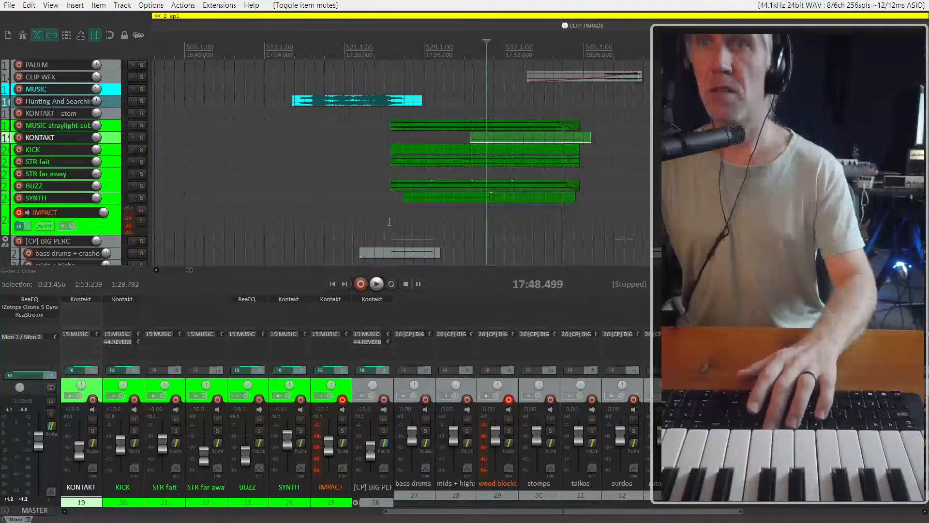
Play the opening of the cue from 17:29.317 to check the starting point on the IMPACT track
click(391, 218)
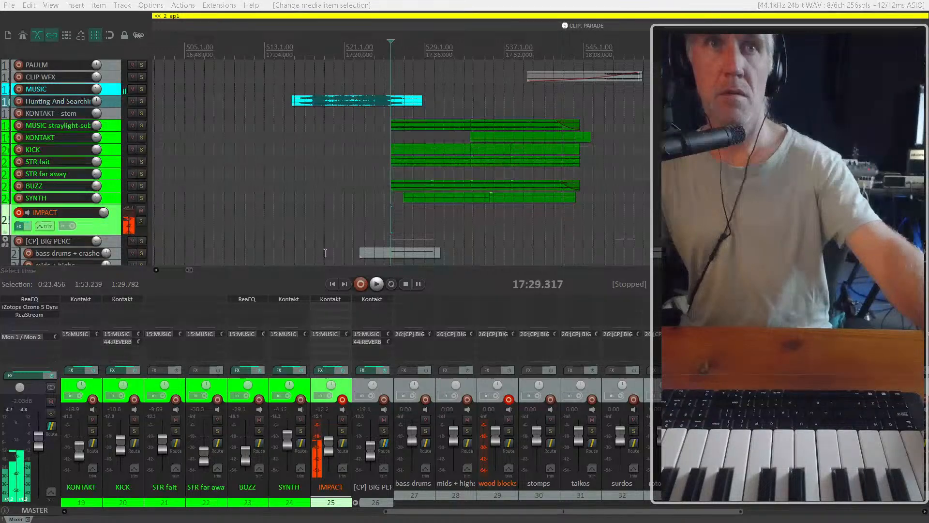
key(space)
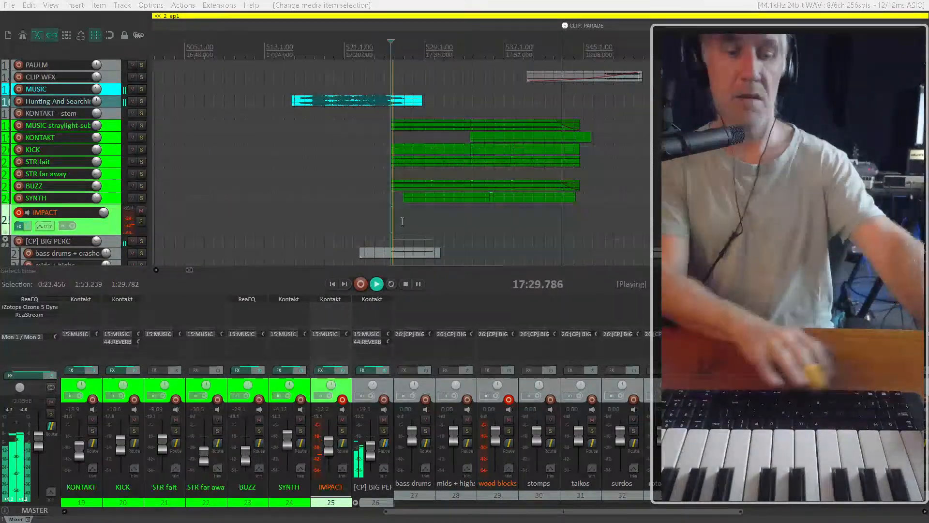
key(space)
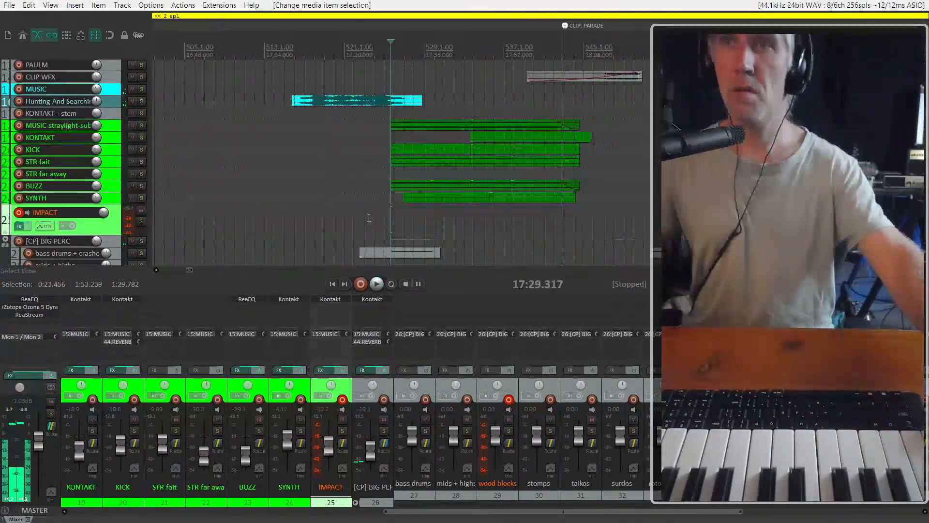
Record a new MIDI part on the IMPACT track from just before the cue to just past the CLIP: PARADE marker
click(365, 216)
click(382, 216)
key(space)
key(ctrl+r)
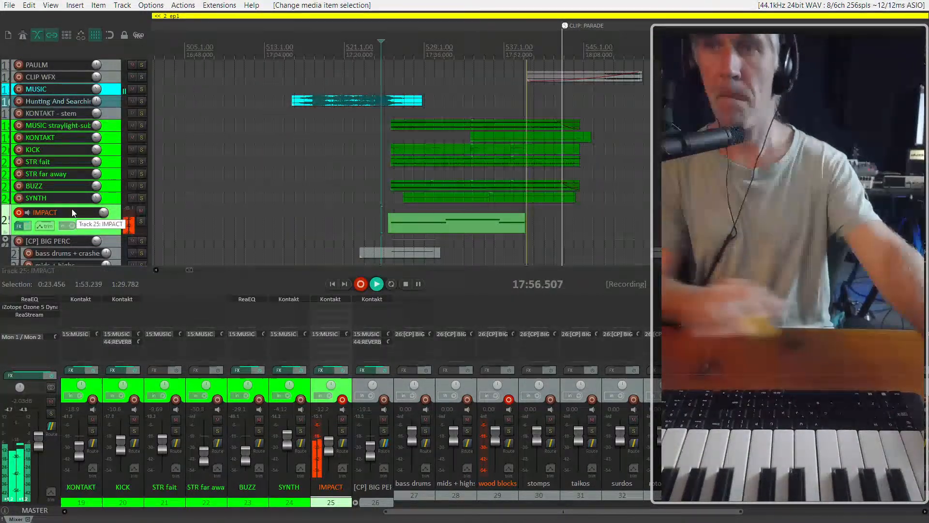
scroll(71, 208, down, 3)
scroll(175, 206, down, 2)
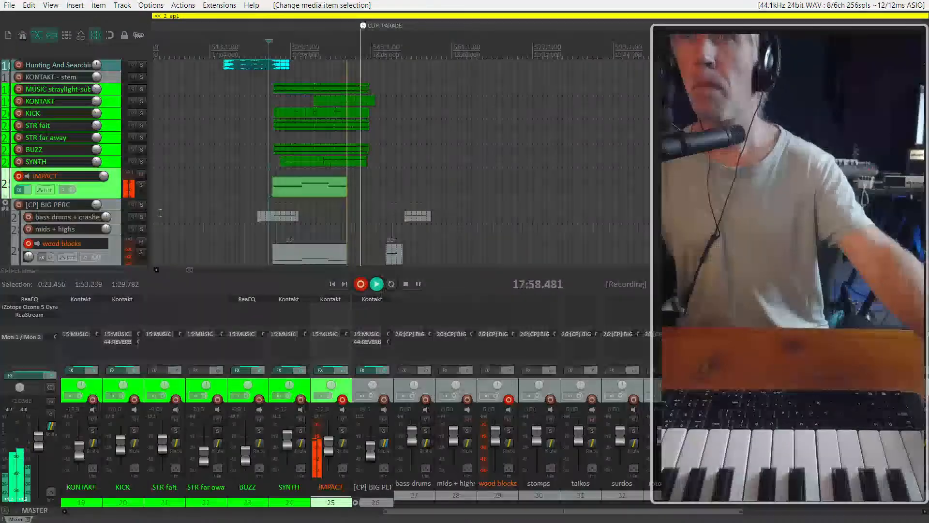
scroll(94, 241, down, 2)
scroll(94, 240, up, 2)
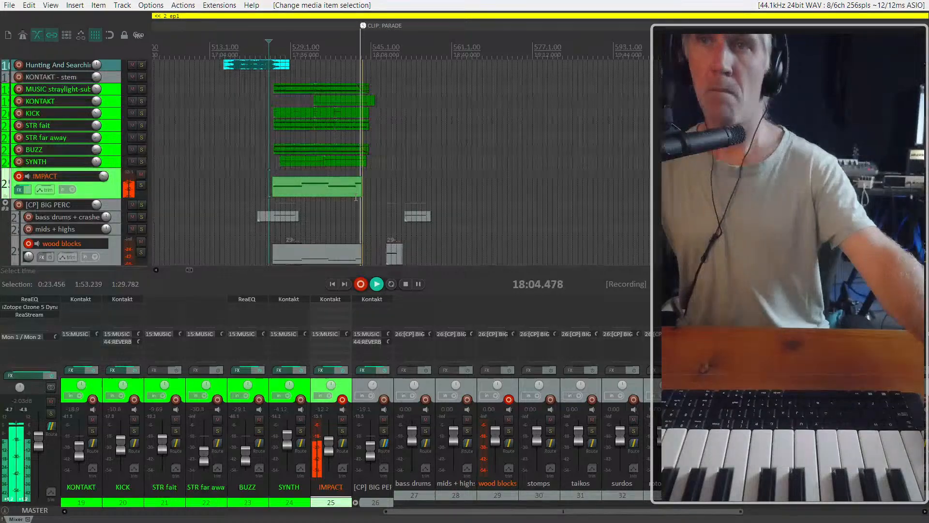
key(space)
Trim the end of the recorded IMPACT item to before the CLIP: PARADE marker and delete the wood blocks items spanning the cue
scroll(366, 185, up, 3)
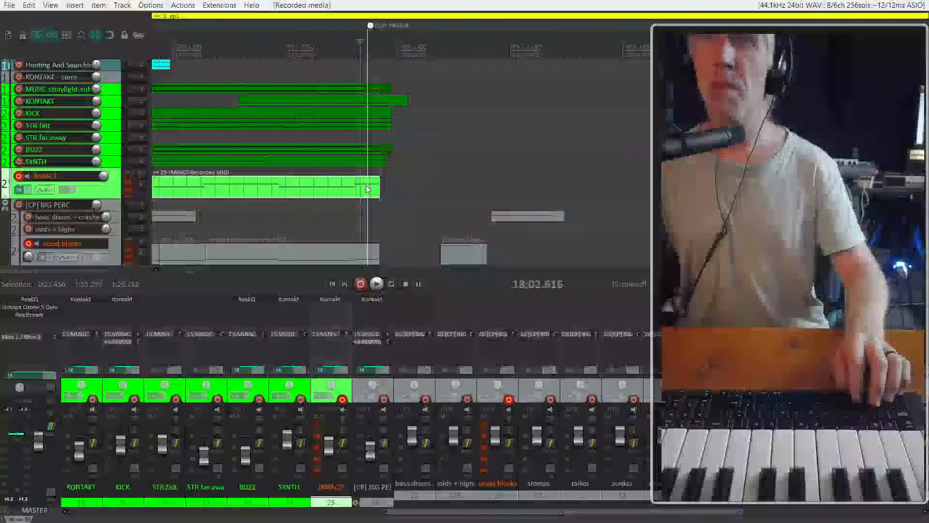
drag(380, 187, 351, 187)
scroll(374, 245, down, 3)
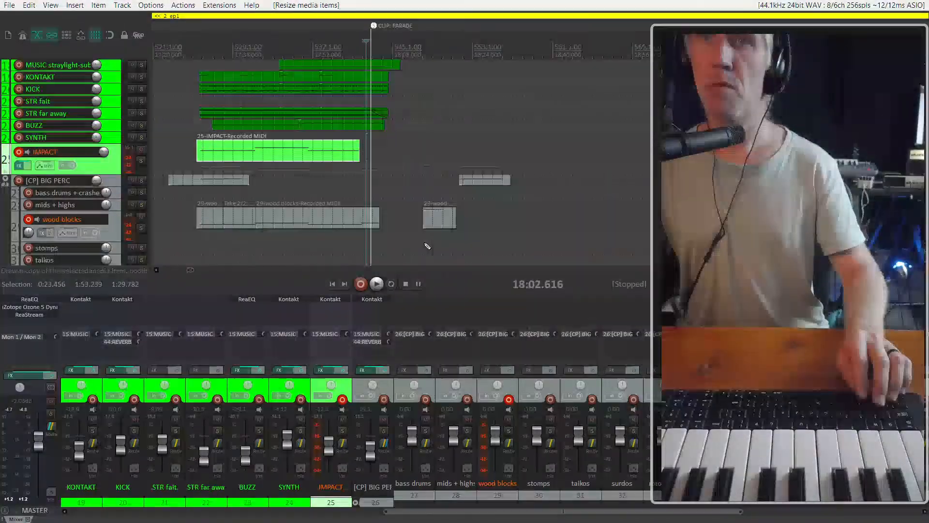
drag(376, 248, 182, 206)
key(Delete)
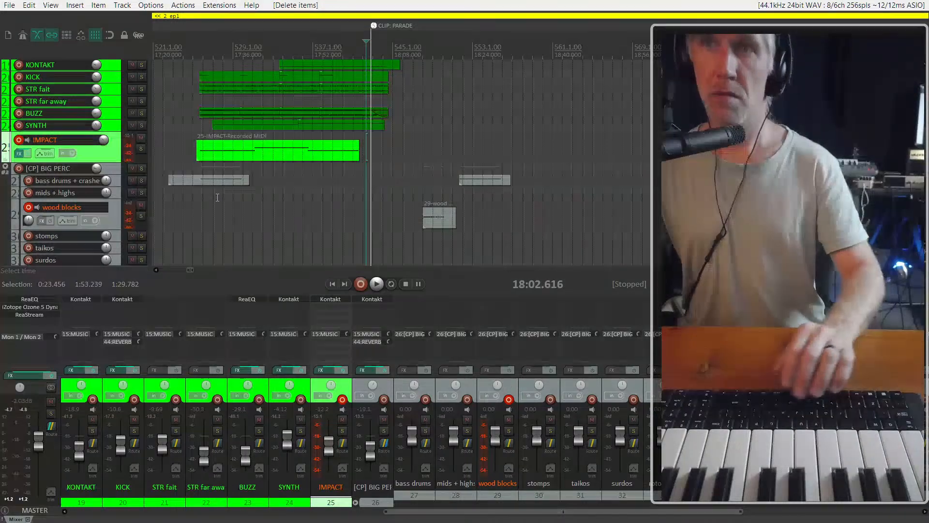
Play the start of the recorded IMPACT item and shift its contents slightly later within the item
click(195, 154)
key(space)
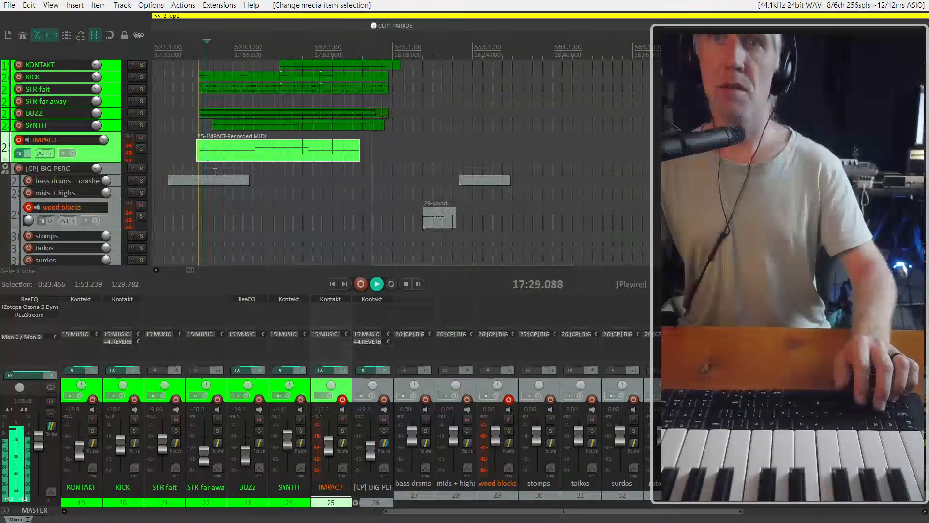
scroll(238, 168, right, 5)
scroll(238, 169, left, 5)
scroll(384, 172, up, 6)
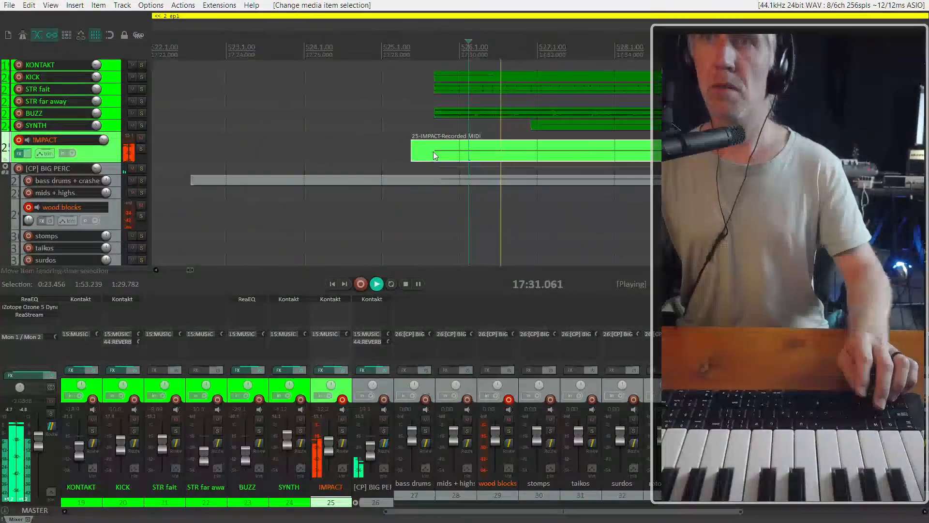
key(space)
drag(461, 152, 472, 145)
Solo the IMPACT track and play its recorded part from 17:30.024
click(460, 152)
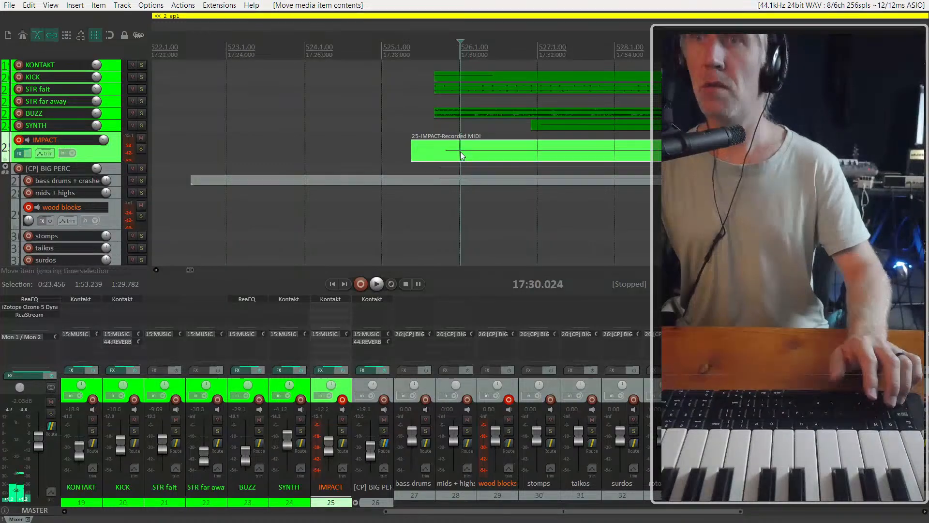
key(s)
key(space)
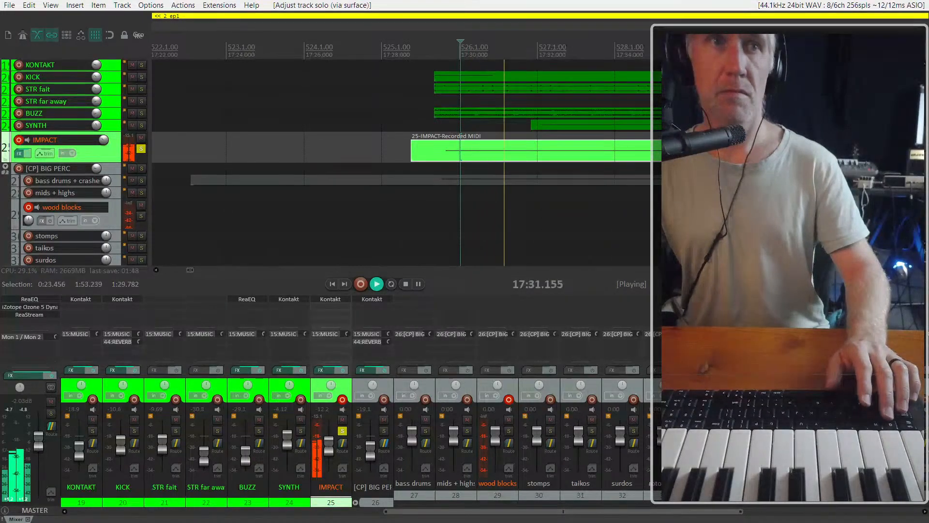
key(space)
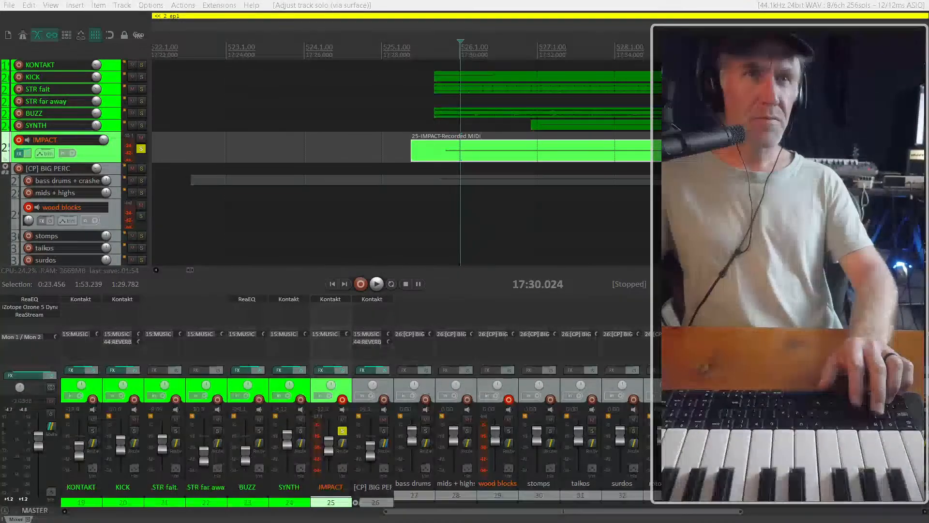
Open the IMPACT track's Kontakt plugin and move its window fully into view
drag(0, 60, 0, 24)
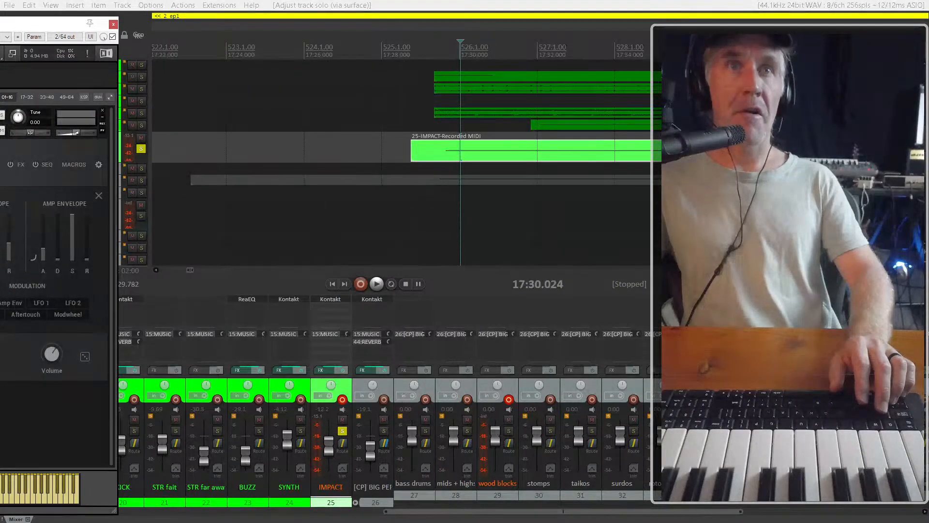
key(Escape)
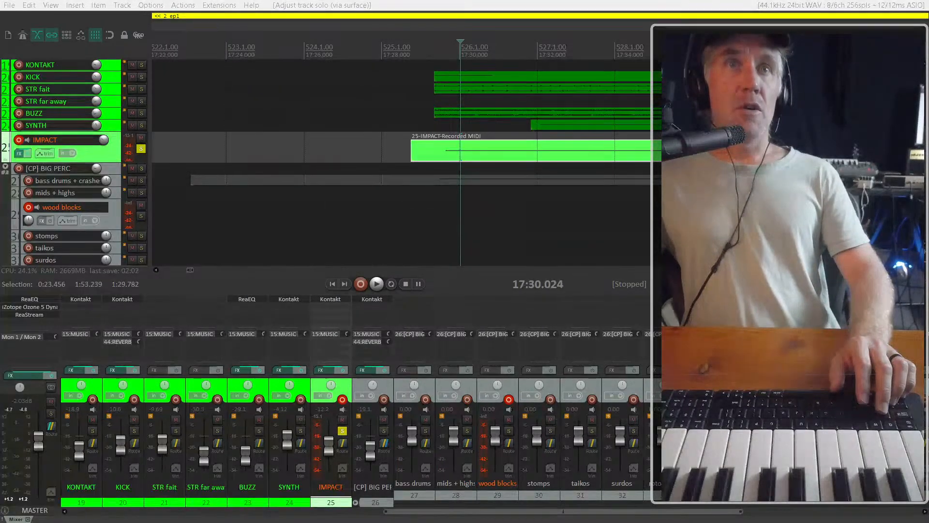
drag(0, 36, 376, 20)
drag(305, 19, 326, 22)
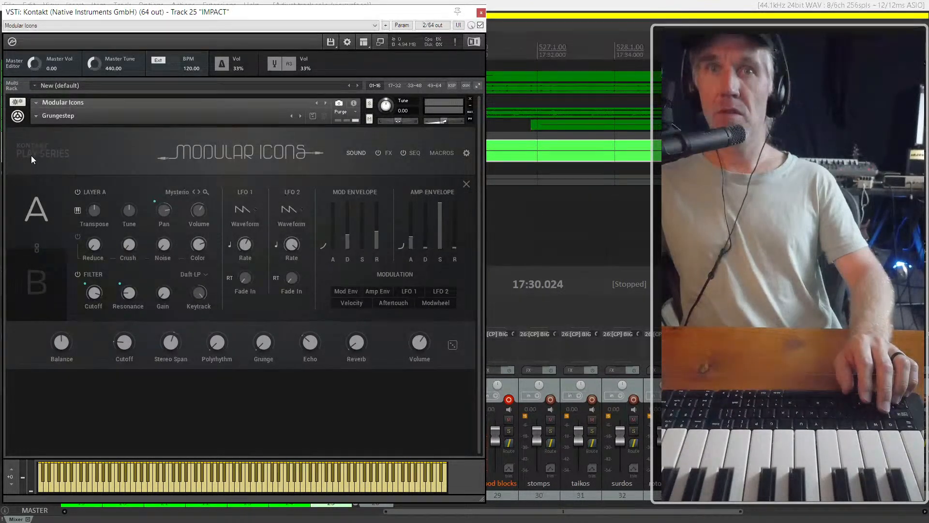
Show the Modular Icons main page, try the Cutoff macro at 8.4 % during playback, and set it to 15.0 %
click(356, 152)
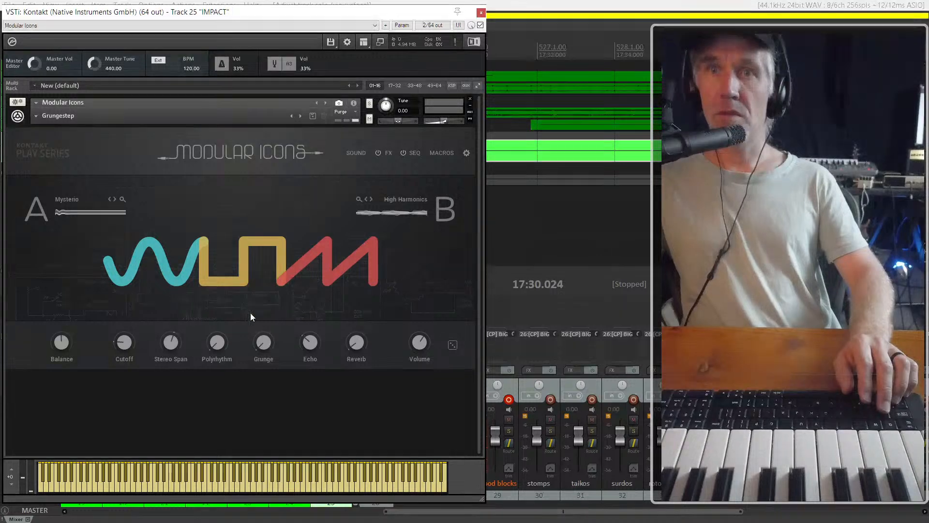
drag(130, 346, 119, 332)
key(space)
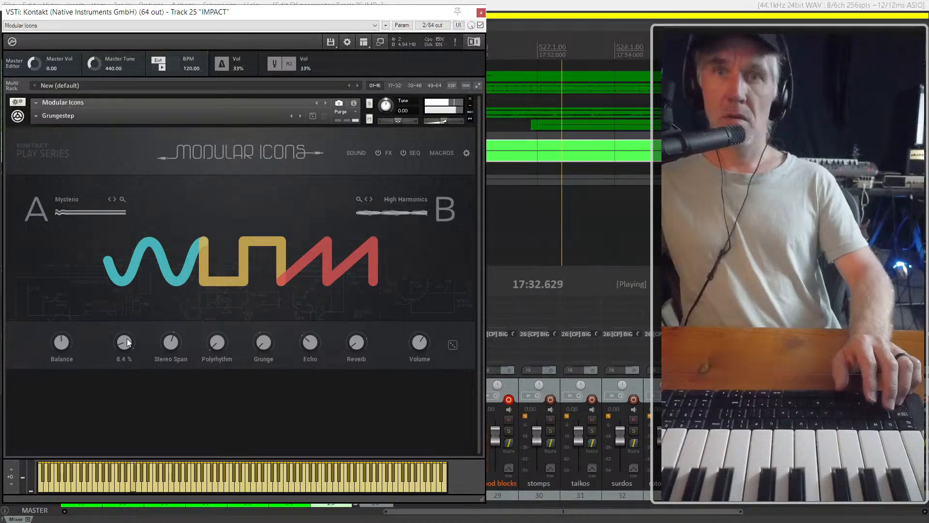
key(space)
drag(108, 313, 106, 256)
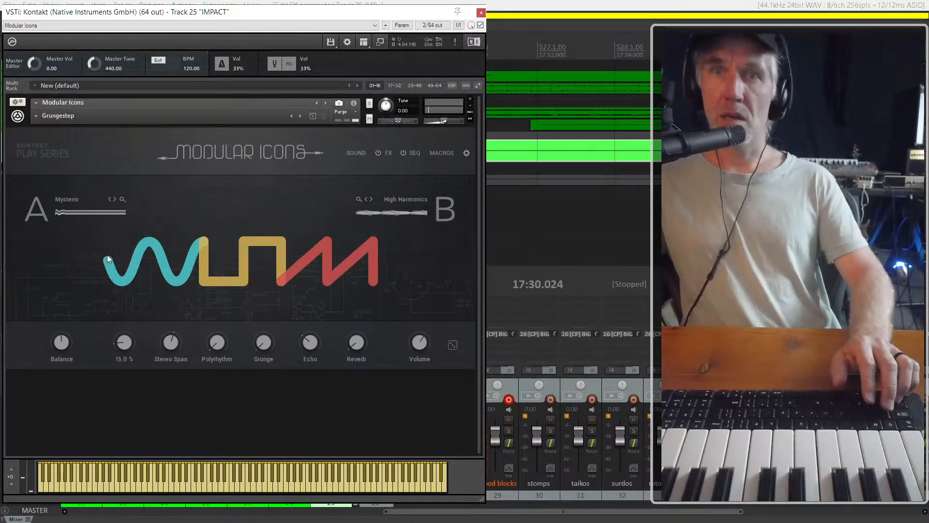
Try a Layer A filter cutoff of about 199 Hz and a keytrack of 100 % while playing the part
click(352, 152)
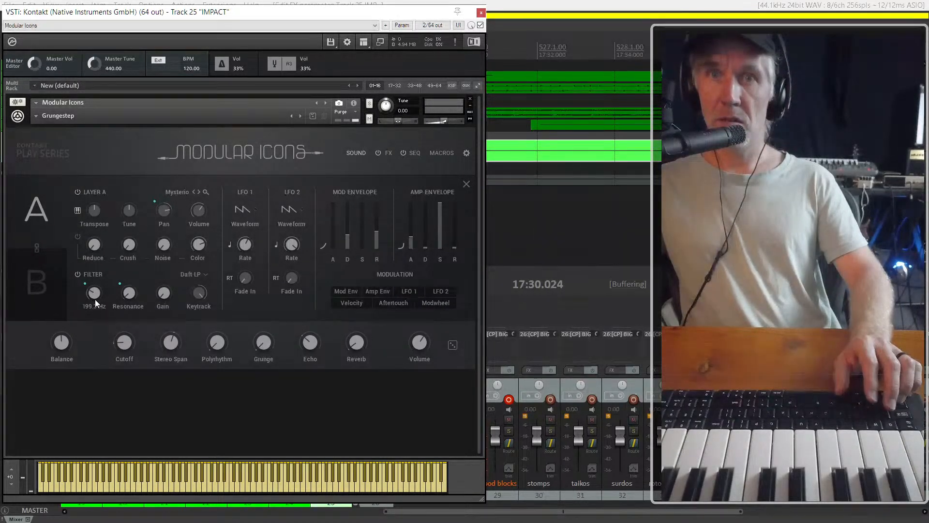
key(space)
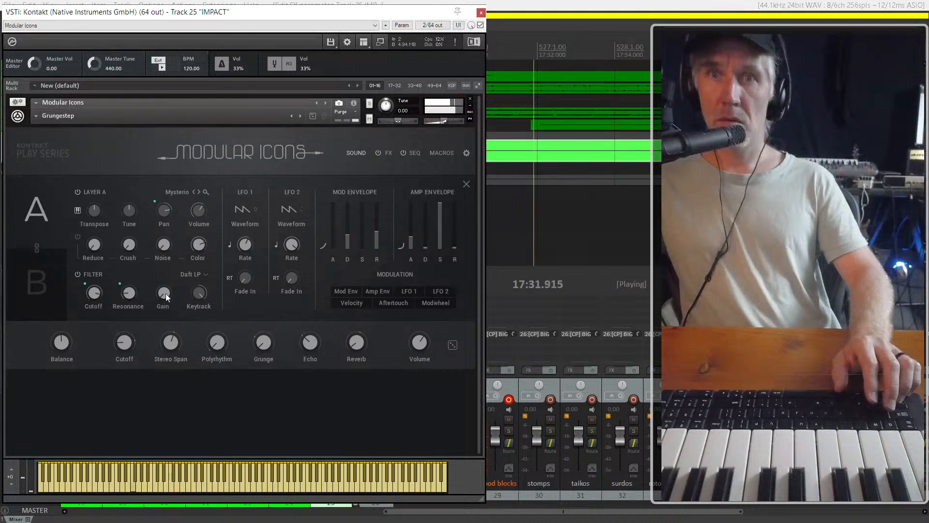
drag(197, 294, 196, 317)
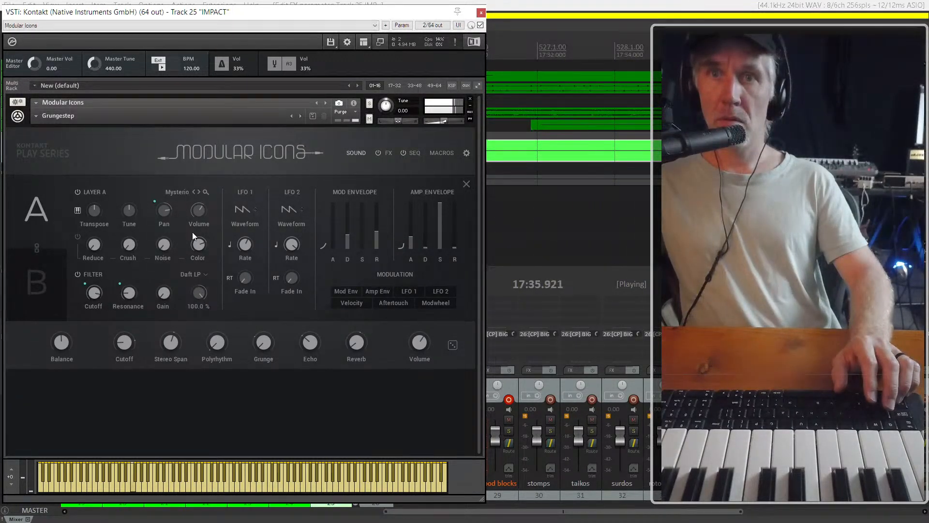
Try the Ladder HP3 filter type on Layer A, return it to Daft LP, and play the part again
click(200, 274)
key(space)
click(200, 278)
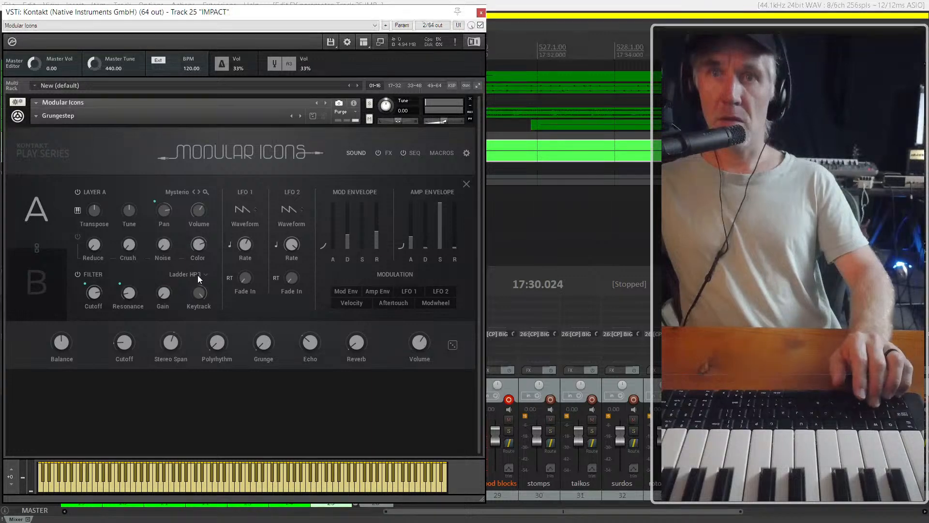
click(198, 275)
click(198, 252)
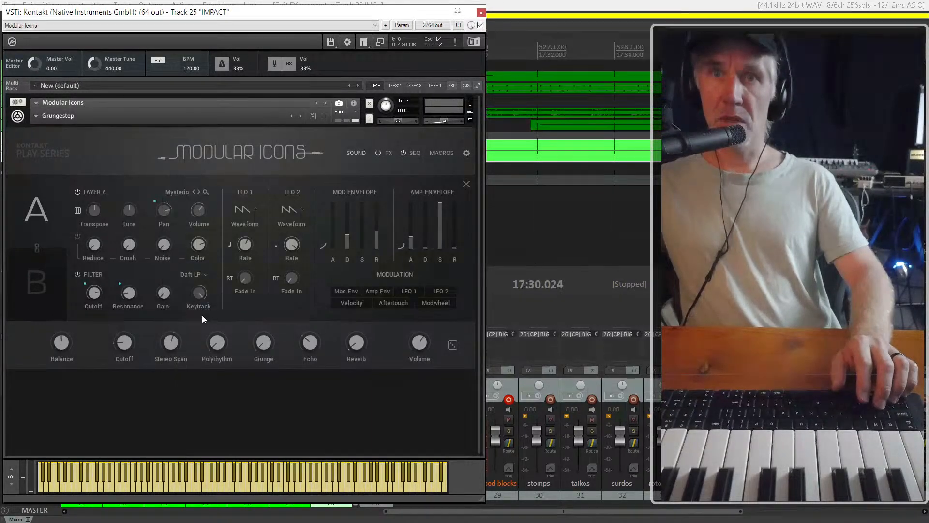
key(space)
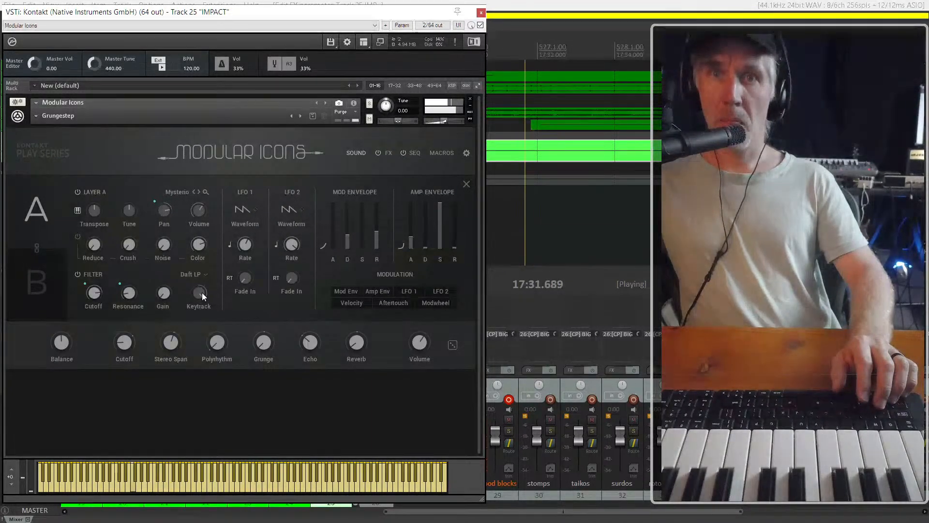
key(space)
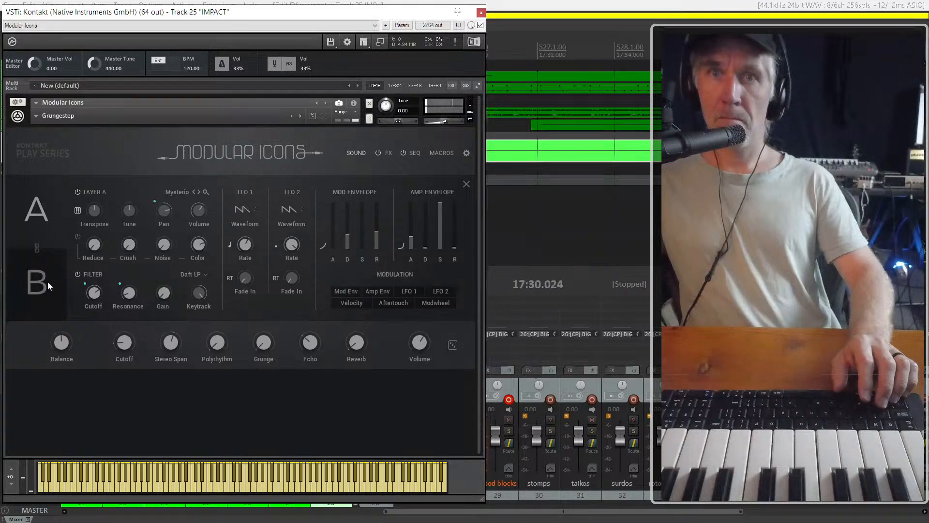
Try different filter cutoff settings on Layer B while replaying the part
click(47, 282)
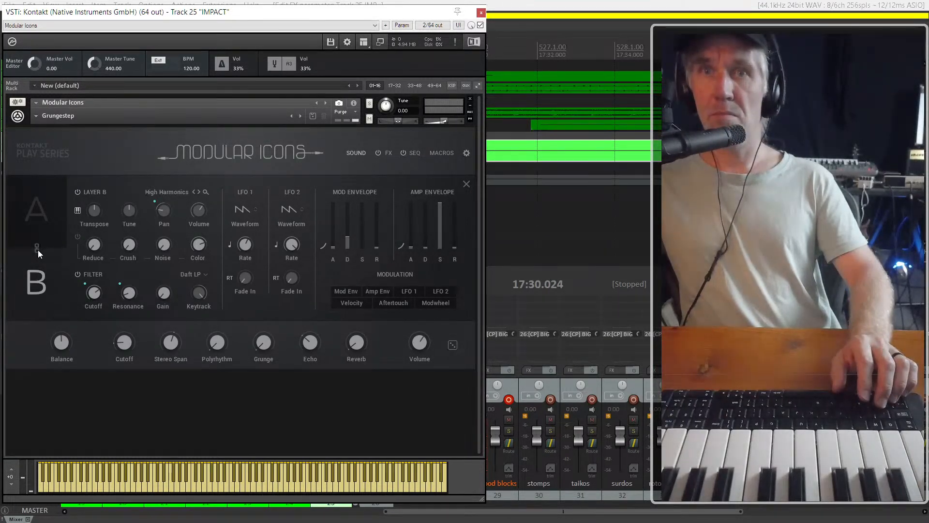
key(space)
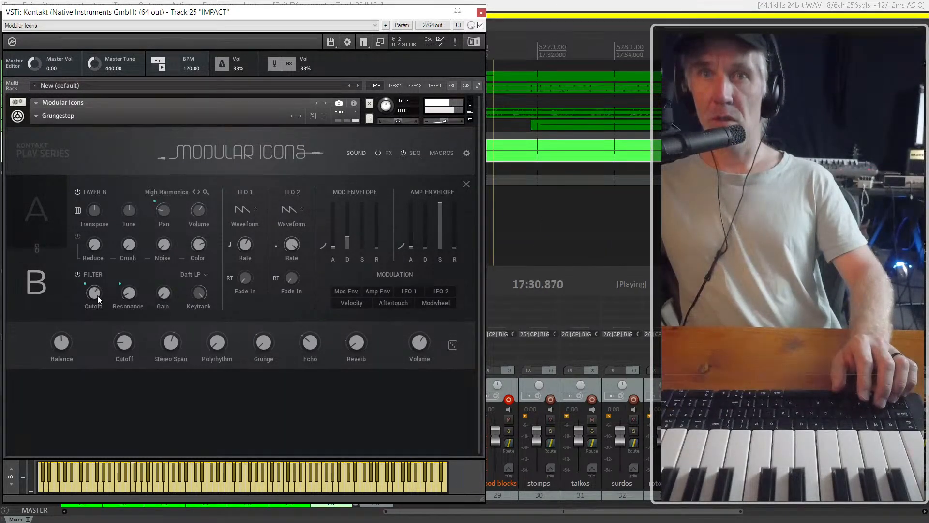
key(space)
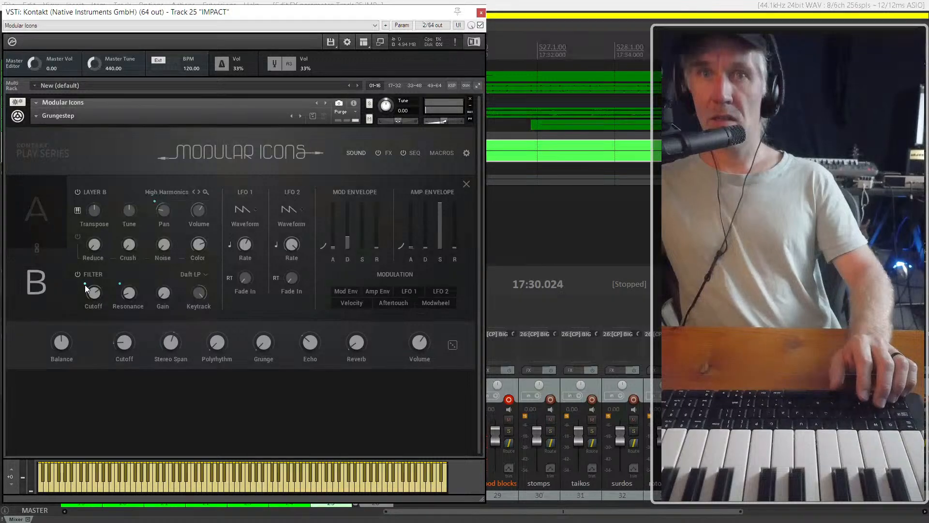
mouse_move(95, 294)
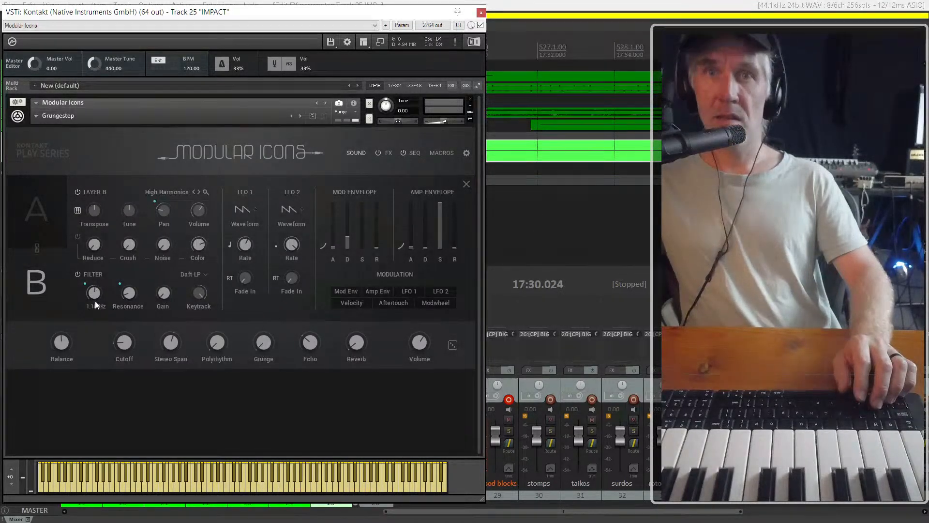
drag(95, 303, 91, 291)
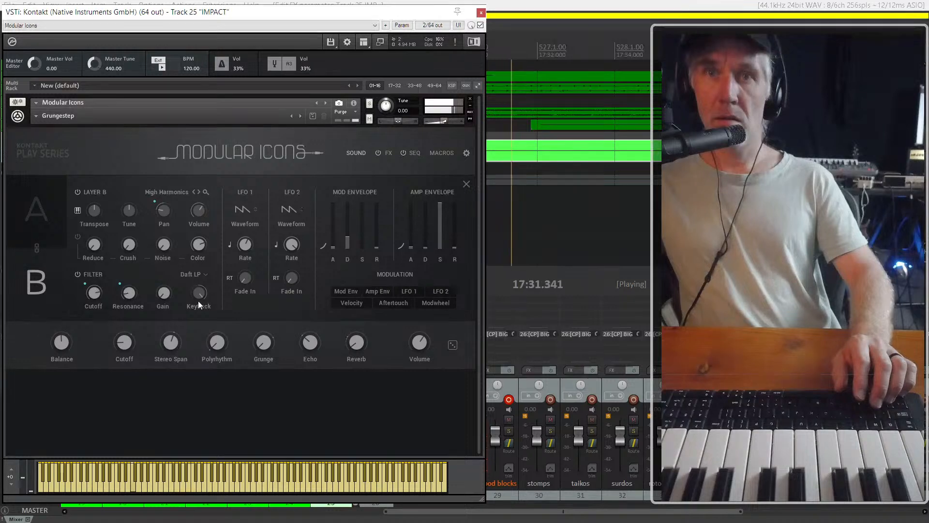
key(space)
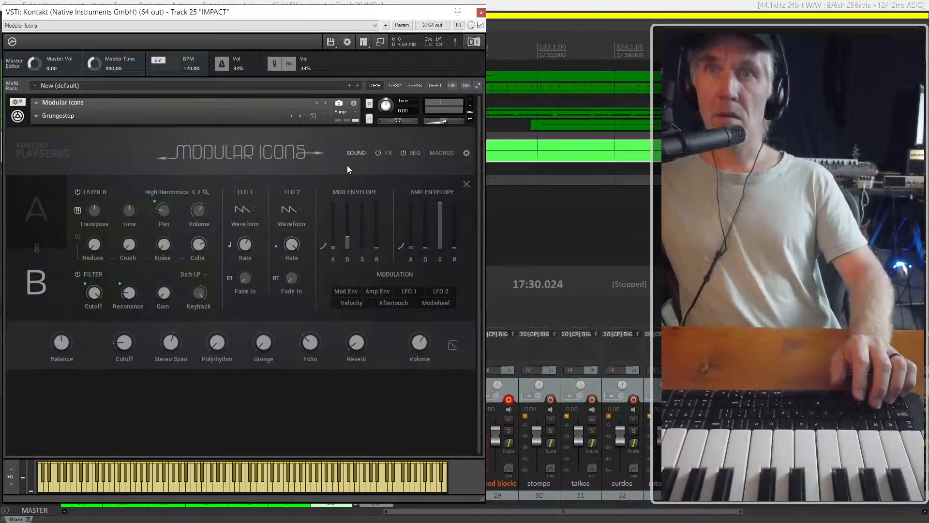
Set the Cutoff macro's maximum for Layer A Cutoff to 32.7 % while auditioning the part
click(442, 154)
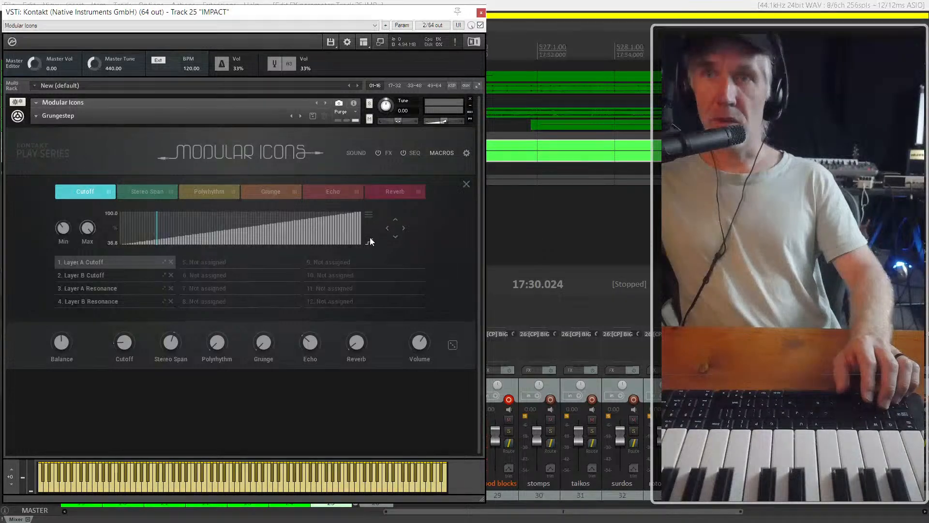
key(space)
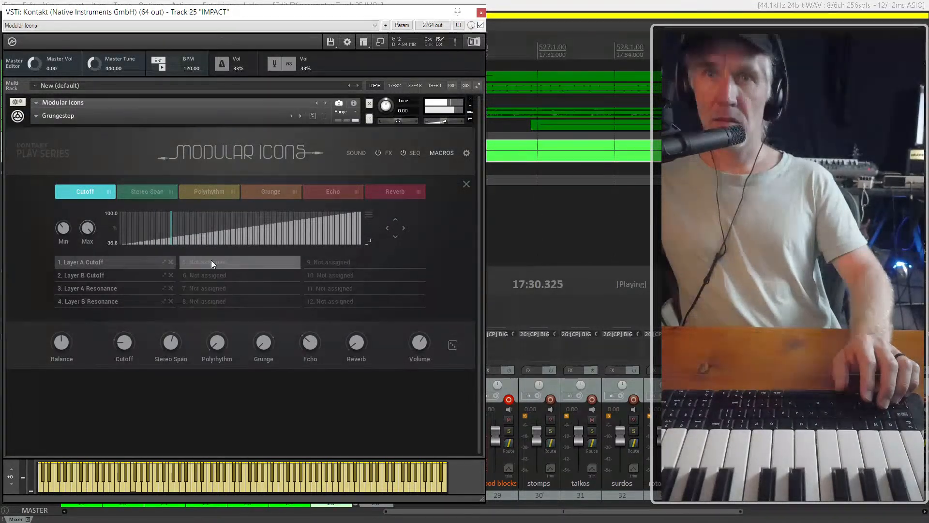
key(space)
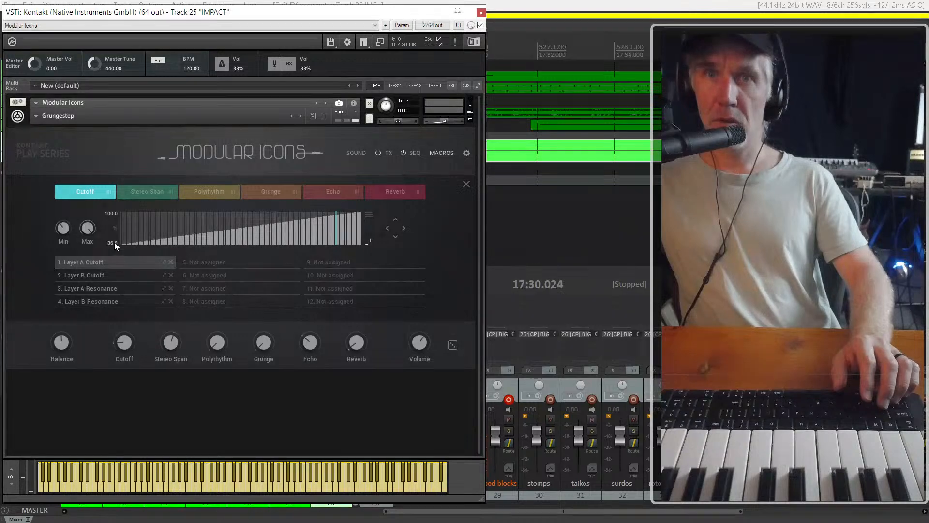
drag(88, 231, 92, 246)
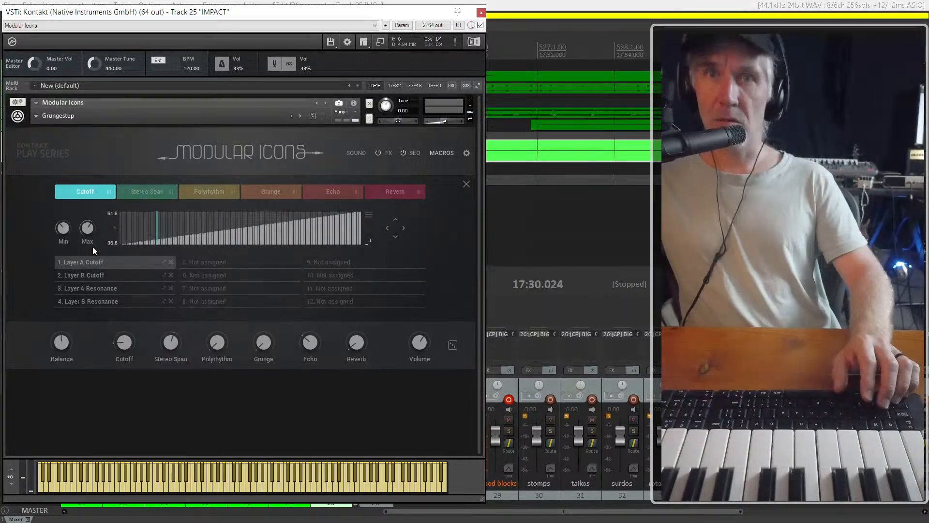
key(space)
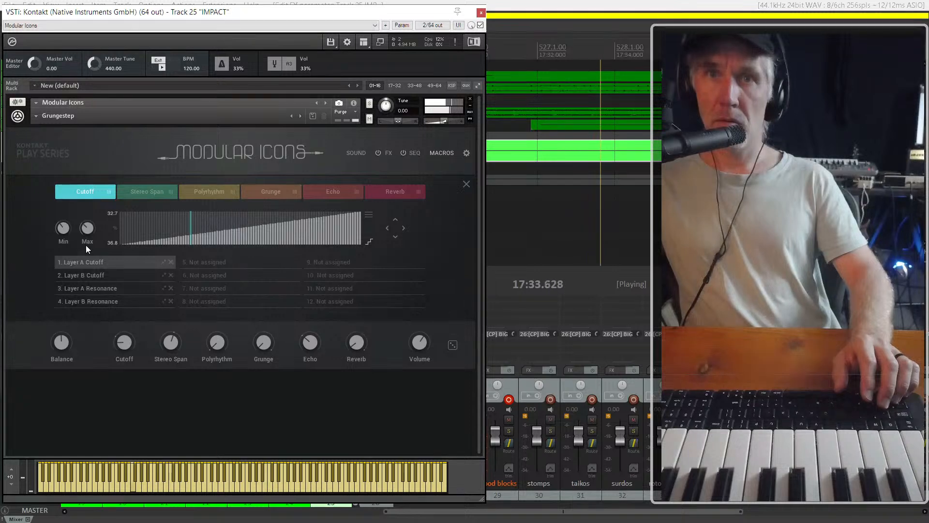
Lower the Cutoff macro's maximum for Layer B Cutoff during playback, and show the Stereo Span macro's assignments
click(98, 275)
drag(88, 230, 87, 250)
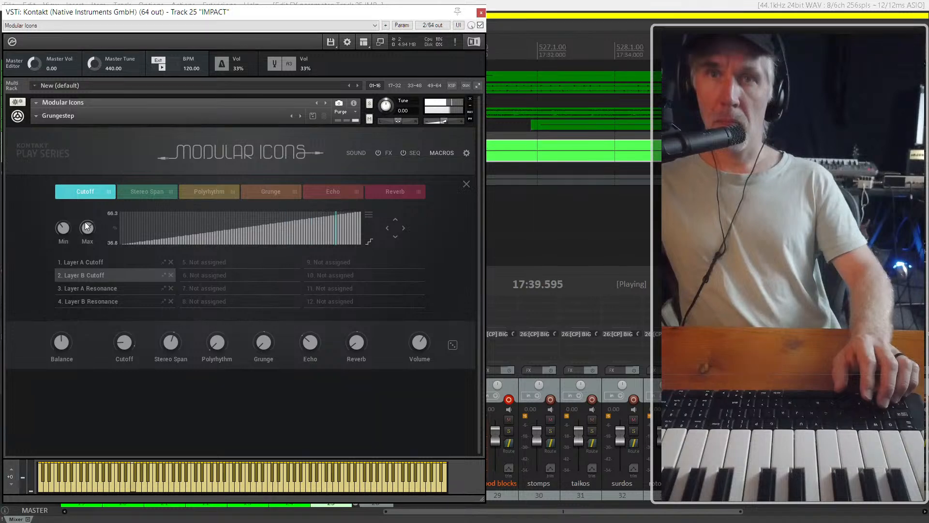
click(110, 264)
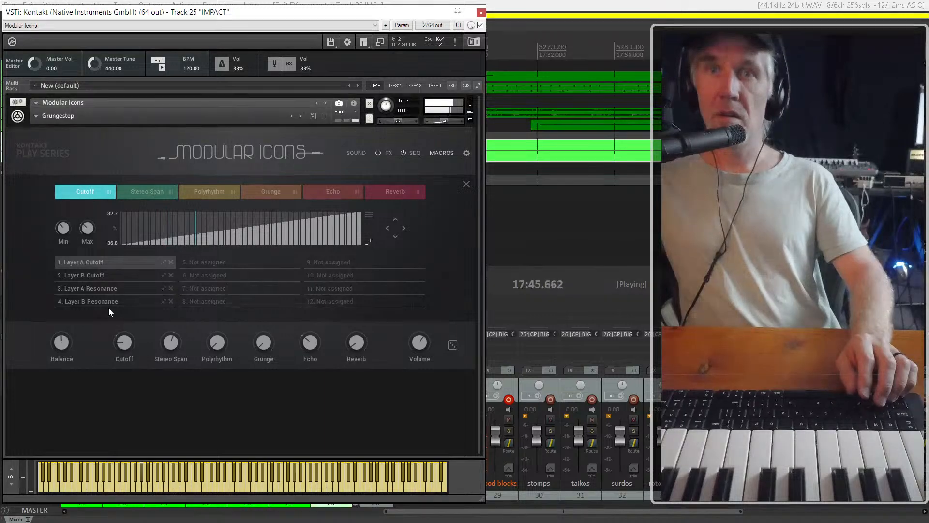
click(159, 191)
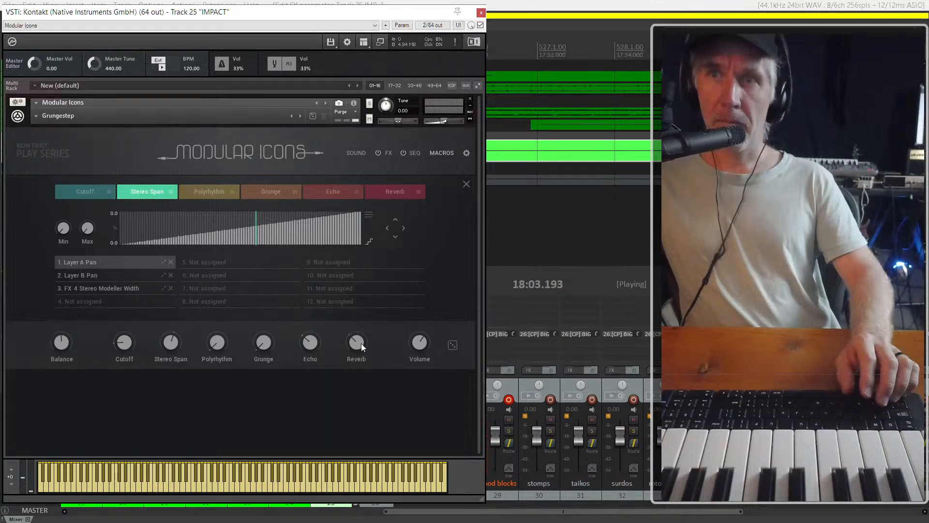
Close the instrument window and unsolo the IMPACT track to play the cue in the full mix
click(481, 13)
scroll(503, 217, down, 3)
click(140, 148)
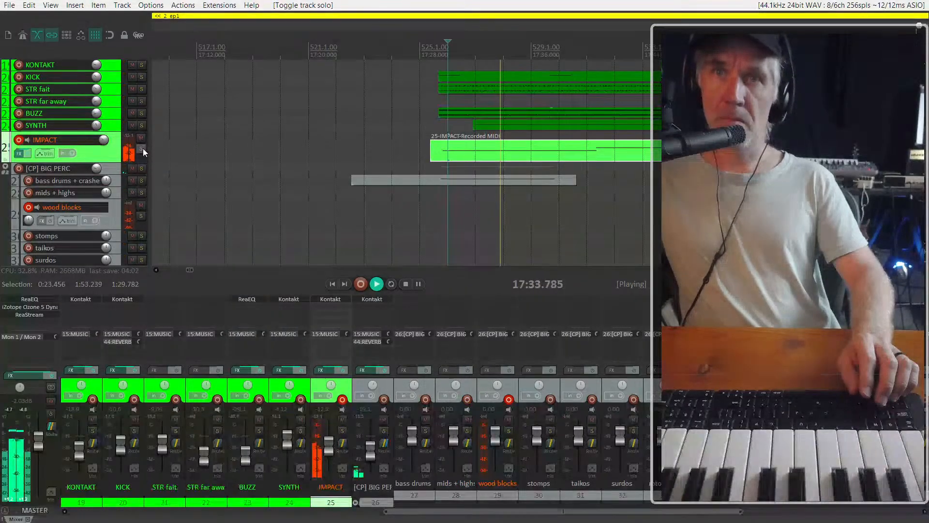
scroll(442, 219, down, 1)
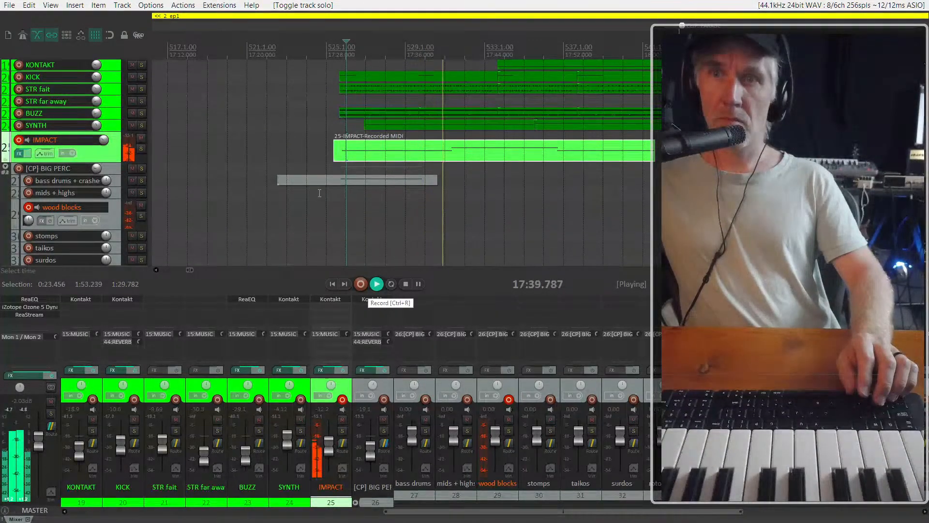
Play the cue's opening, stop, and nudge the contents of the bass drums + crashes item slightly later
click(335, 168)
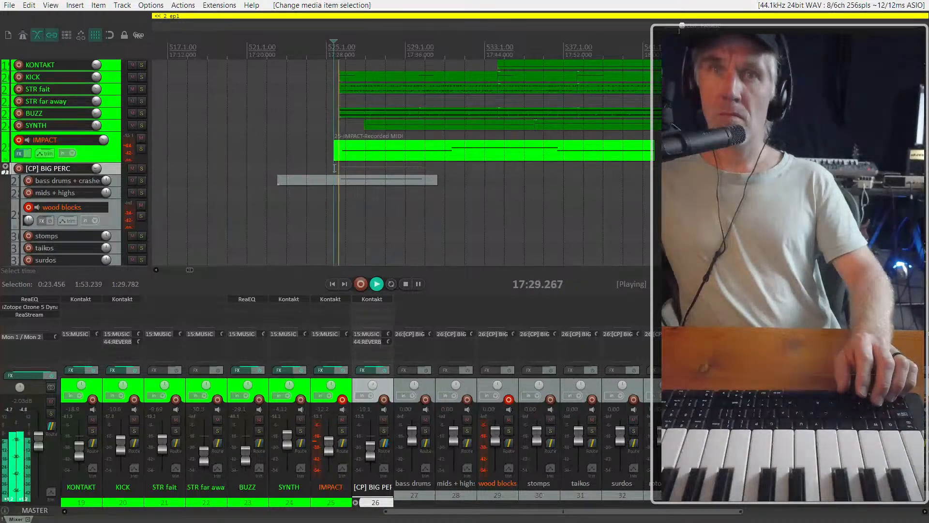
click(356, 180)
scroll(356, 181, up, 3)
scroll(356, 181, up, 1)
key(space)
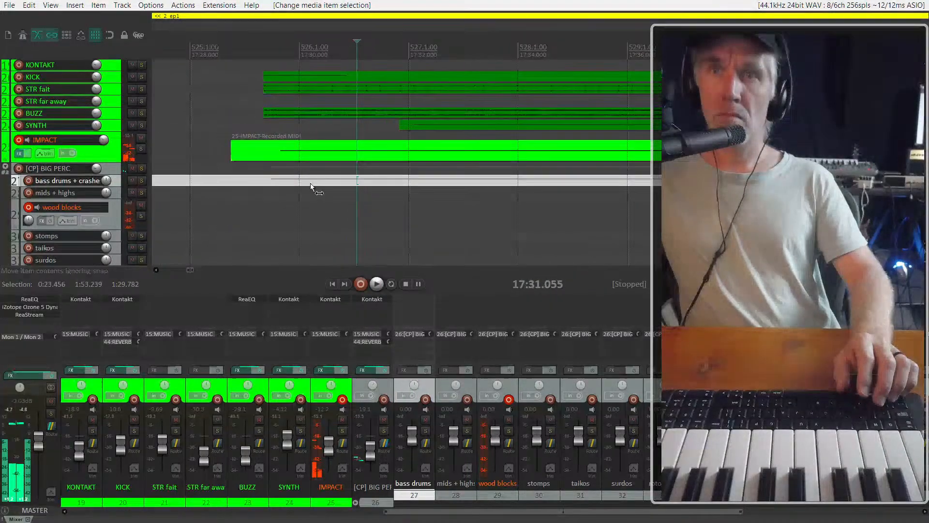
drag(320, 184, 326, 183)
Disarm the wood blocks track and play the cue from 17:28.549
click(221, 153)
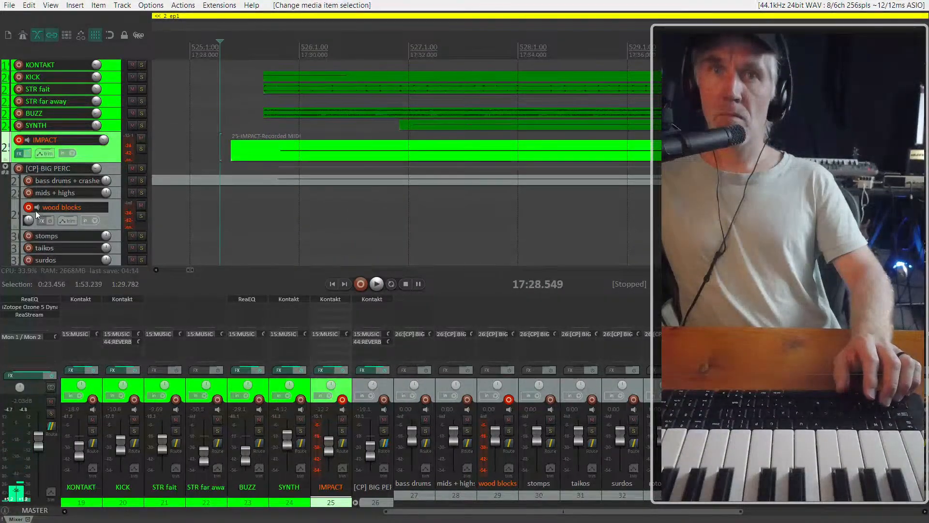
click(29, 207)
key(space)
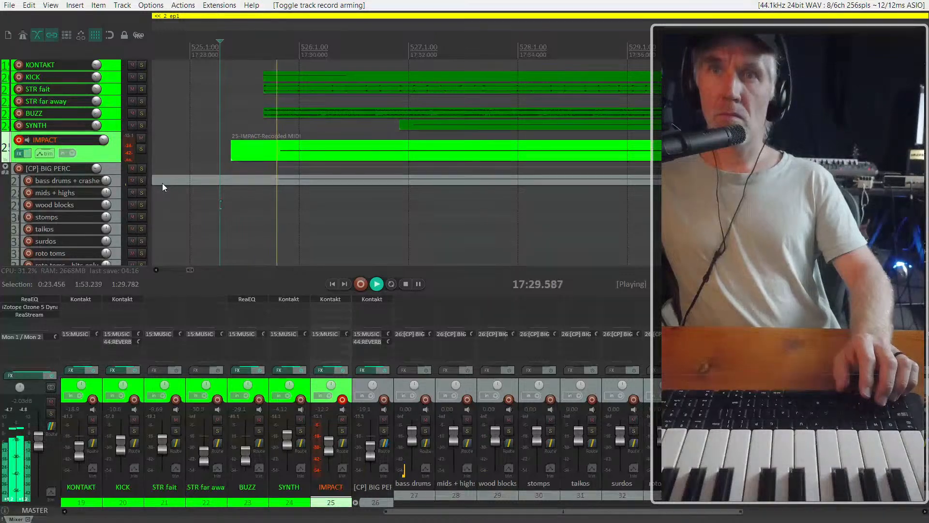
scroll(203, 184, down, 5)
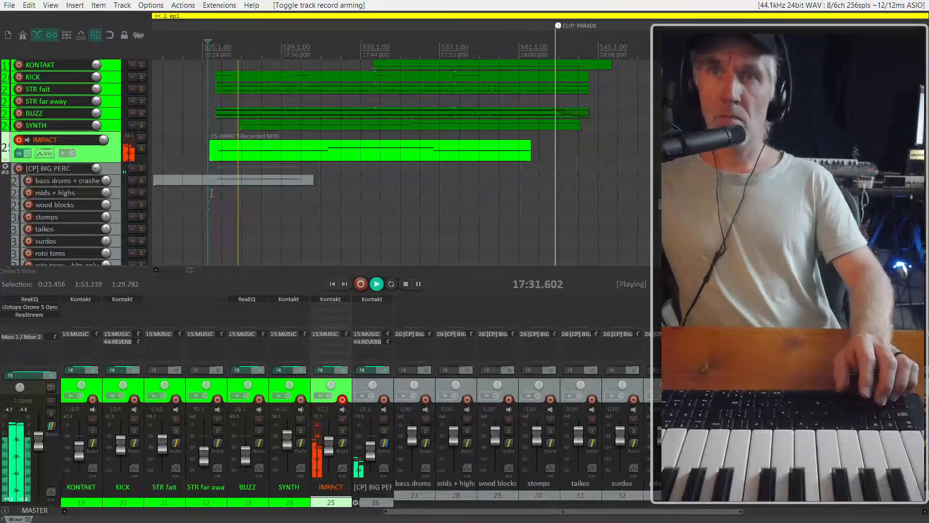
scroll(253, 181, down, 2)
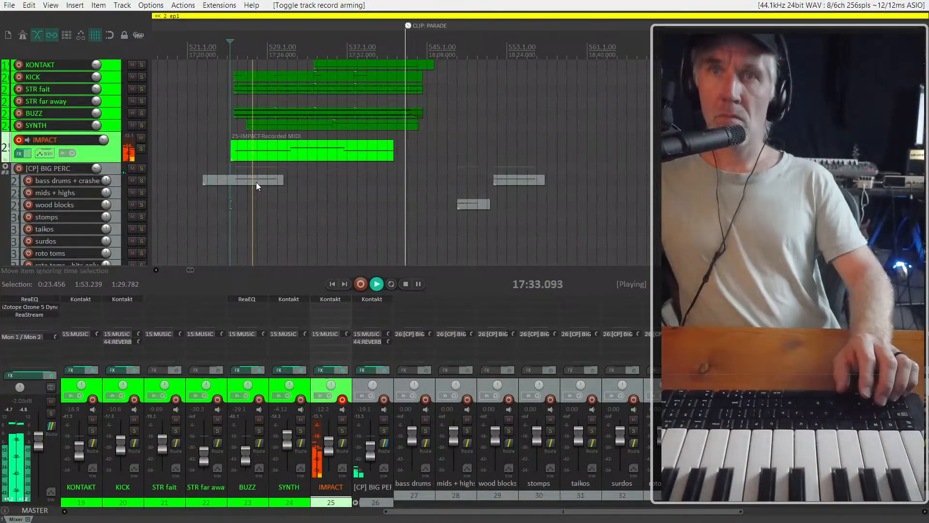
Delete the SYNTH track's item and replace it with a copy of the recorded IMPACT MIDI item at the same time position
click(287, 154)
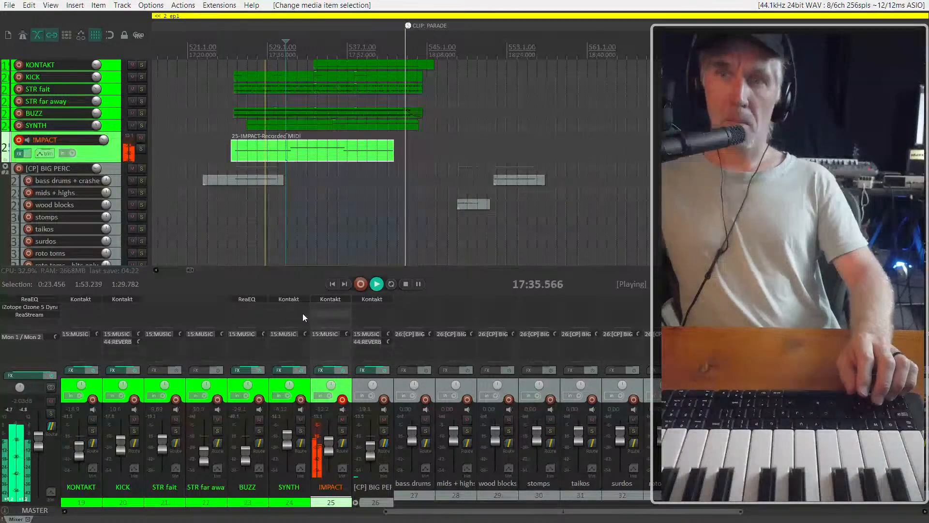
click(73, 126)
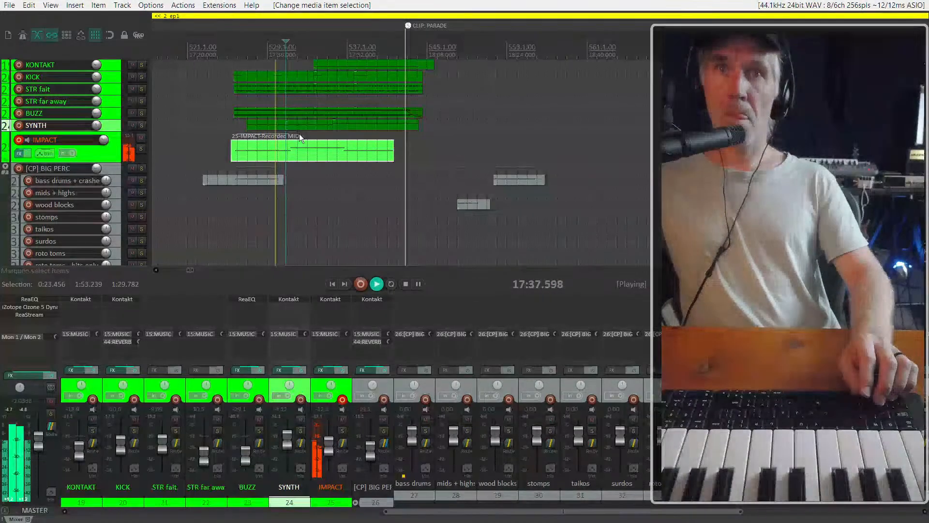
click(417, 125)
key(Delete)
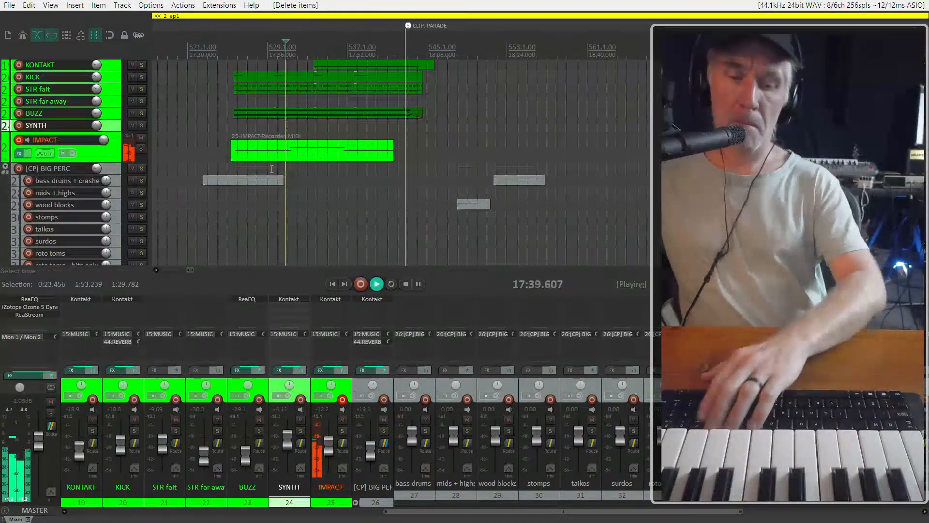
drag(262, 146, 266, 131)
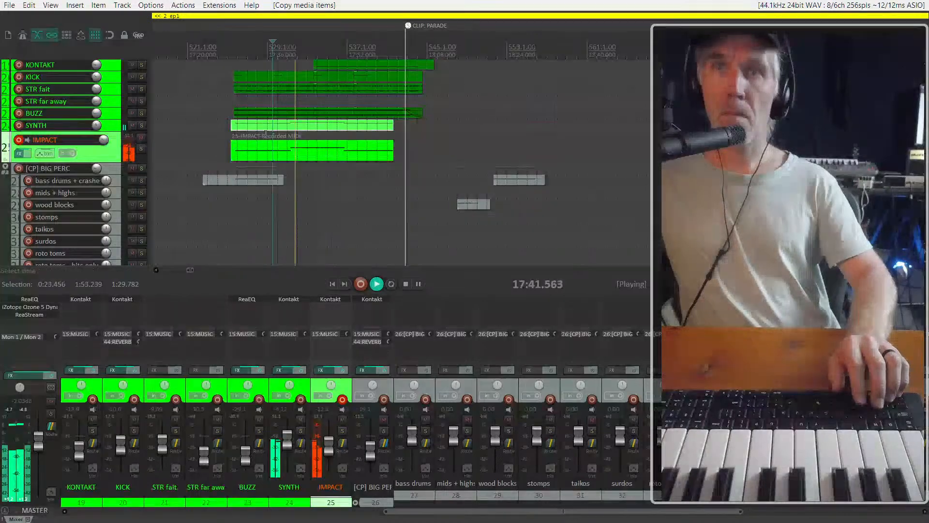
Solo the MUSIC track and play the cue from 17:29.317 to hear the doubled SYNTH and IMPACT parts
click(234, 165)
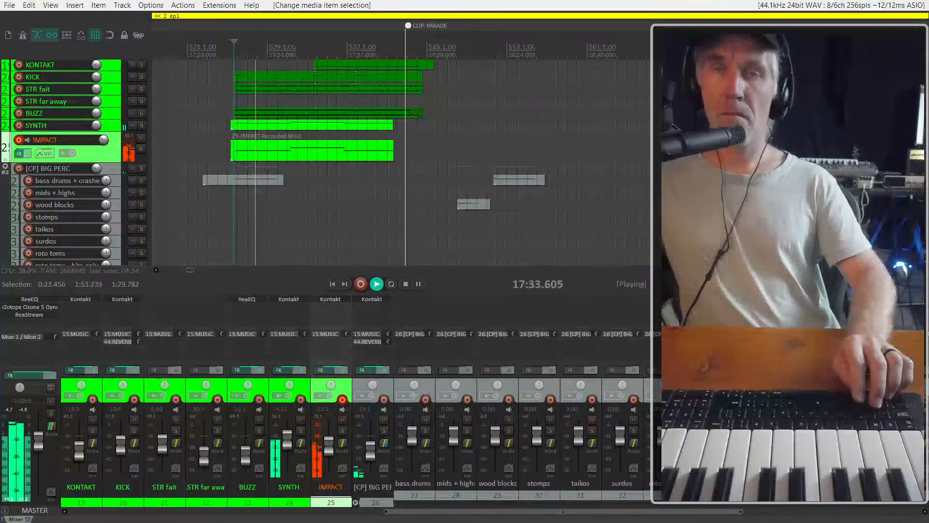
click(118, 184)
key(space)
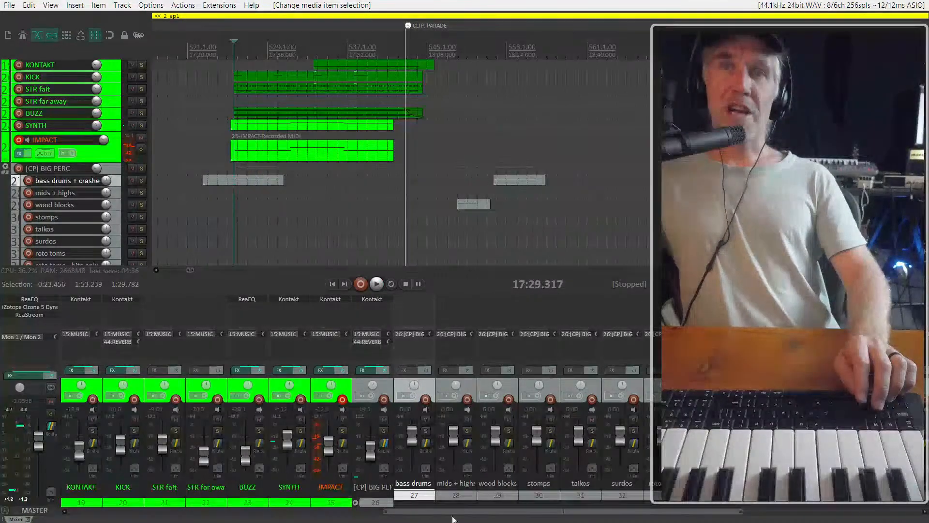
drag(452, 512, 353, 514)
click(136, 502)
key(s)
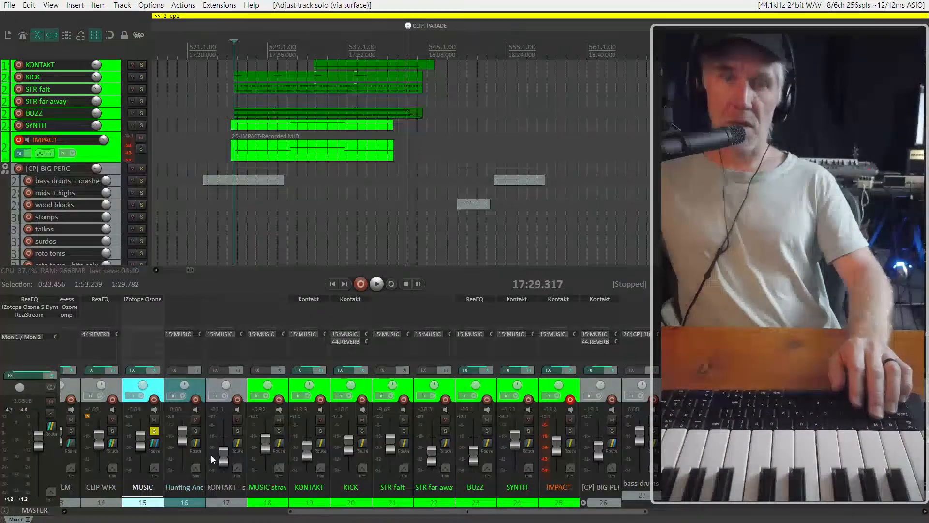
key(space)
scroll(235, 172, up, 5)
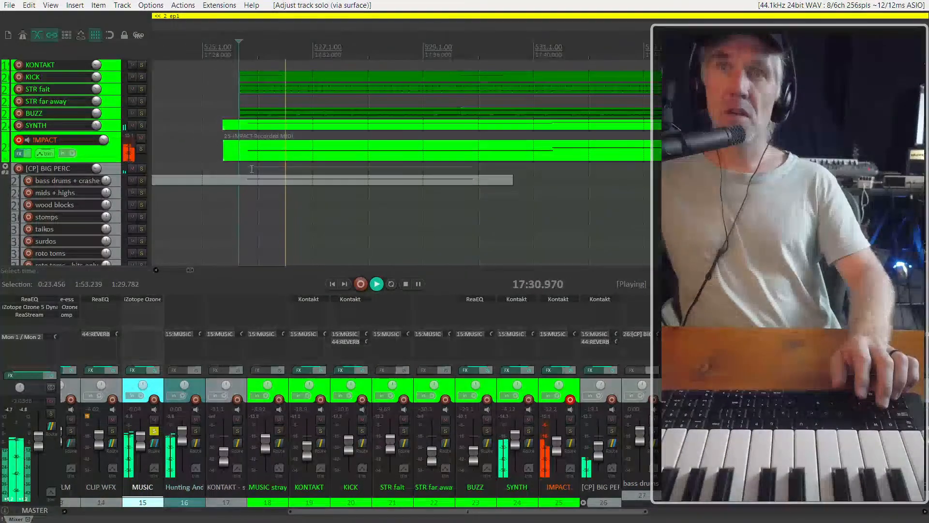
scroll(262, 150, down, 3)
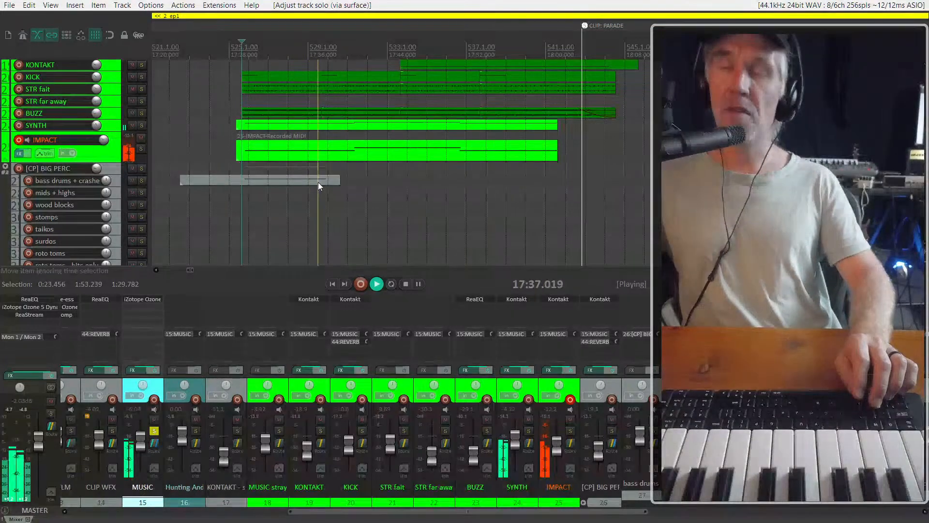
Select the copied item on the SYNTH track, unsolo the MUSIC track, and stop playback
click(348, 126)
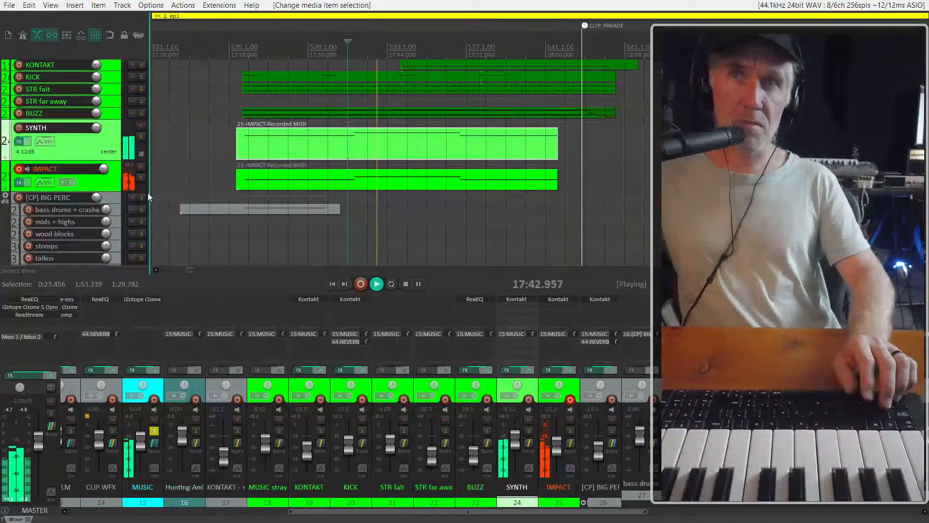
click(154, 431)
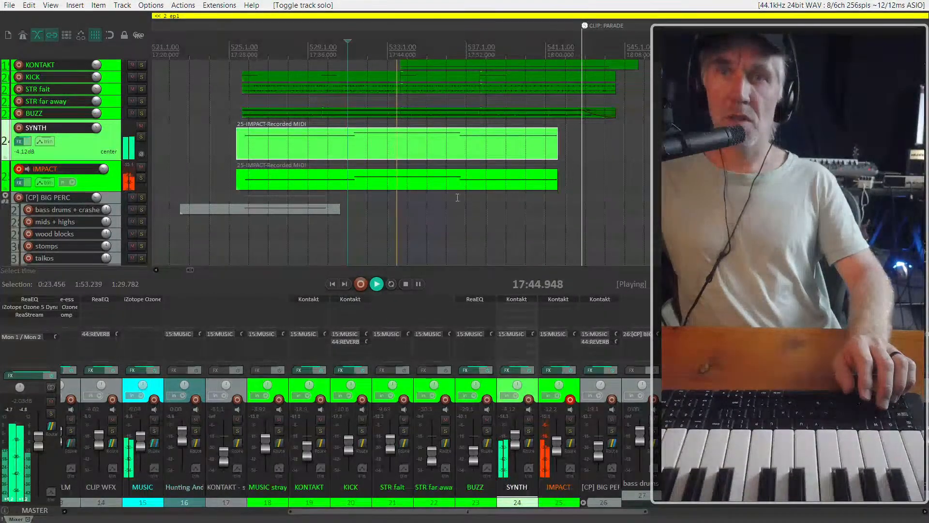
scroll(327, 211, down, 2)
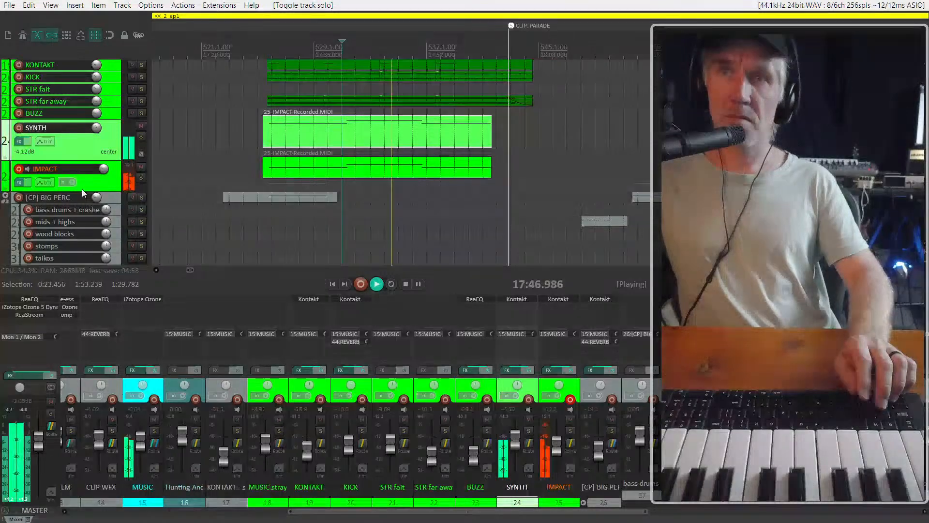
scroll(85, 189, up, 1)
scroll(85, 188, up, 1)
key(space)
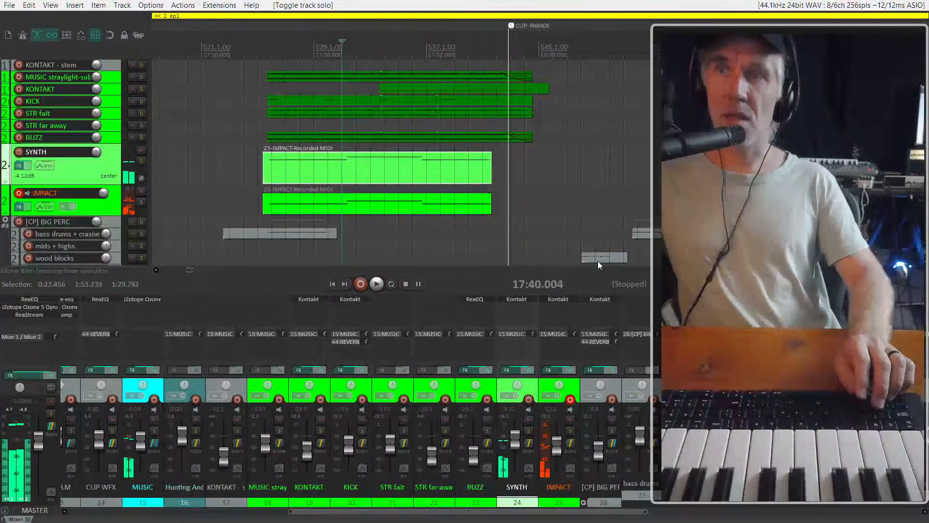
Move the wood blocks item earlier along its track to start at about 17:42, and play the passage leading into it
click(599, 260)
drag(599, 260, 364, 232)
click(394, 234)
key(space)
key(space)
click(331, 219)
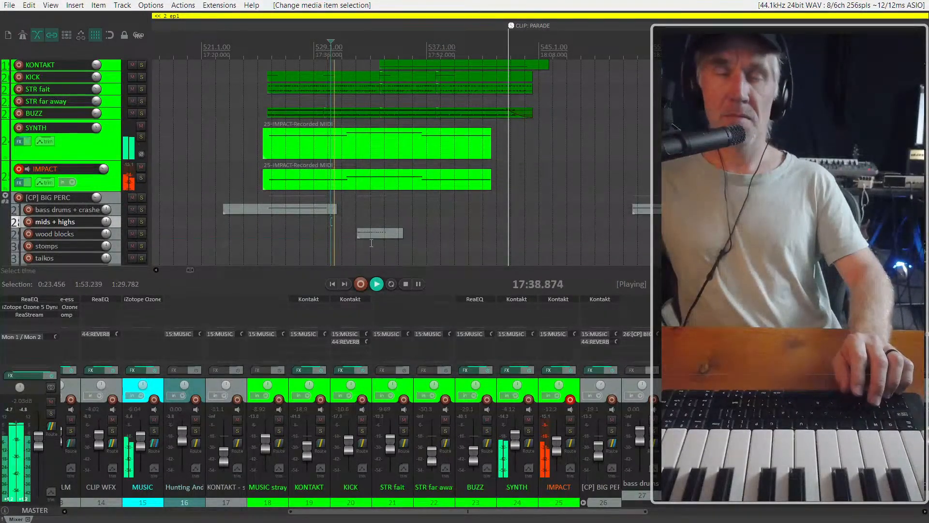
Leave the MUSIC track unsoloed and replay the cue through the moved wood blocks item
click(154, 430)
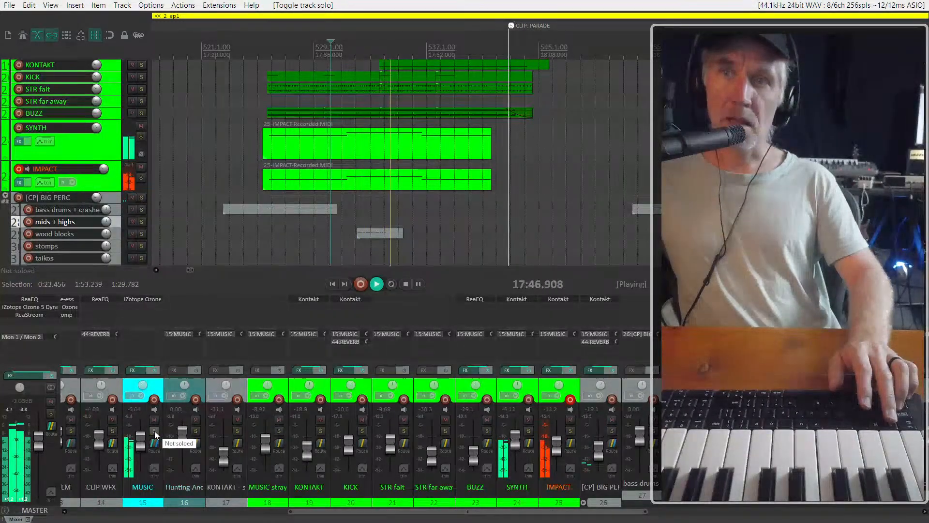
key(space)
key(space)
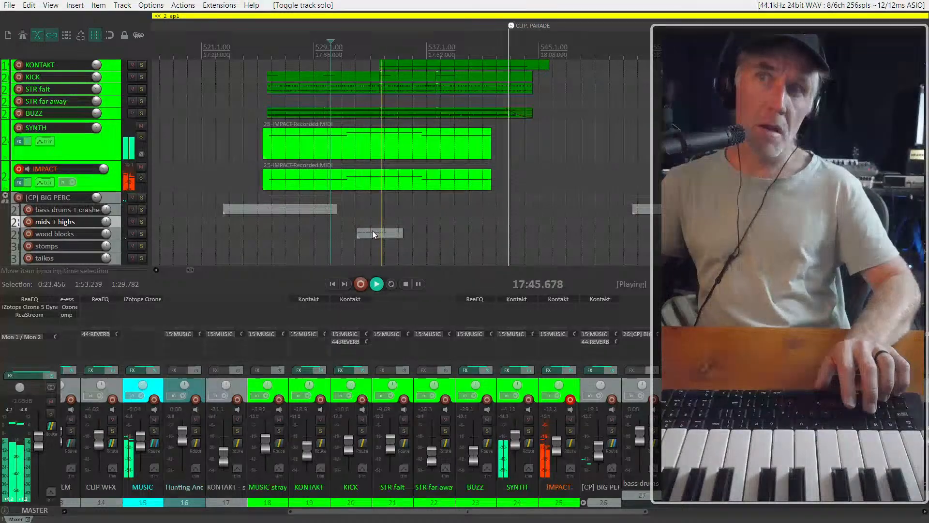
scroll(372, 232, down, 2)
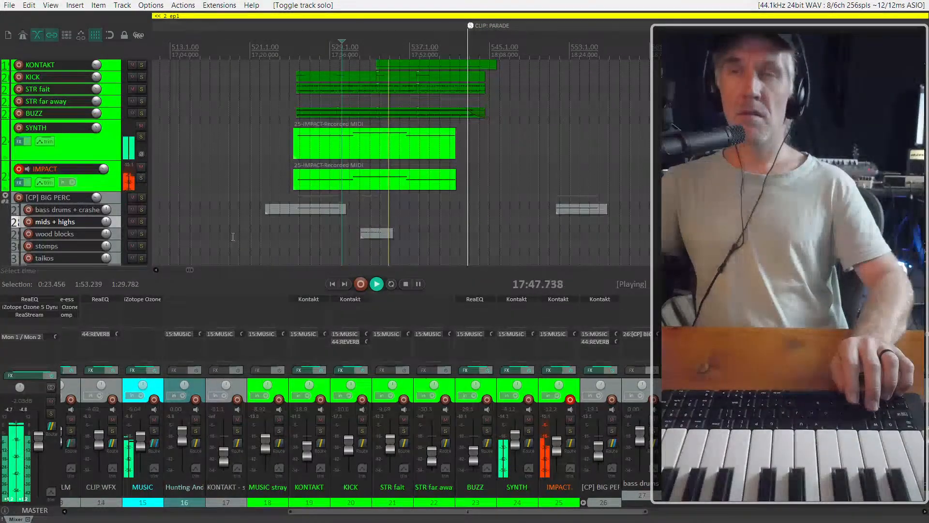
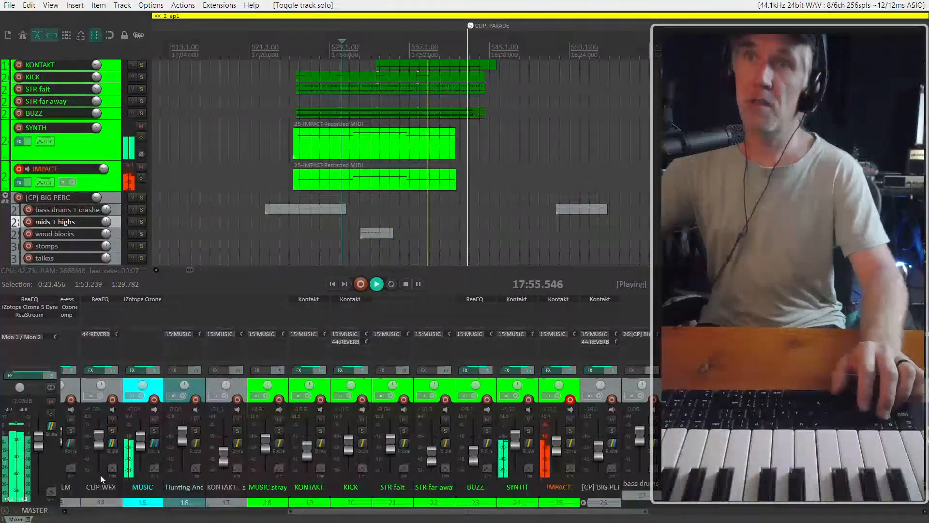
Unsolo the MUSIC track, time-stretch the SYNTH and IMPACT items of the 17:29 cue to end at about 18:05, and stop playback
click(153, 431)
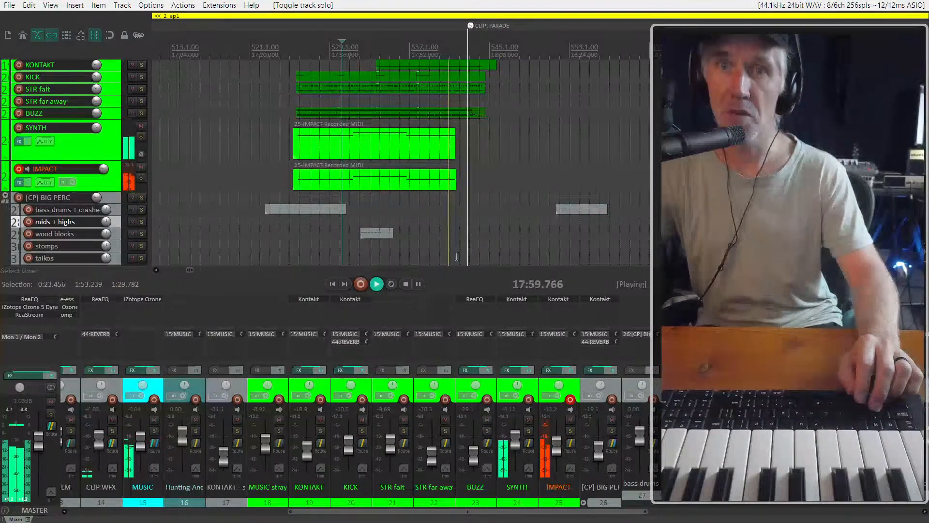
scroll(462, 244, up, 3)
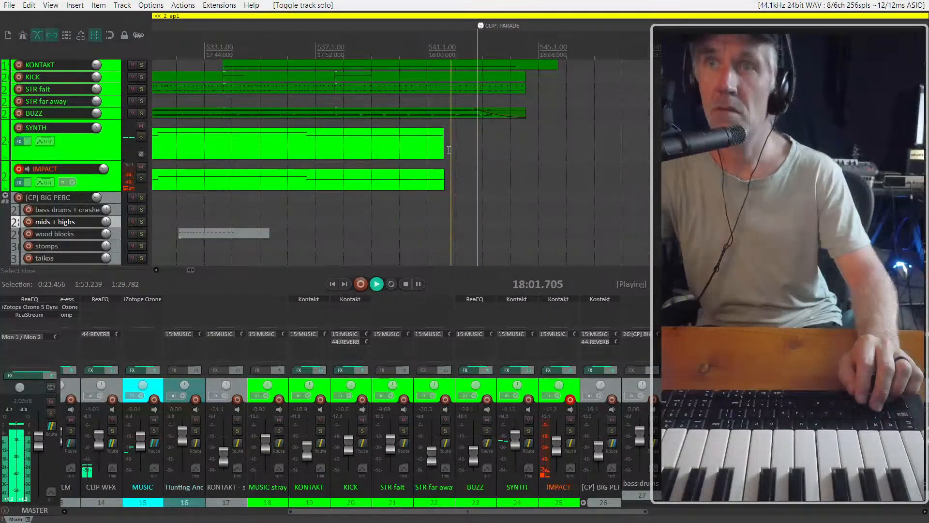
drag(458, 193, 506, 139)
key(space)
Move the wood blocks item later to start at about 17:44, and play the cue from about 17:53
drag(226, 237, 257, 233)
click(190, 209)
key(space)
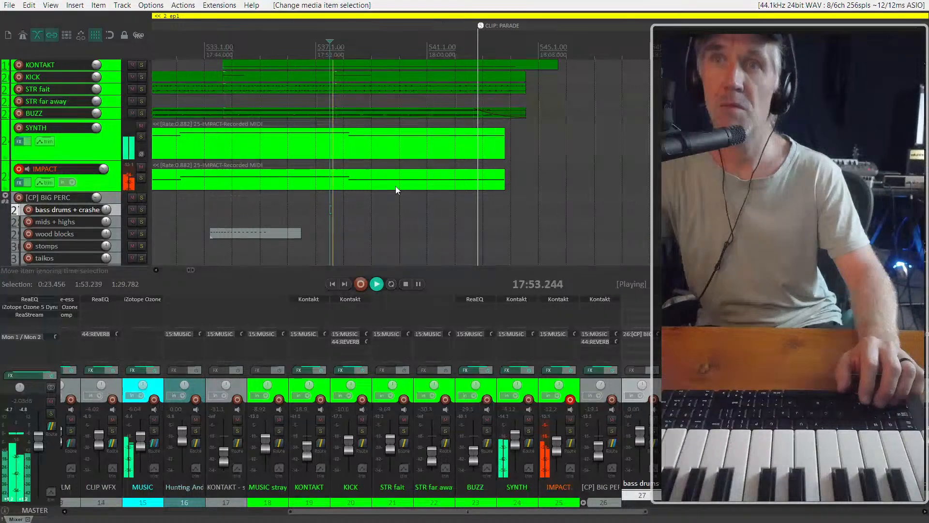
scroll(395, 196, down, 3)
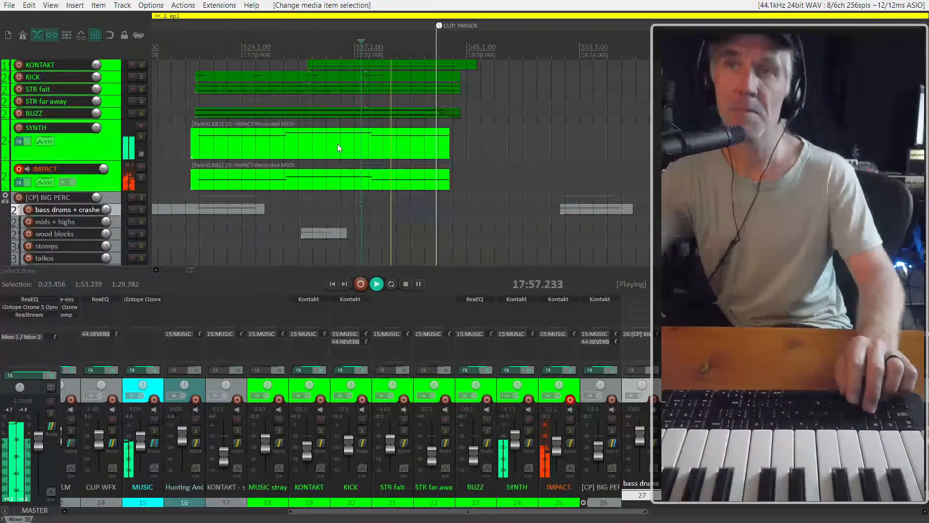
Hide the mixer, enlarge the SYNTH and IMPACT track lanes, and stop playback
key(ctrl+m)
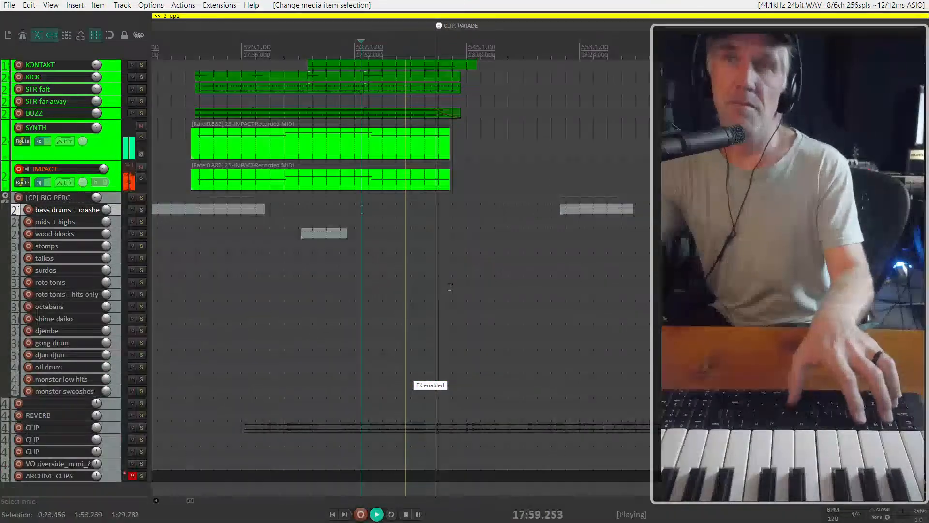
click(115, 183)
shift+click(110, 124)
drag(102, 191, 91, 242)
click(101, 214)
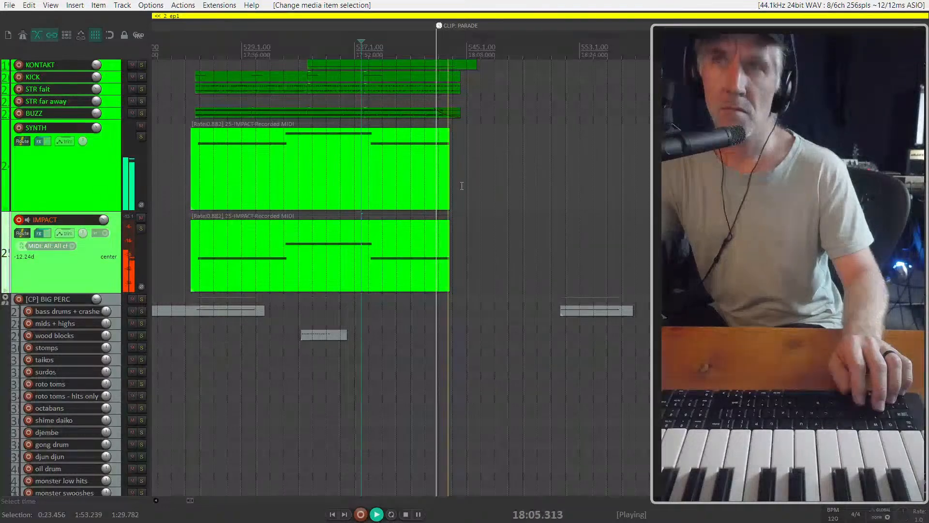
click(59, 196)
key(space)
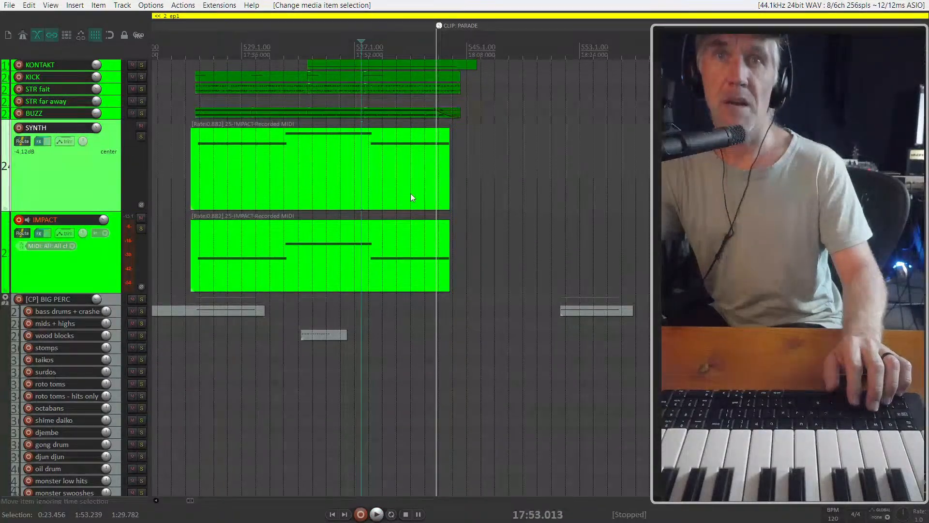
Examine how the SYNTH, IMPACT and percussion items are spread over the cues along ep1's timeline
scroll(430, 208, down, 4)
ctrl+scroll(404, 207, down, 4)
scroll(402, 207, down, 3)
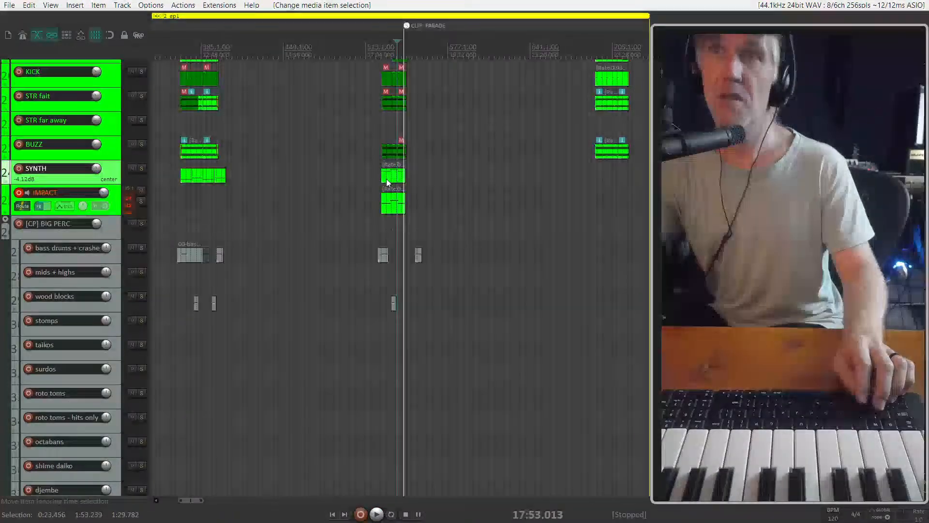
scroll(386, 179, up, 2)
scroll(411, 184, down, 5)
scroll(414, 174, up, 5)
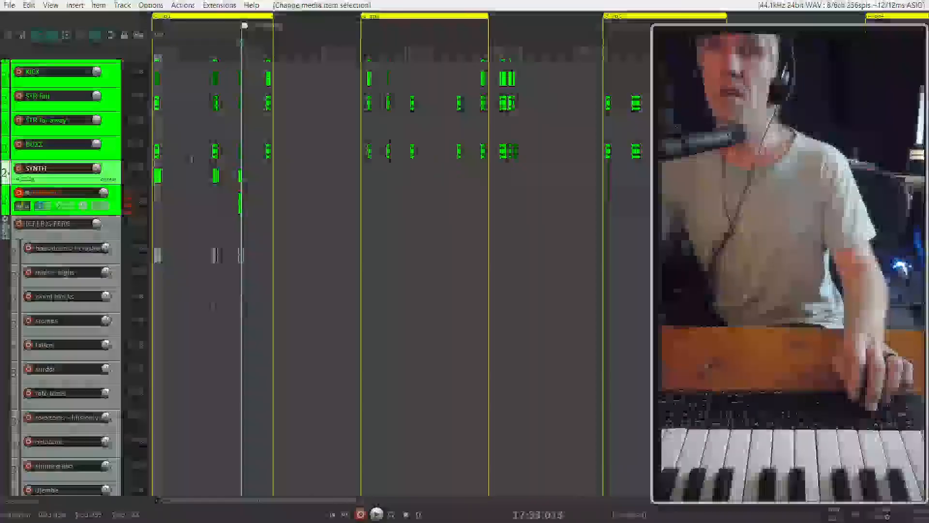
scroll(409, 153, down, 1)
scroll(408, 153, down, 2)
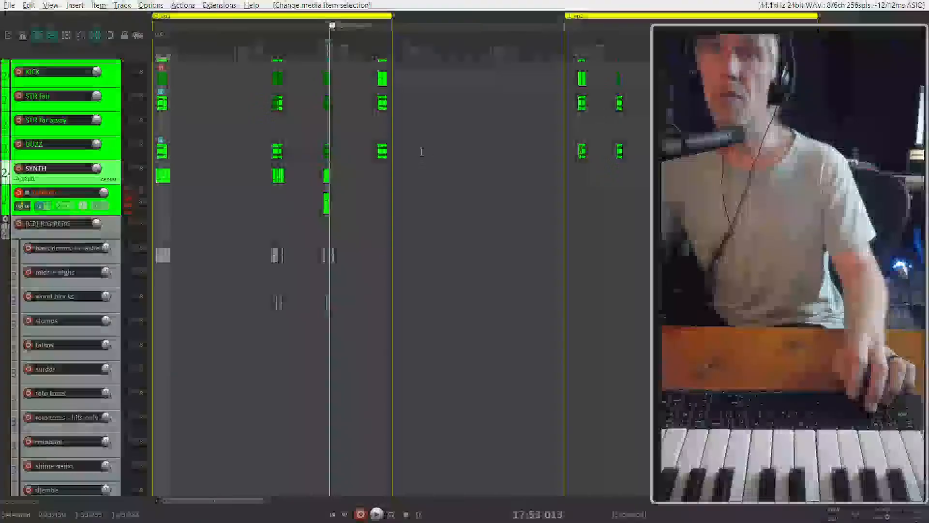
scroll(382, 134, up, 5)
scroll(480, 174, down, 4)
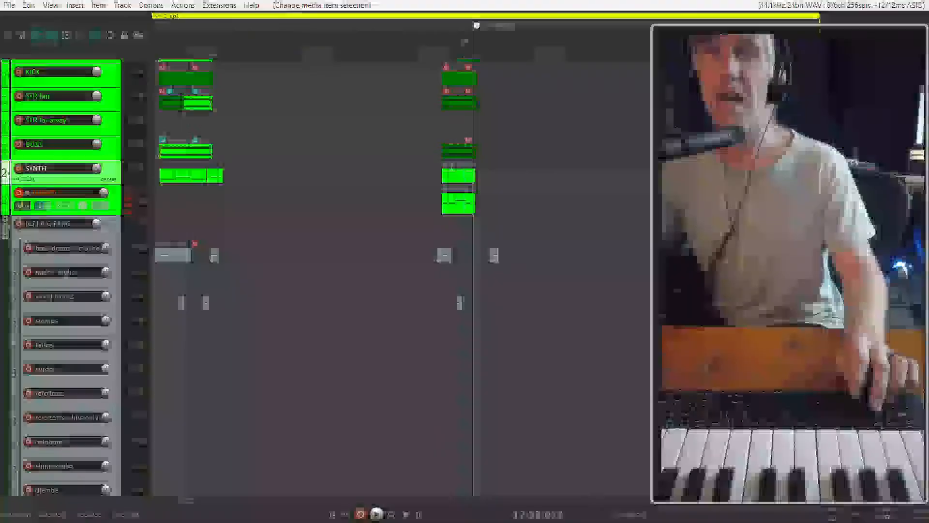
scroll(455, 175, up, 2)
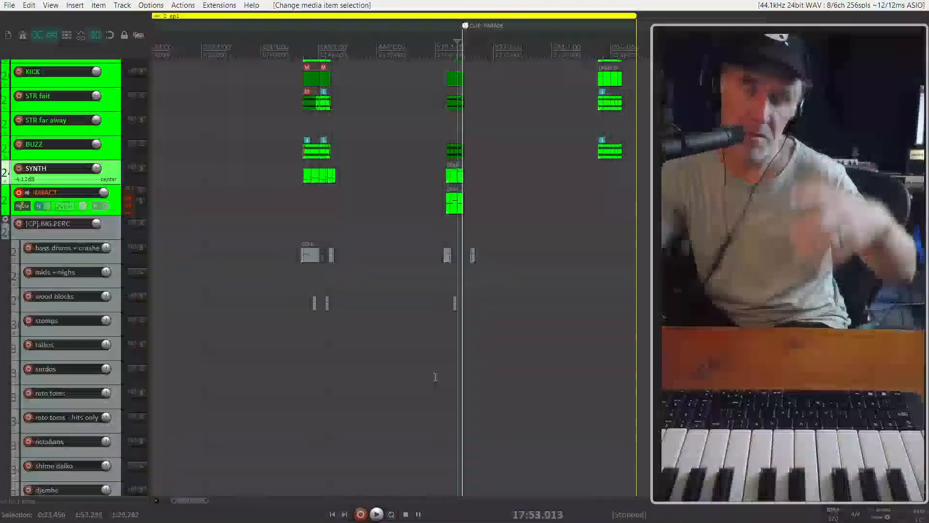
scroll(387, 290, up, 2)
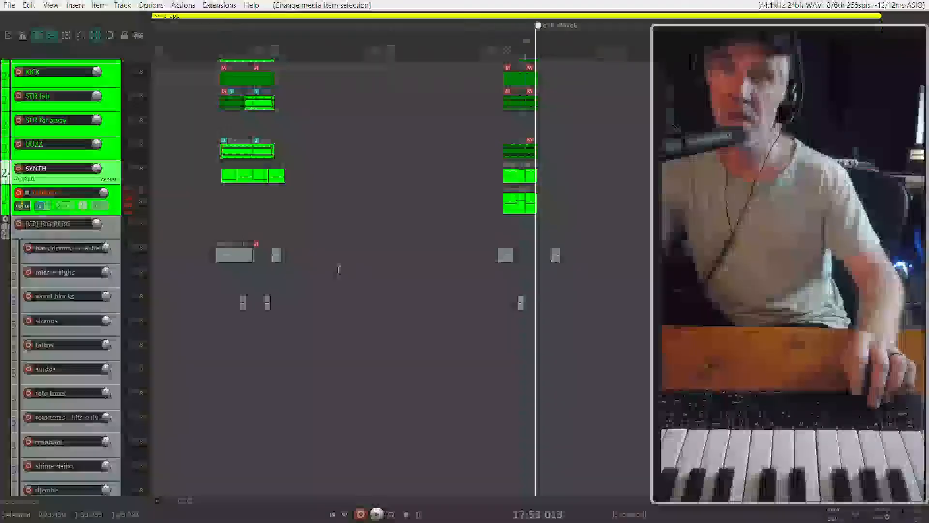
scroll(371, 249, down, 1)
scroll(479, 233, down, 1)
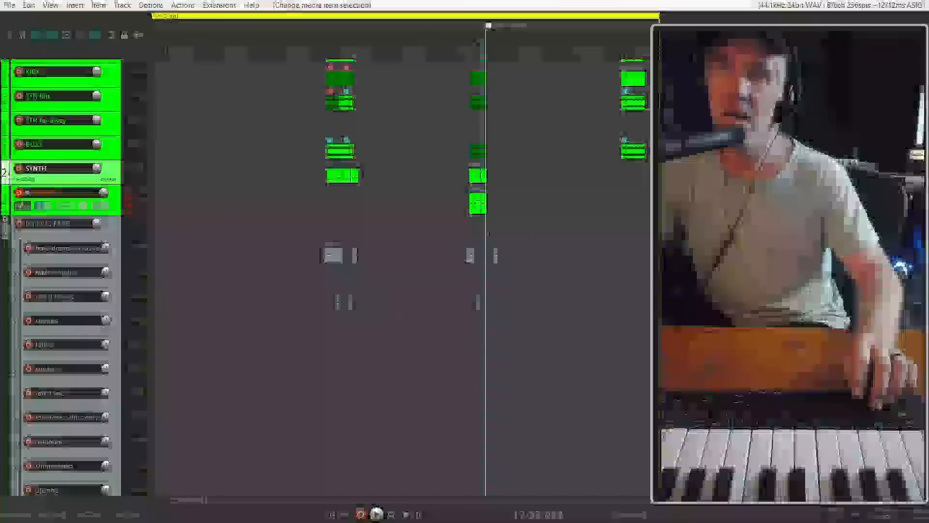
scroll(488, 234, right, 3)
scroll(314, 211, up, 3)
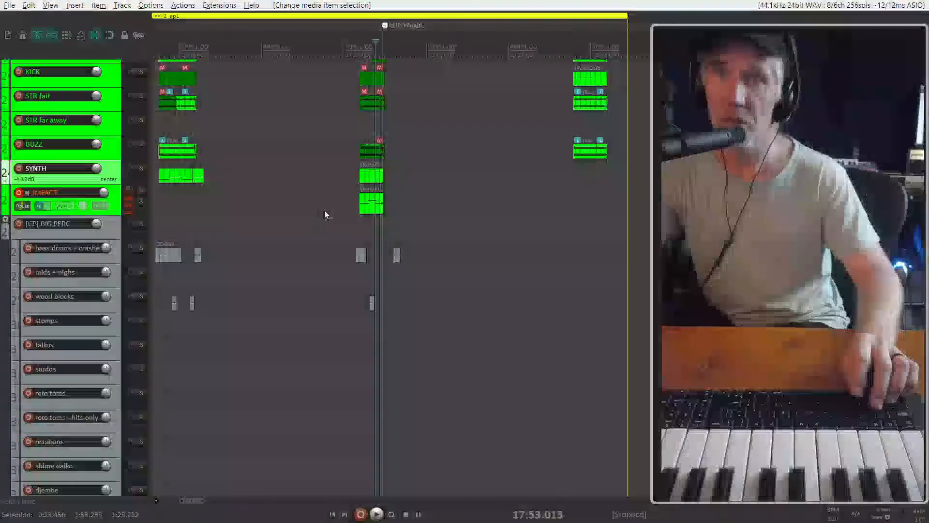
Play the opening of the cue at about 23:01, stop it, and select the IMPACT item of the 17:29 cue
click(372, 202)
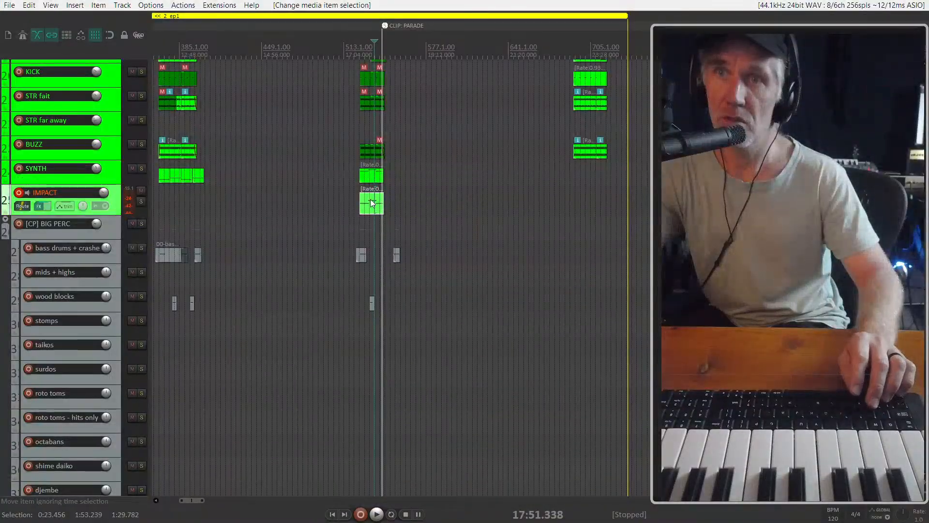
click(573, 205)
scroll(586, 210, up, 3)
scroll(586, 210, down, 3)
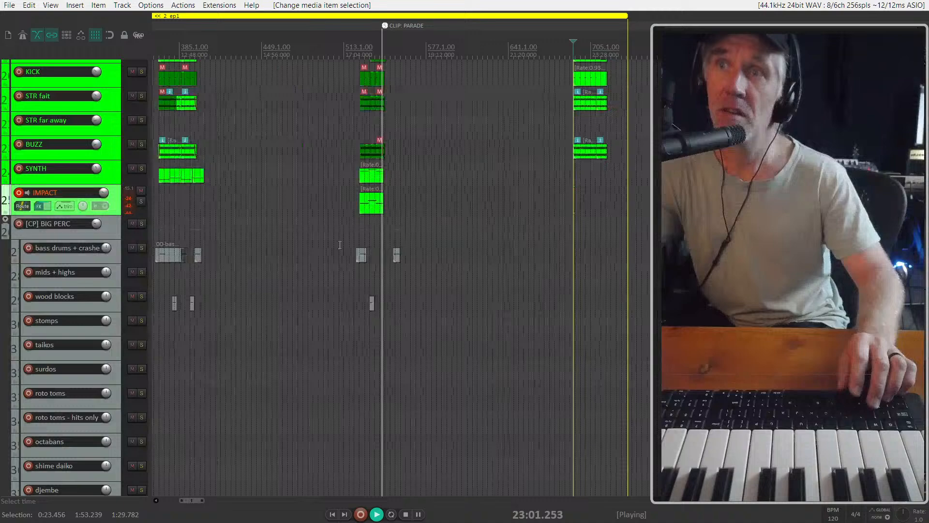
click(368, 208)
key(space)
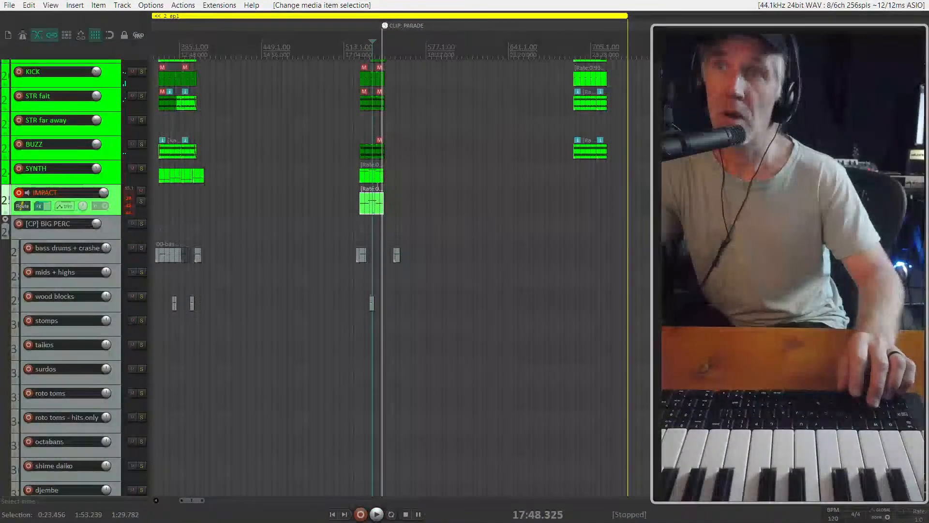
Copy the first SYNTH item of the 12:11 cue and the IMPACT item of the 17:29 cue to the cue at about 23:02
click(367, 181)
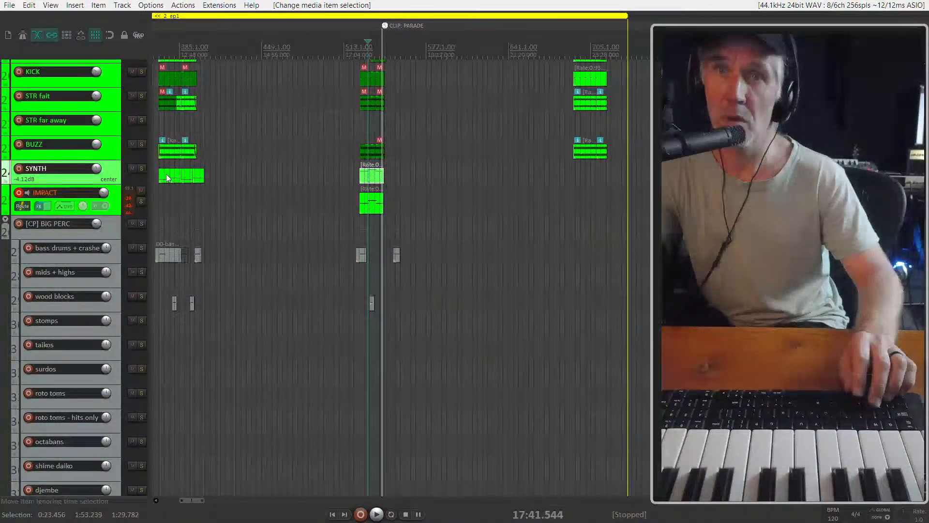
drag(167, 178, 581, 175)
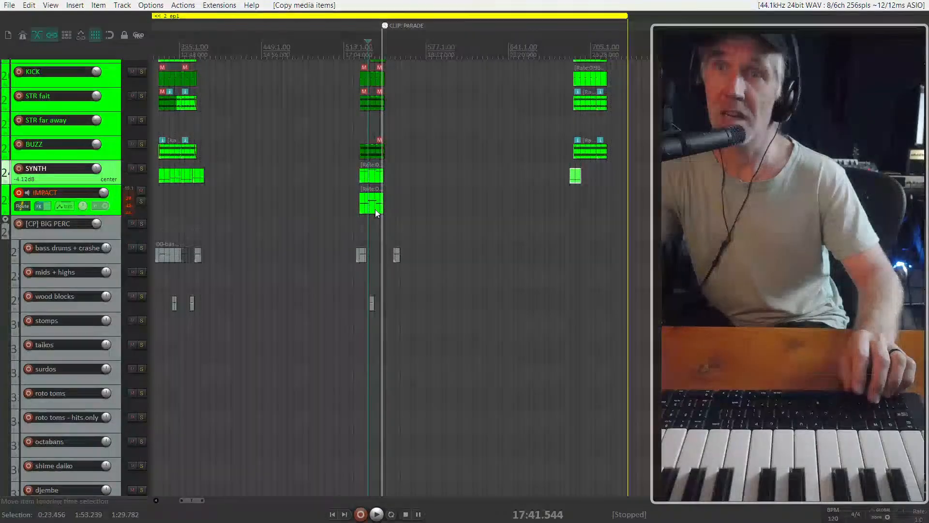
drag(375, 213, 583, 208)
scroll(576, 198, up, 5)
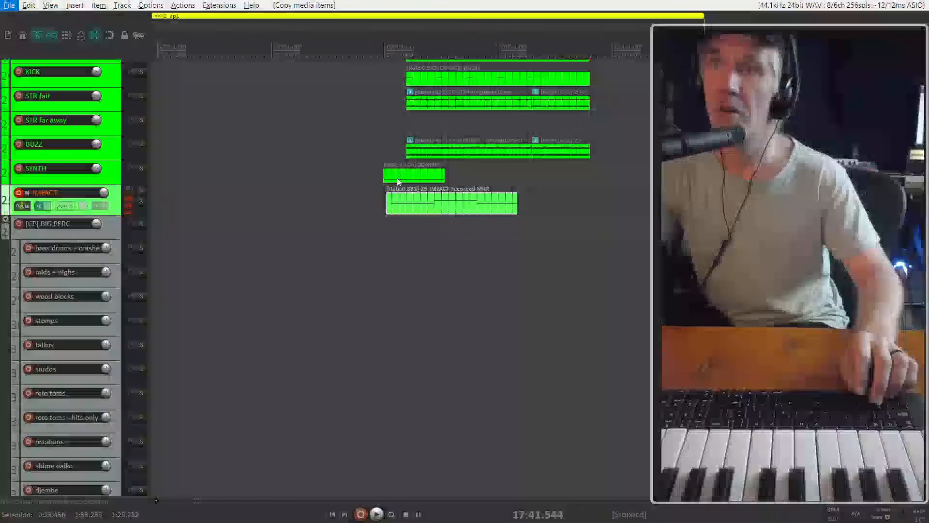
Line up the copied SYNTH and IMPACT items with the cue's start at about 23:02, and place the edit cursor just before it
drag(426, 201, 450, 203)
scroll(450, 203, up, 3)
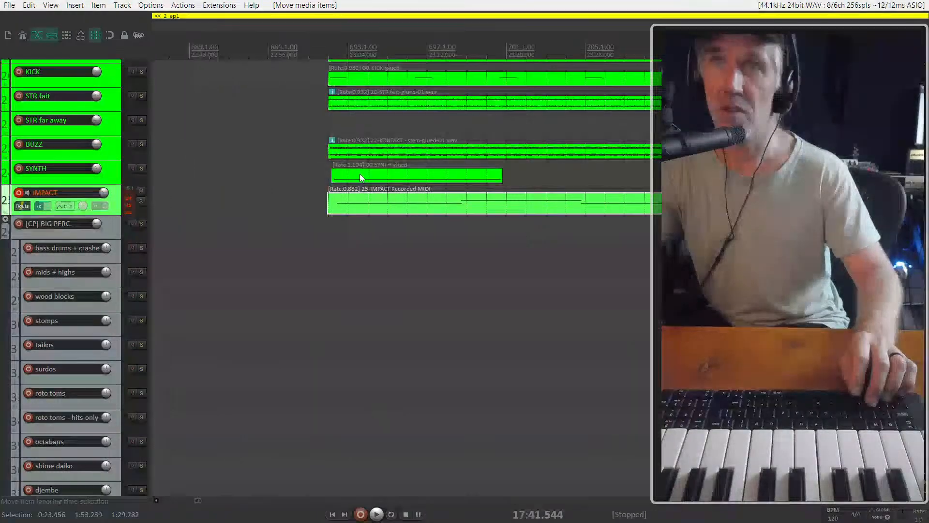
drag(357, 178, 353, 204)
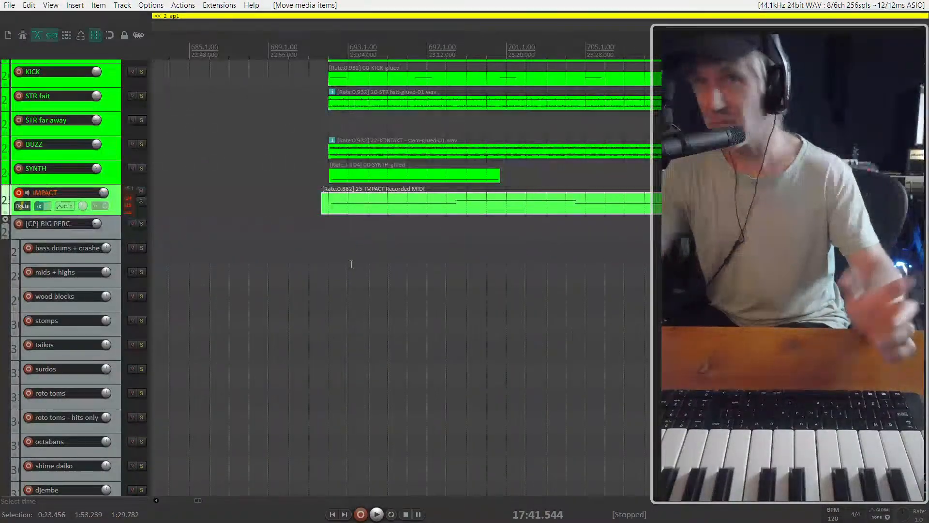
click(329, 229)
scroll(329, 229, down, 2)
scroll(315, 232, up, 3)
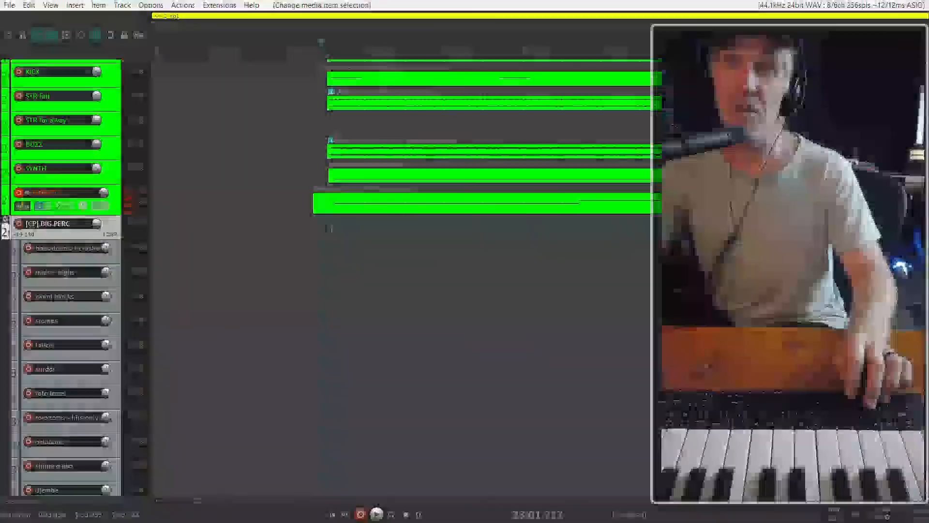
Increase the heights of the SYNTH and IMPACT tracks so the notes in the copied items are readable
click(116, 192)
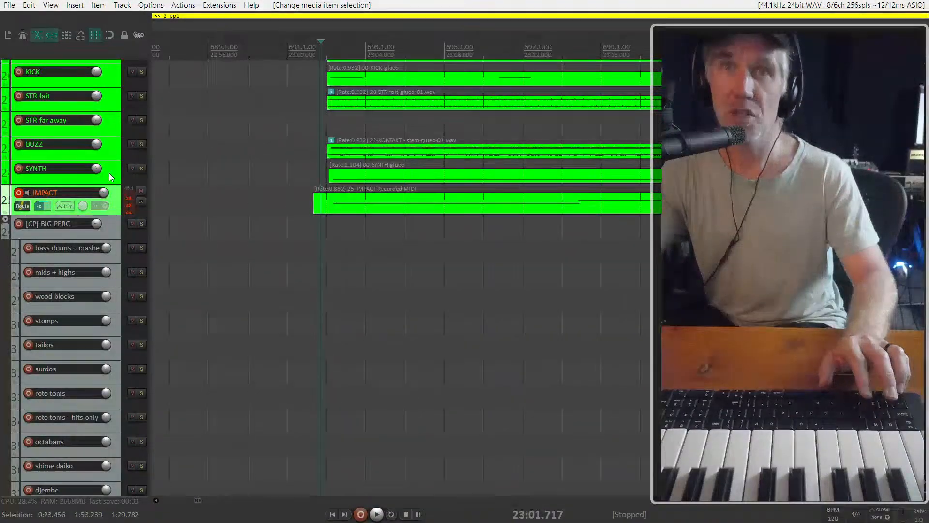
click(109, 176)
scroll(109, 177, up, 1)
click(90, 210)
scroll(90, 210, up, 2)
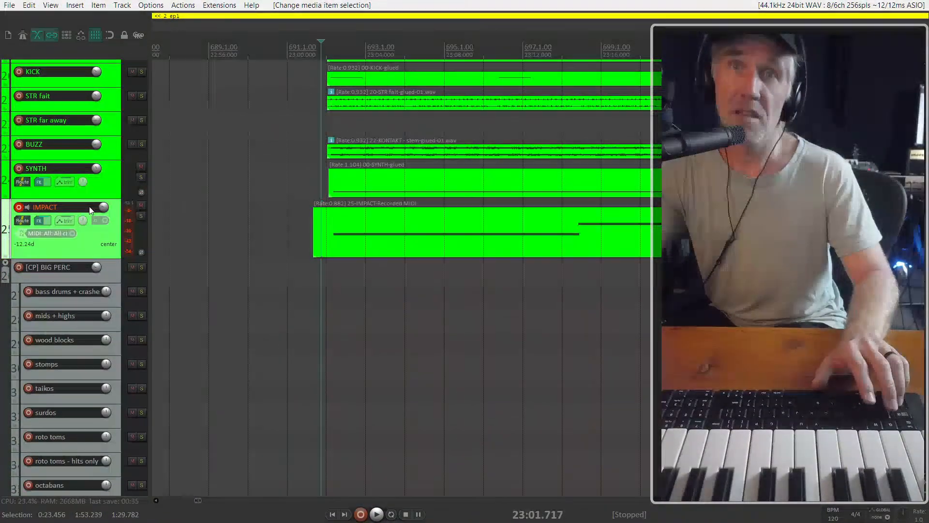
click(102, 188)
scroll(109, 197, up, 1)
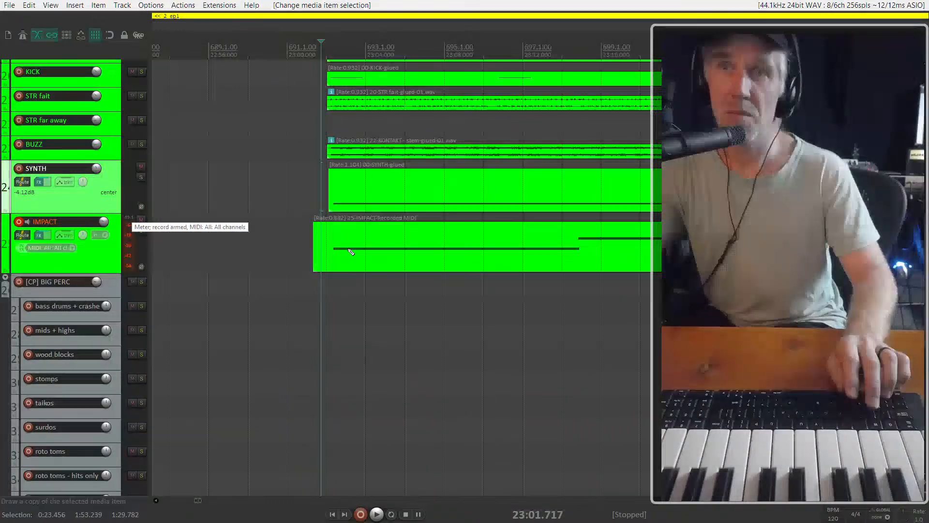
scroll(351, 251, up, 2)
Nudge the copied SYNTH and IMPACT items so their first notes sit just after 23:02, and play the cue's opening
click(317, 245)
click(339, 196)
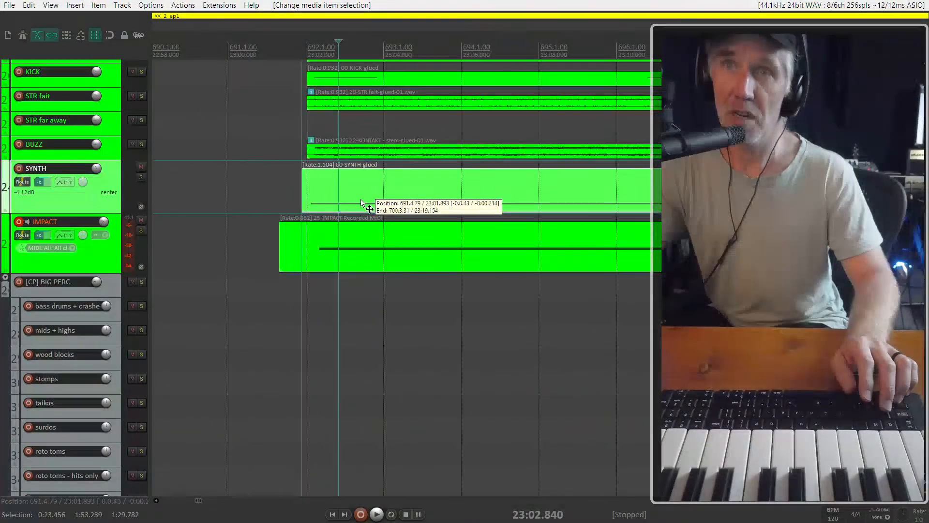
drag(361, 200, 367, 200)
drag(357, 238, 358, 241)
scroll(300, 250, down, 3)
key(space)
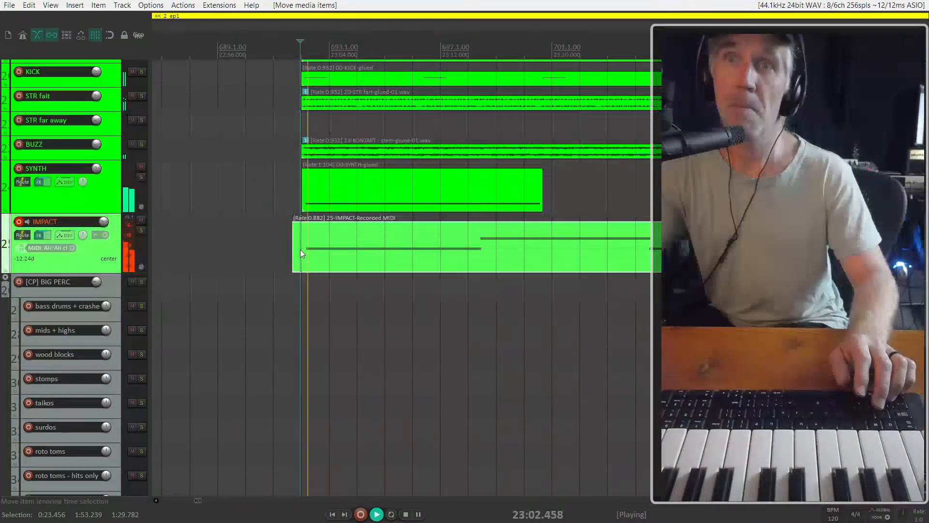
Nudge the SYNTH item slightly later against the cue's start while the cue plays
click(316, 191)
scroll(315, 191, up, 3)
drag(287, 191, 292, 191)
scroll(317, 205, down, 4)
scroll(310, 210, down, 3)
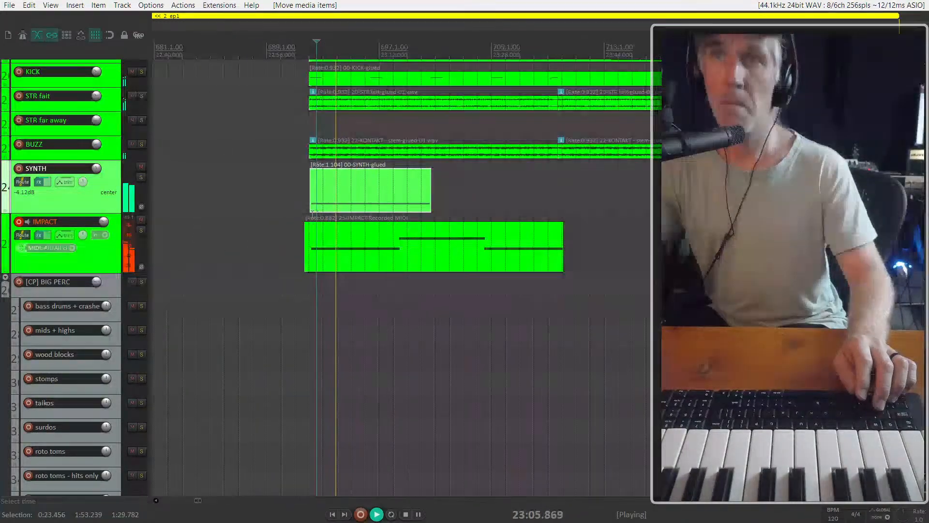
Delete the SYNTH item in the 23:02 cue and copy the IMPACT item below it onto the SYNTH track in its place
click(401, 203)
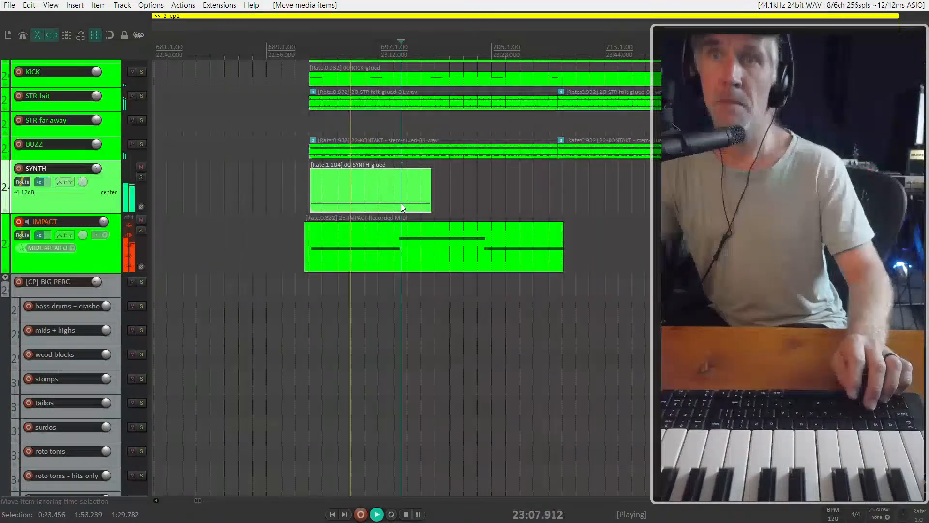
key(Delete)
scroll(400, 245, down, 2)
drag(400, 244, 402, 207)
scroll(402, 208, up, 2)
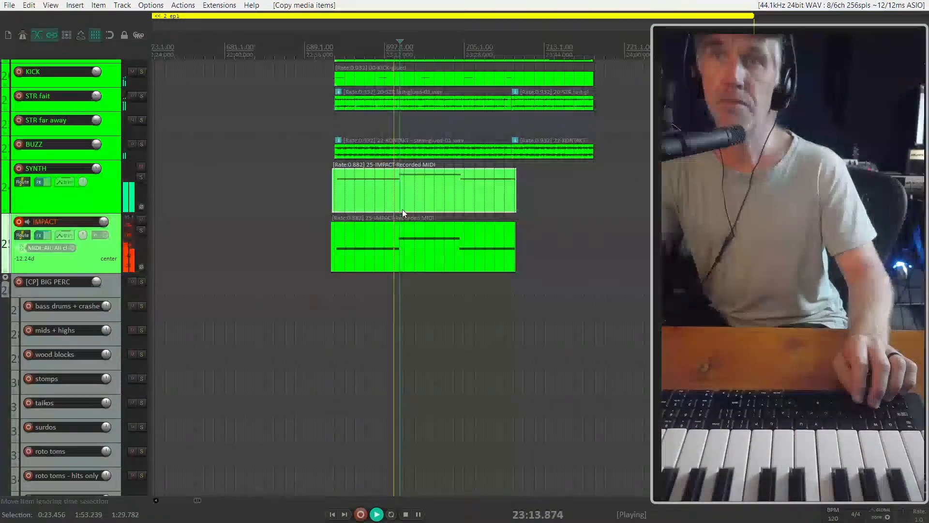
Copy the bass drums + crashes and wood blocks items from the 17:29 cue to the 23:02 cue, with the drums starting about 23:35
scroll(400, 225, down, 2)
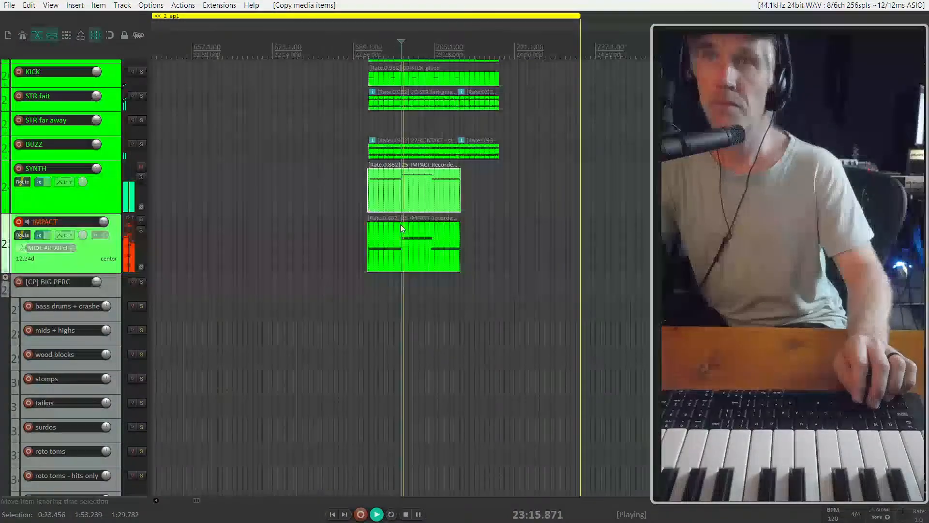
scroll(267, 329, down, 6)
scroll(267, 330, up, 6)
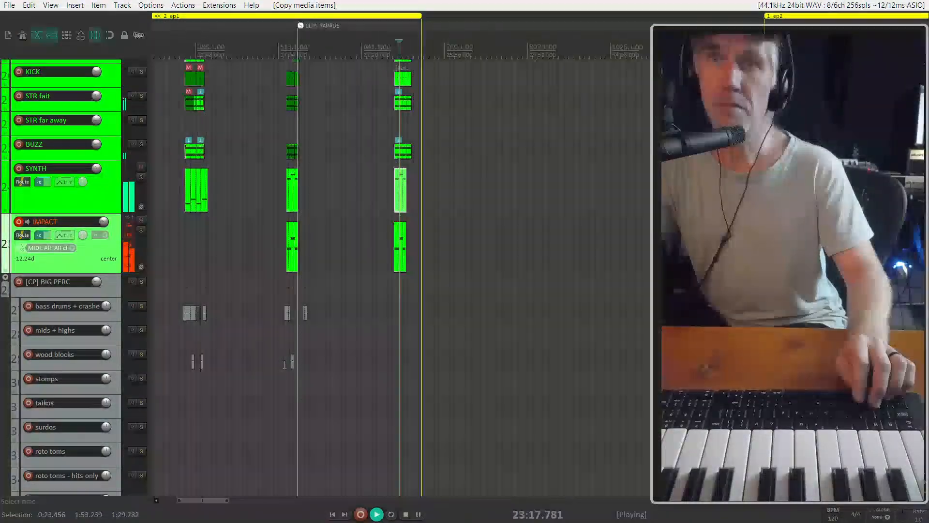
drag(408, 375, 321, 349)
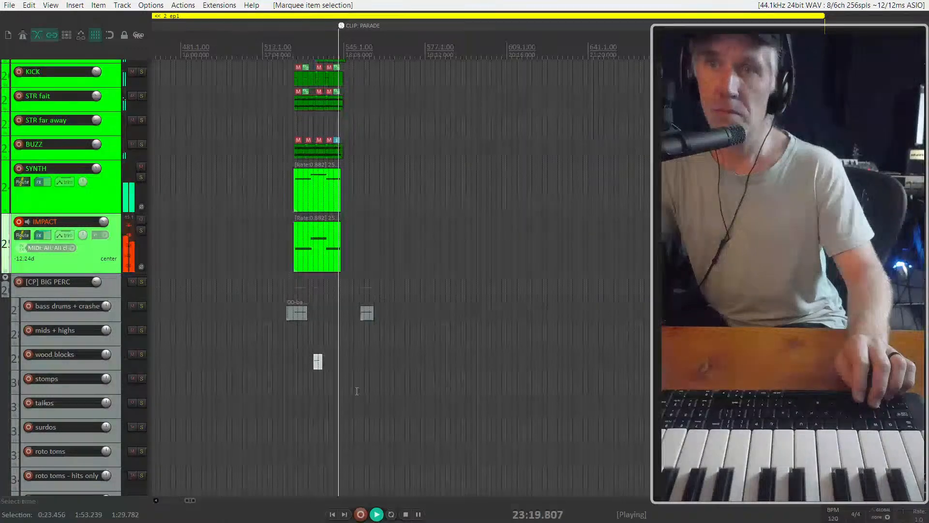
drag(356, 390, 557, 310)
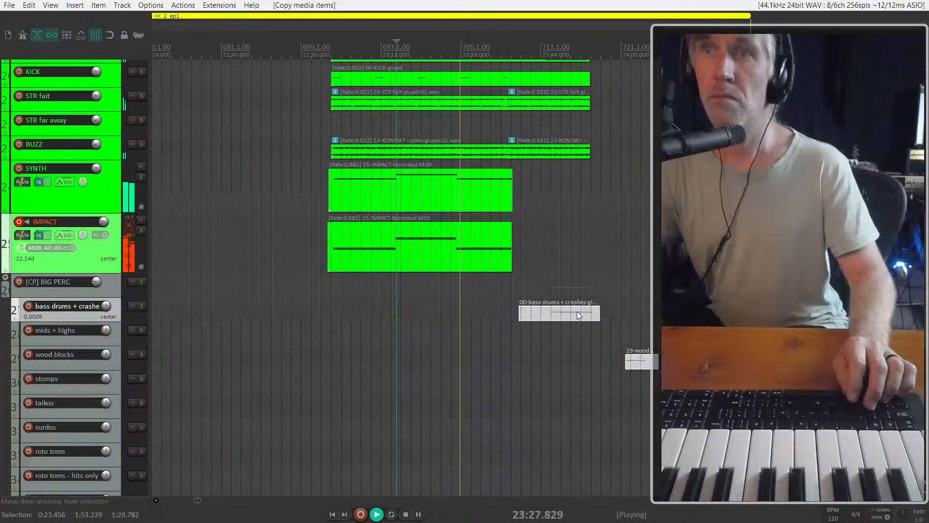
drag(577, 312, 555, 313)
click(435, 310)
key(space)
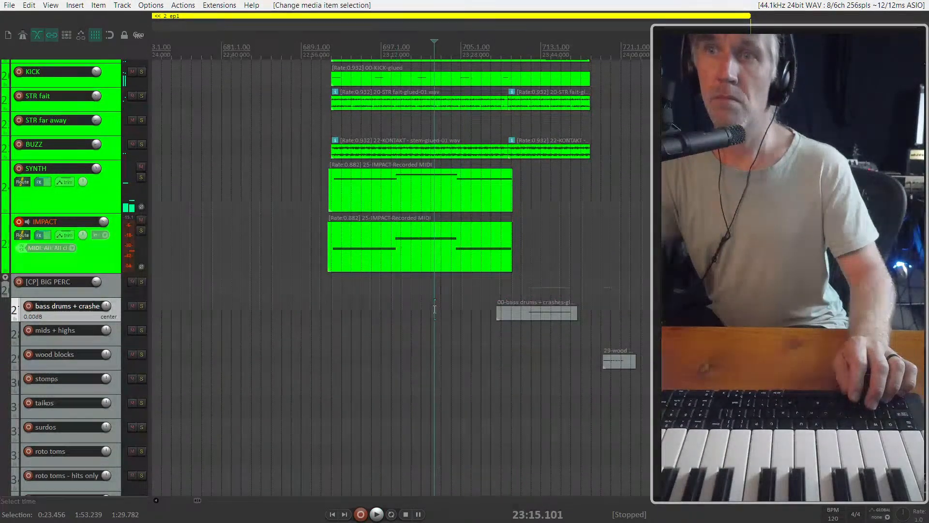
Move the copied bass drums + crashes item earlier to start about 23:25, and audition the cue around it
scroll(434, 309, up, 3)
click(453, 188)
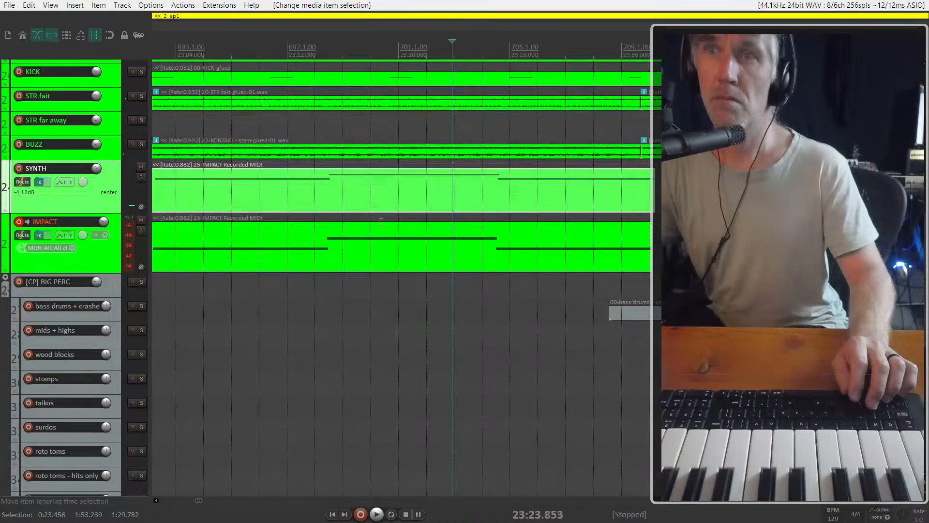
scroll(347, 206, down, 2)
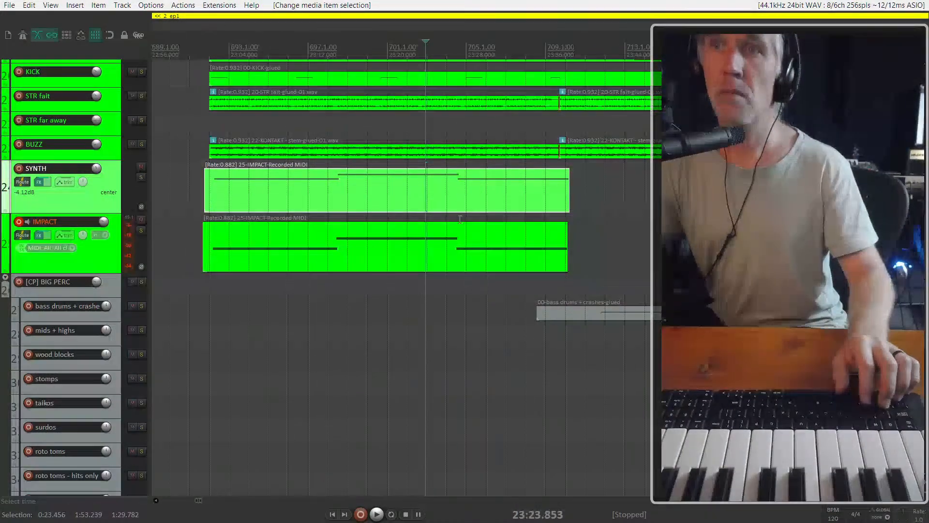
click(469, 241)
click(304, 307)
key(space)
click(599, 312)
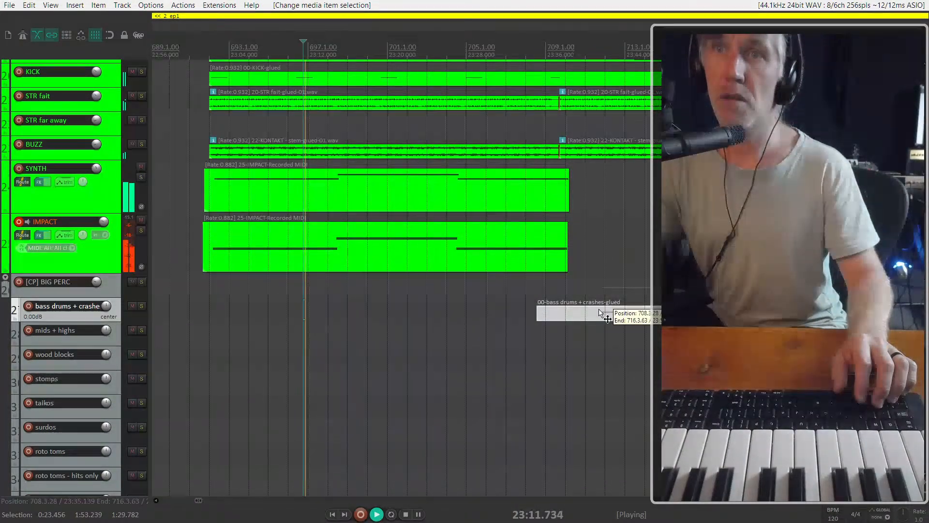
drag(599, 313, 522, 309)
key(space)
click(412, 282)
key(space)
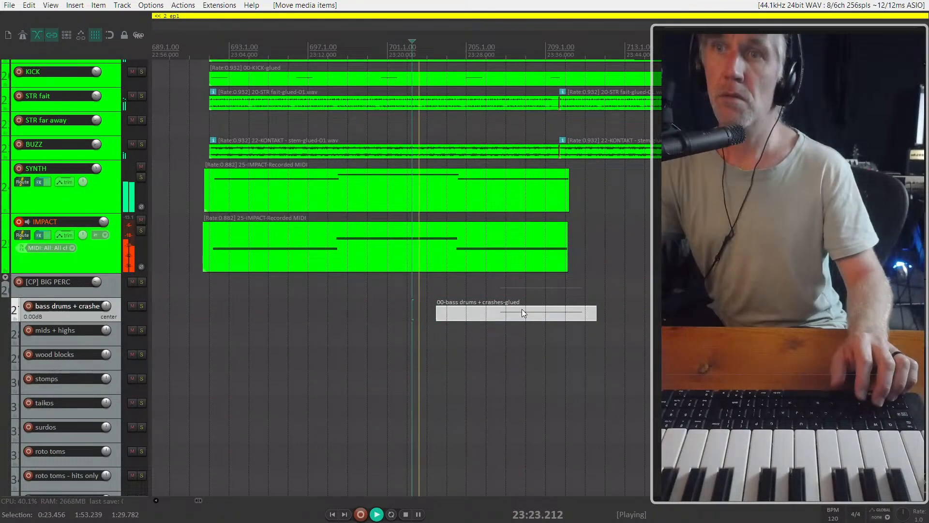
click(403, 301)
click(407, 252)
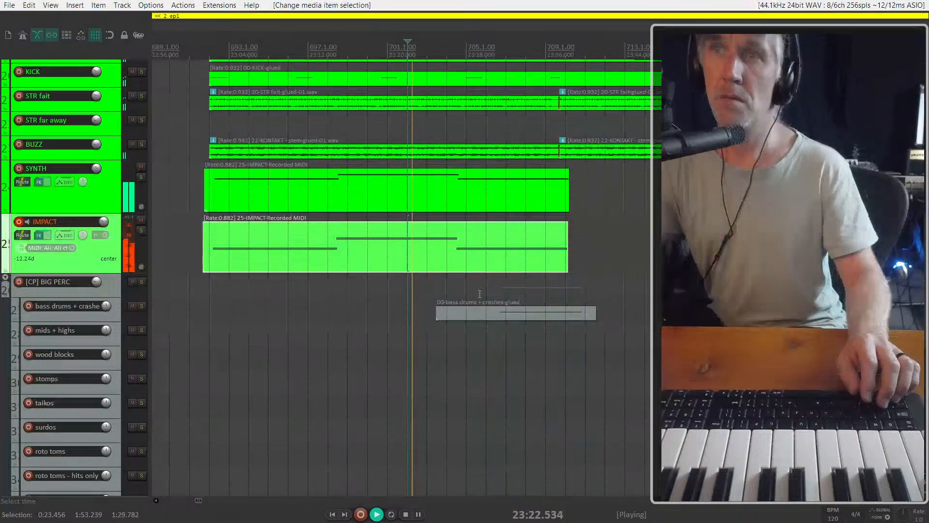
Move the copied wood blocks item onto the mids + highs track at about 23:20 and play it with the cue
drag(696, 361, 403, 341)
click(373, 318)
scroll(374, 320, up, 3)
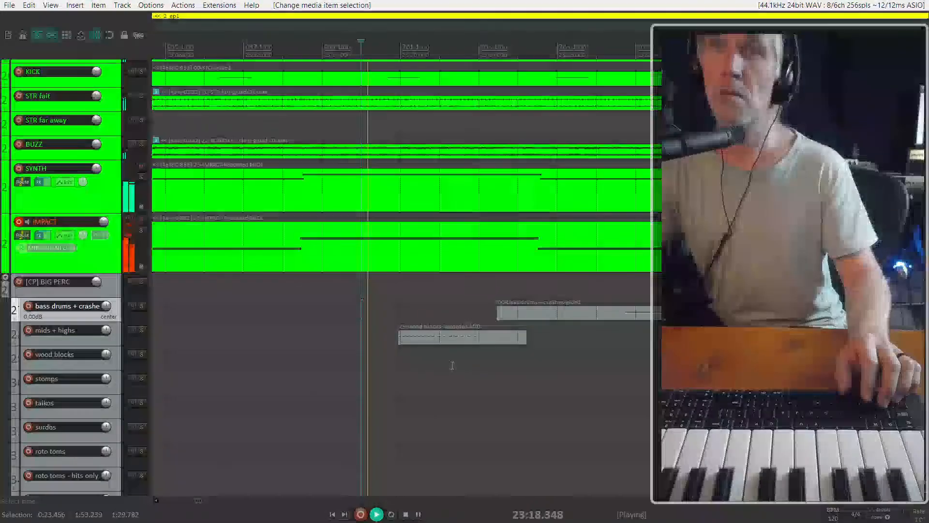
click(443, 336)
key(space)
click(413, 315)
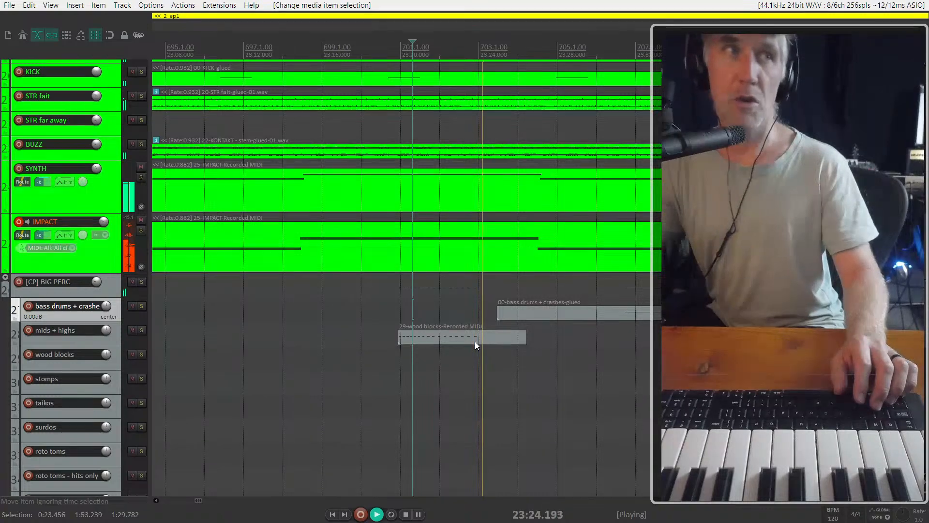
Copy the item from mids + highs down to the wood blocks track, starting just before 23:20, and play both from 23:18
scroll(506, 323, down, 2)
key(space)
drag(457, 337, 455, 358)
scroll(494, 347, down, 3)
click(458, 326)
scroll(458, 326, up, 5)
key(space)
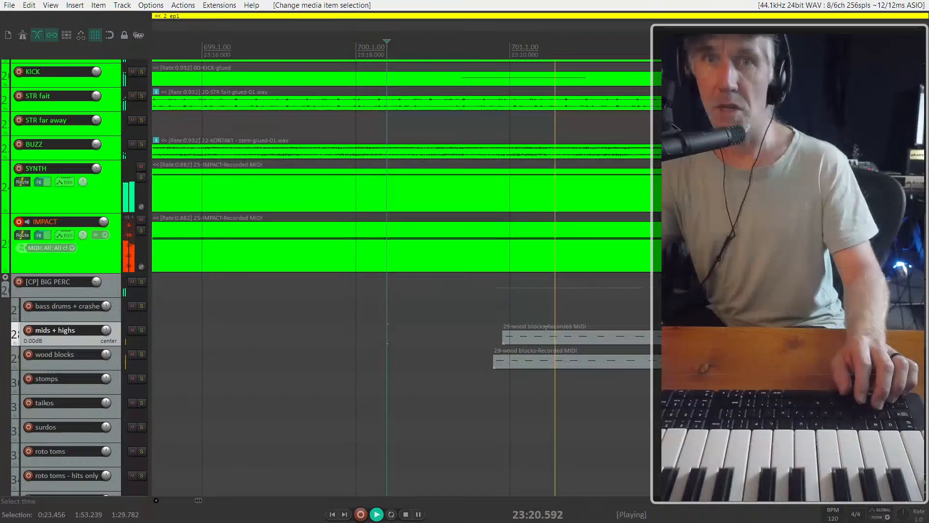
Examine the placement of the original wood blocks item in the 17:29 cue
scroll(552, 337, down, 5)
scroll(579, 332, down, 10)
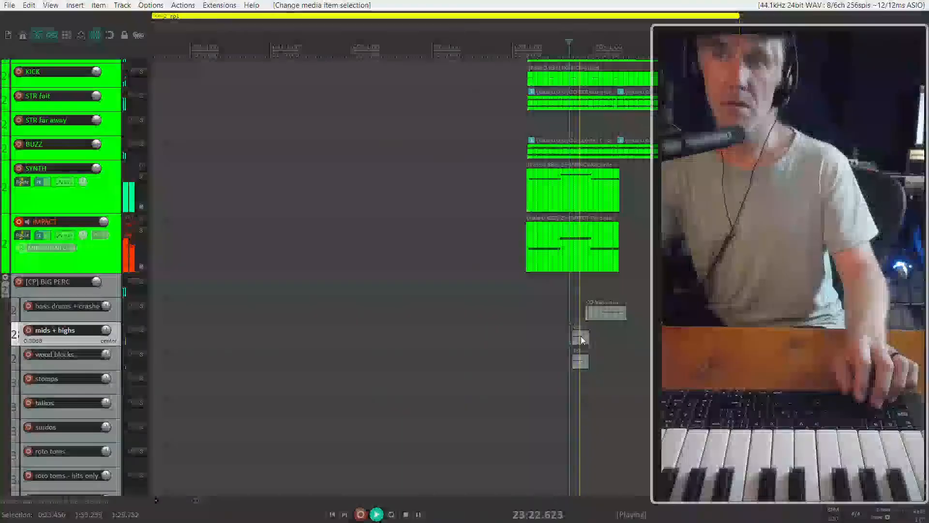
scroll(596, 350, up, 3)
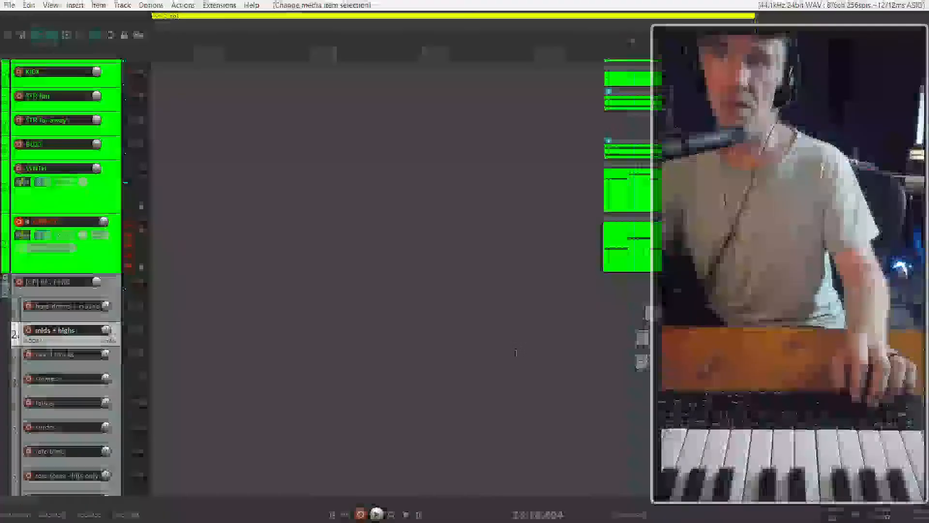
scroll(315, 360, up, 8)
click(315, 360)
scroll(315, 359, down, 5)
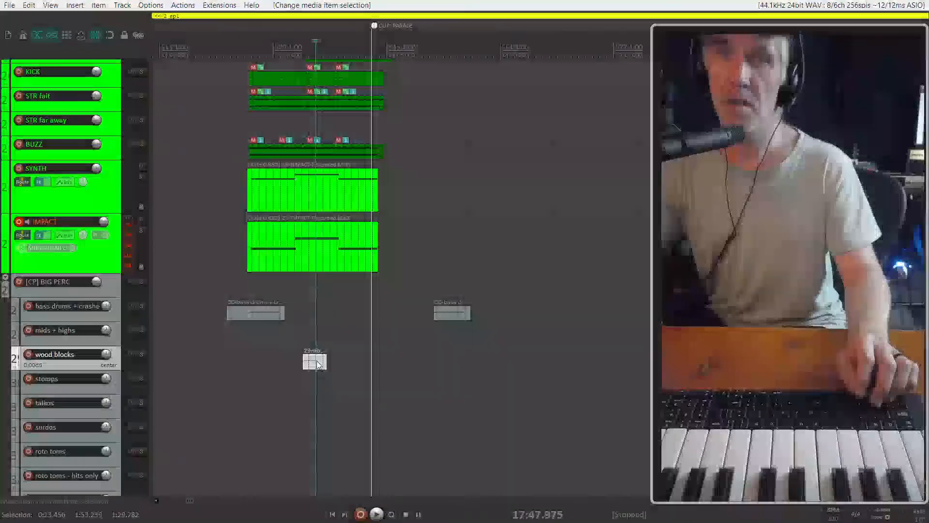
Play the 23:02 cue's percussion entry from about 23:18, then the passage around the IMPACT note change near 23:28
click(622, 317)
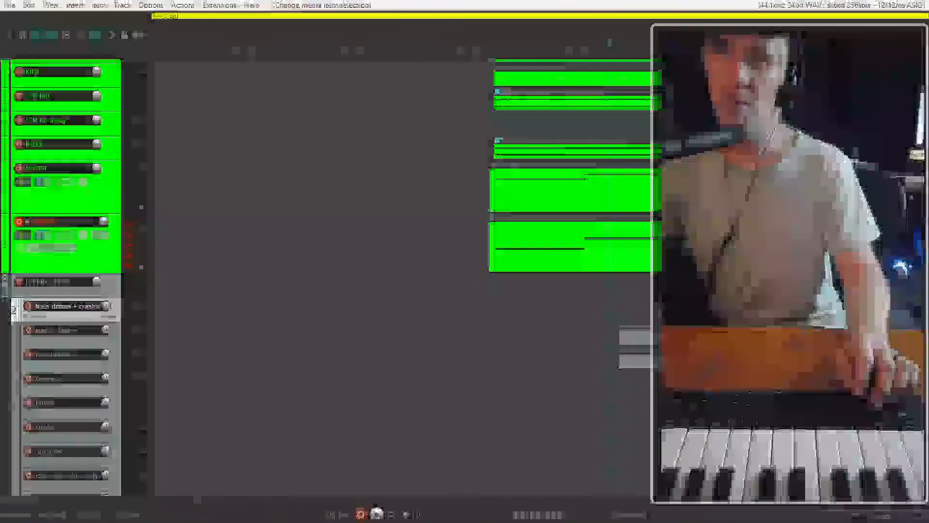
key(space)
scroll(349, 338, up, 5)
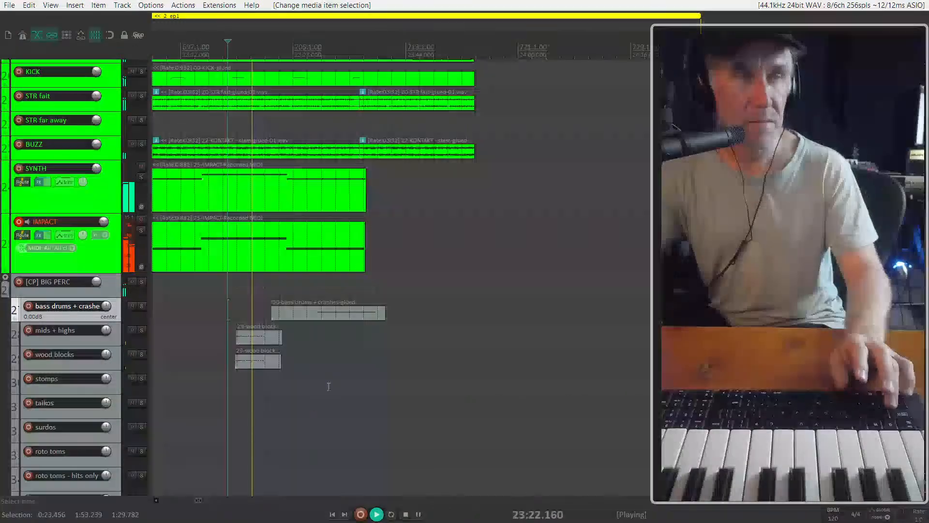
scroll(391, 355, up, 3)
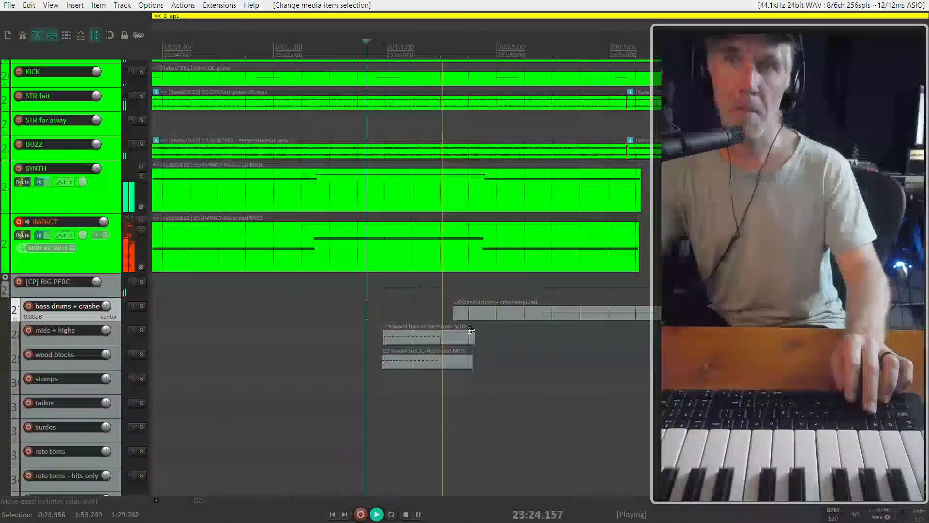
click(488, 312)
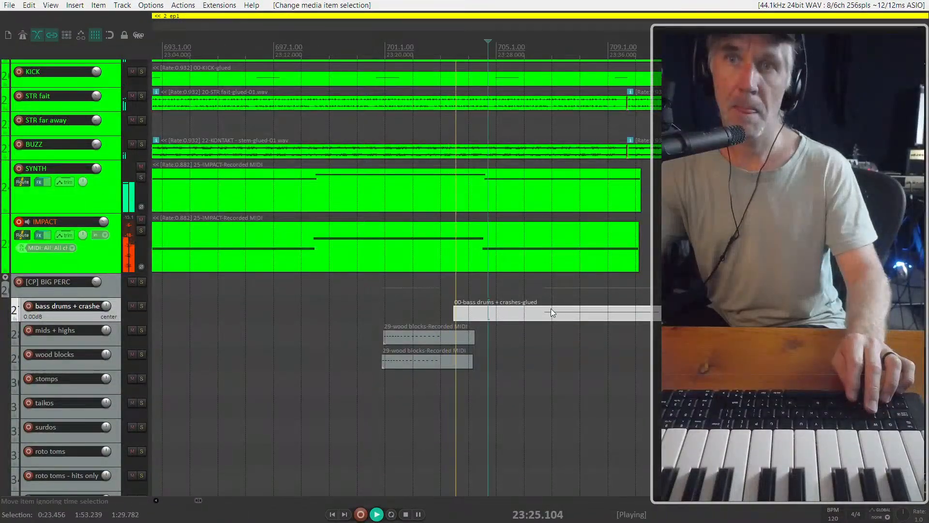
click(495, 254)
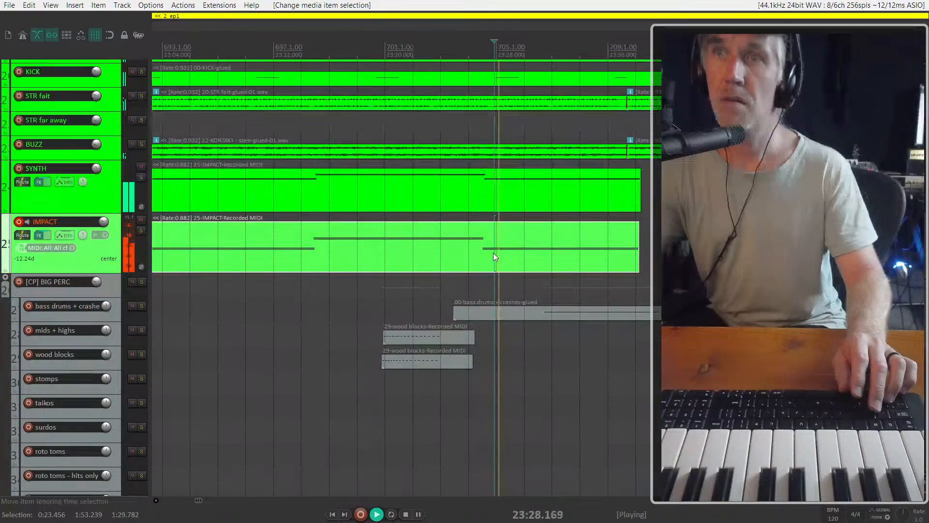
key(space)
Shorten the SYNTH and IMPACT items to end about 23:26 and play from 23:23
click(590, 242)
drag(594, 196, 435, 250)
click(435, 250)
key(space)
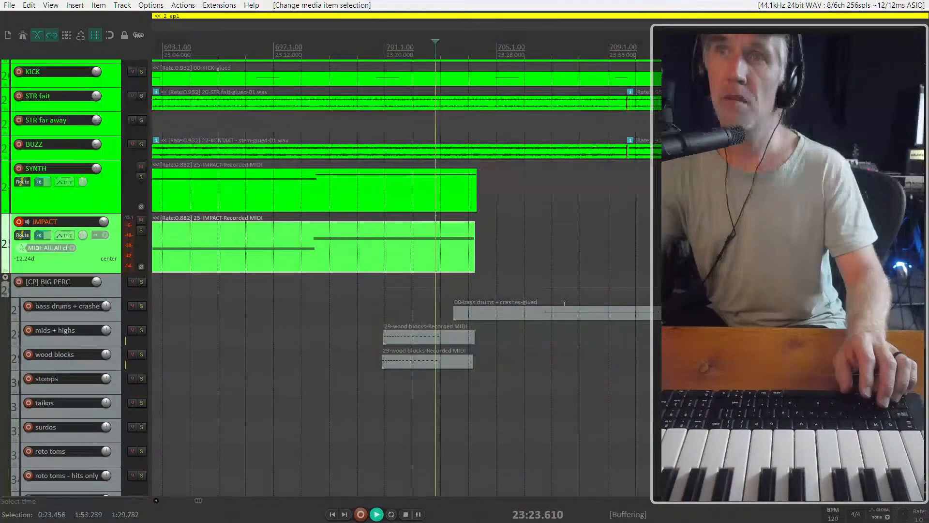
Shift the bass drums + crashes item earlier in the cue to start about 23:17, and audition its hits
drag(567, 315, 491, 317)
key(space)
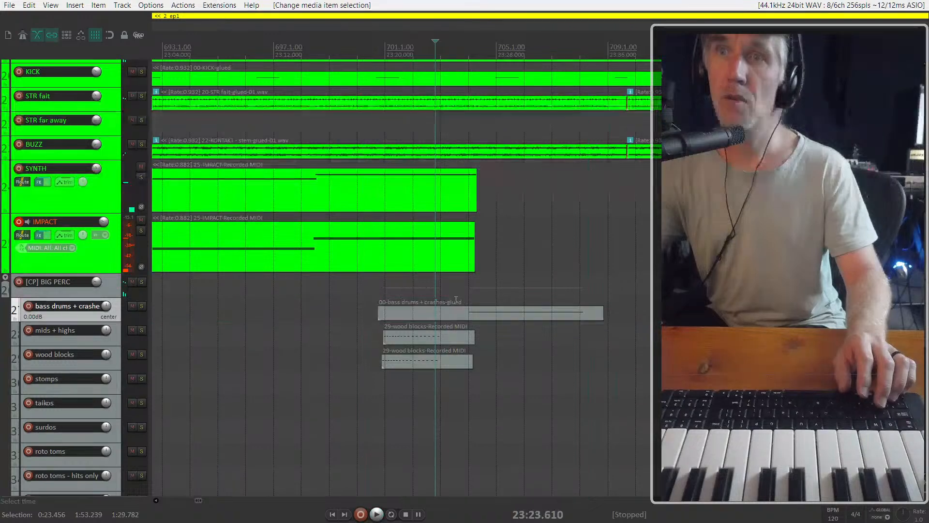
key(space)
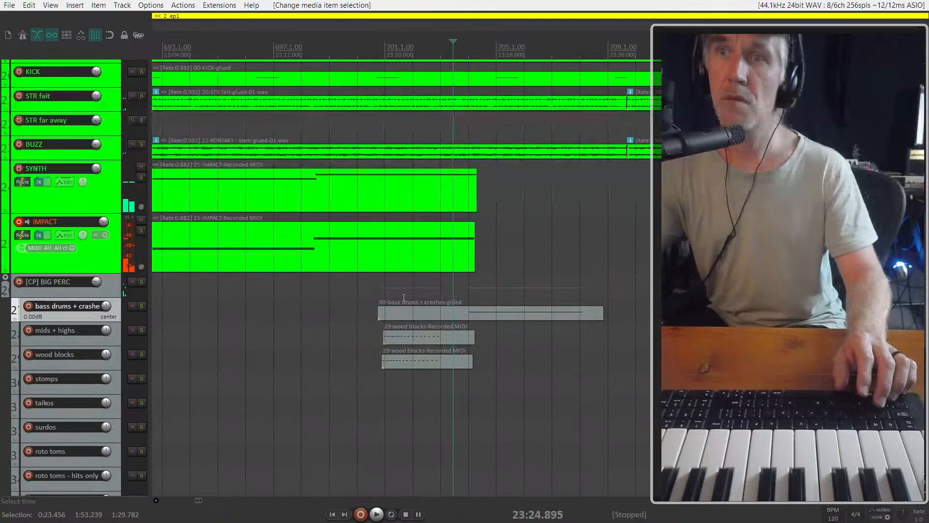
click(401, 286)
key(space)
drag(508, 315, 479, 315)
click(452, 224)
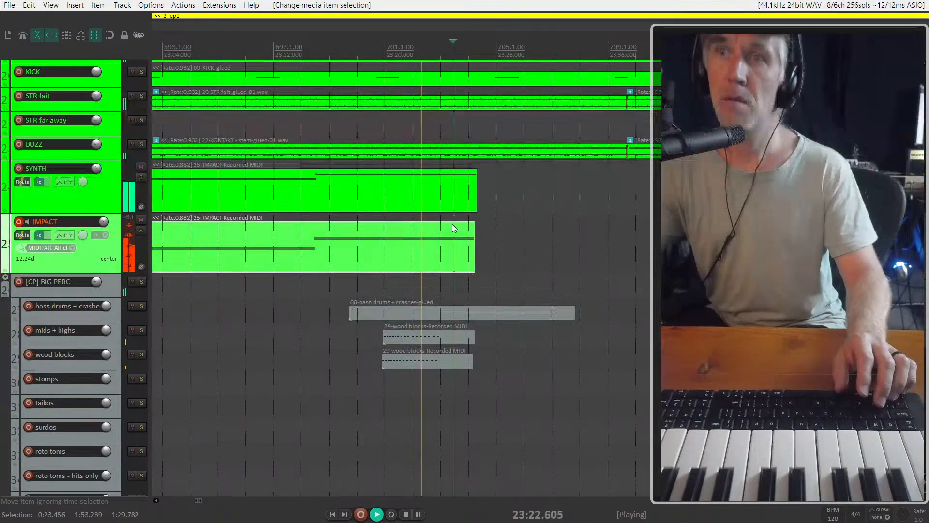
Extend the end of the 23:02 cue's IMPACT item to about 23:29 and stop playback
ctrl+click(466, 199)
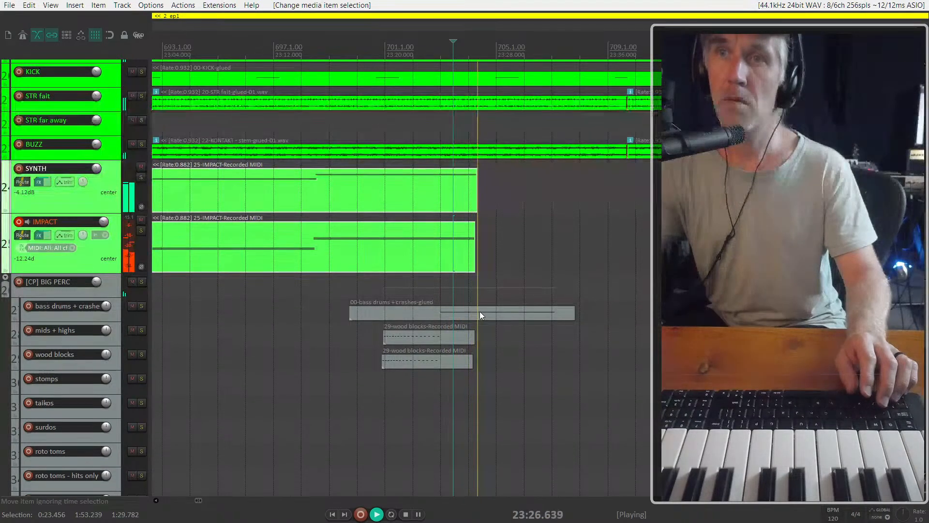
click(466, 248)
drag(469, 249, 505, 249)
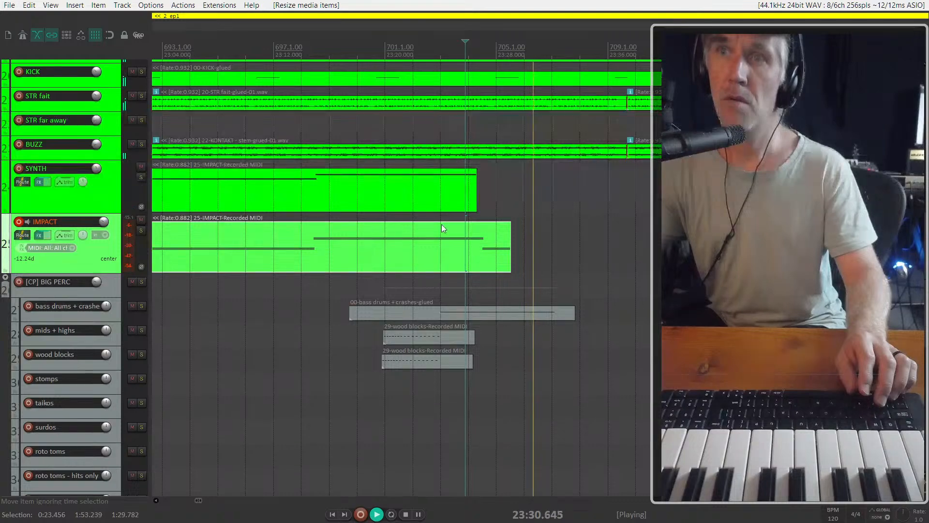
key(space)
Solo the IMPACT track and listen to it from the start of the 23:02 cue
scroll(382, 193, down, 3)
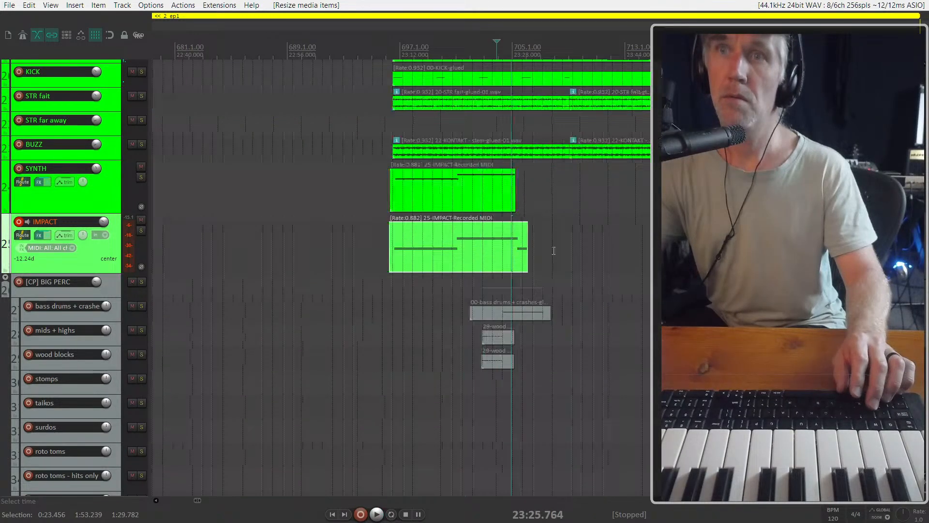
click(399, 247)
key(space)
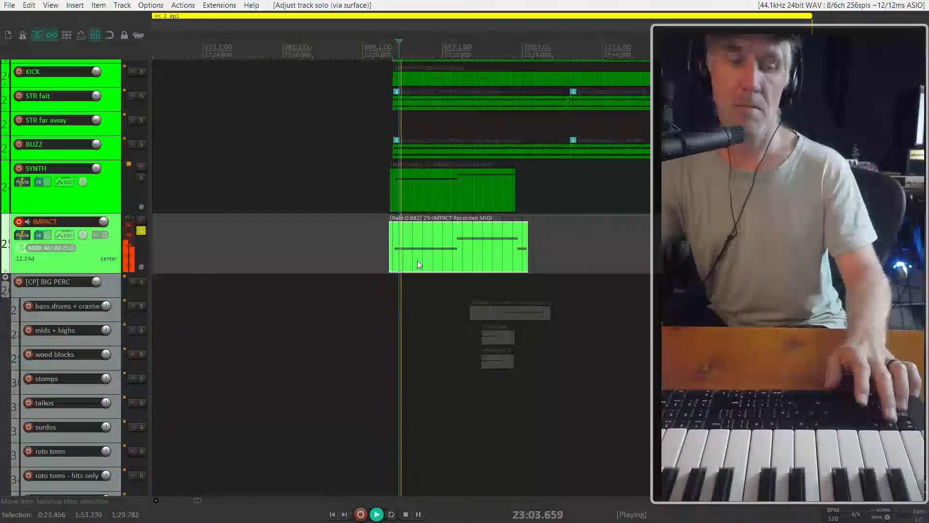
key(space)
Solo the STR fait track and listen to its item near the start of the 23:02 cue
click(408, 152)
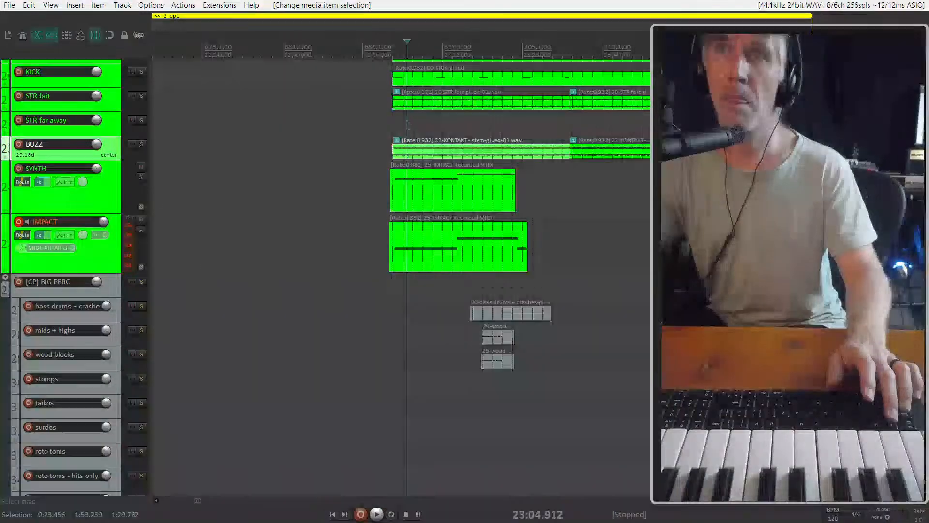
click(410, 105)
key(space)
key(space)
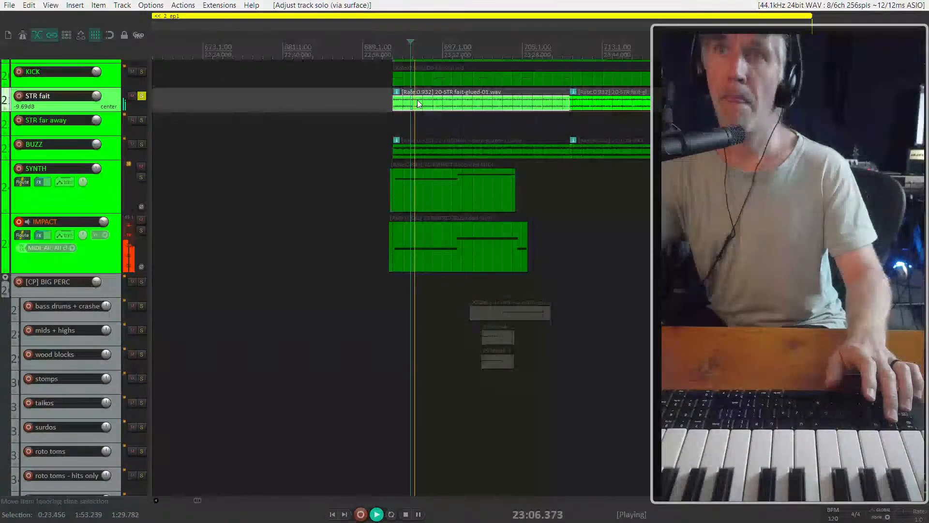
scroll(402, 97, up, 3)
key(space)
Add KONTAKT, KONTAKT - stem and MUSIC straylight-subsurfing to the soloed tracks and play the 23:02 cue from near its opening
click(378, 79)
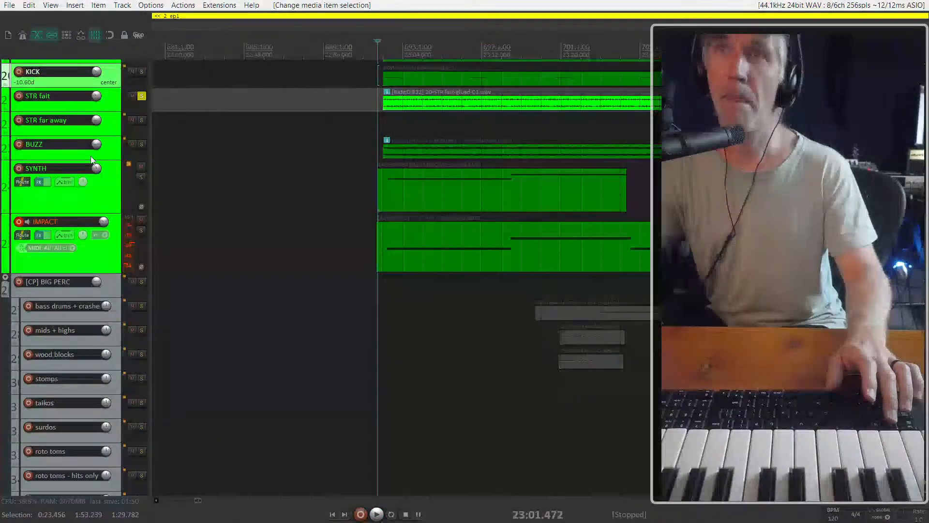
scroll(318, 190, up, 2)
click(552, 146)
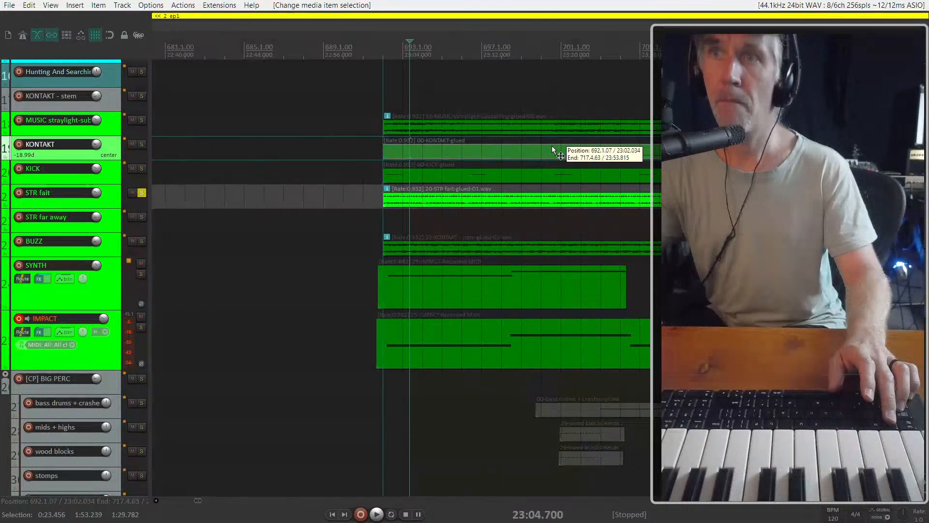
key(space)
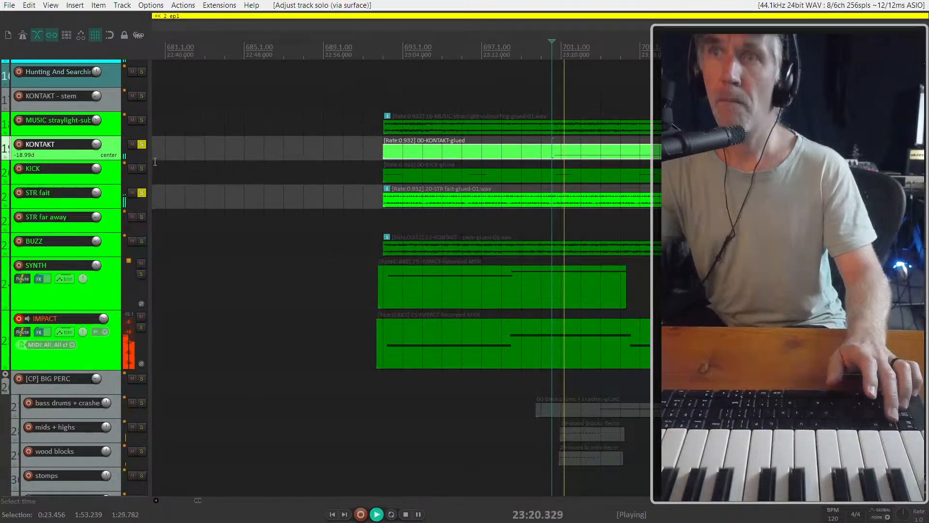
click(418, 94)
click(428, 125)
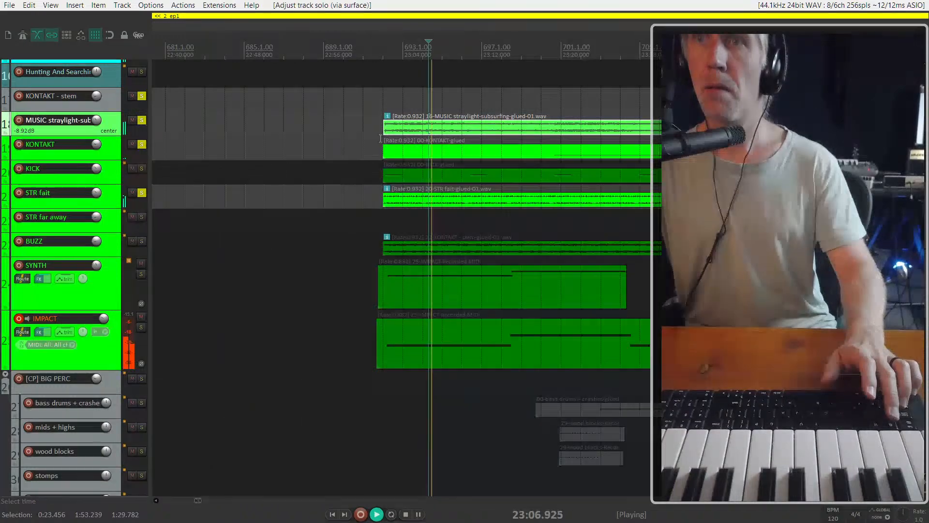
Play from the opening of the 23:02 cue and mute the MUSIC straylight-subsurfing item
click(382, 108)
scroll(392, 119, down, 2)
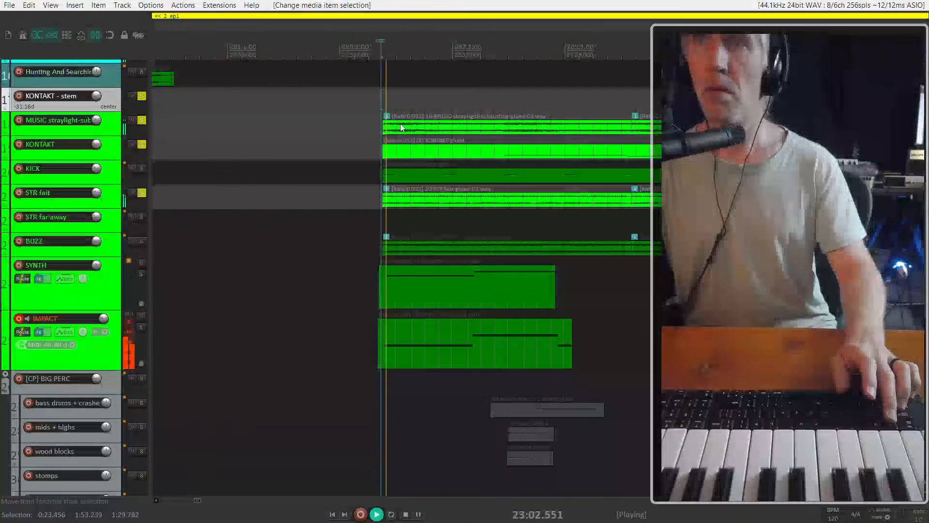
drag(393, 124, 398, 123)
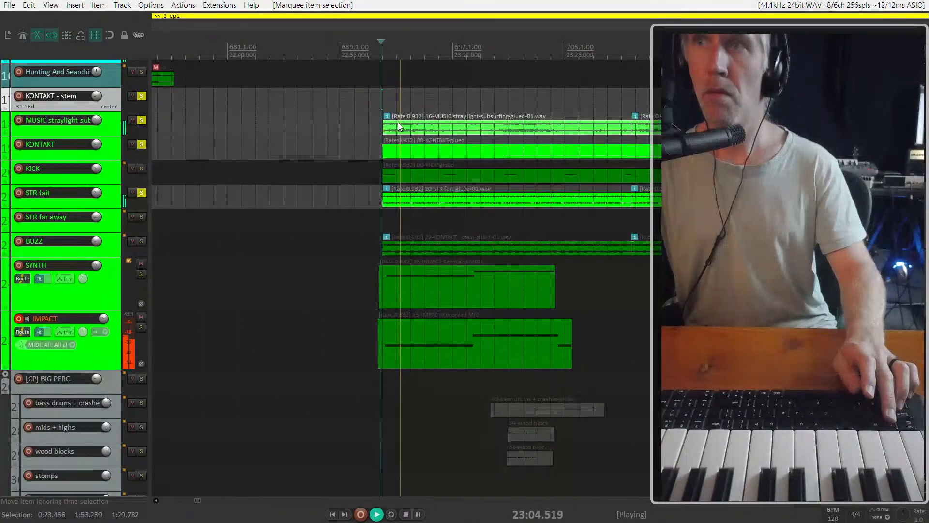
key(m)
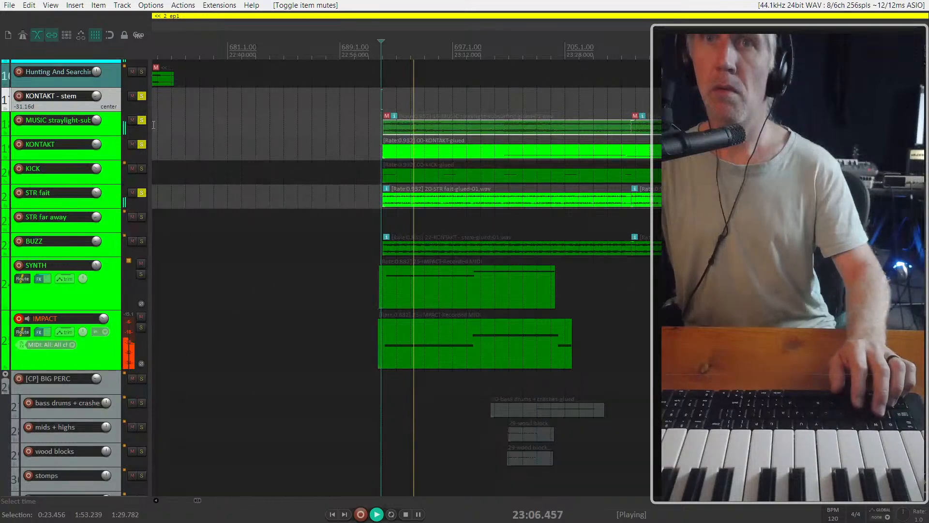
Unsolo KONTAKT - stem, MUSIC straylight-subsurfing, KONTAKT and STR fait, and play the full mix from about 23:02
click(141, 96)
click(141, 120)
click(141, 146)
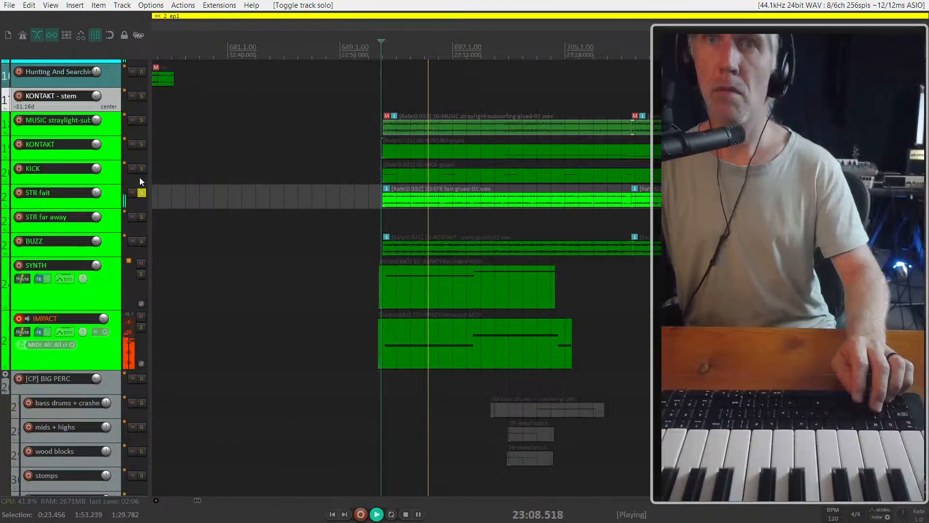
click(141, 192)
click(383, 229)
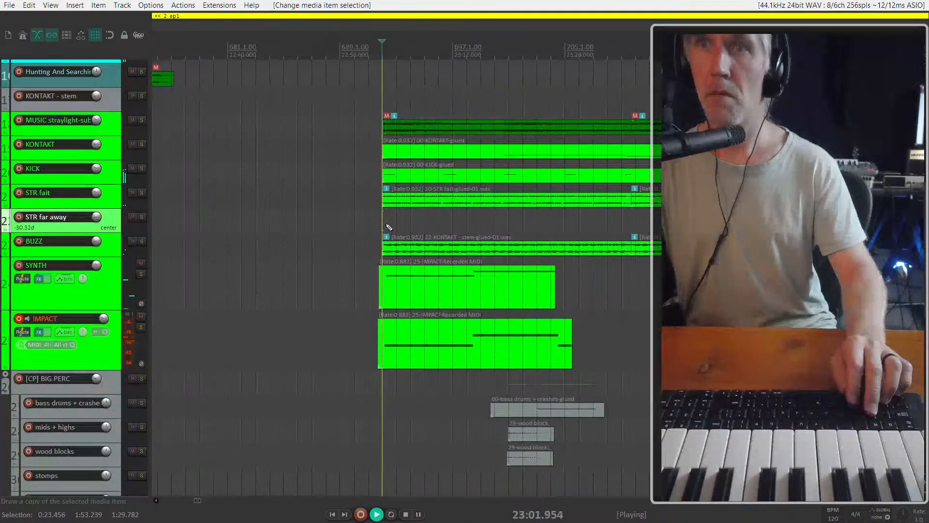
Move the 23:02 cue's SYNTH and IMPACT items together about half a second earlier and play from about 23:00
scroll(387, 225, up, 5)
click(415, 278)
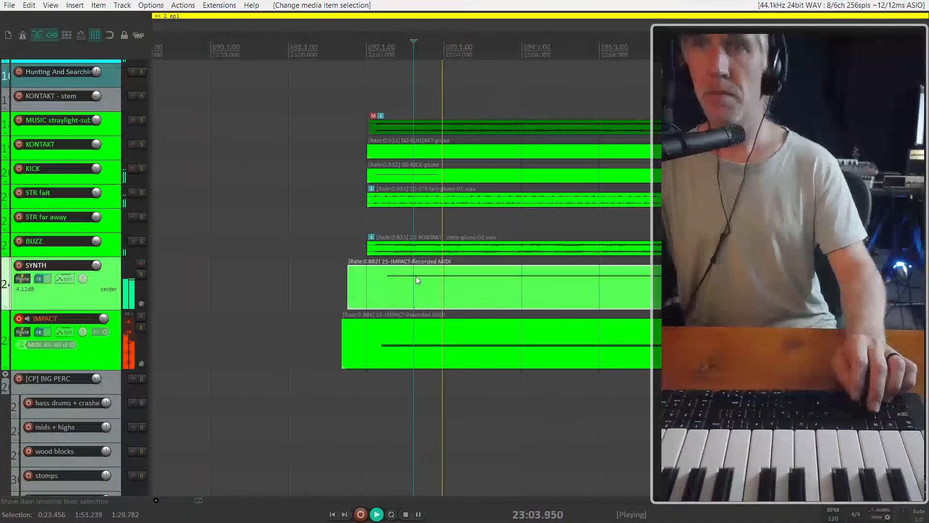
shift+click(430, 313)
key(space)
click(484, 344)
ctrl+click(522, 293)
drag(522, 292, 504, 295)
click(281, 213)
key(space)
Nudge the SYNTH and IMPACT items slightly later at the cue's opening and play from about 23:01
scroll(305, 219, down, 4)
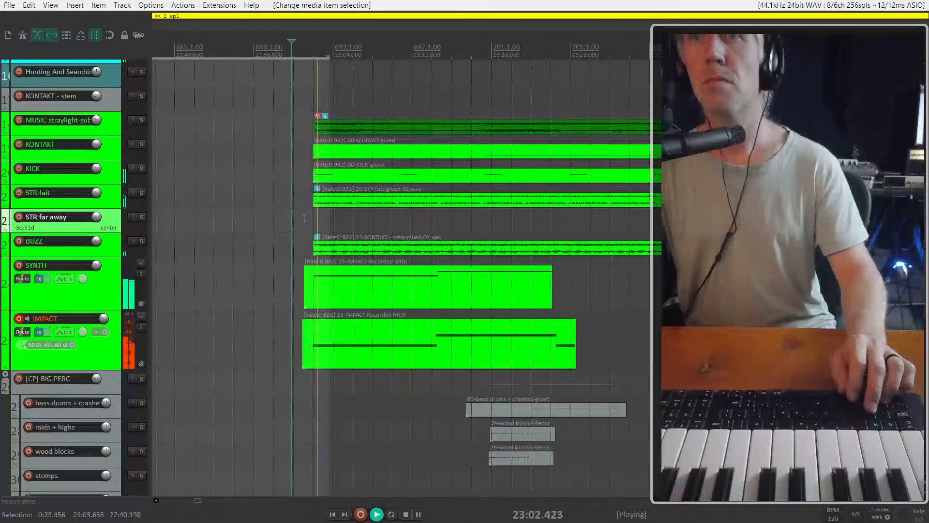
scroll(250, 265, up, 4)
click(487, 278)
ctrl+click(479, 320)
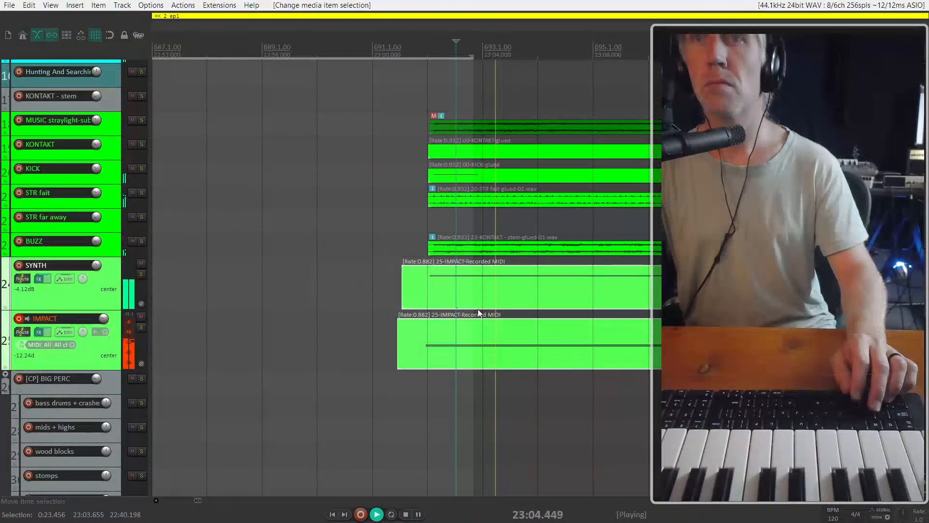
drag(479, 298, 483, 300)
click(406, 240)
scroll(406, 240, up, 2)
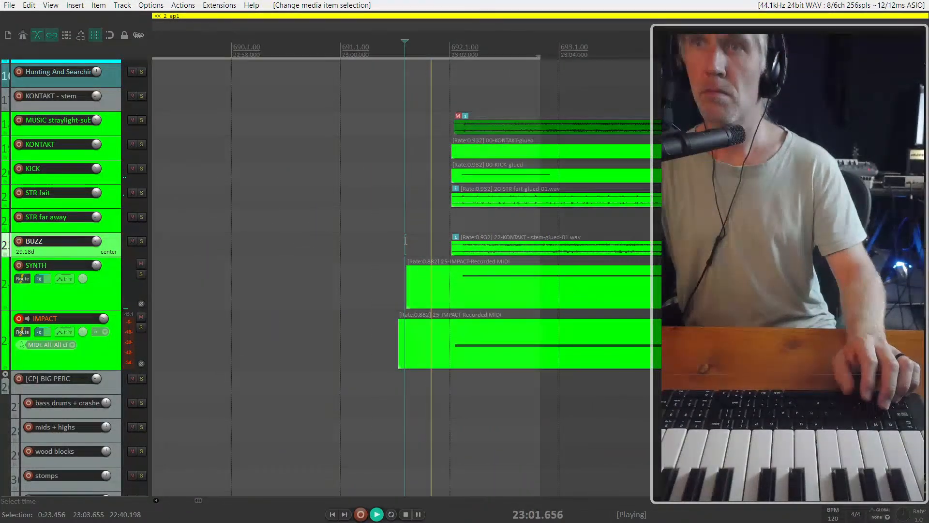
Trim the IMPACT item to the SYNTH item's end, time-stretch both to a rate of 0.746 and play from about 23:16
scroll(445, 270, down, 5)
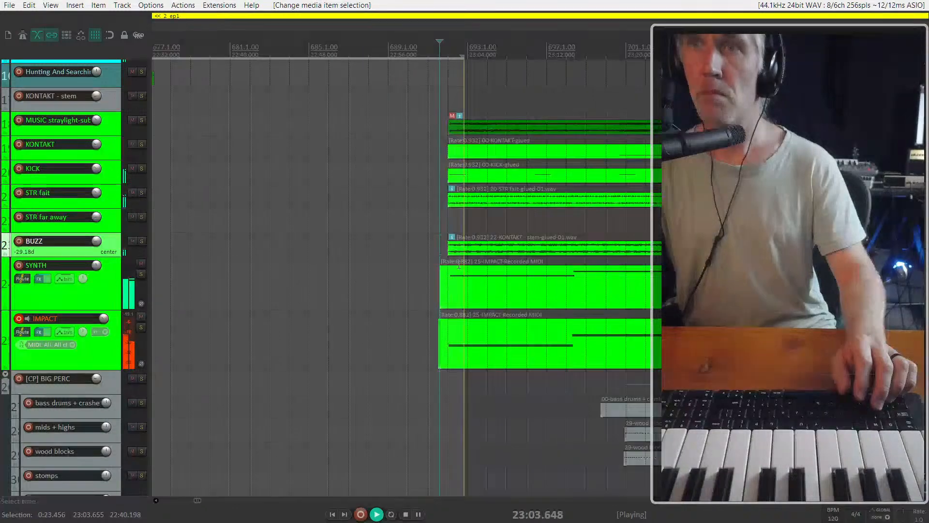
click(505, 326)
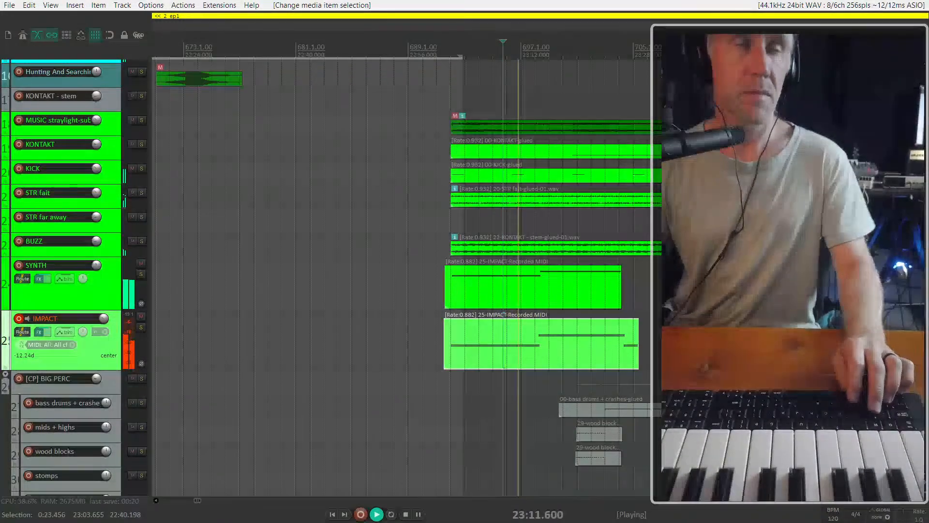
scroll(615, 287, up, 4)
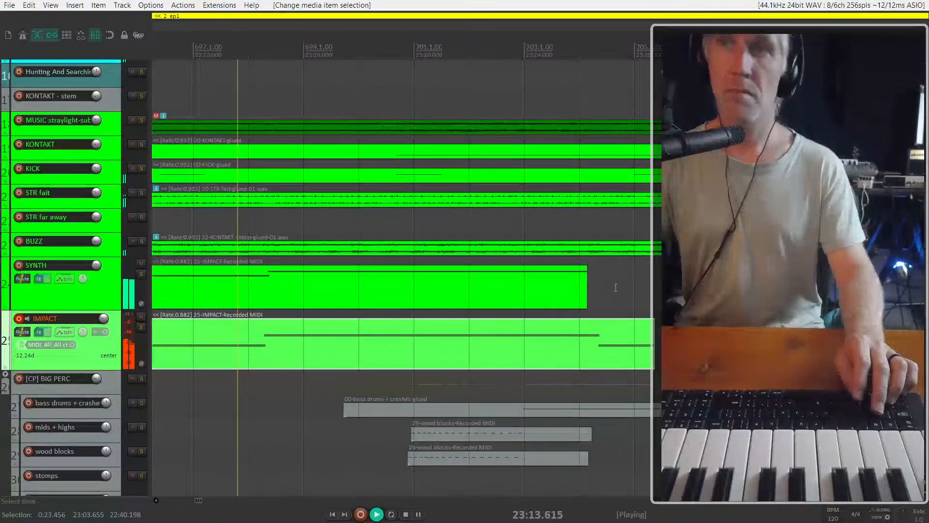
drag(587, 297, 589, 297)
drag(653, 347, 631, 285)
scroll(581, 349, down, 3)
click(482, 382)
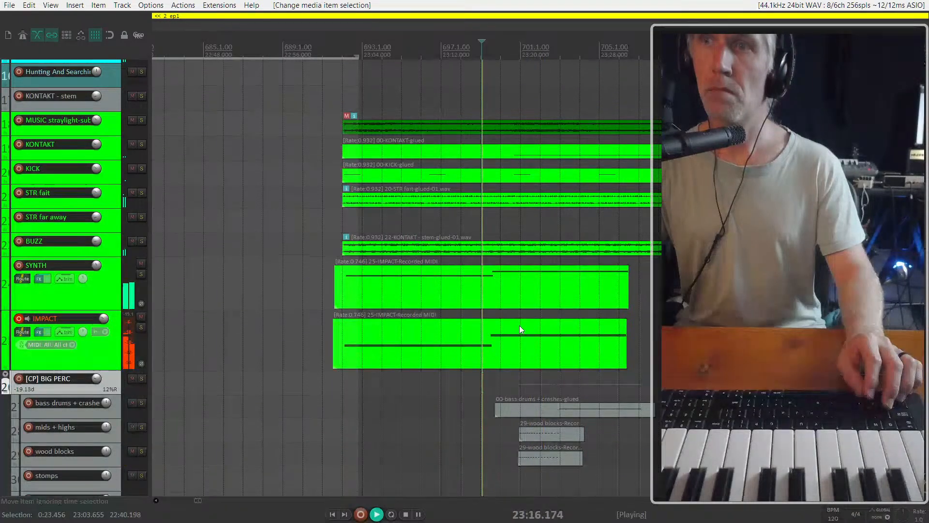
Time-stretch the SYNTH and IMPACT items further, first to rate 0.664 and then to 0.636, ending at about 23:36
scroll(396, 349, up, 2)
scroll(643, 350, down, 2)
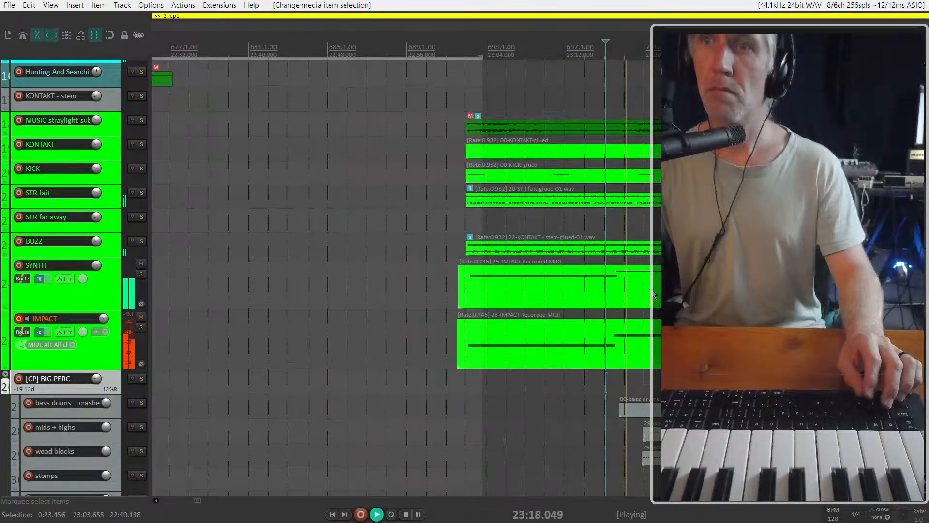
drag(592, 384, 556, 291)
drag(752, 286, 789, 286)
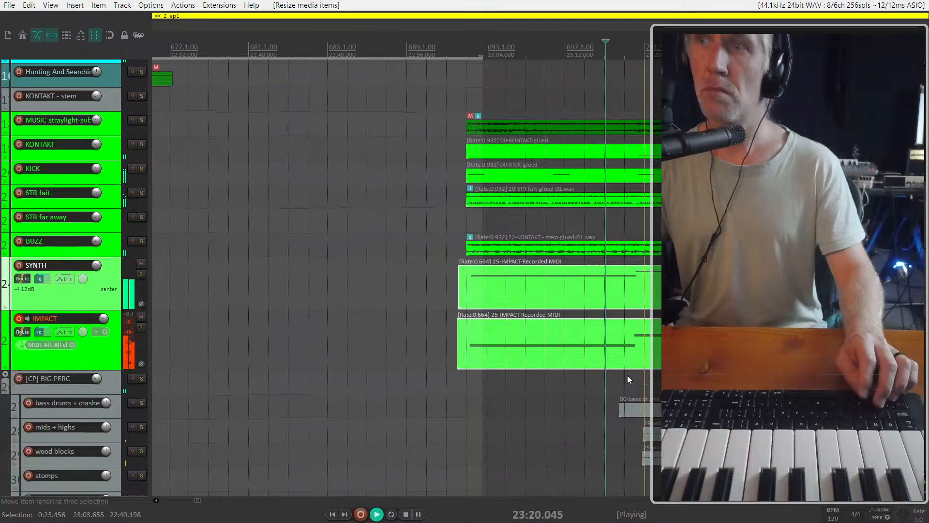
click(618, 381)
scroll(527, 369, right, 3)
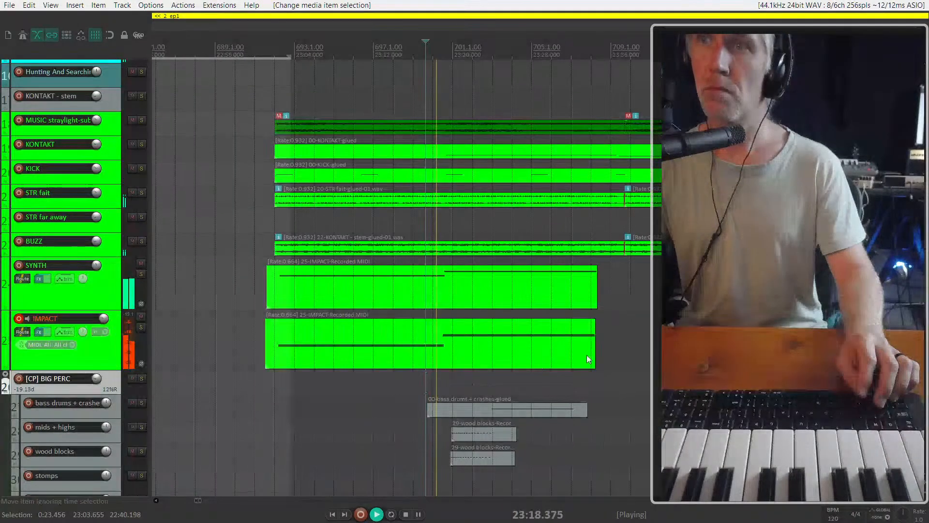
drag(627, 353, 595, 298)
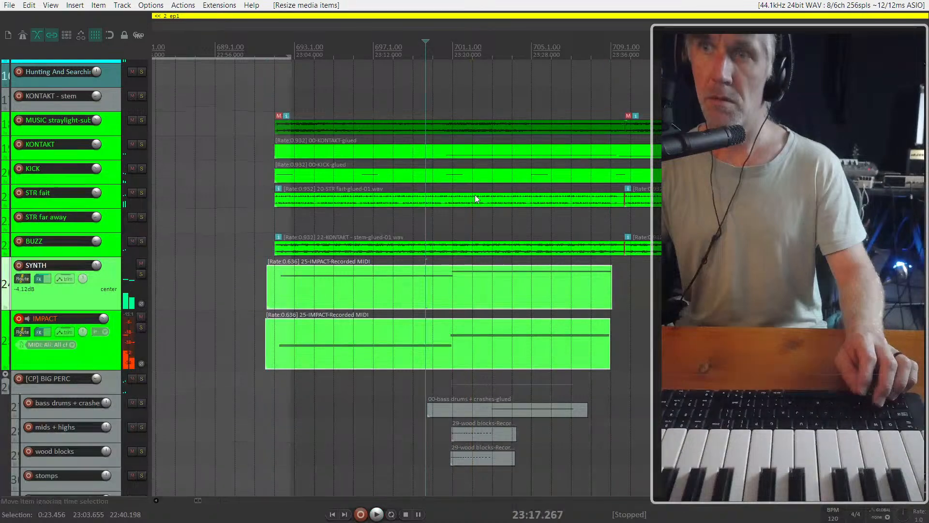
Split the KICK and KONTAKT items at about 23:19 and again at about 23:23
click(437, 175)
scroll(436, 177, up, 3)
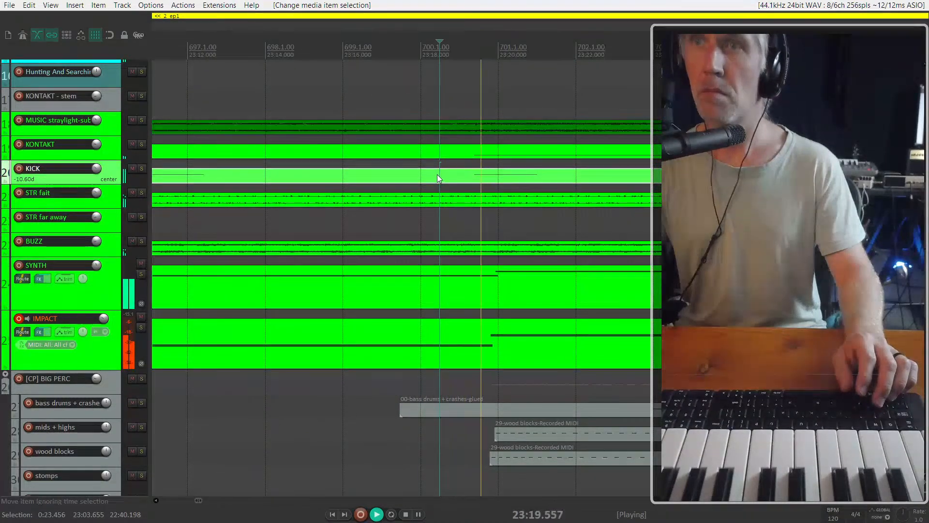
key(s)
click(480, 152)
scroll(512, 181, down, 3)
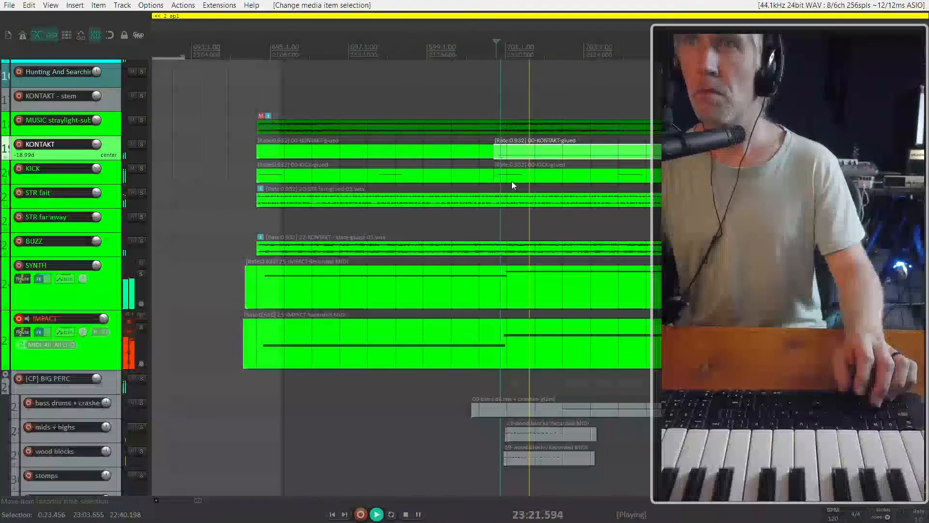
key(s)
key(s)
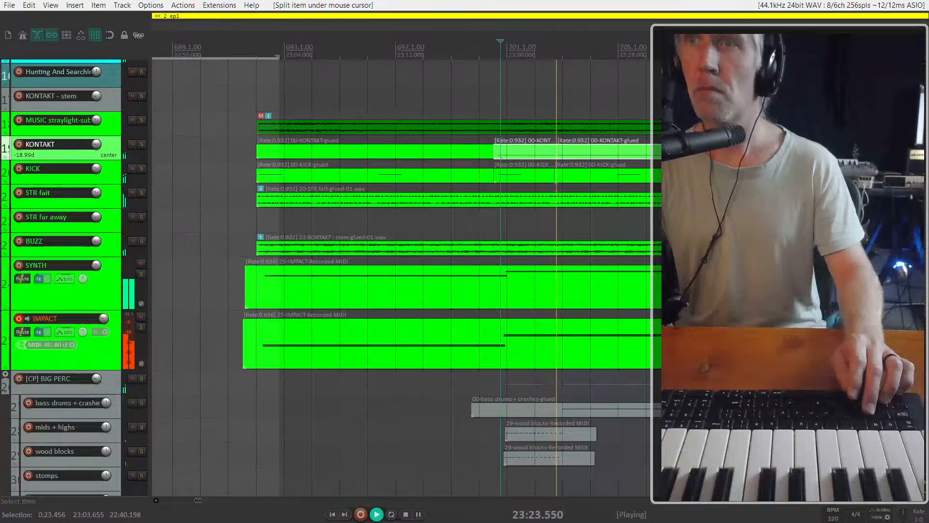
Move the split KICK and KONTAKT segments slightly later to match the SYNTH note change near 23:20, and play from about 23:19
scroll(555, 175, up, 4)
click(487, 174)
ctrl+click(475, 154)
mouse_move(475, 155)
mouse_down()
mouse_move(464, 154)
mouse_move(481, 151)
mouse_up()
key(space)
click(315, 108)
scroll(387, 222, down, 3)
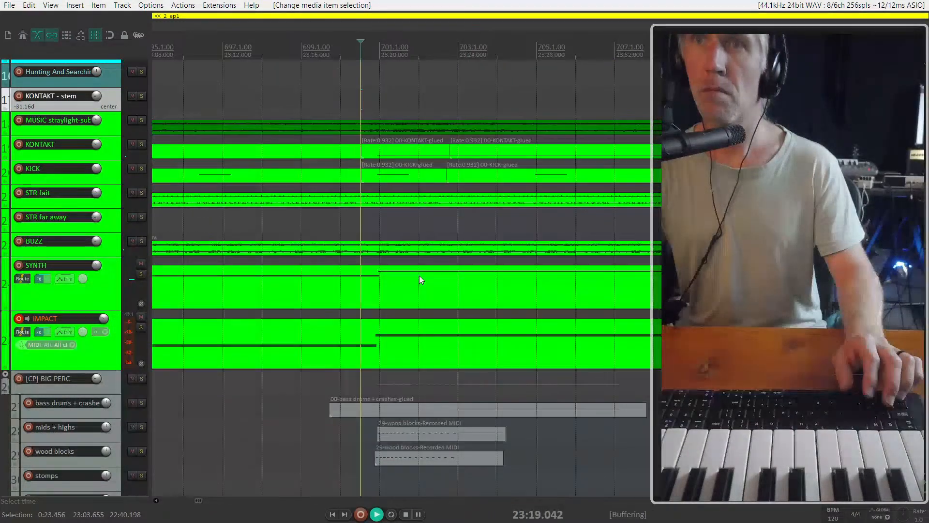
key(space)
Move the bass drums + crashes item about two bars later so it starts near 23:21, and listen to it
scroll(437, 475, down, 2)
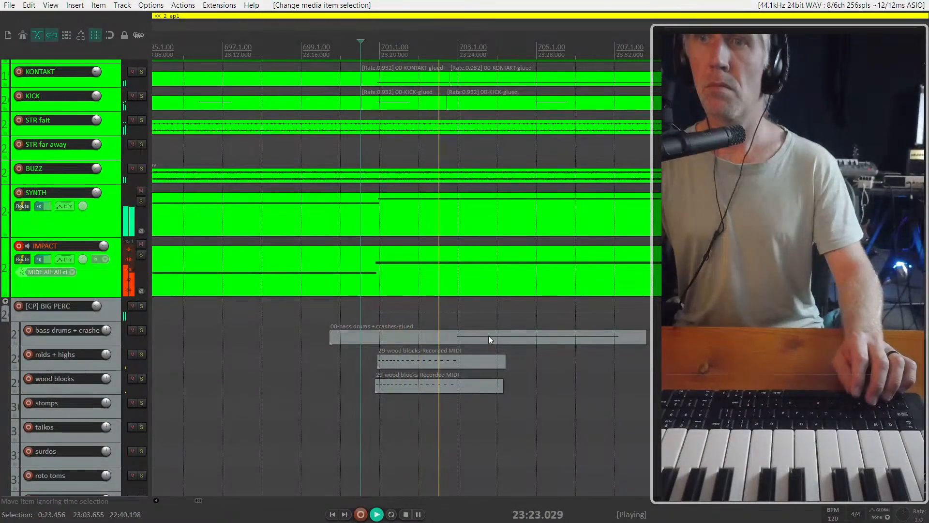
drag(489, 335, 571, 333)
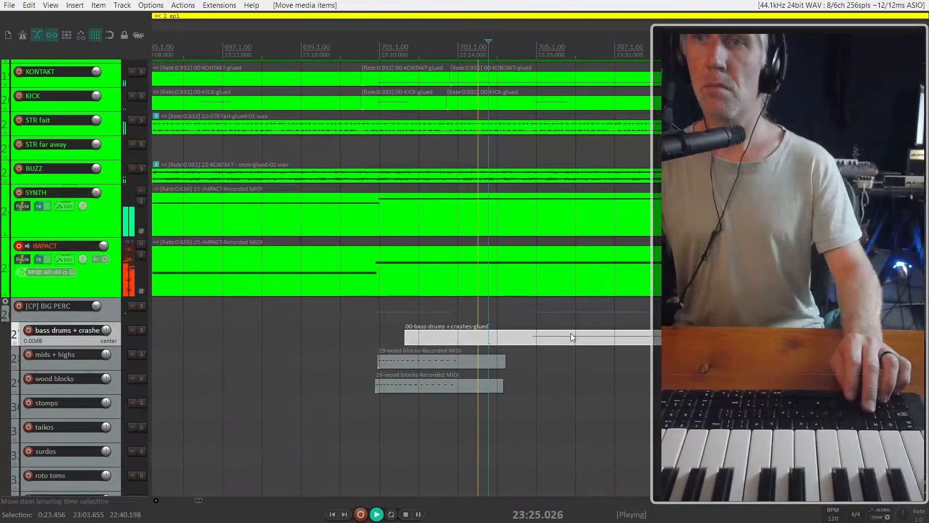
scroll(532, 337, up, 2)
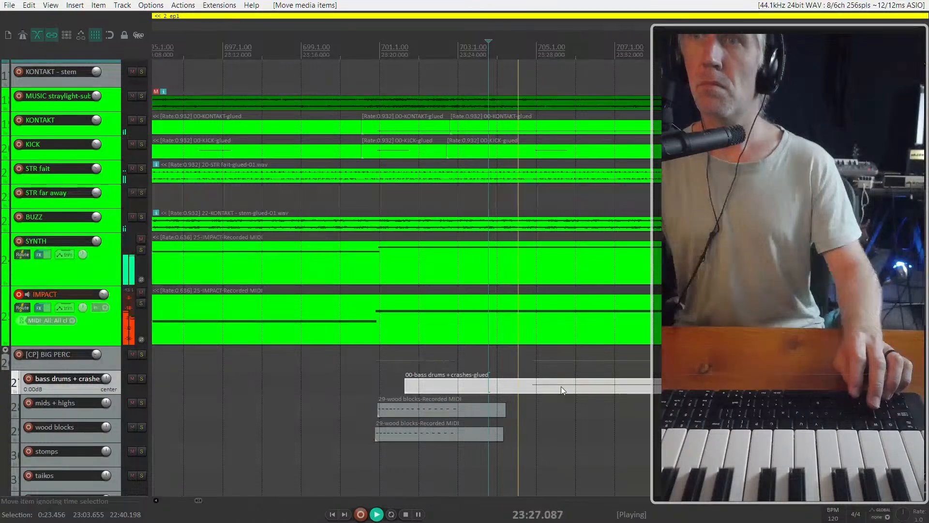
scroll(565, 383, down, 1)
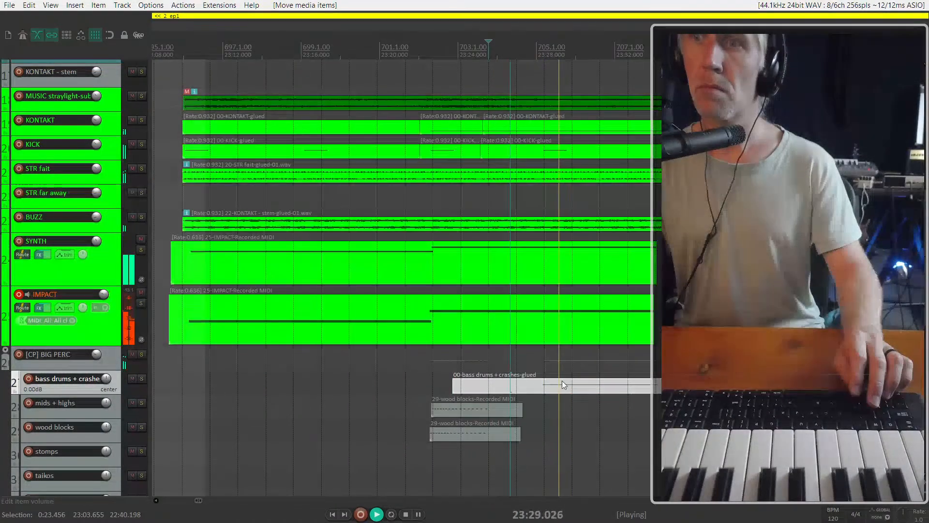
drag(562, 381, 431, 370)
scroll(431, 370, right, 2)
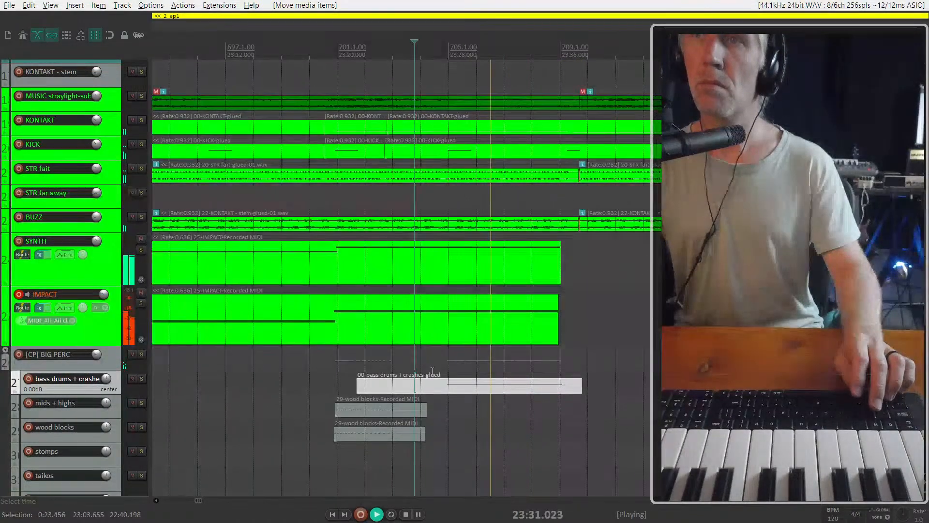
Listen to the end of the IMPACT item, restarting playback from about 23:32
click(512, 302)
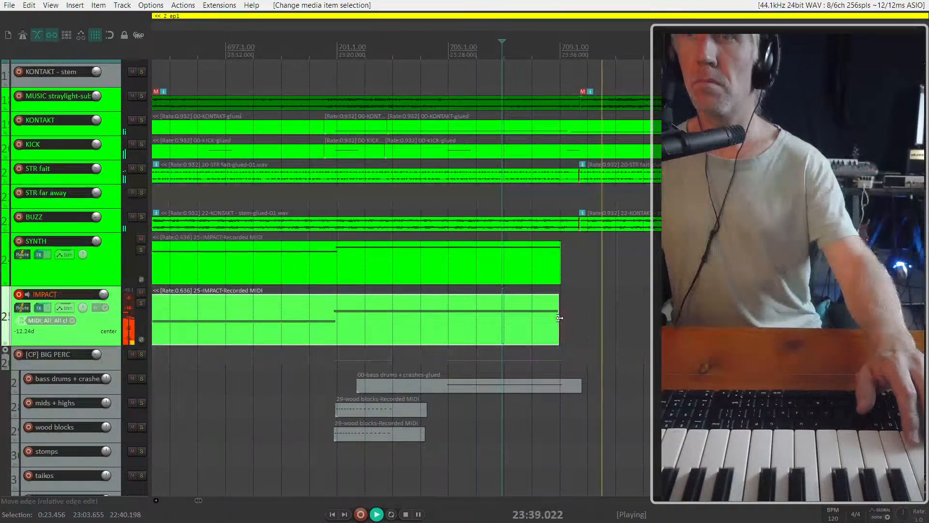
key(space)
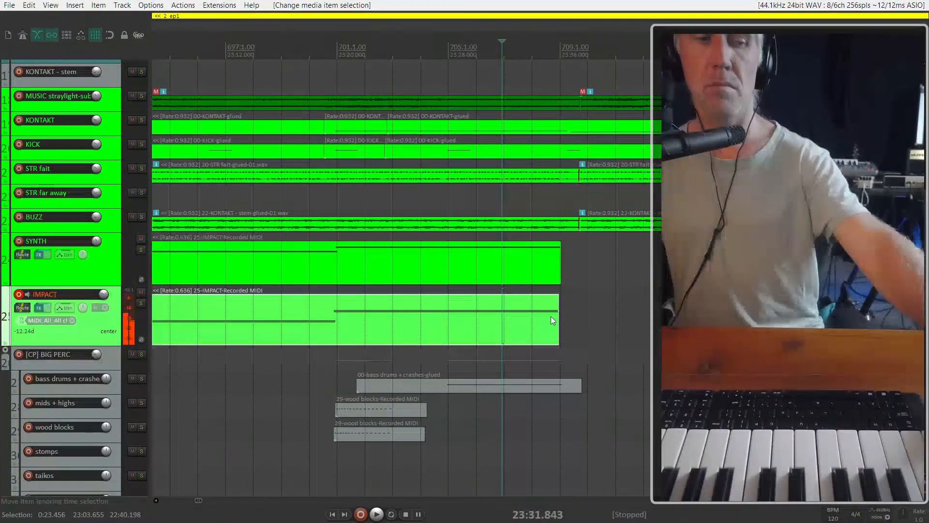
click(498, 328)
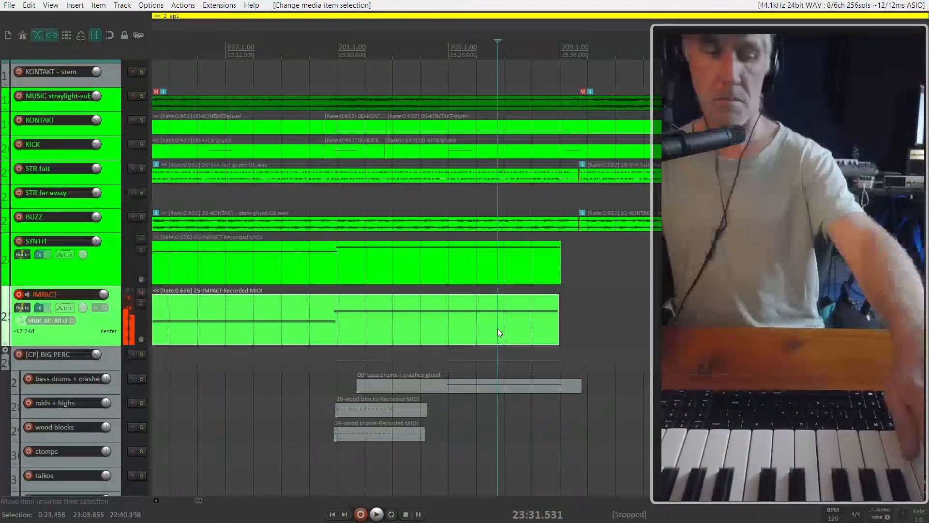
key(space)
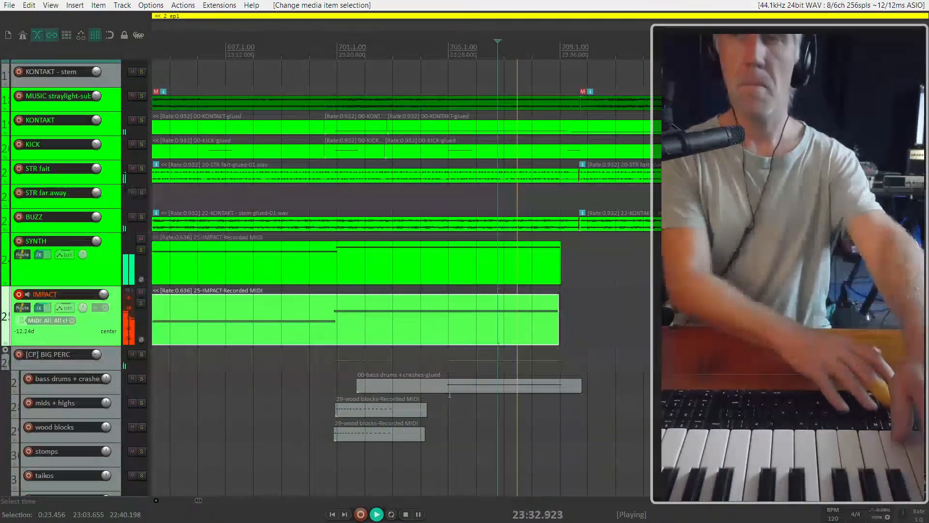
Extend the ends of the IMPACT and SYNTH items to about 23:42 and stop playback
drag(544, 325, 645, 317)
key(space)
key(space)
key(space)
drag(562, 269, 637, 268)
Open the SYNTH item for inline MIDI editing and delete its last low note, after 23:36
double_click(605, 260)
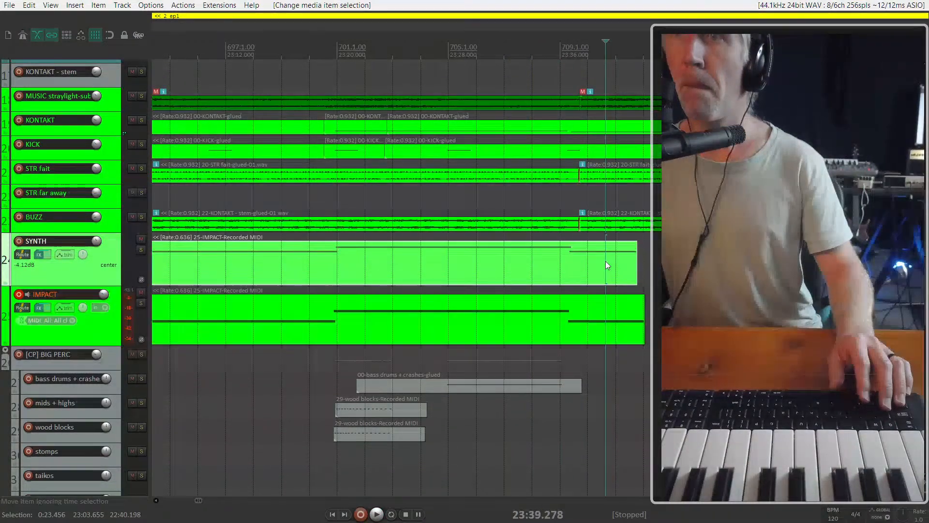
click(612, 271)
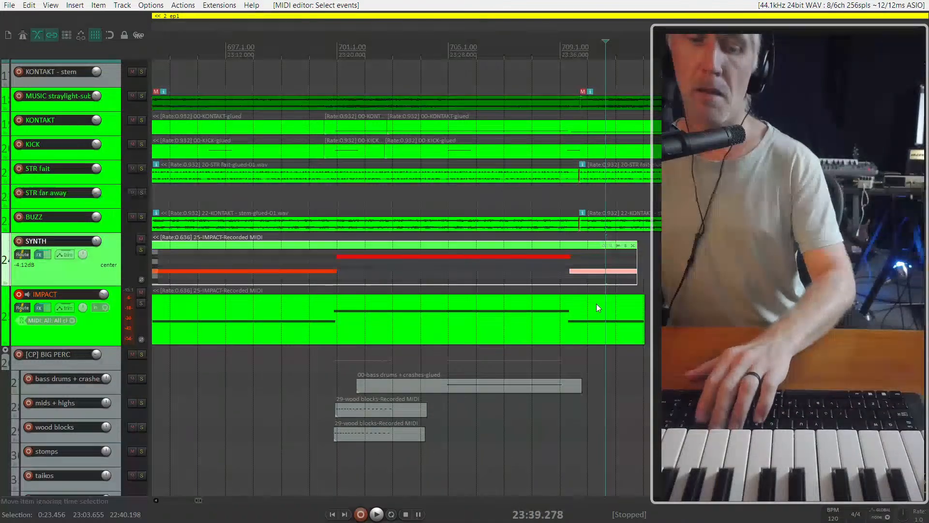
key(Delete)
Open the IMPACT item for inline MIDI editing, delete its last low note and play from about 23:34
click(608, 316)
key(e)
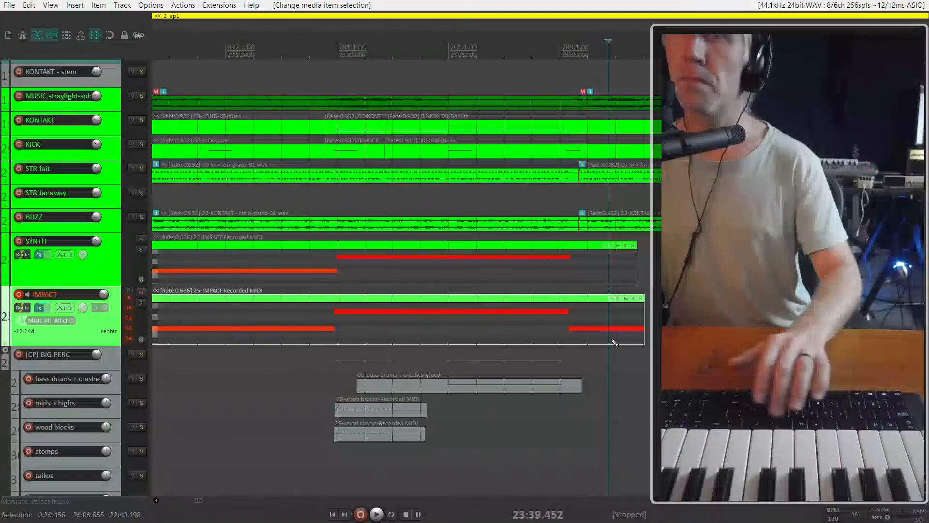
key(Delete)
click(532, 277)
click(594, 329)
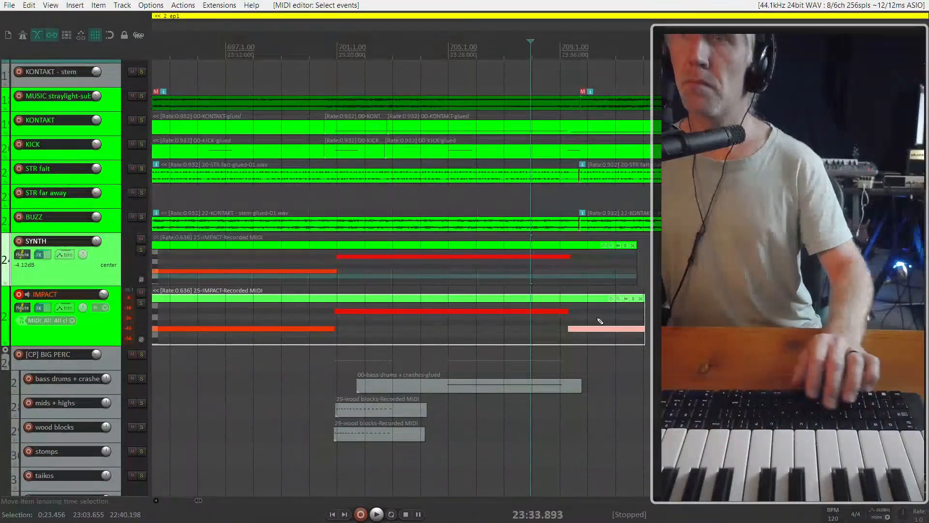
key(Delete)
key(space)
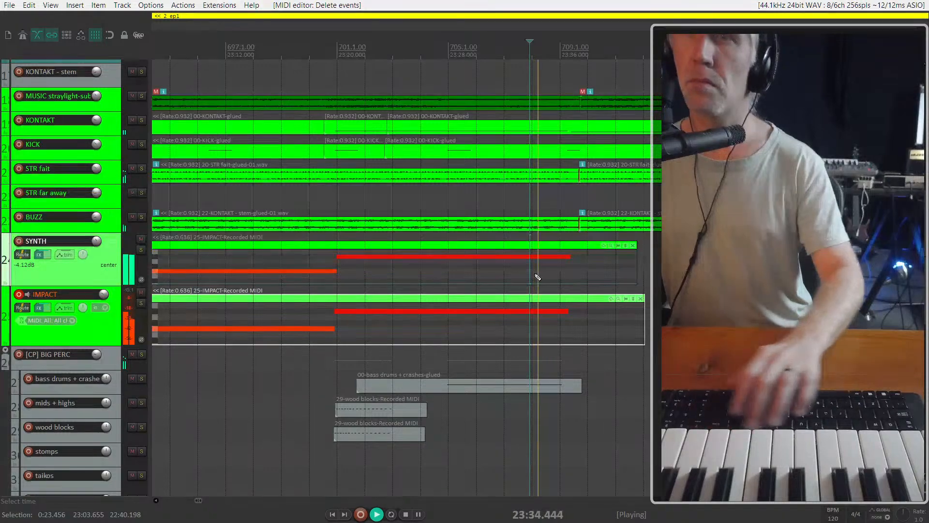
Extend the last notes of the SYNTH and IMPACT items to about 23:38 during playback
click(565, 311)
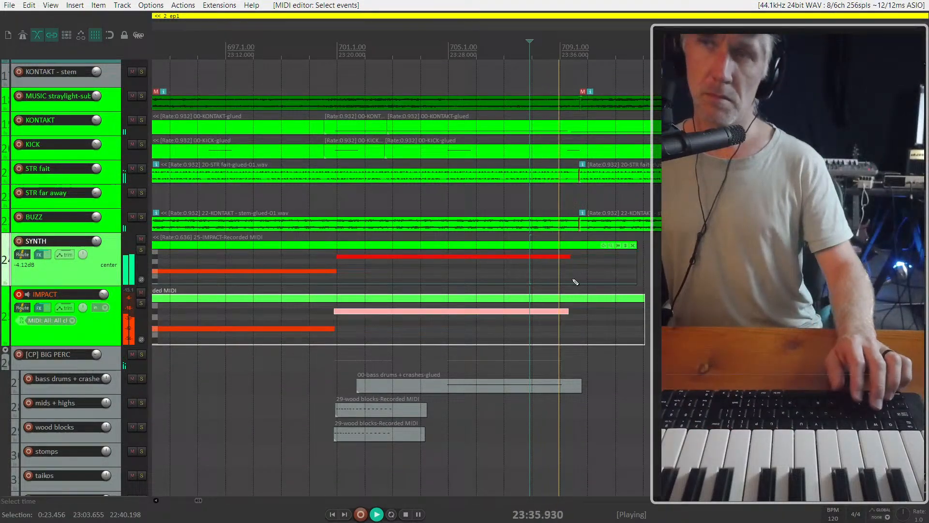
click(563, 257)
drag(568, 256, 585, 257)
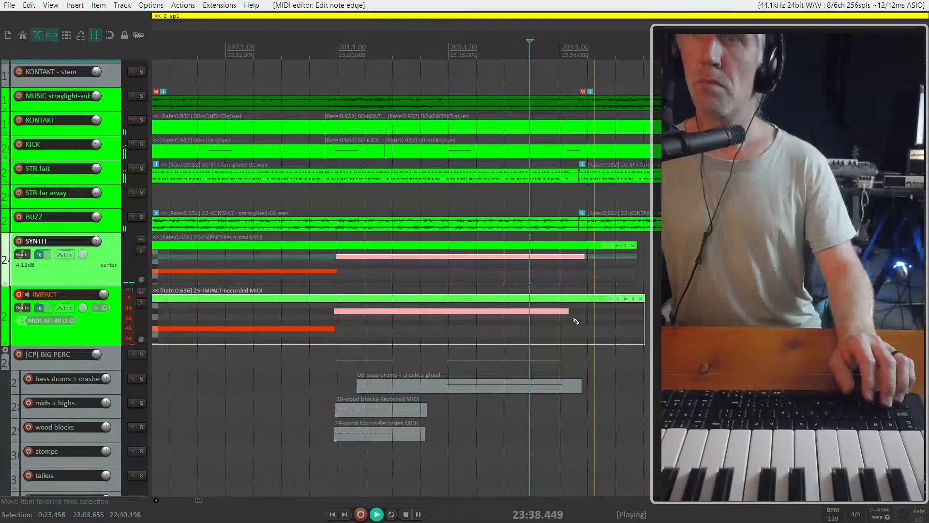
drag(566, 311, 581, 308)
click(573, 275)
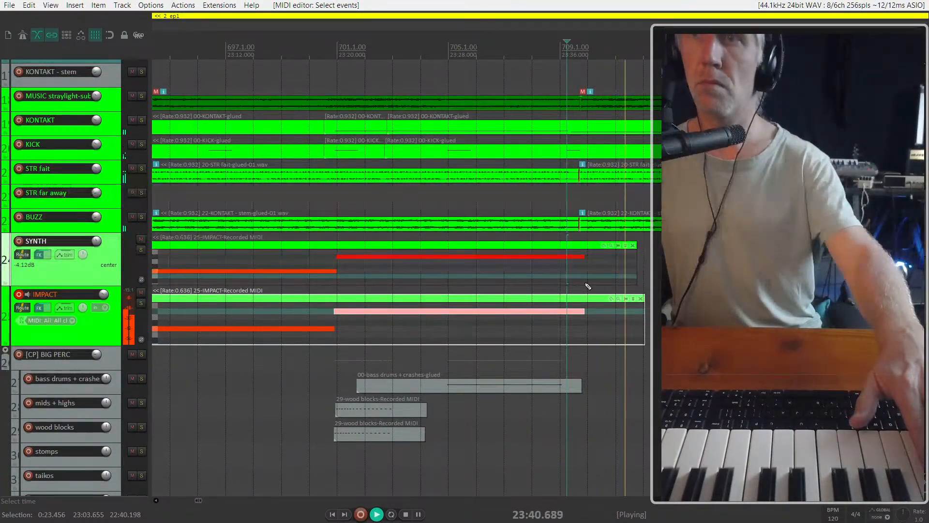
Arm SYNTH alongside IMPACT and record new MIDI notes on both tracks from about 23:36 to 23:54
click(559, 275)
key(space)
key(space)
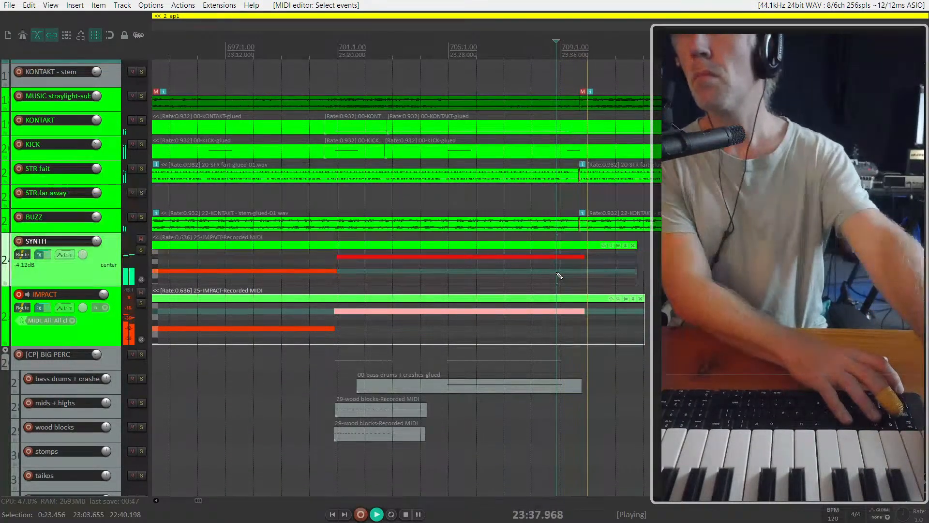
click(19, 242)
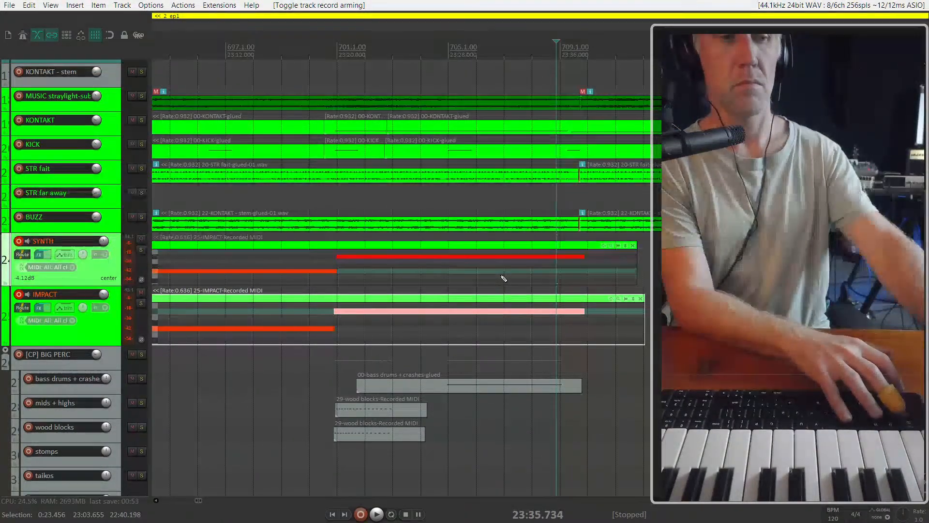
key(ctrl+r)
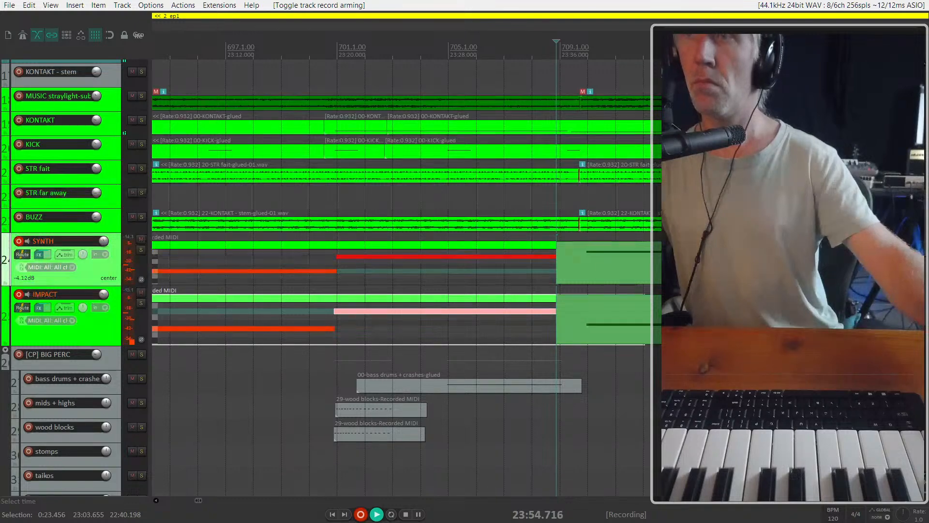
key(space)
Move the boundary between the earlier and newly recorded items on IMPACT and SYNTH to about 23:38 during playback
click(412, 348)
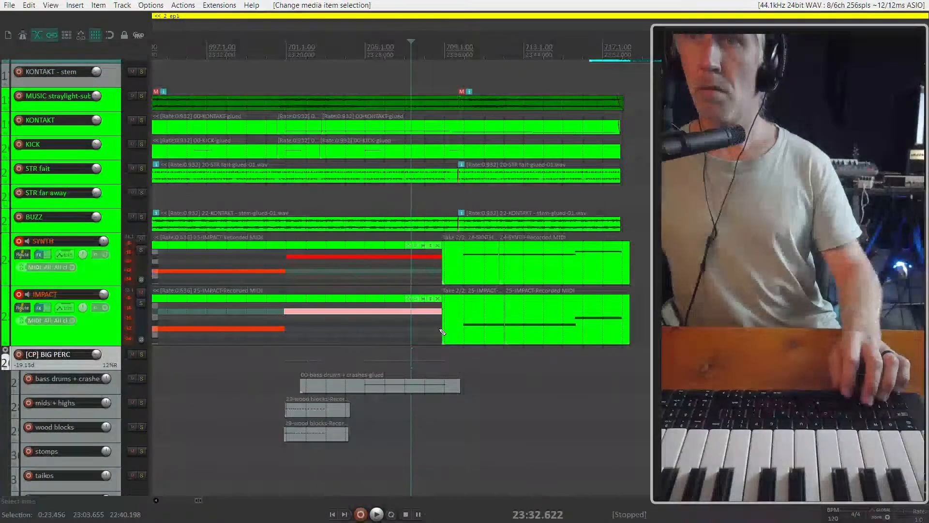
key(space)
click(448, 324)
scroll(448, 324, up, 3)
drag(429, 327, 492, 327)
click(438, 265)
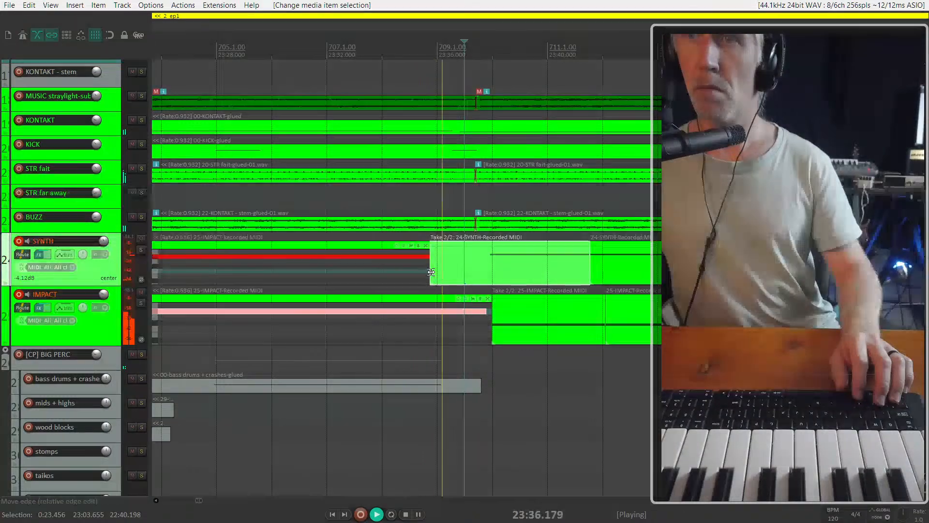
drag(438, 265, 499, 265)
scroll(519, 287, down, 3)
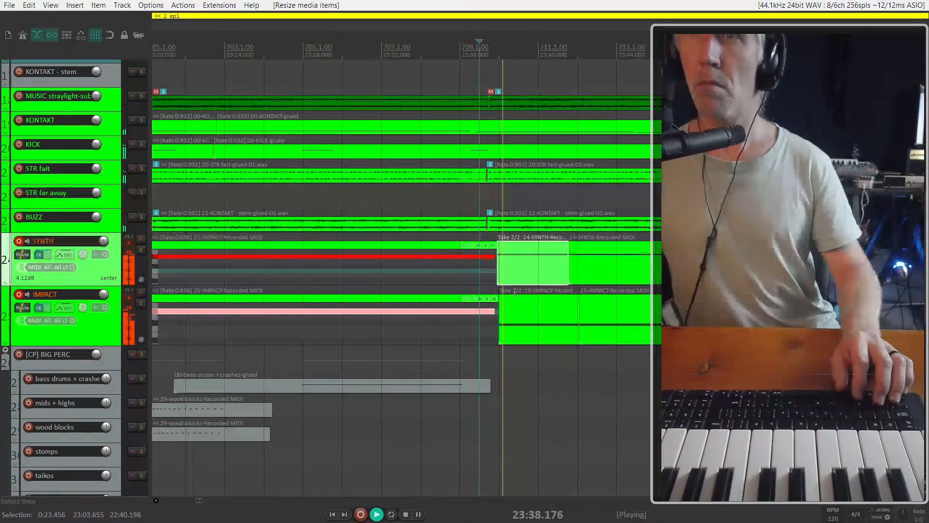
click(571, 261)
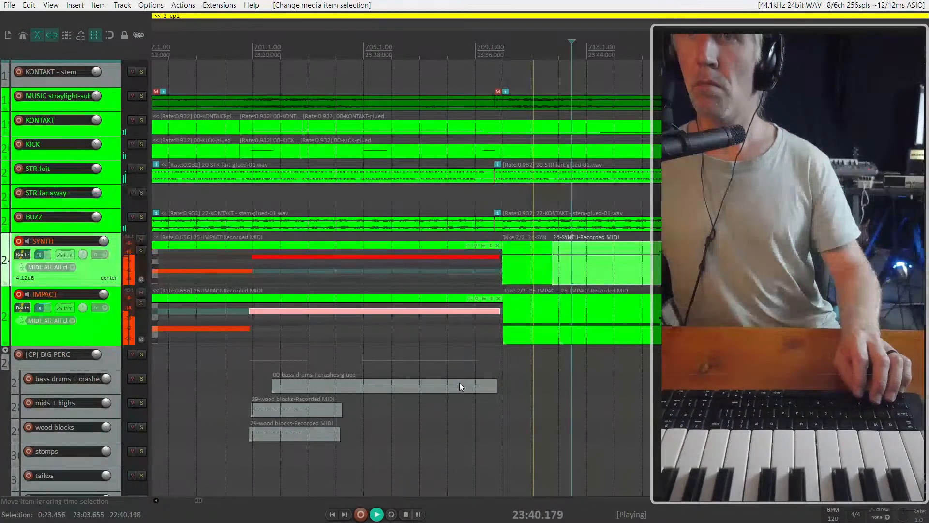
scroll(458, 382, down, 1)
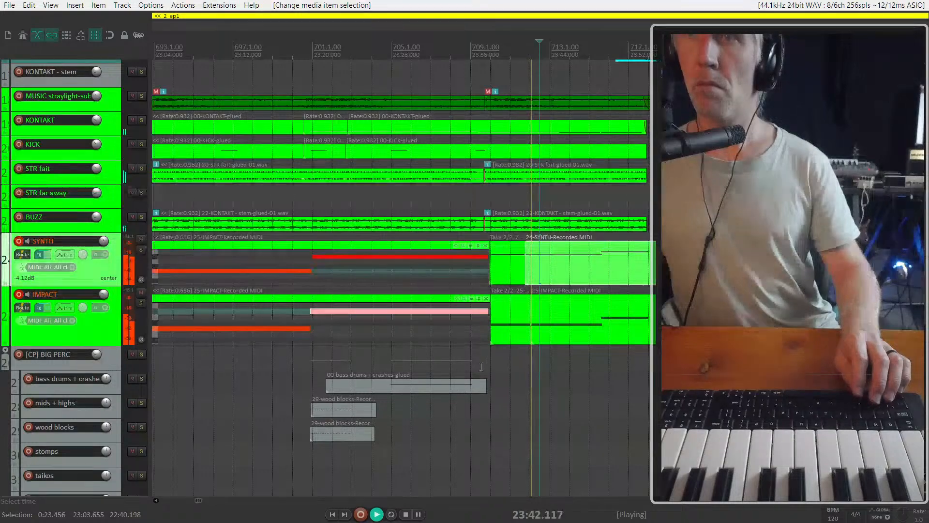
Copy the wood blocks track's item at 23:20 to about 23:46 on the same track and play from about 23:45
ctrl+drag(345, 410, 596, 409)
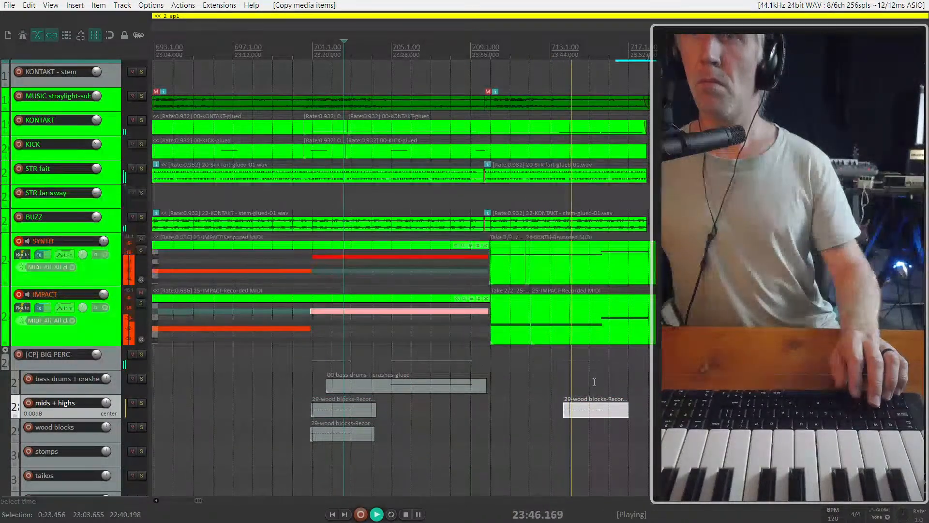
key(ctrl+z)
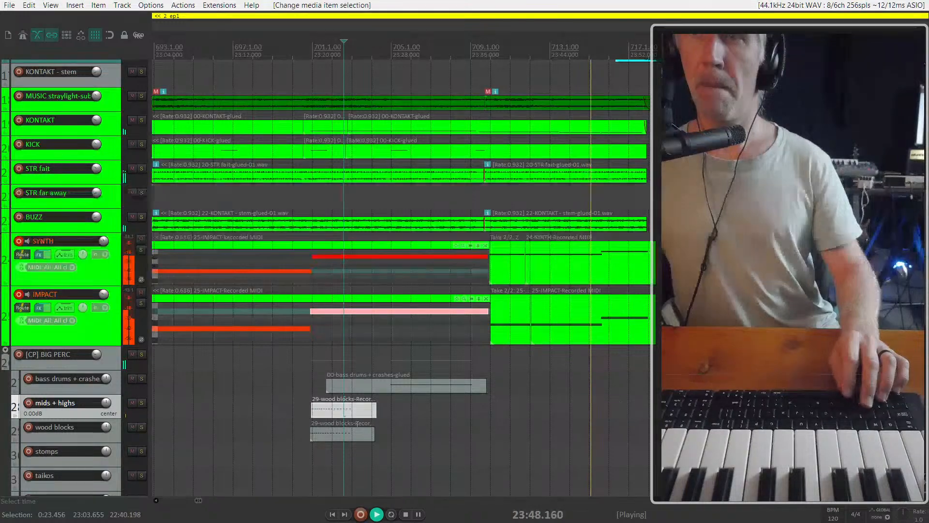
click(340, 435)
ctrl+drag(333, 432, 593, 434)
click(563, 415)
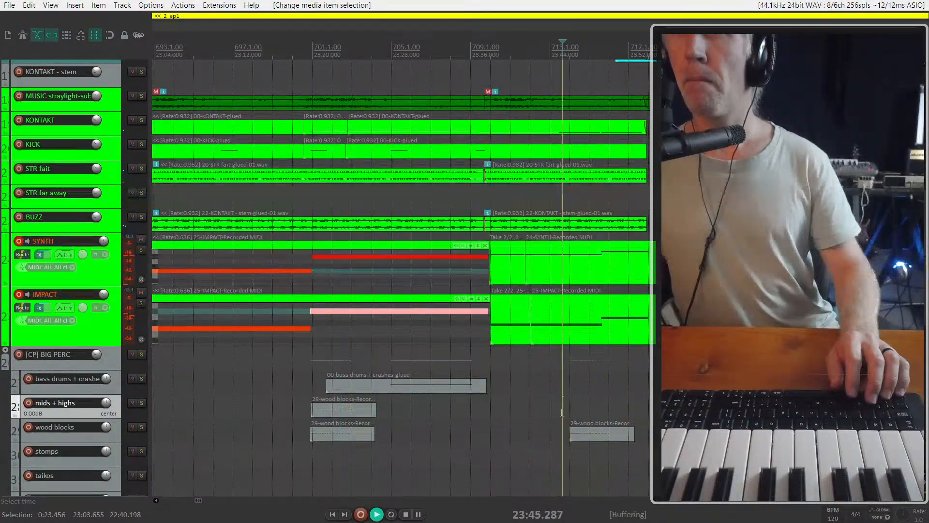
scroll(562, 413, down, 2)
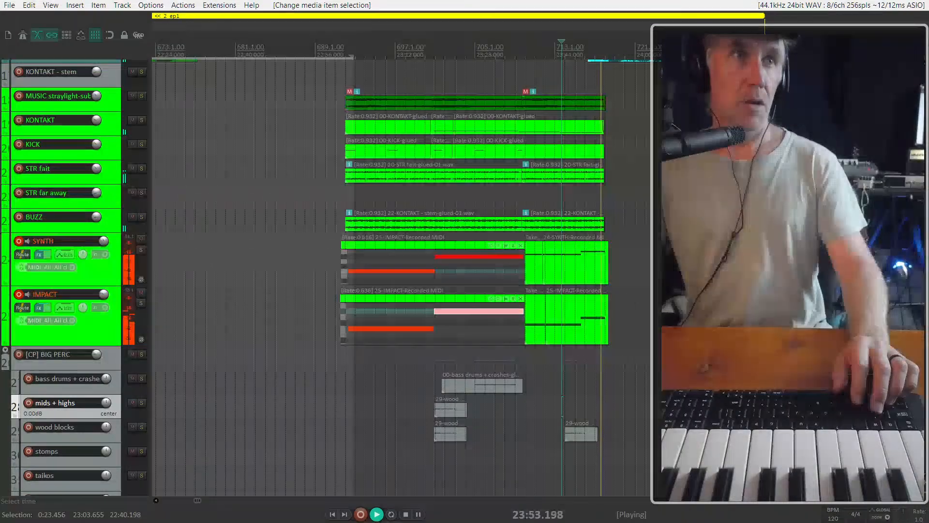
scroll(598, 305, down, 2)
scroll(542, 294, down, 4)
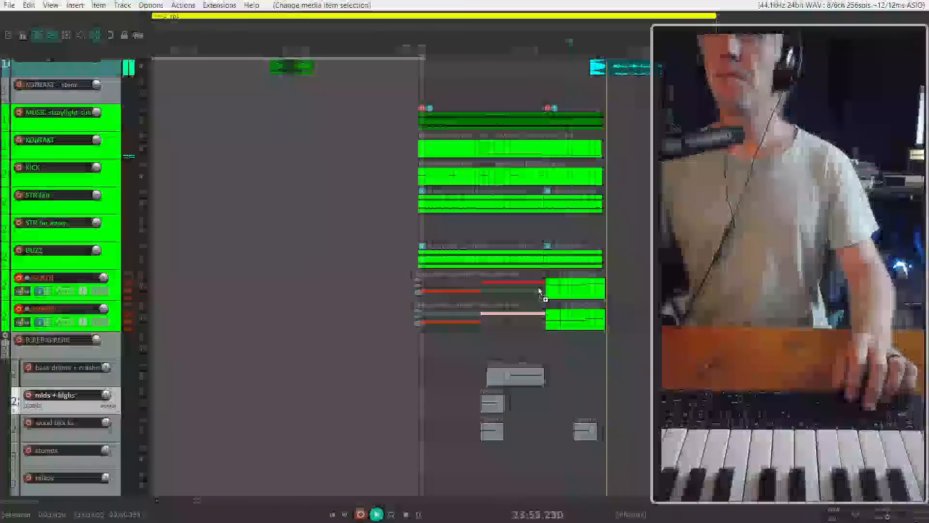
Play the cue from about 23:01 with the mixer open and compare it with the MUSIC track muted and unmuted
click(415, 199)
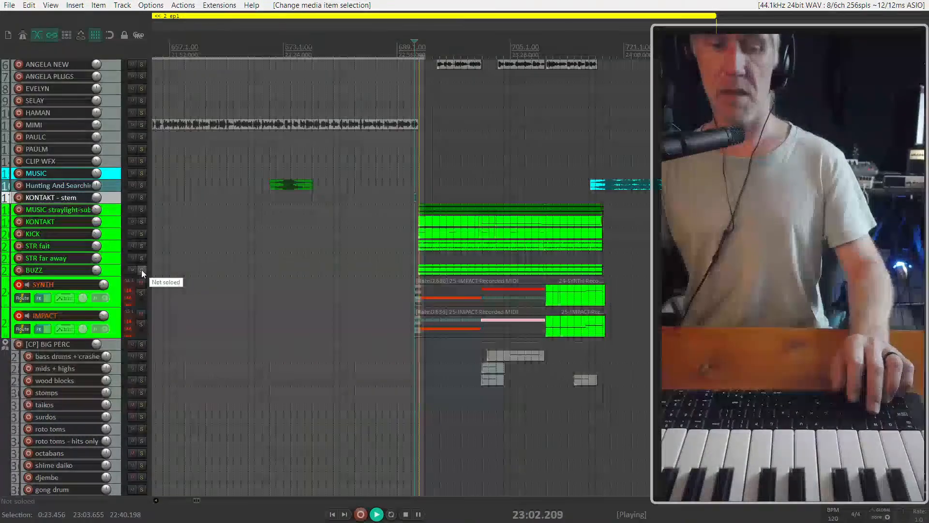
key(ctrl+m)
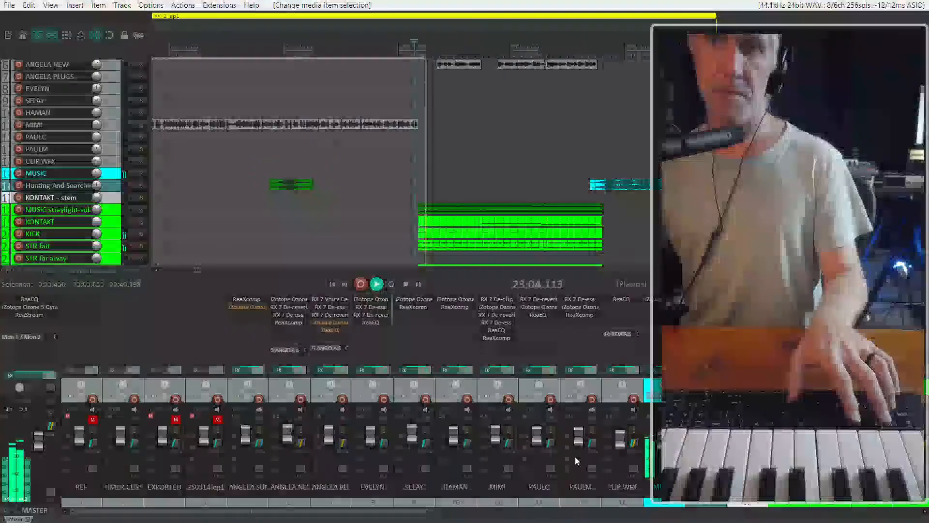
click(132, 173)
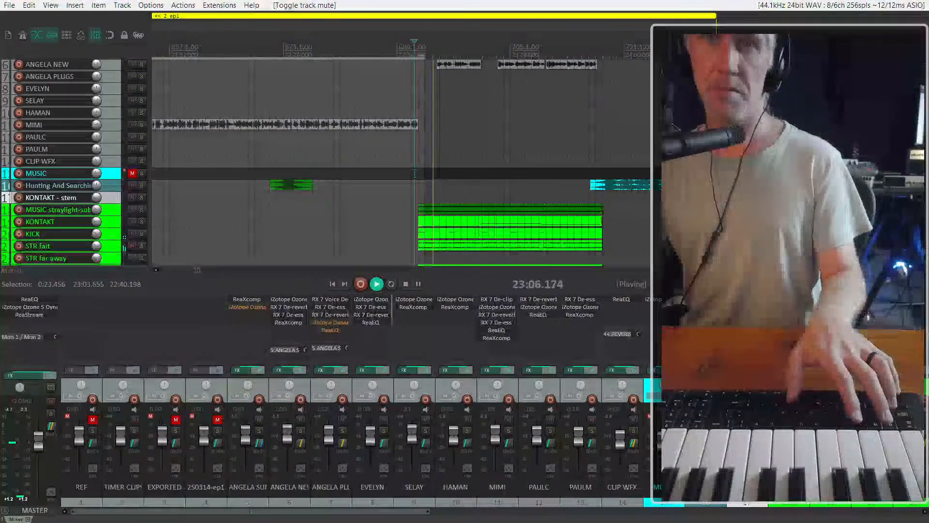
click(132, 174)
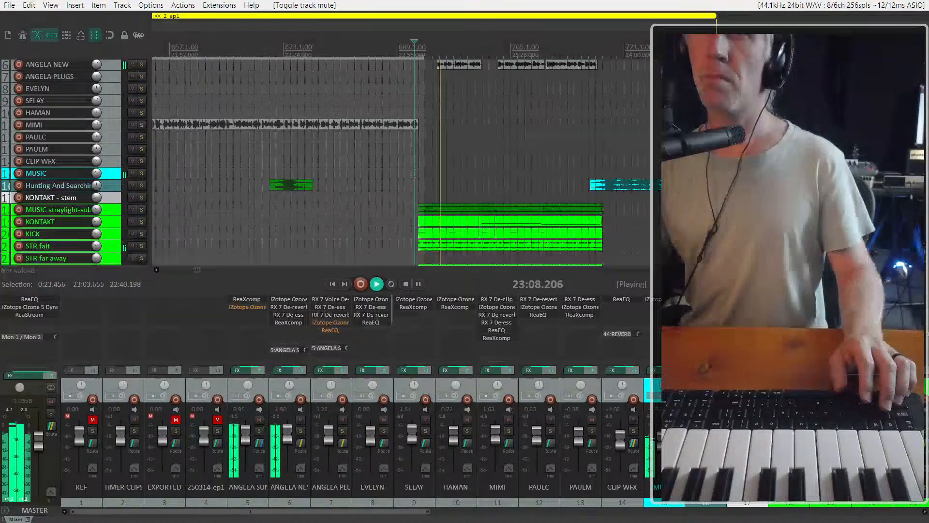
scroll(411, 224, down, 5)
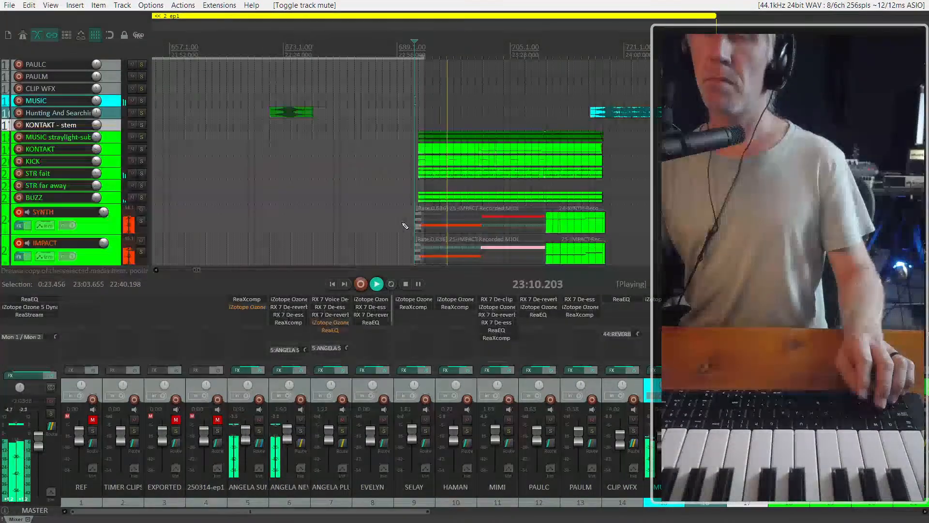
Select the earlier SYNTH and IMPACT items and toggle their mute to compare the cue with and without them
drag(382, 143, 479, 197)
key(alt+m)
key(alt+m)
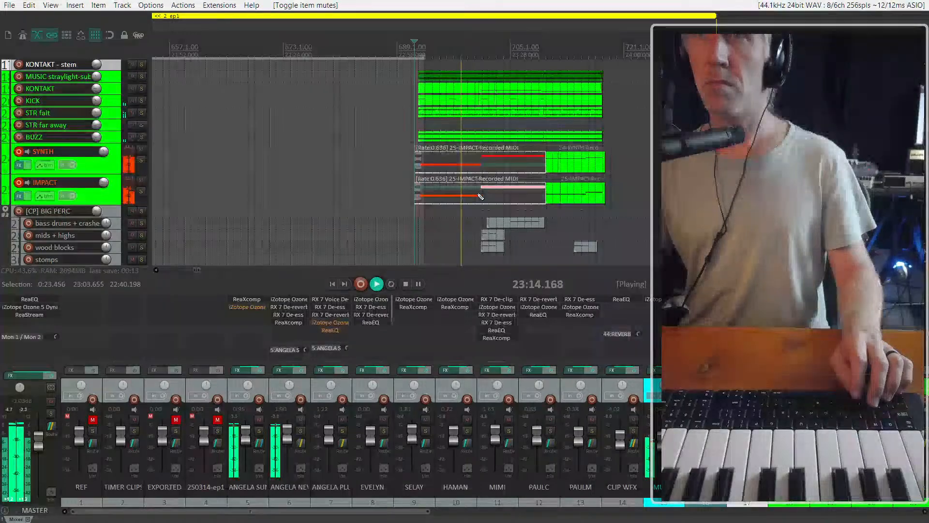
key(alt+m)
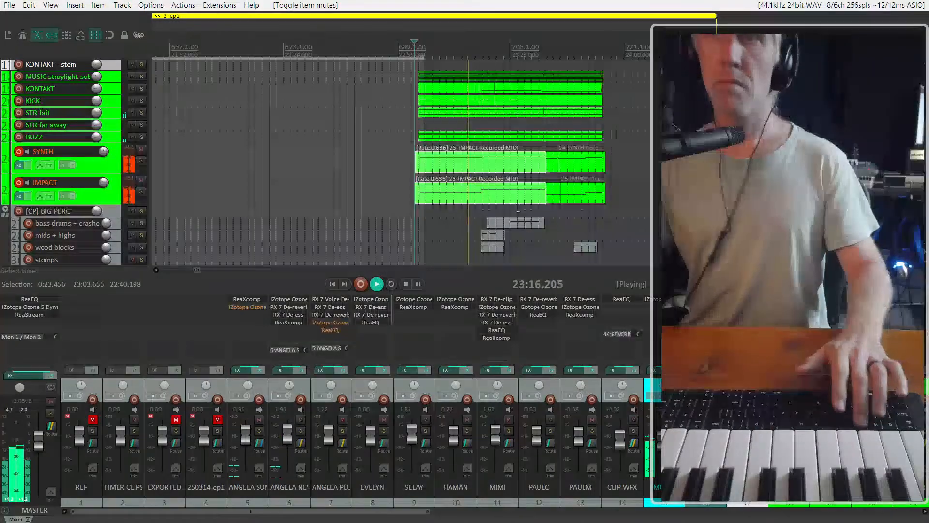
Listen to the cue past the 23:38 section change, stop playback and switch away from REAPER
scroll(377, 222, down, 3)
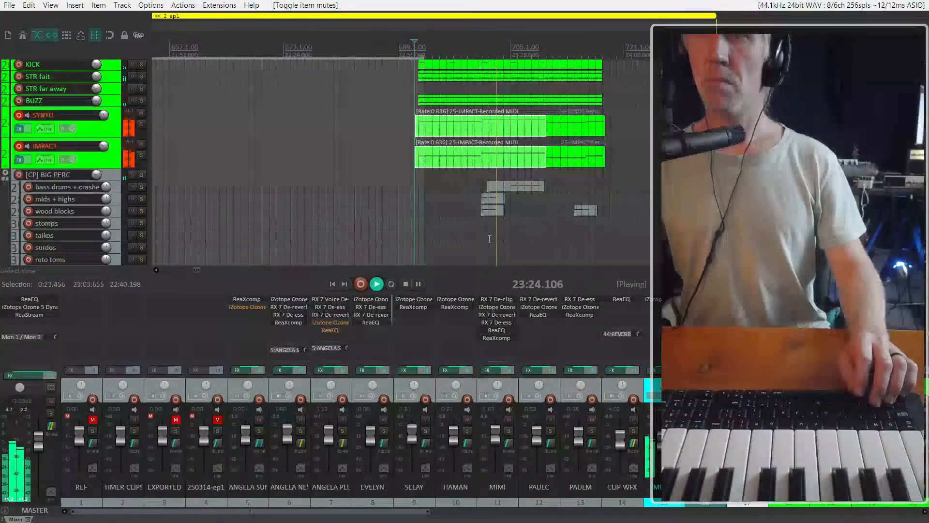
scroll(463, 235, down, 2)
scroll(486, 227, right, 3)
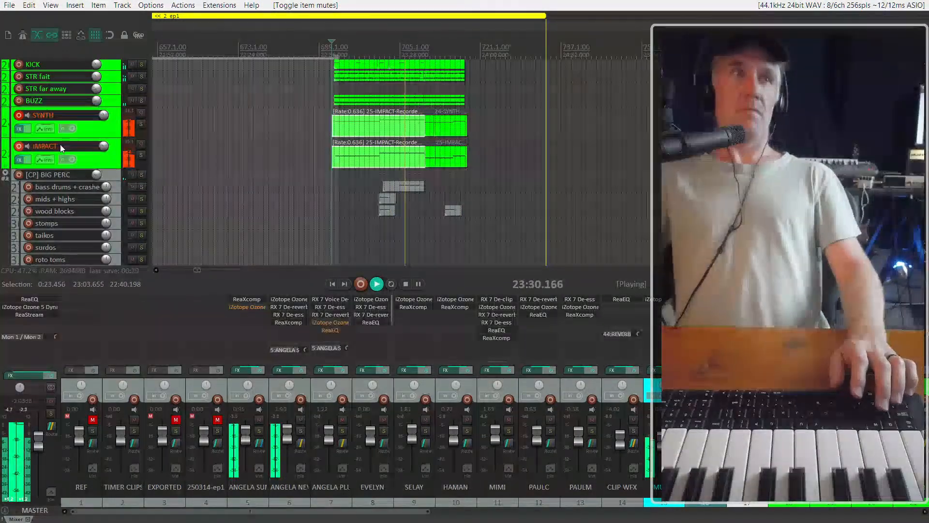
scroll(348, 191, up, 3)
scroll(363, 190, down, 3)
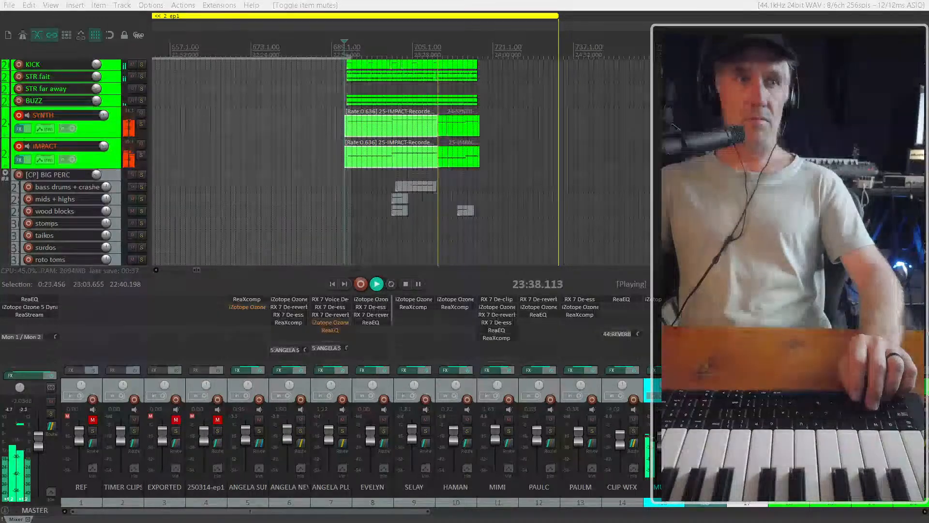
key(space)
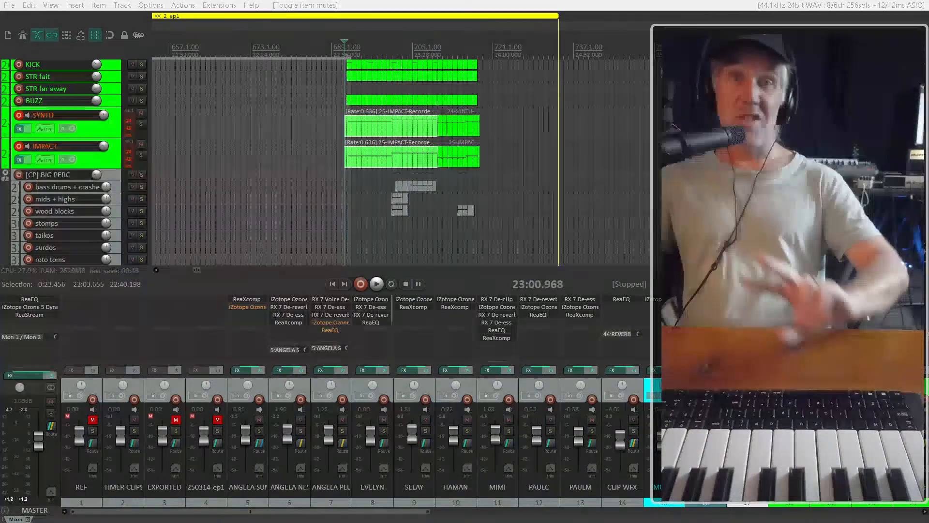
key(alt+Tab)
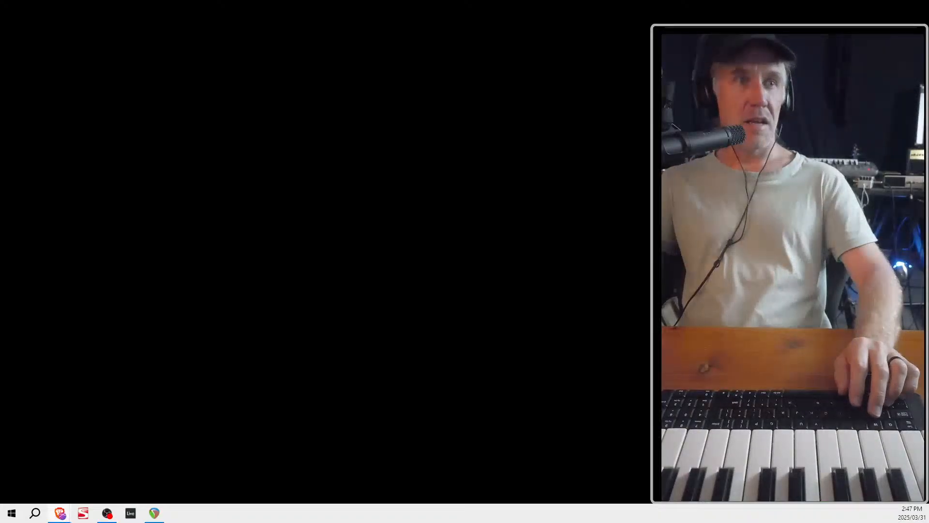